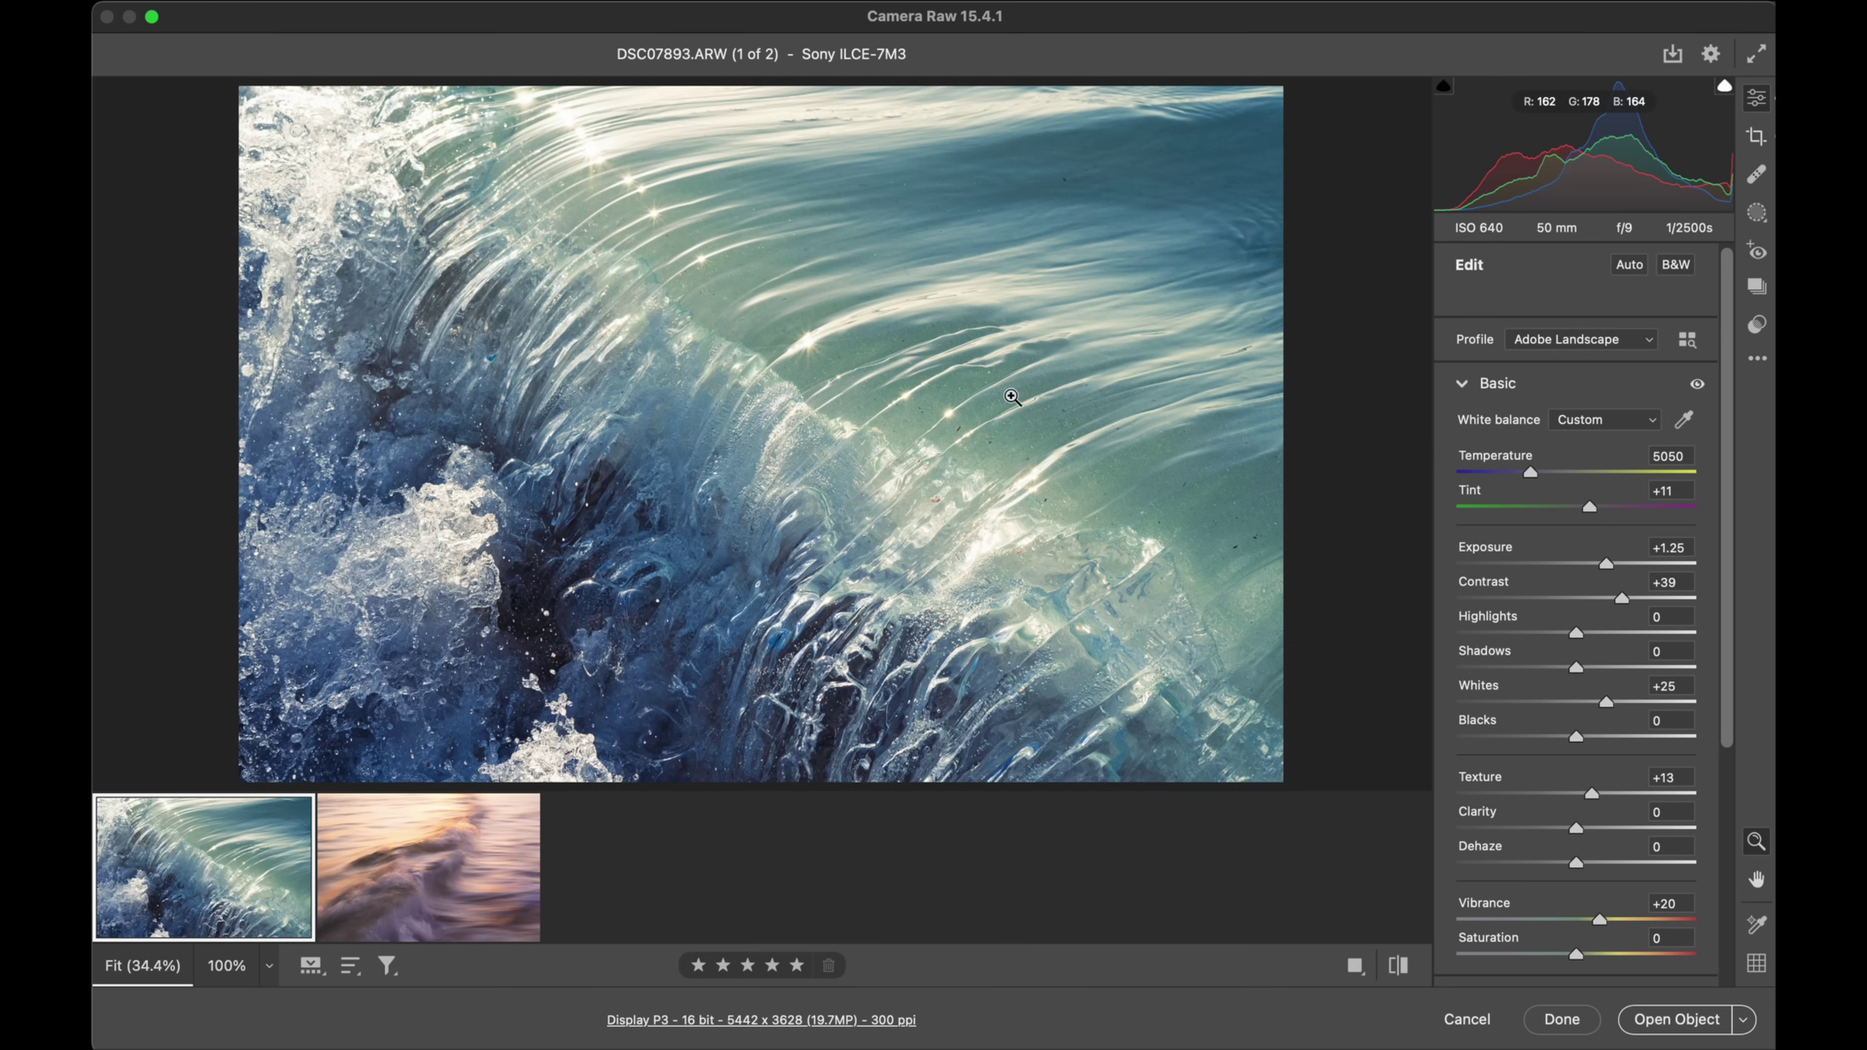
Step: Reset the crashing-wave photo to default: Adobe Color, As Shot white balance, Basic sliders at zero
left_click(1758, 359)
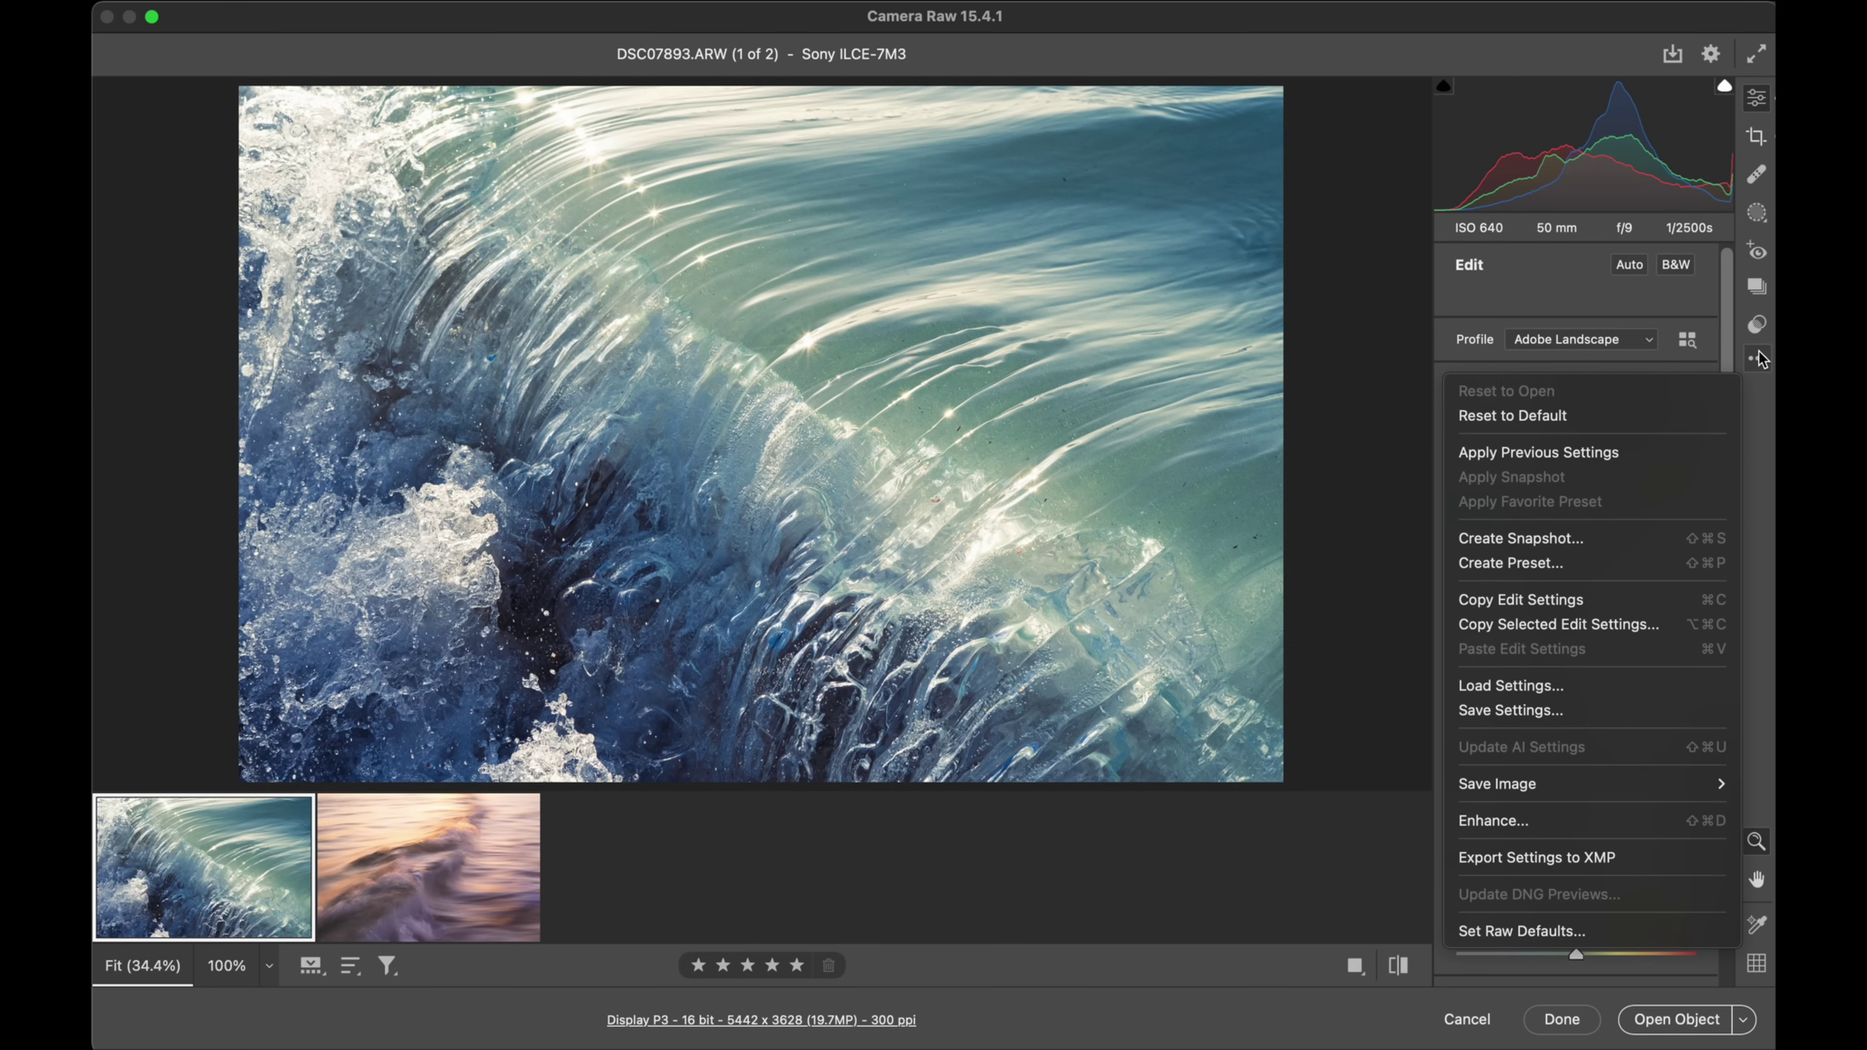
left_click(1670, 423)
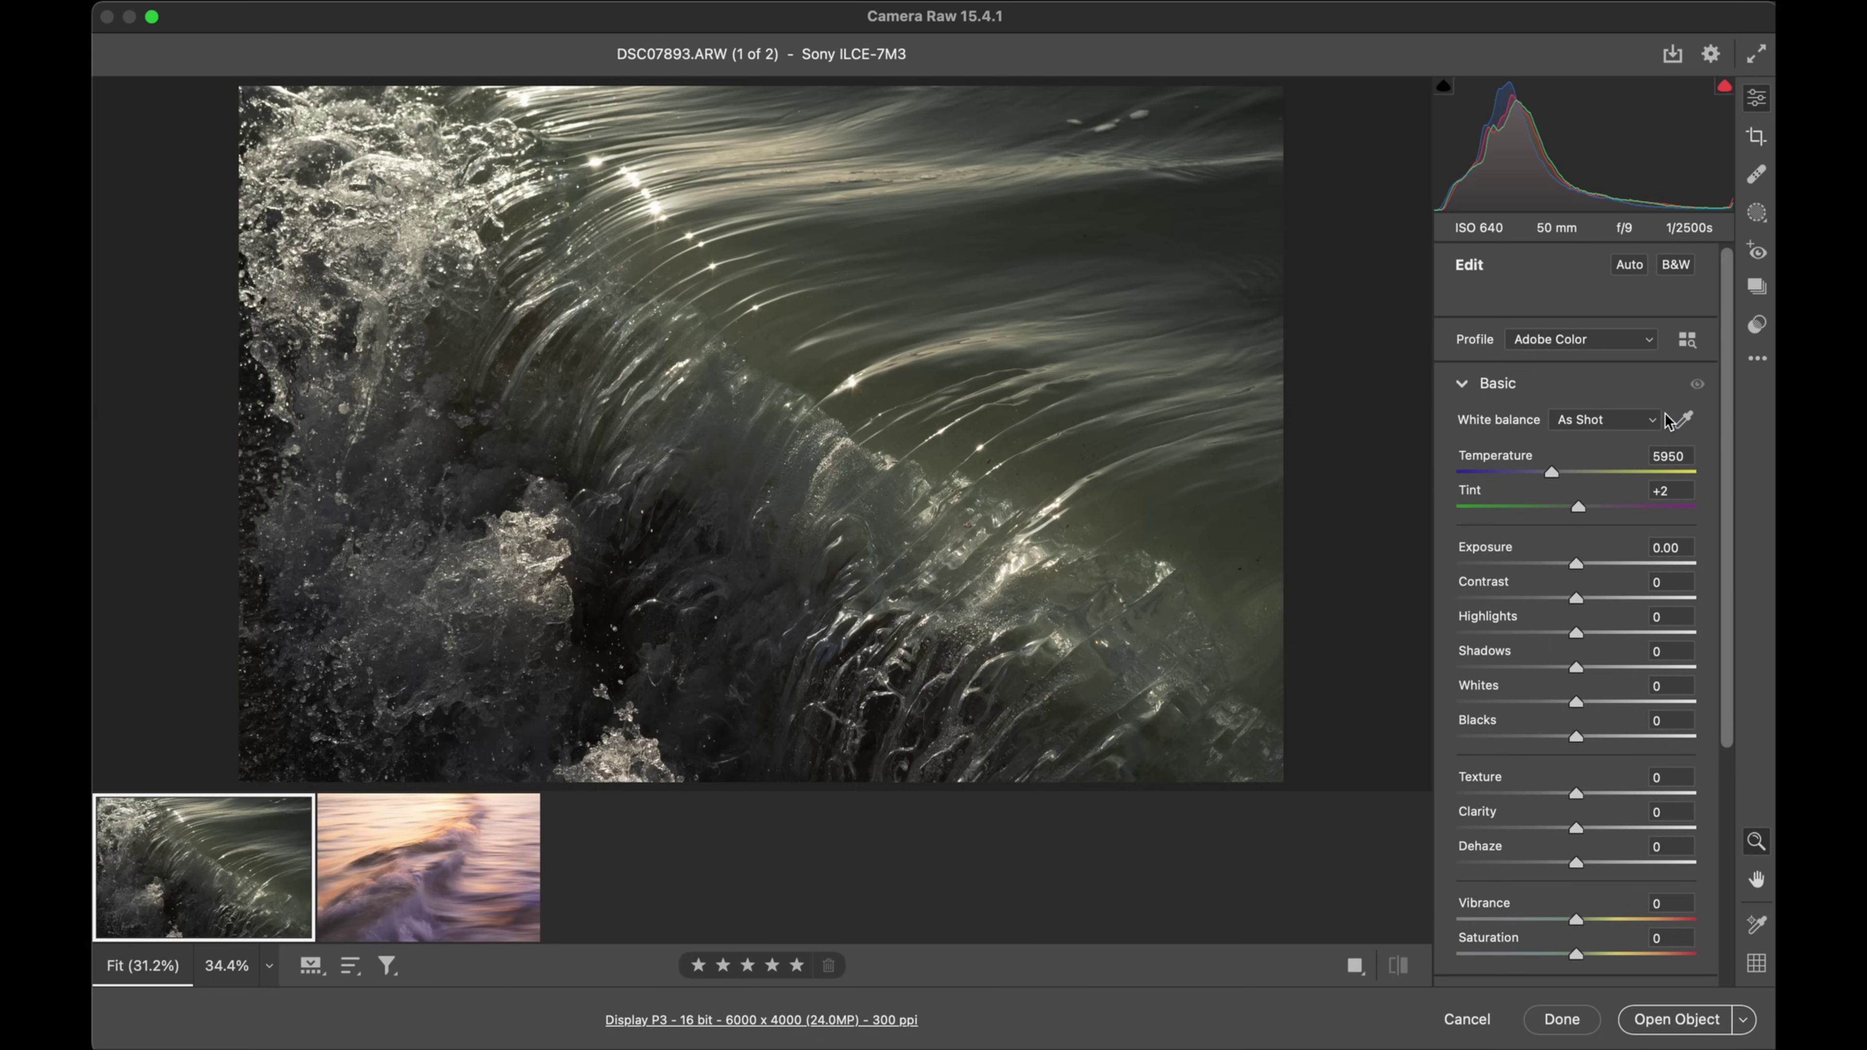
key("super+z")
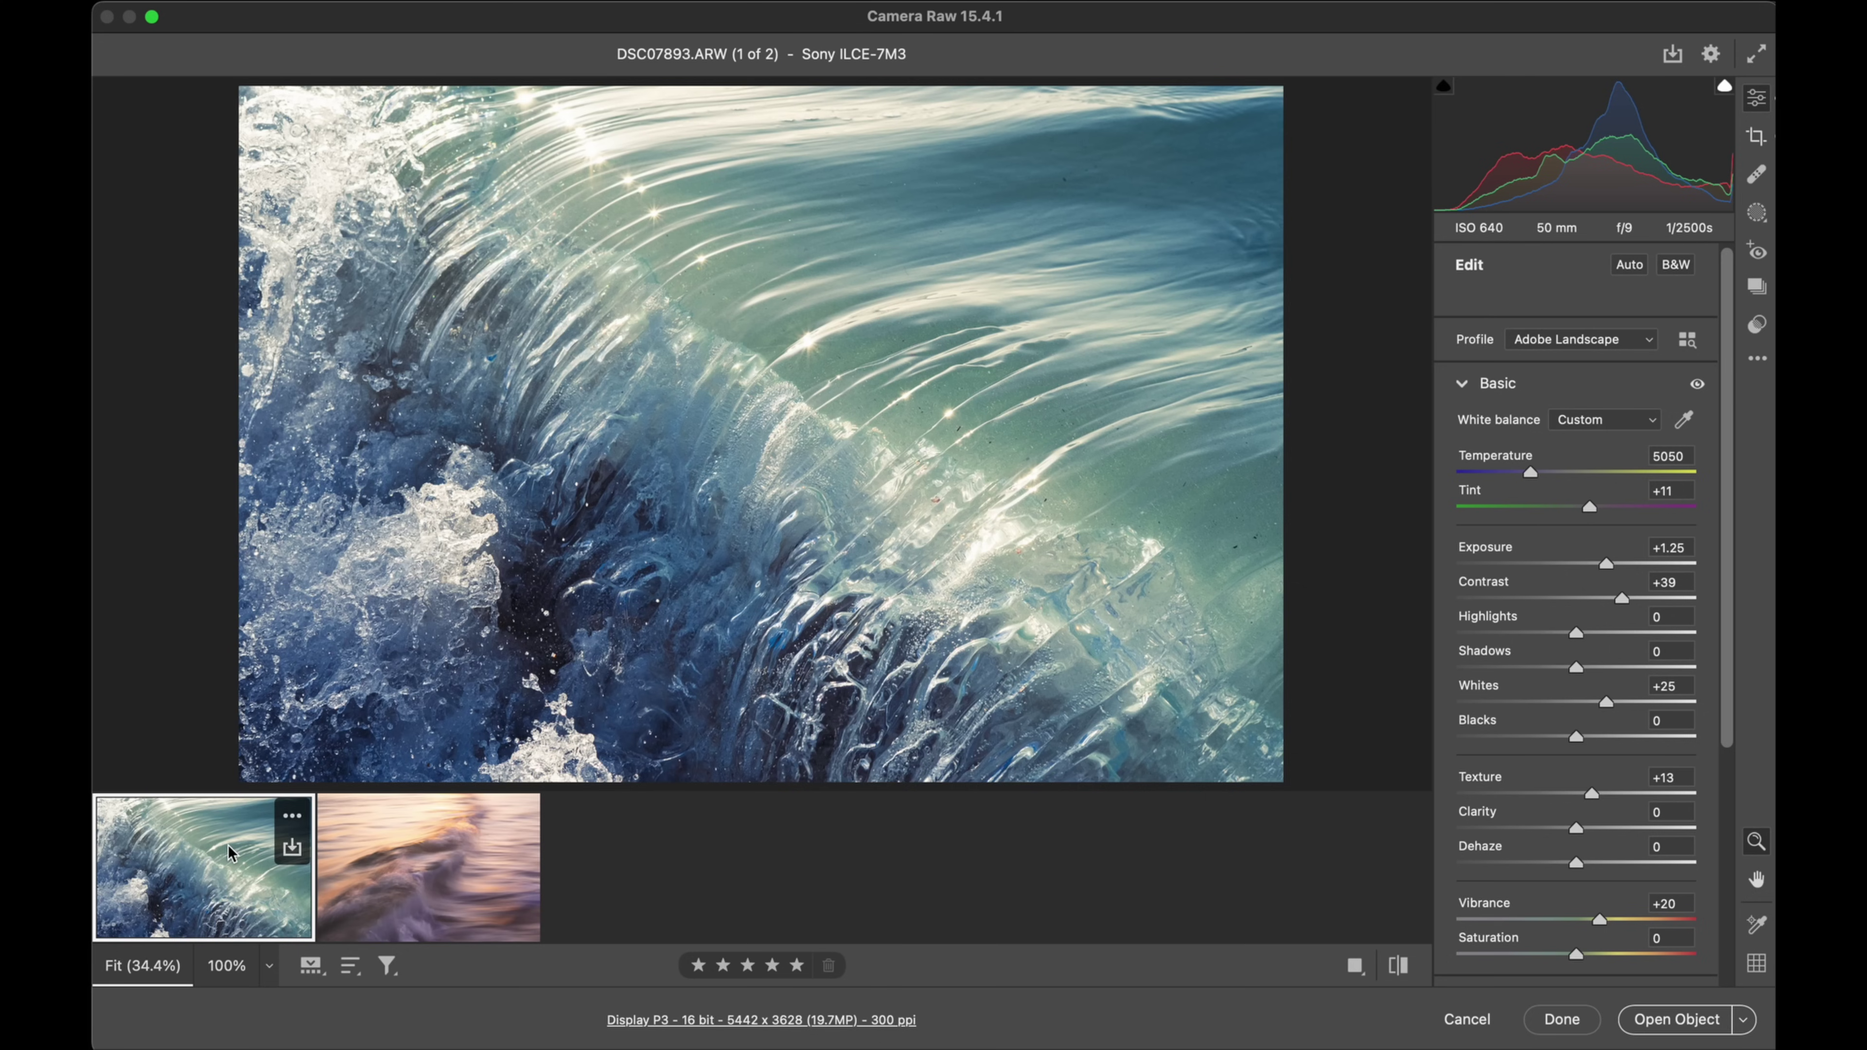
left_click(1762, 360)
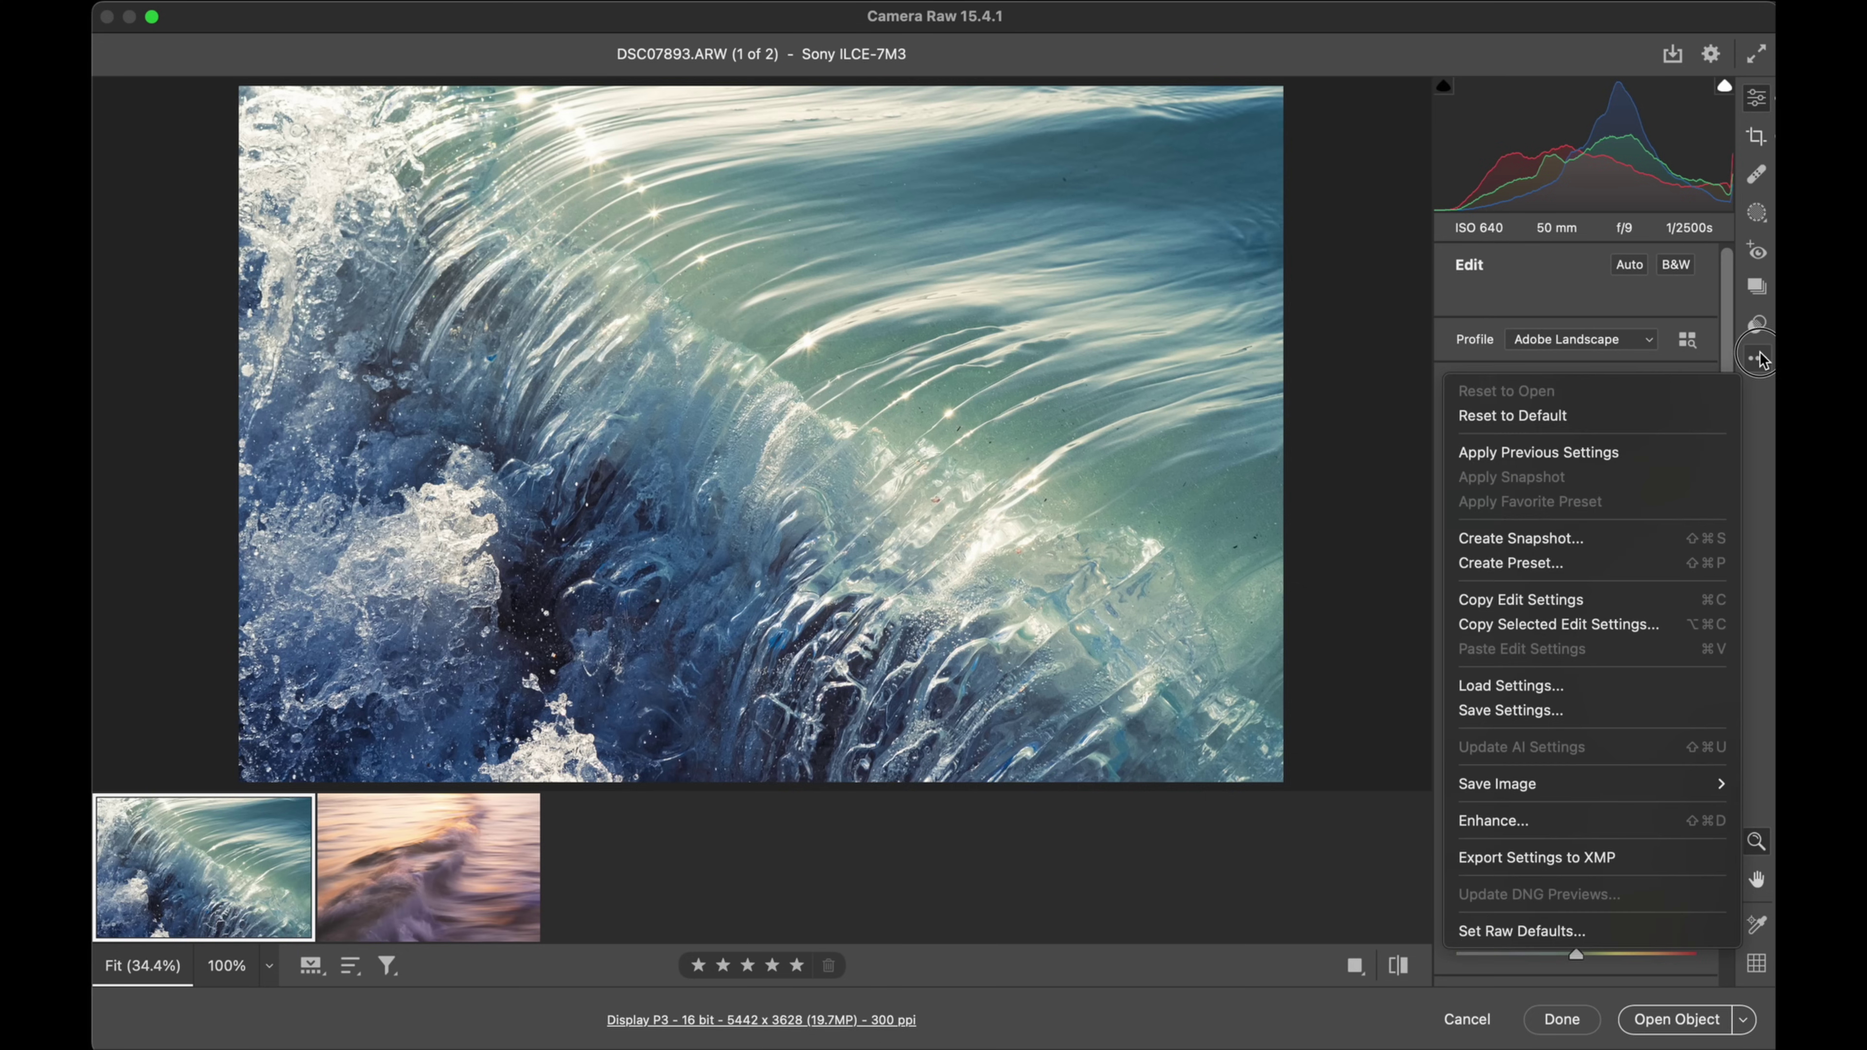
left_click(1677, 416)
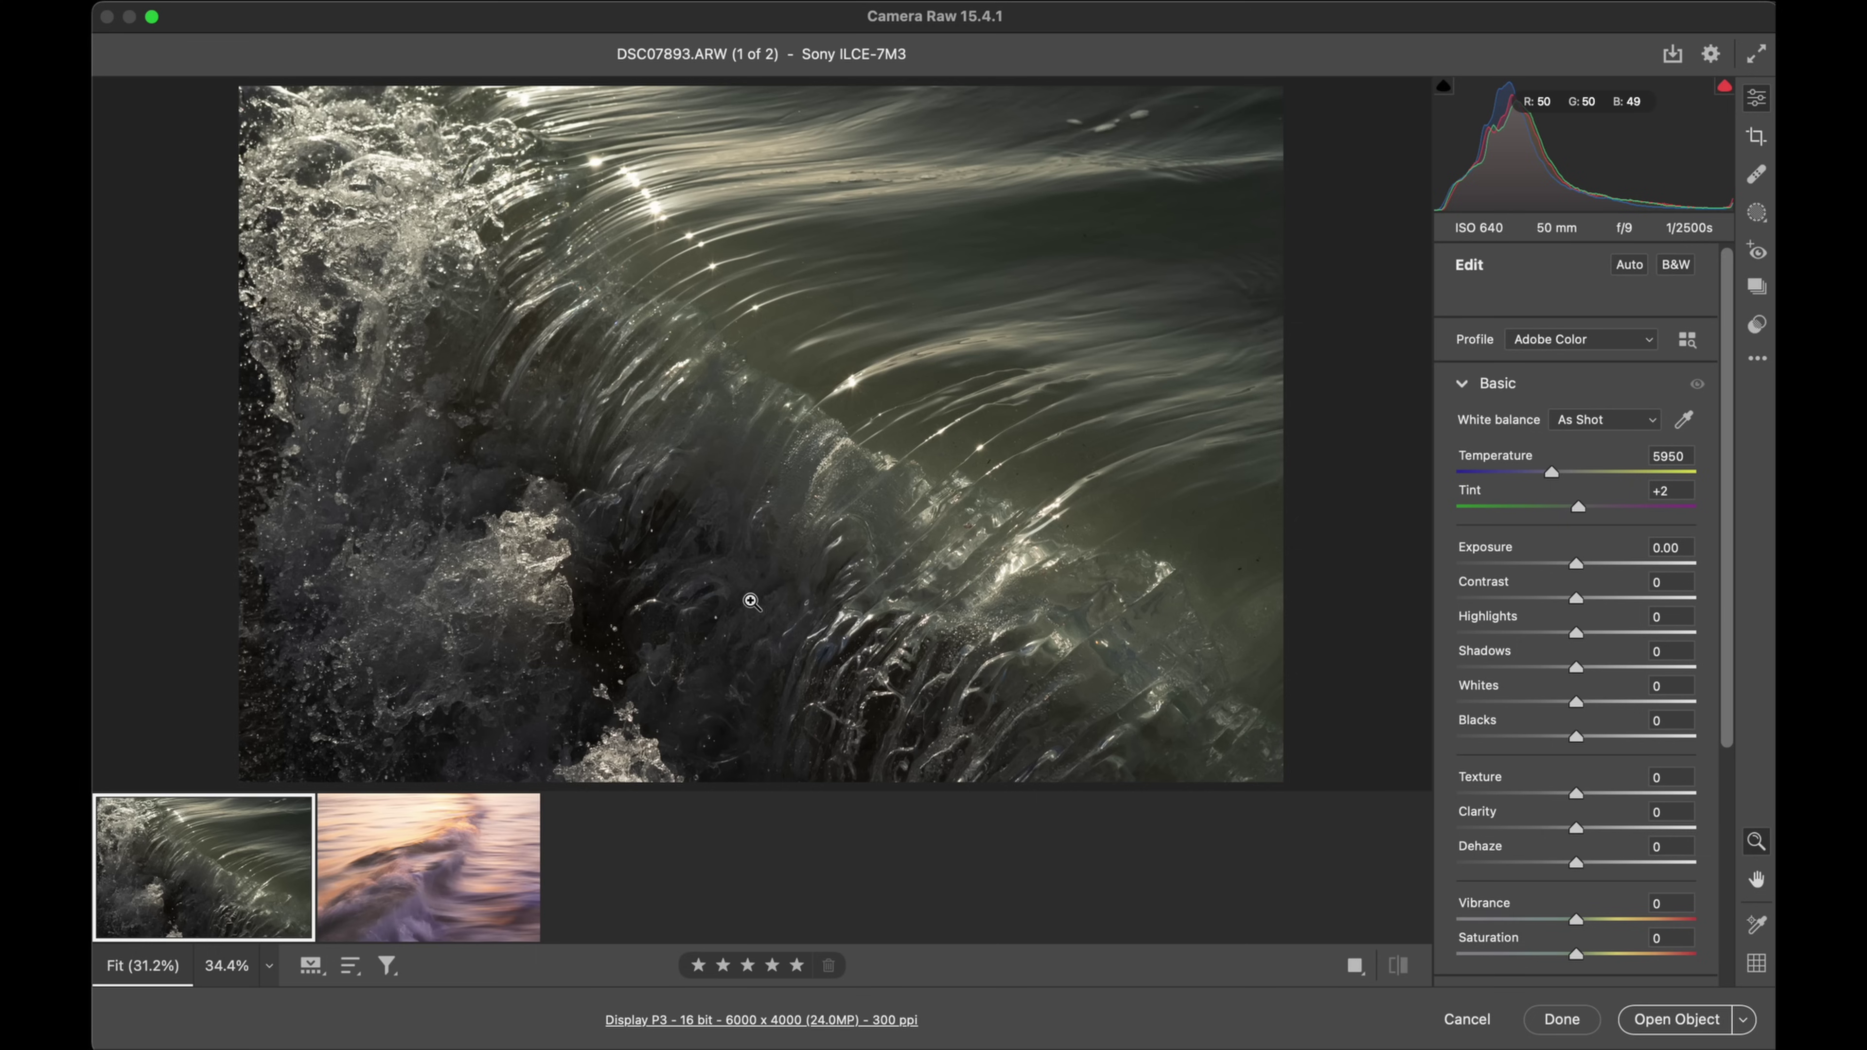
mouse_move(421, 811)
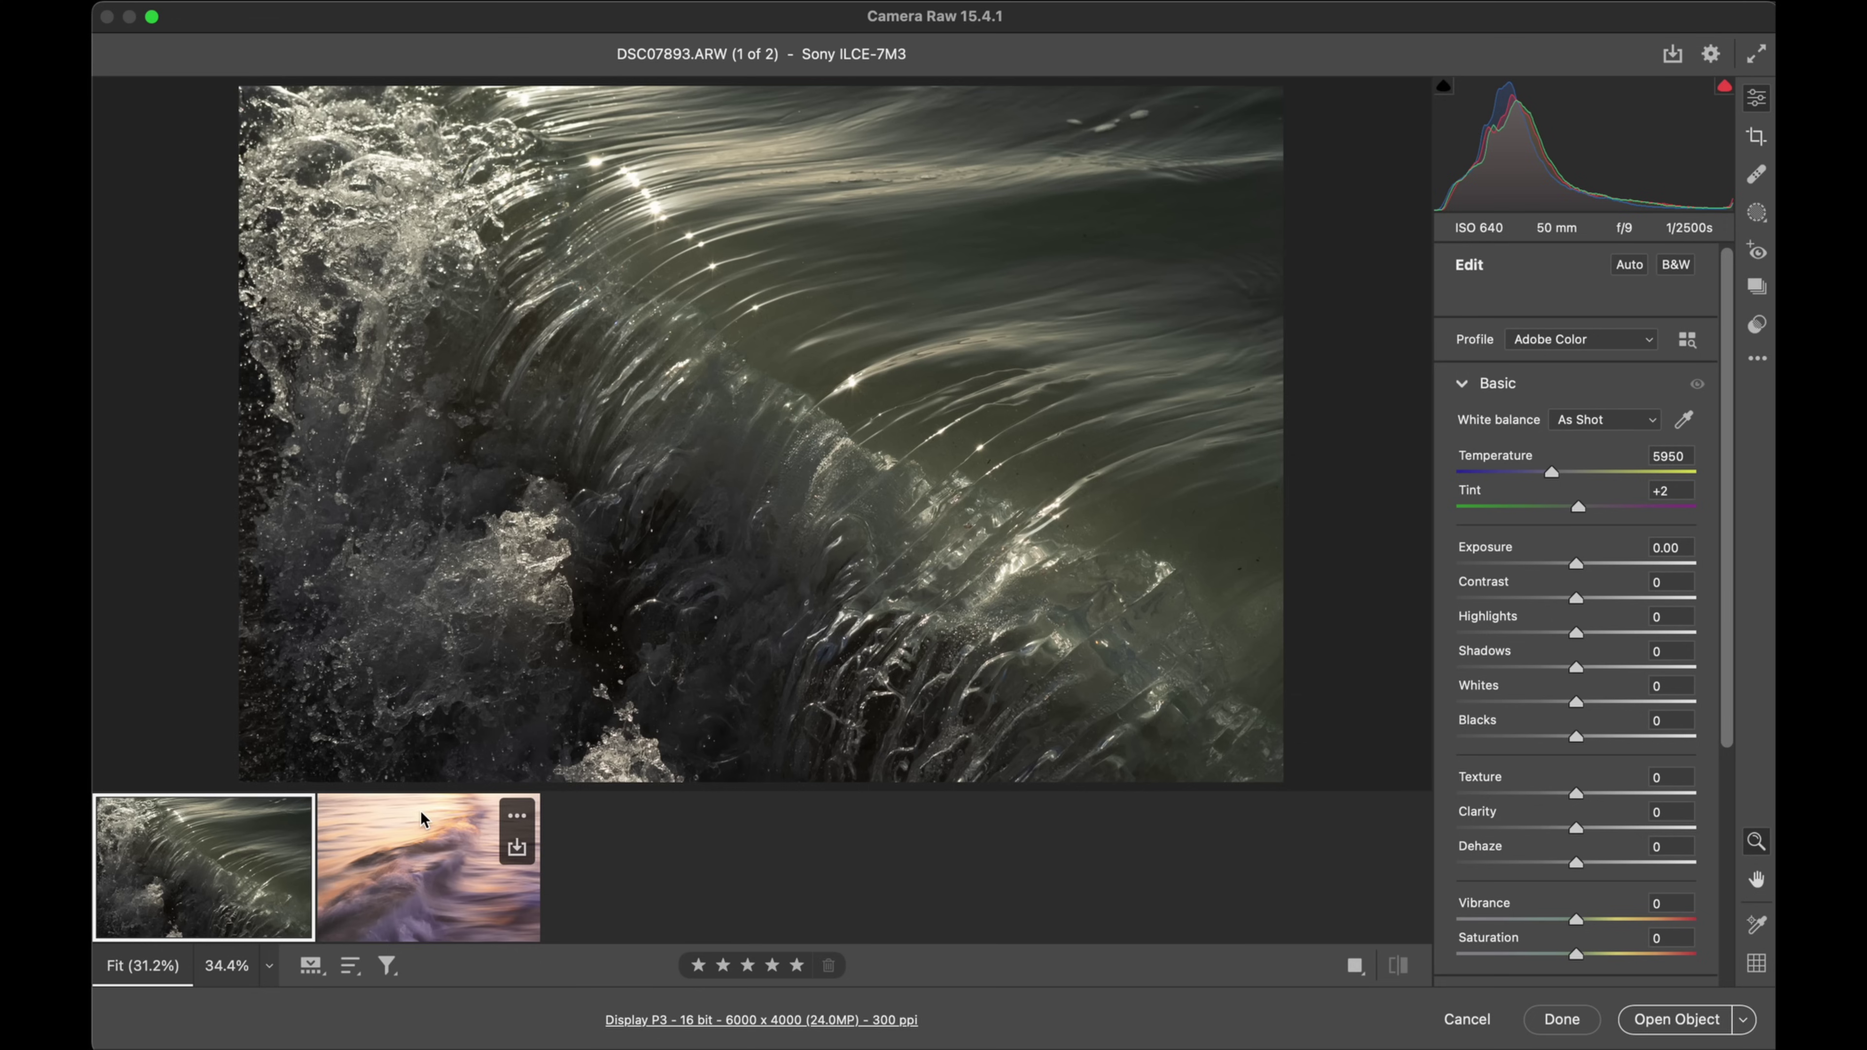
Step: Open DSC08792.ARW, reset it to default settings, and inspect detail before fitting to view
left_click(421, 811)
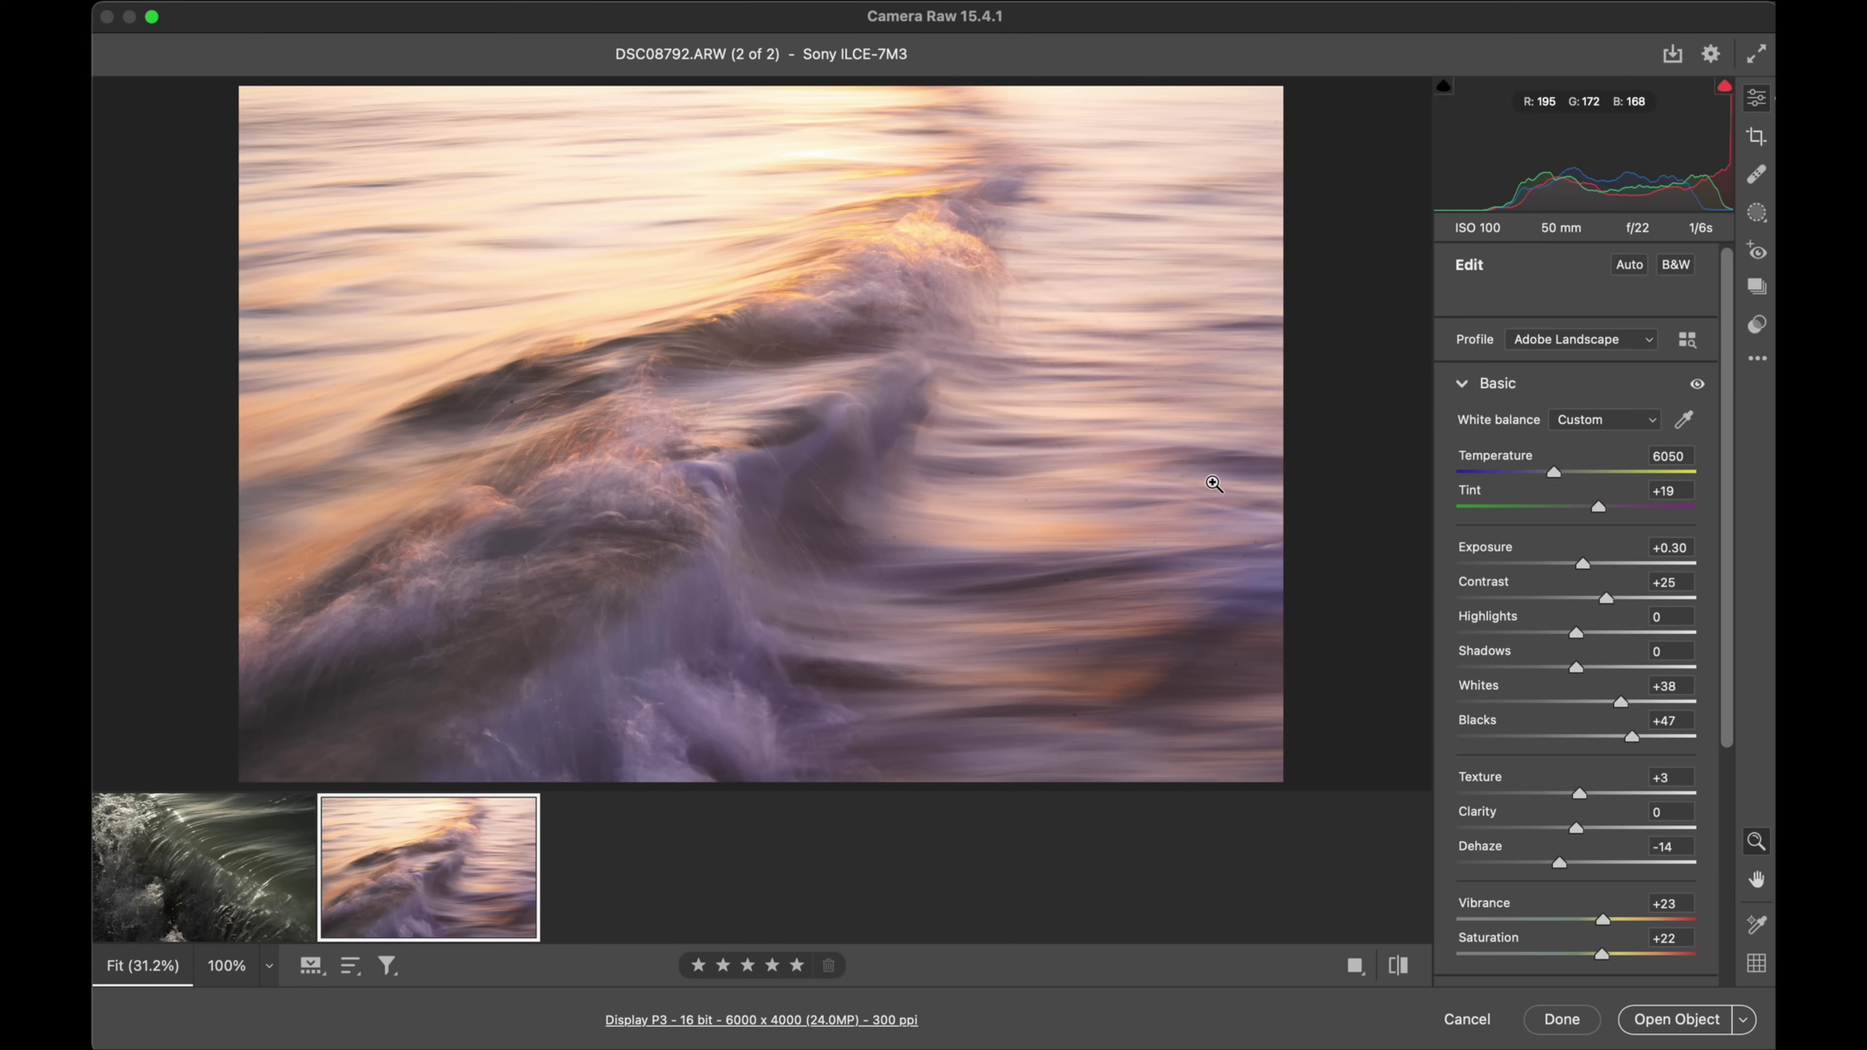
left_click(1755, 361)
left_click(1692, 417)
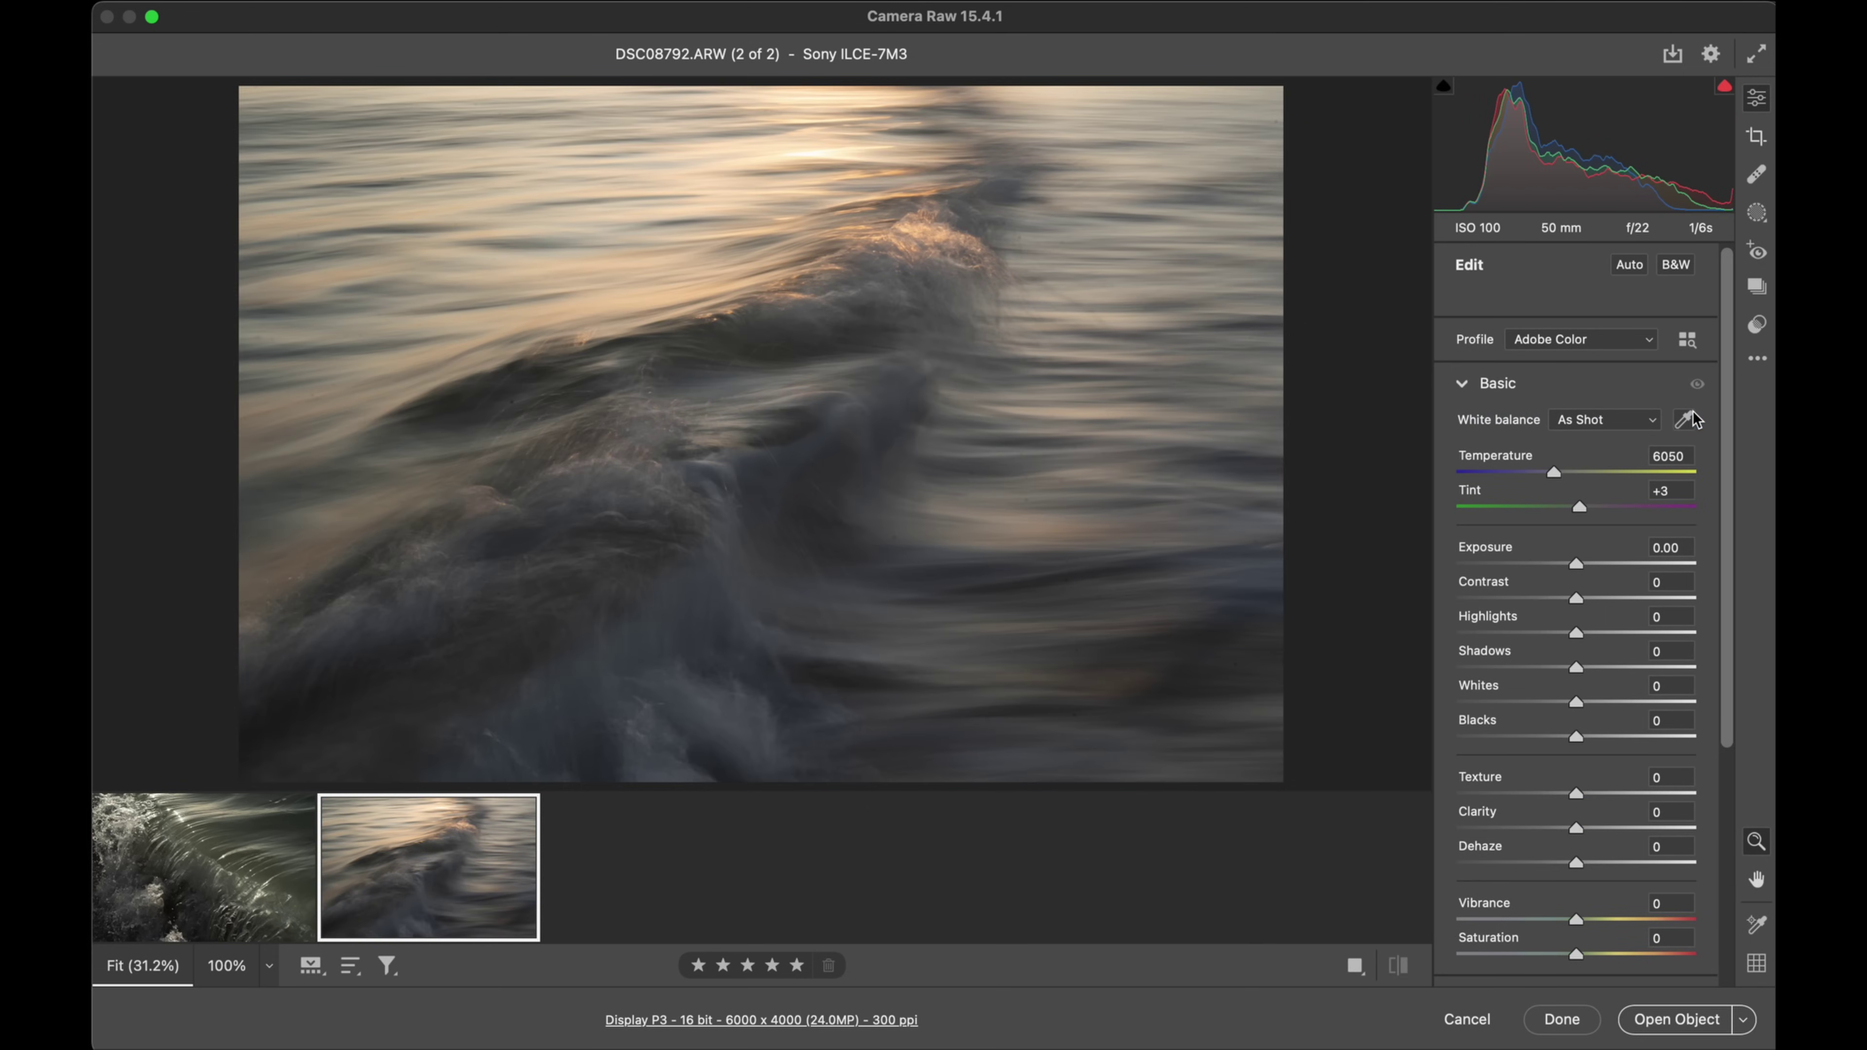
left_click_drag(1063, 467, 1218, 446)
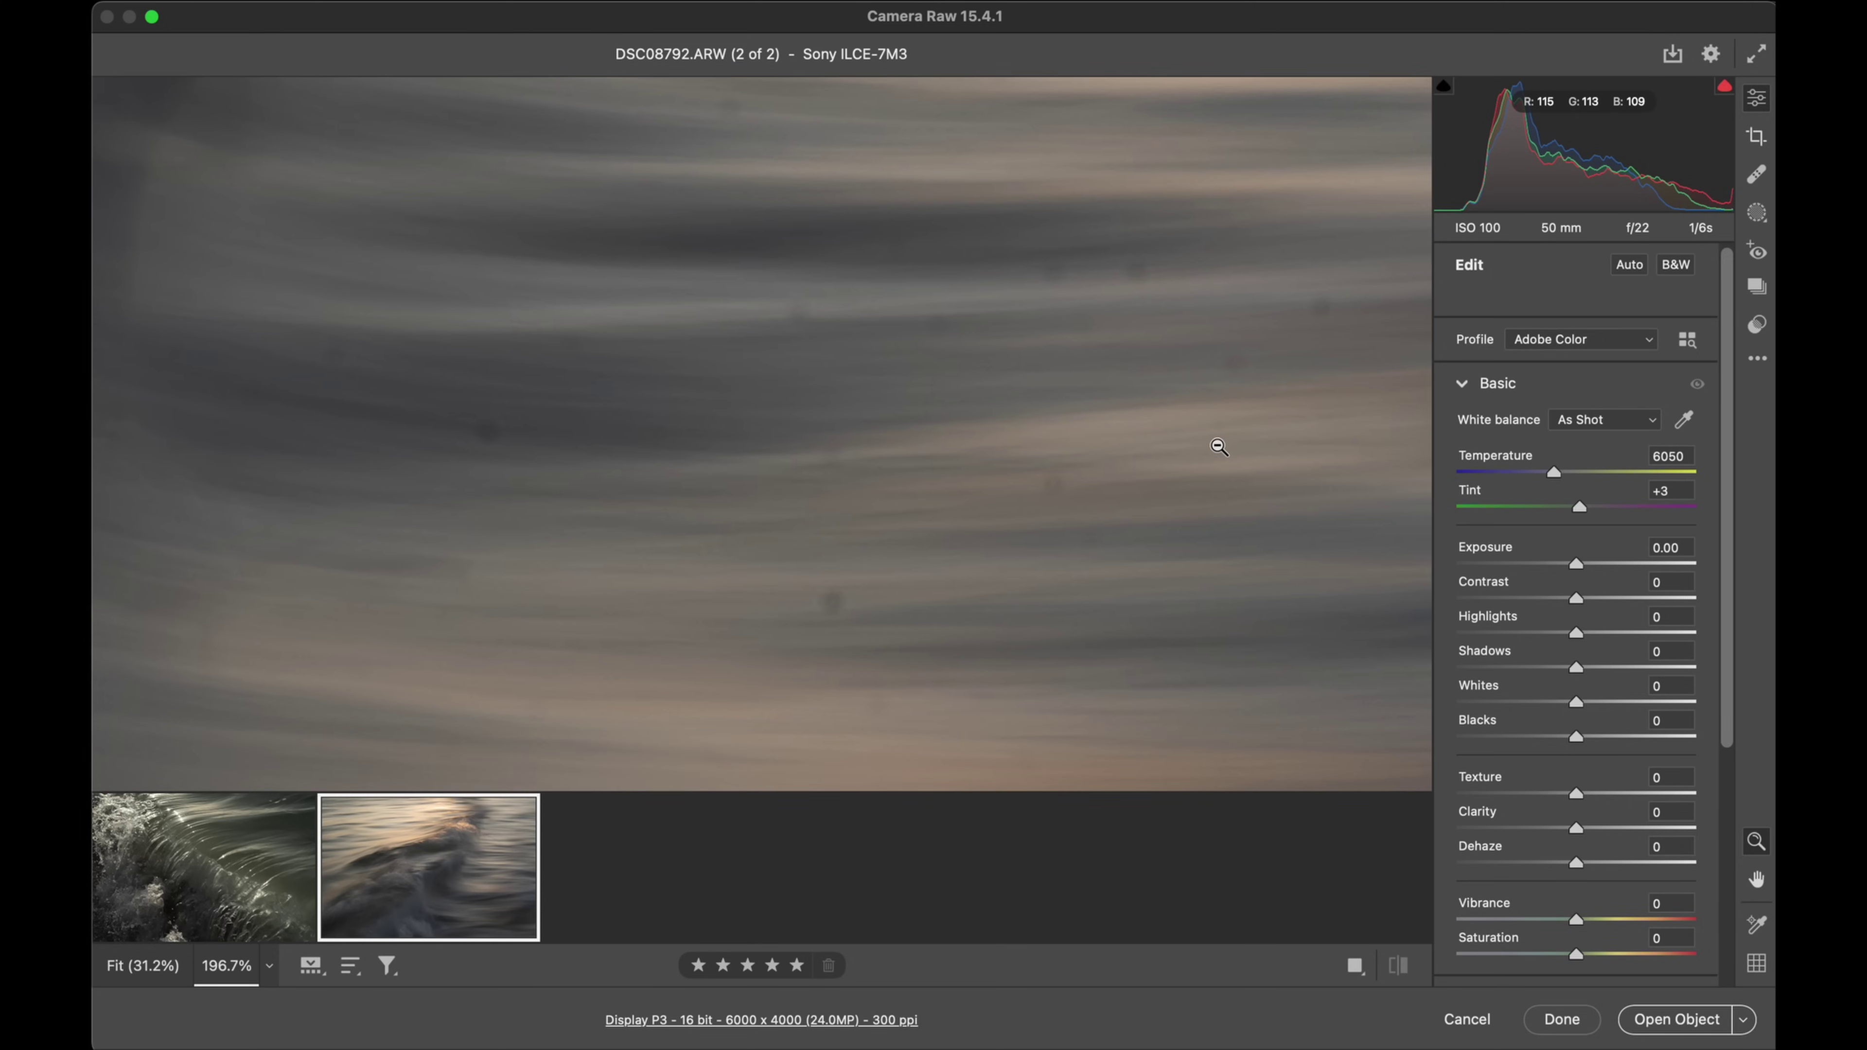
key("super+0")
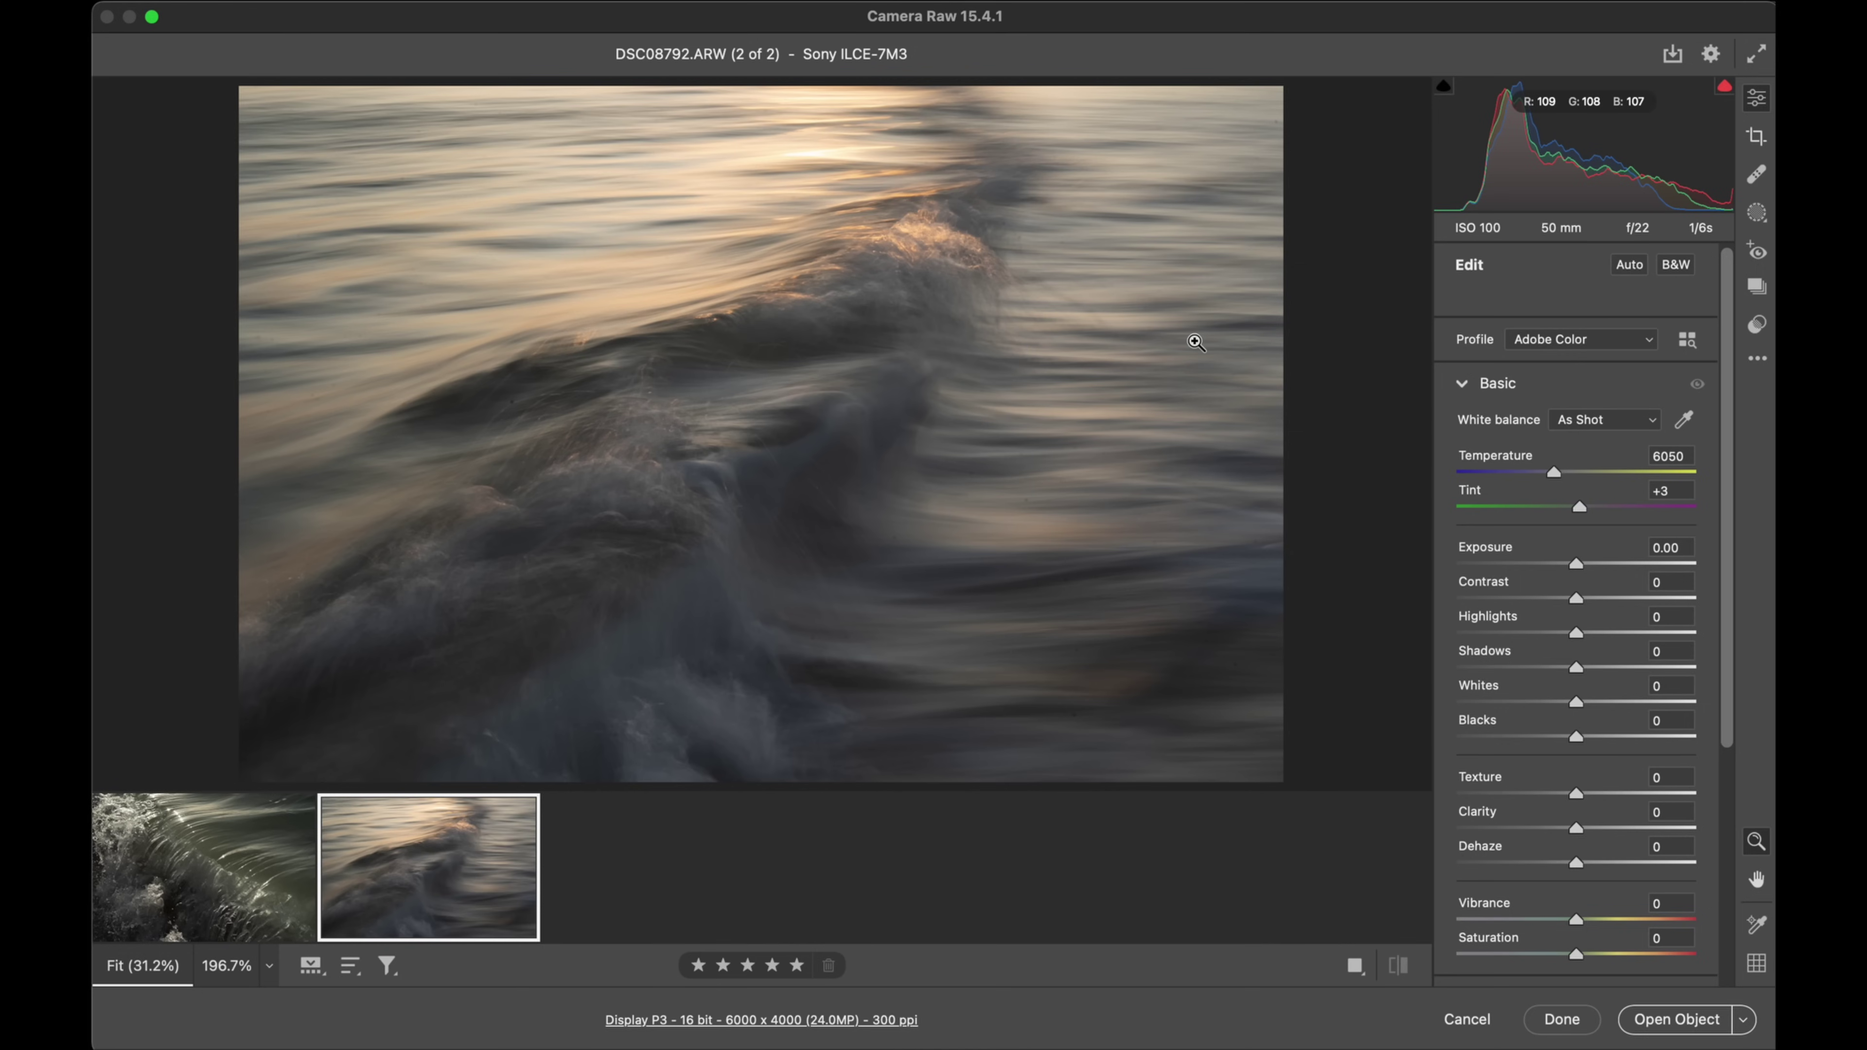
Step: Return to DSC07893.ARW and set Exposure to +0.75 and Highlights to -25
mouse_move(305, 794)
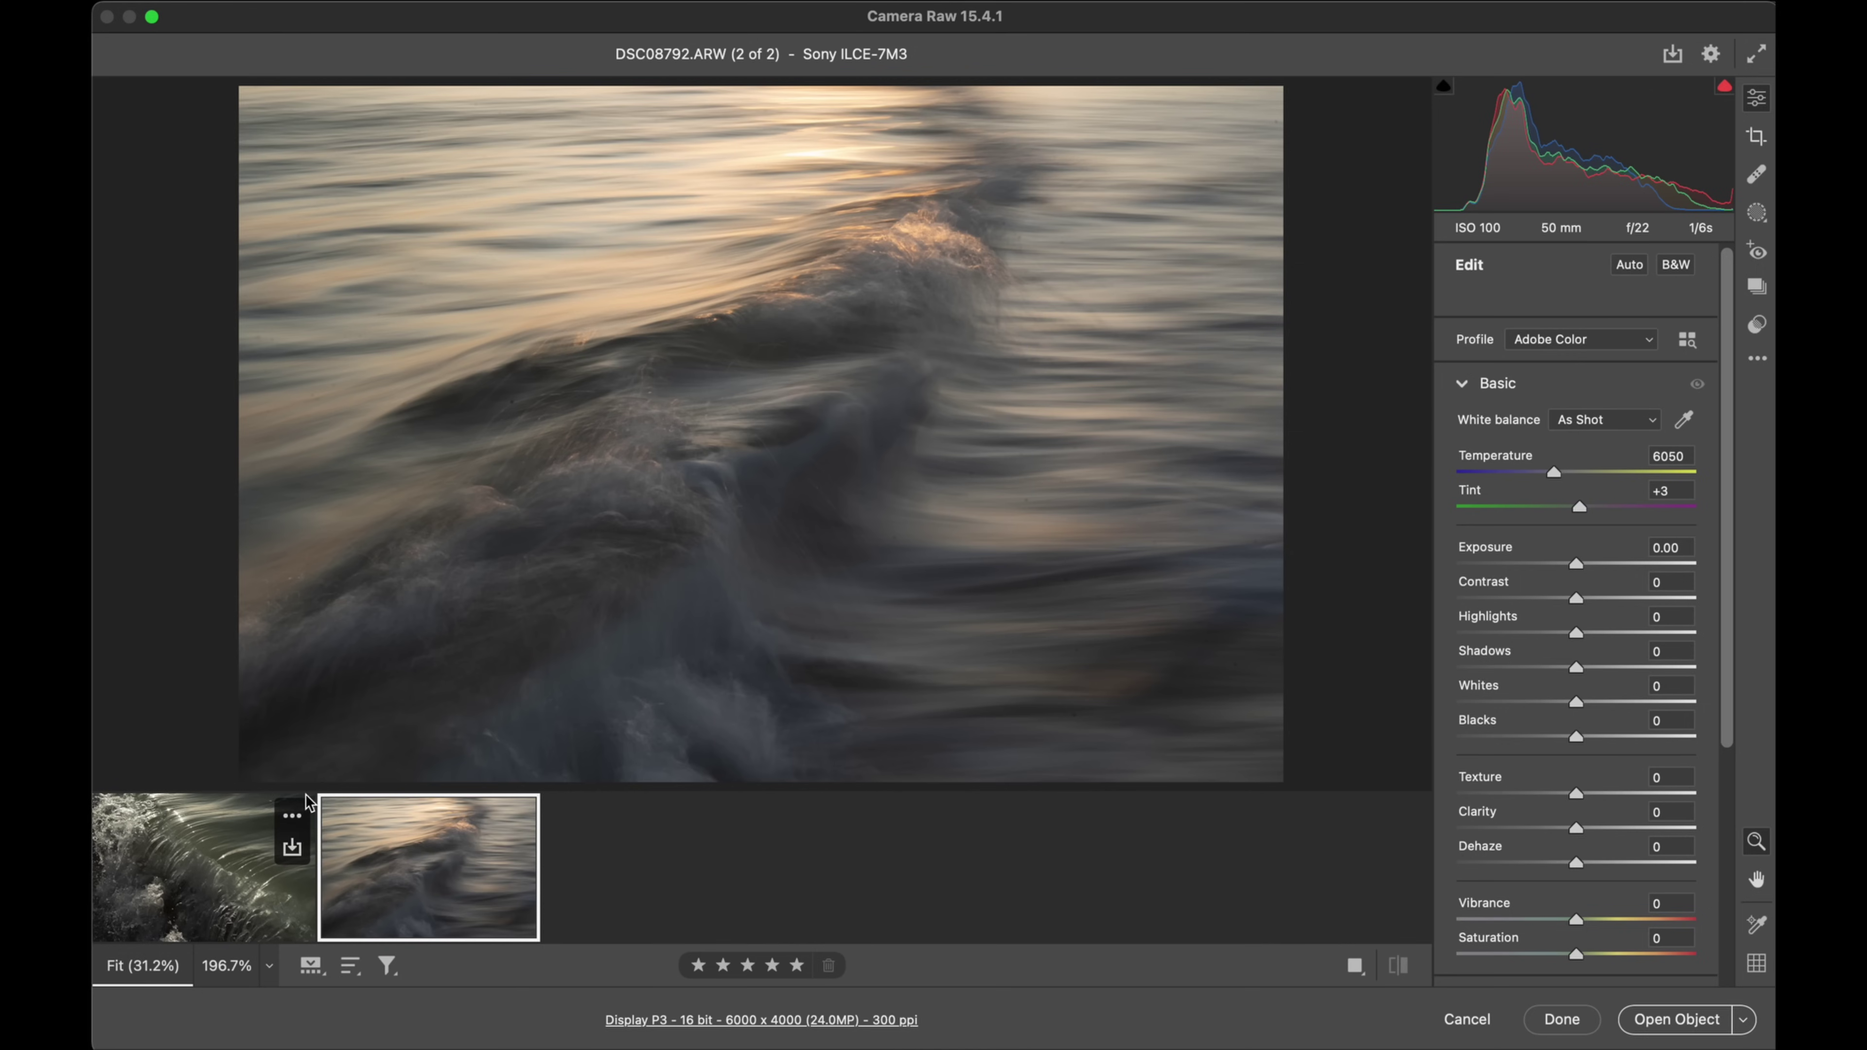
left_click(204, 843)
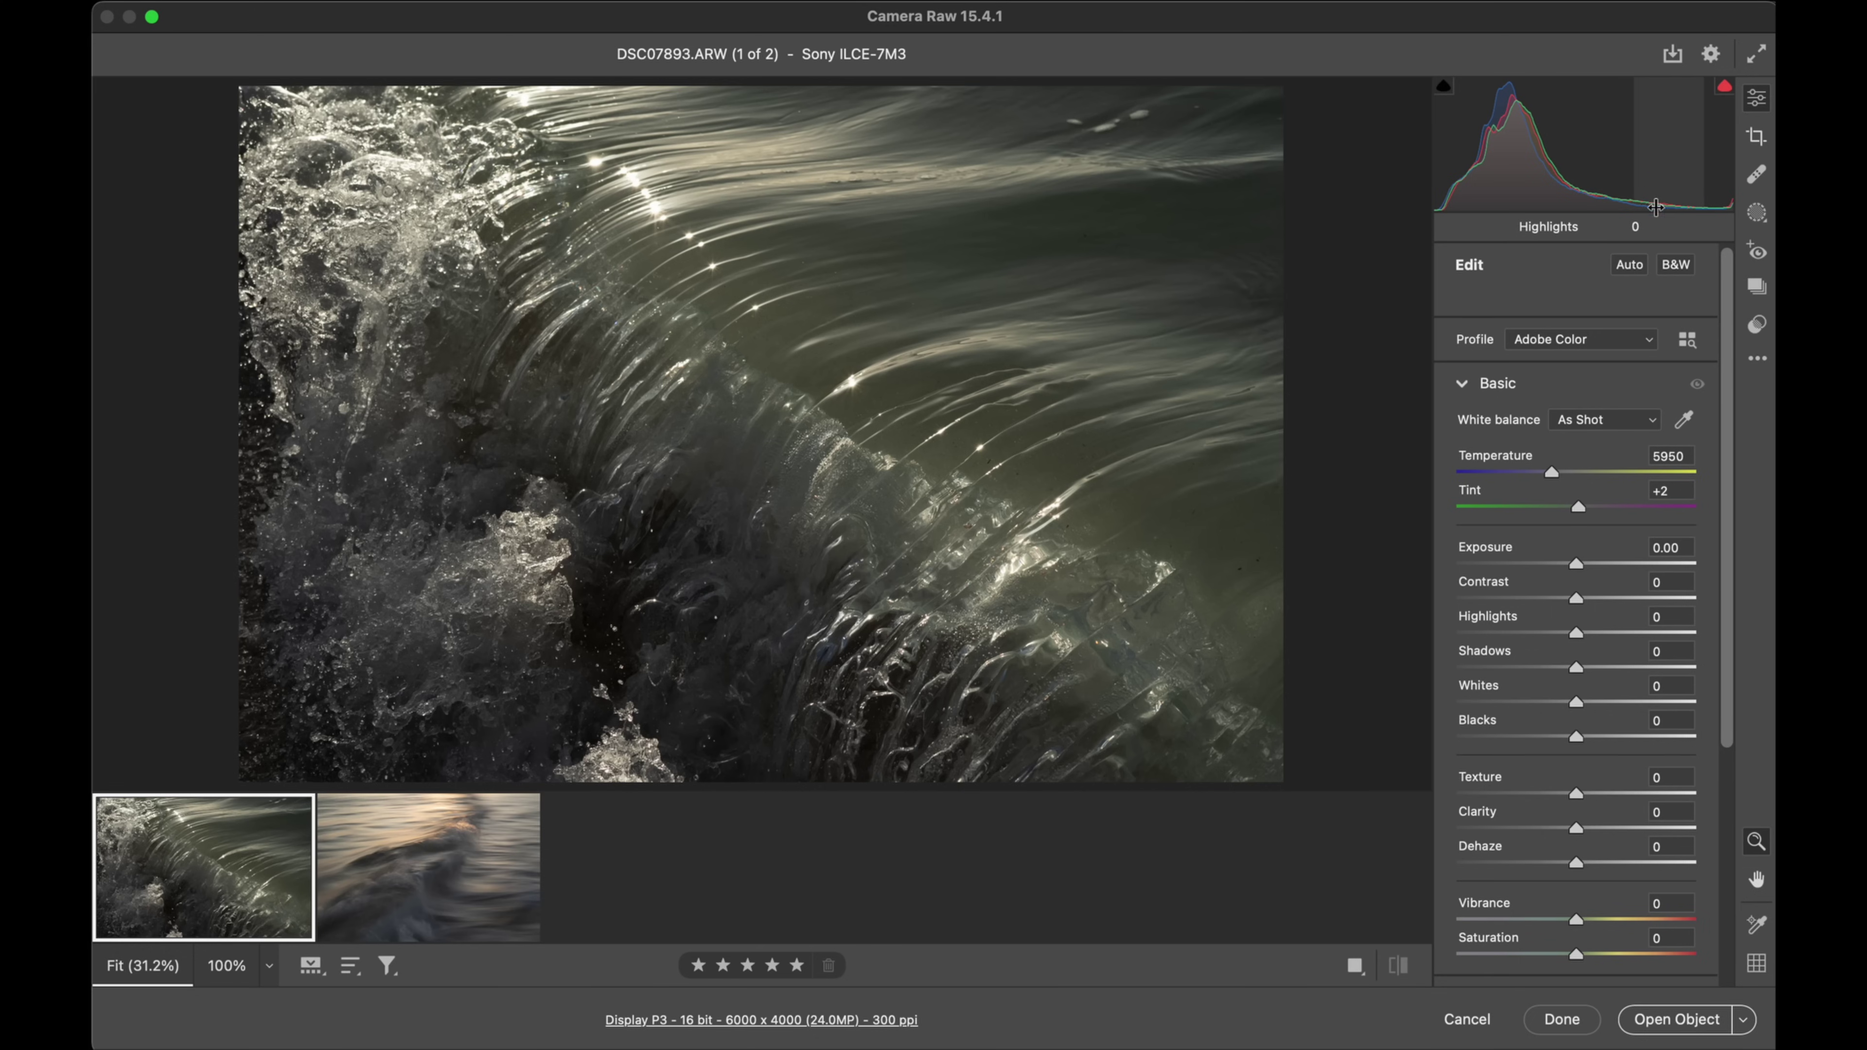
left_click_drag(1577, 567, 1591, 568)
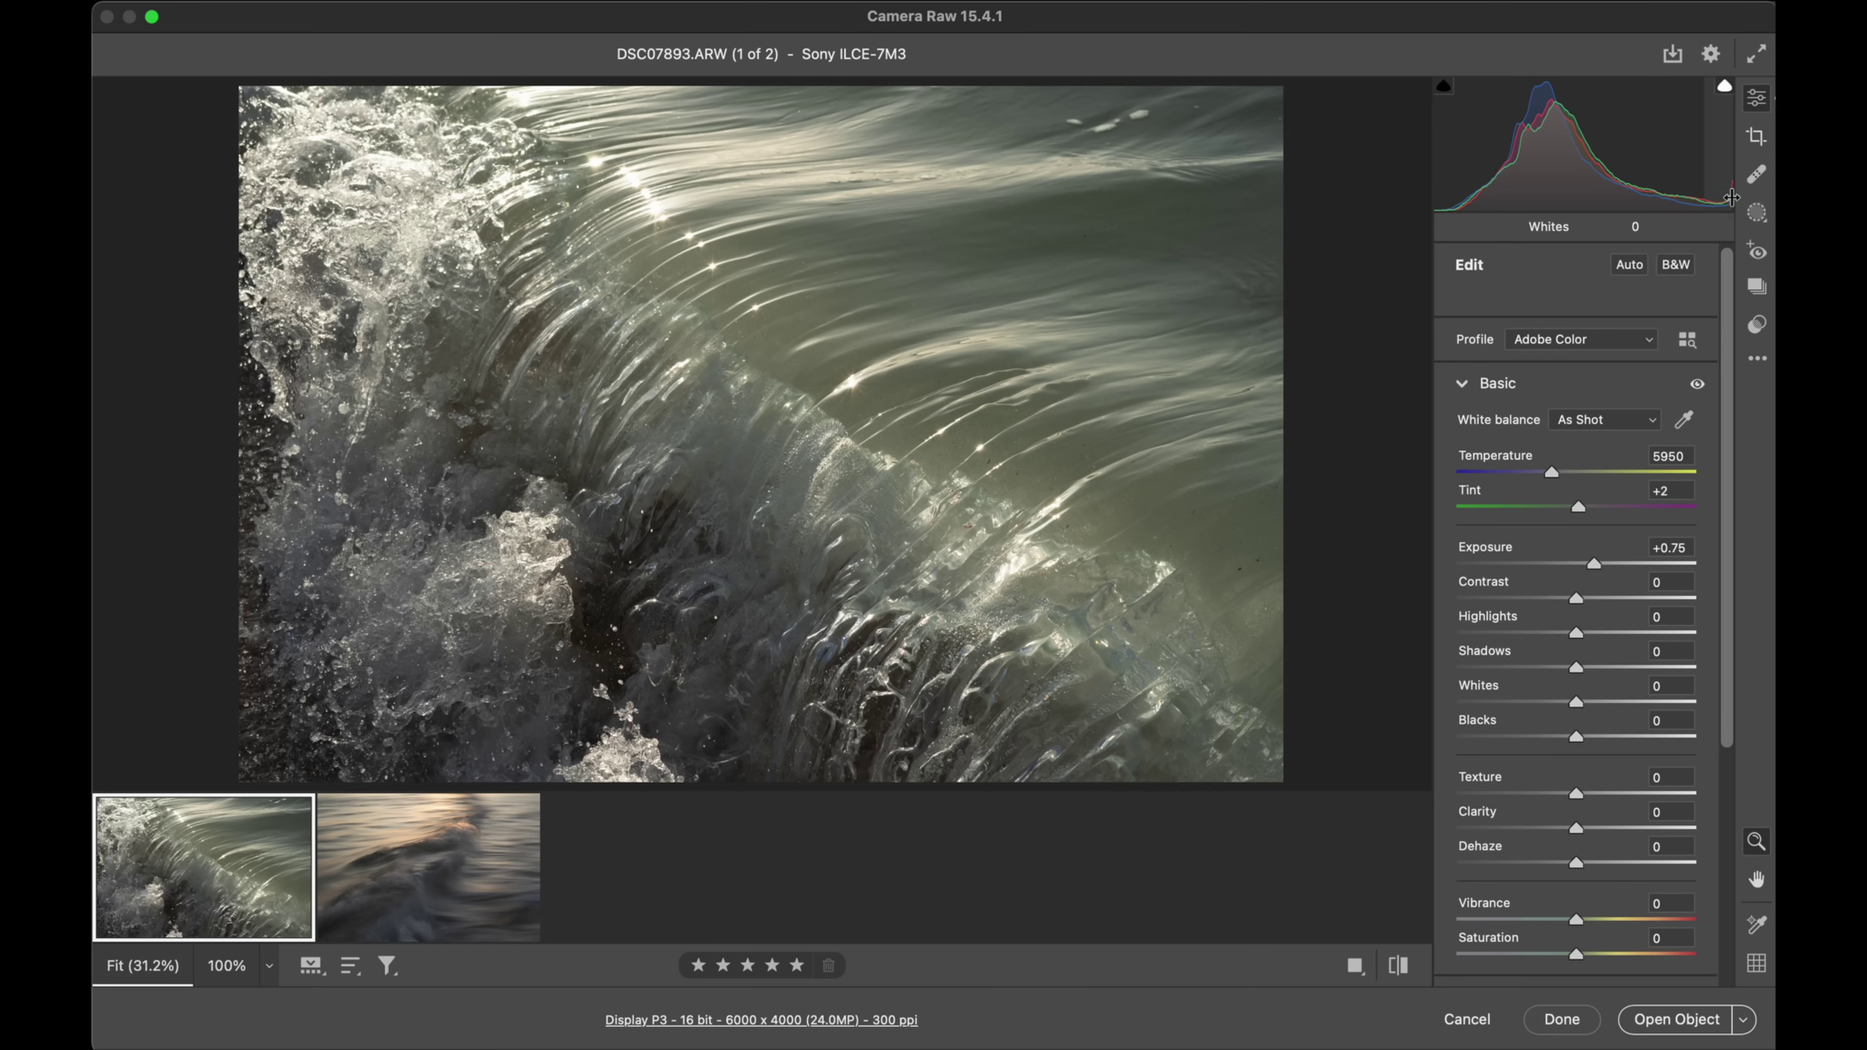
left_click(415, 179)
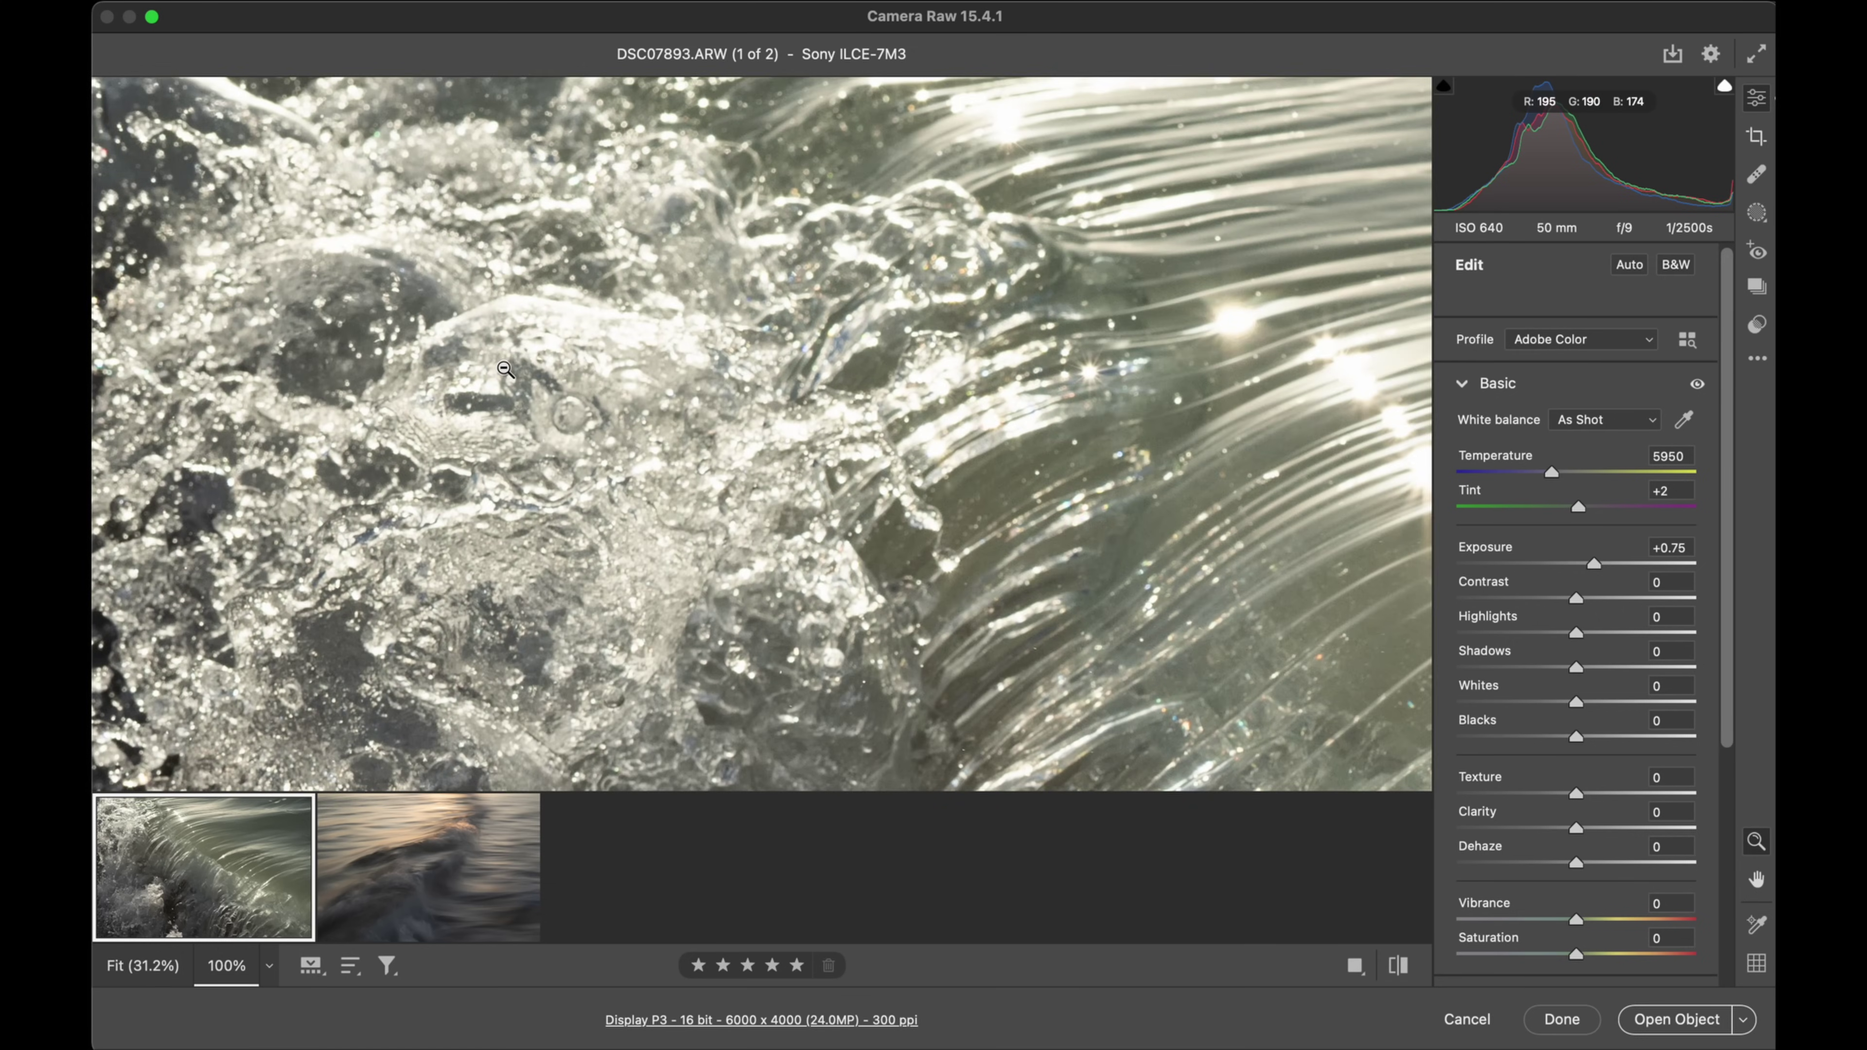
left_click(505, 369)
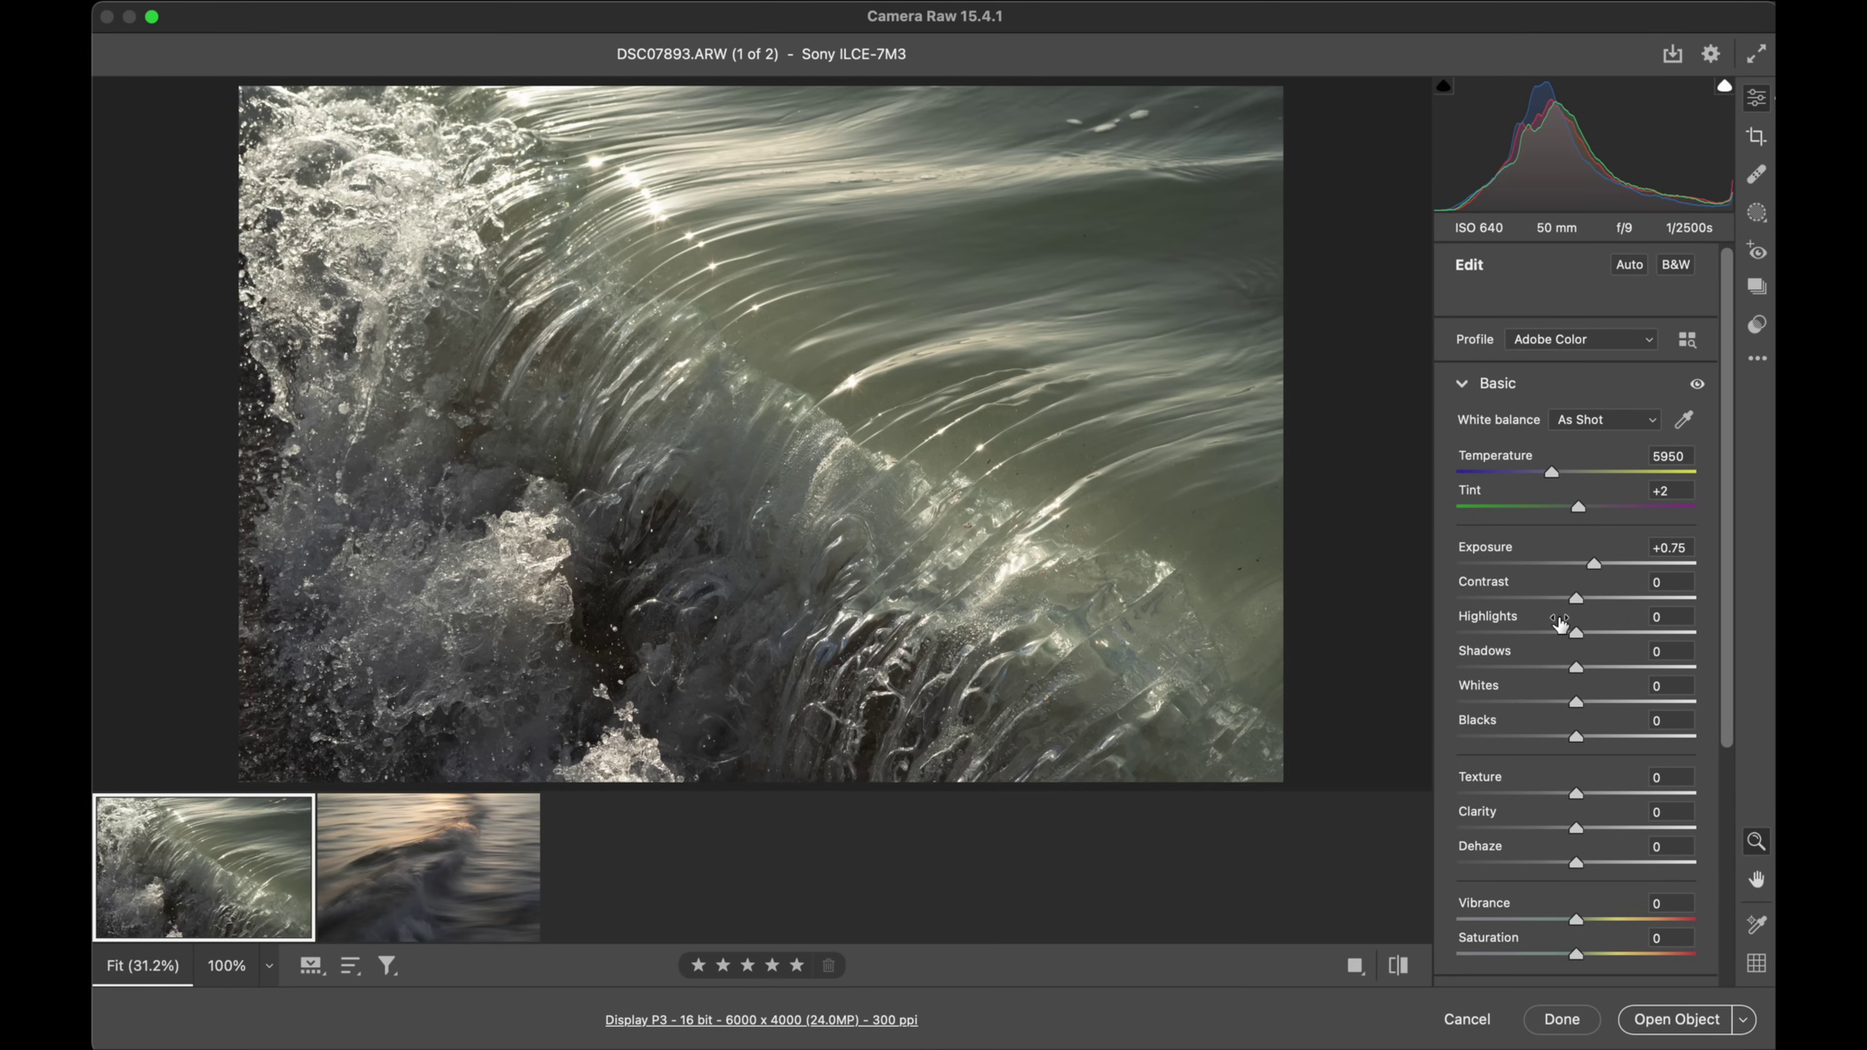
left_click_drag(1551, 635, 1547, 636)
Step: Apply the Adobe Landscape profile after briefly comparing it against Adobe Color
left_click(1550, 342)
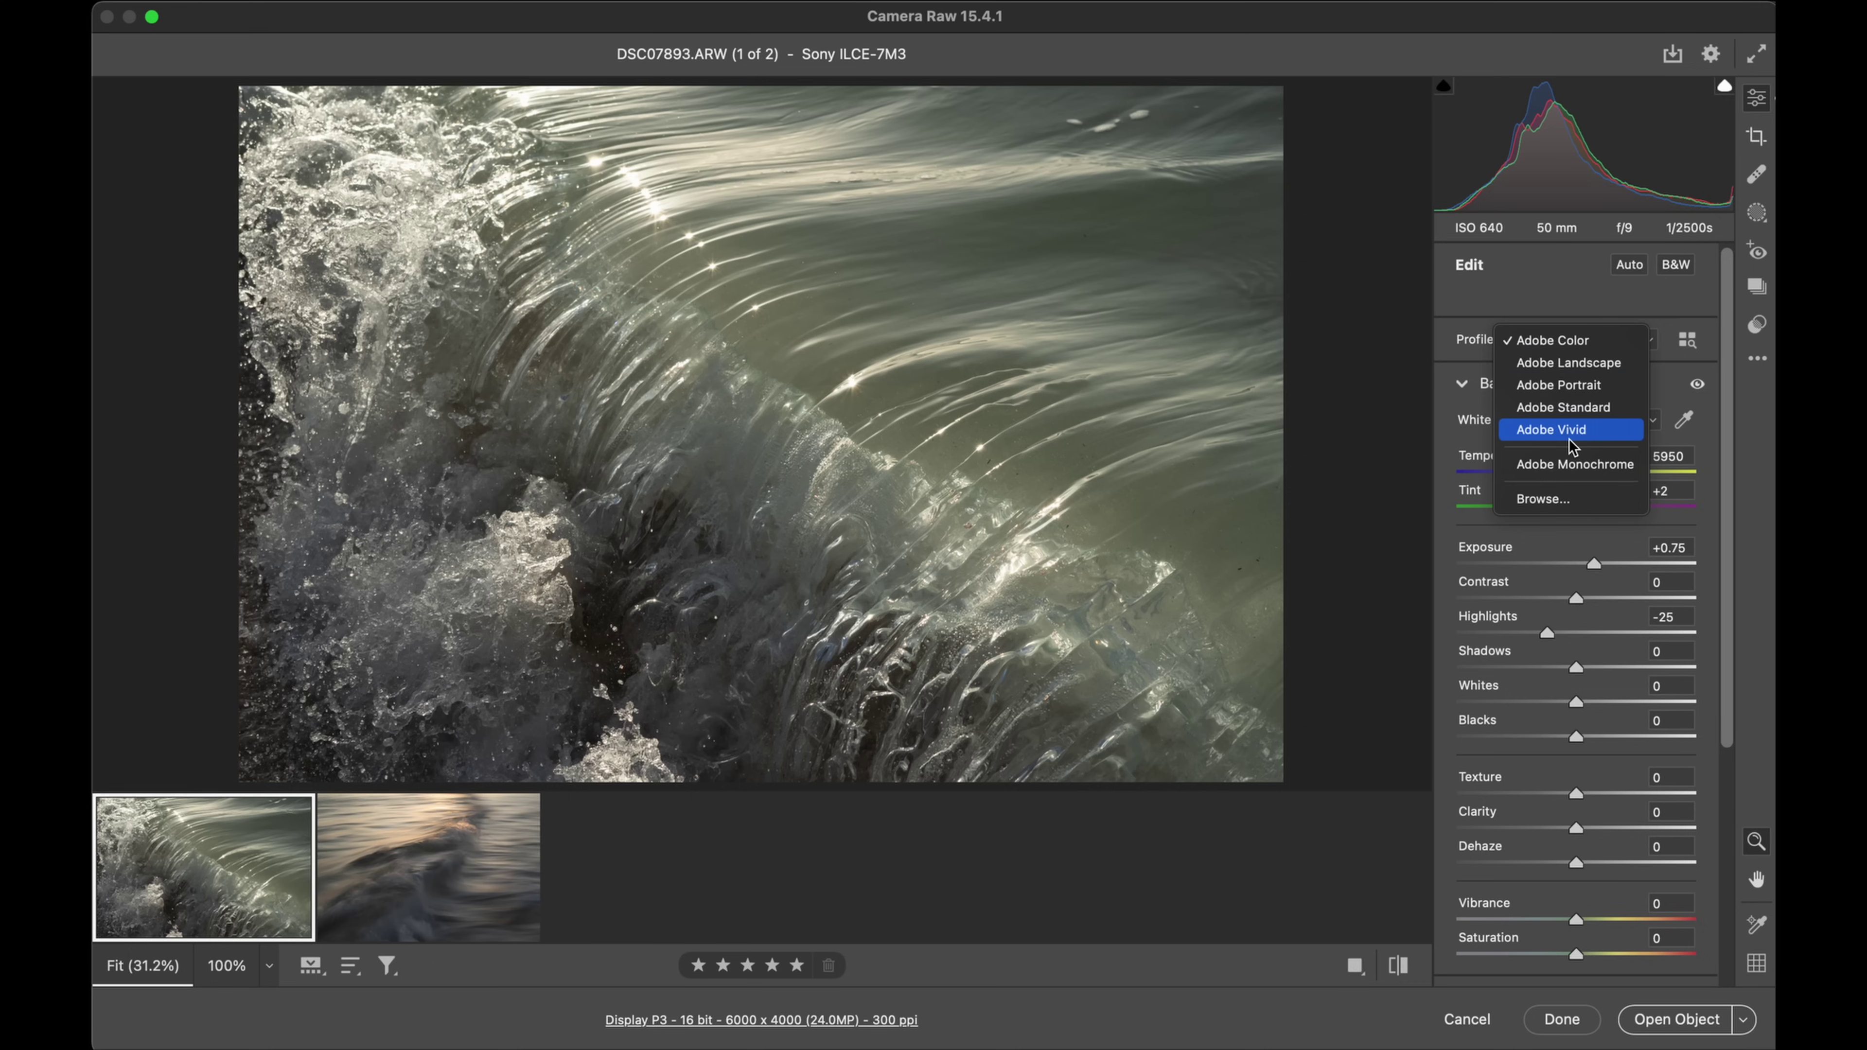
left_click(1581, 367)
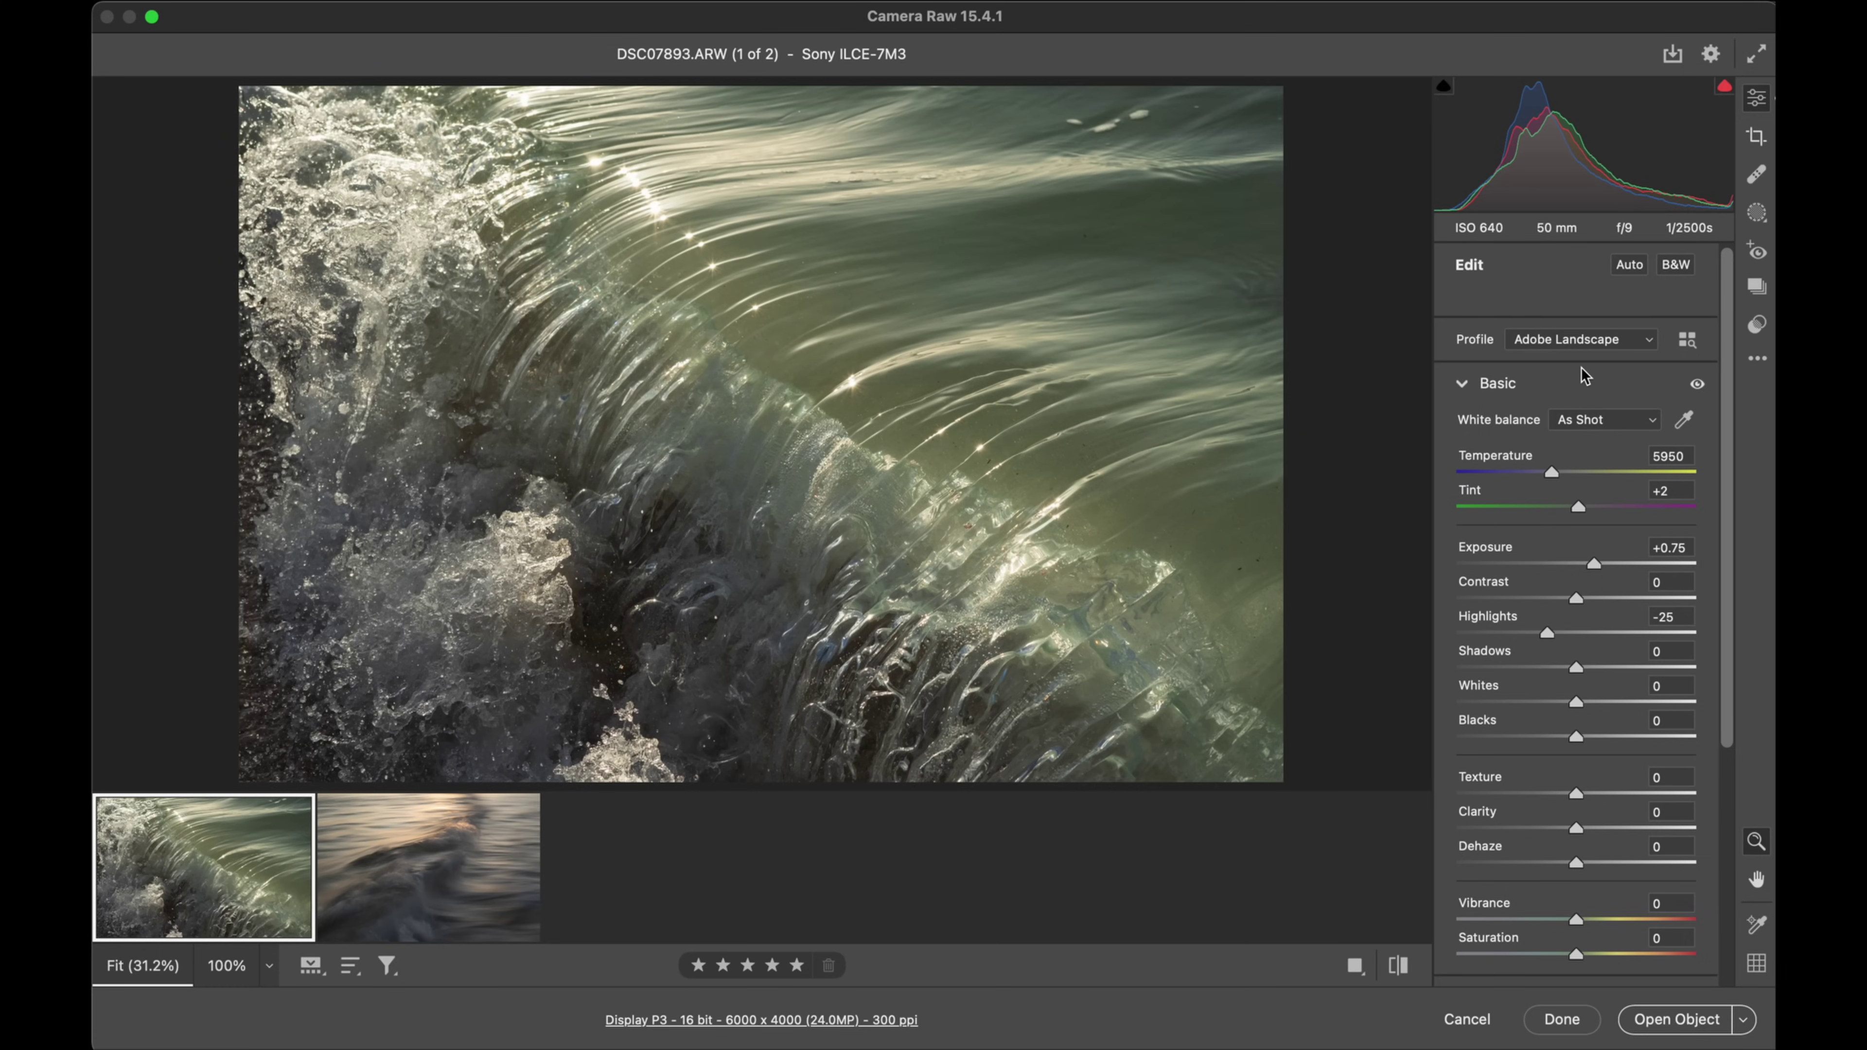
left_click(1604, 341)
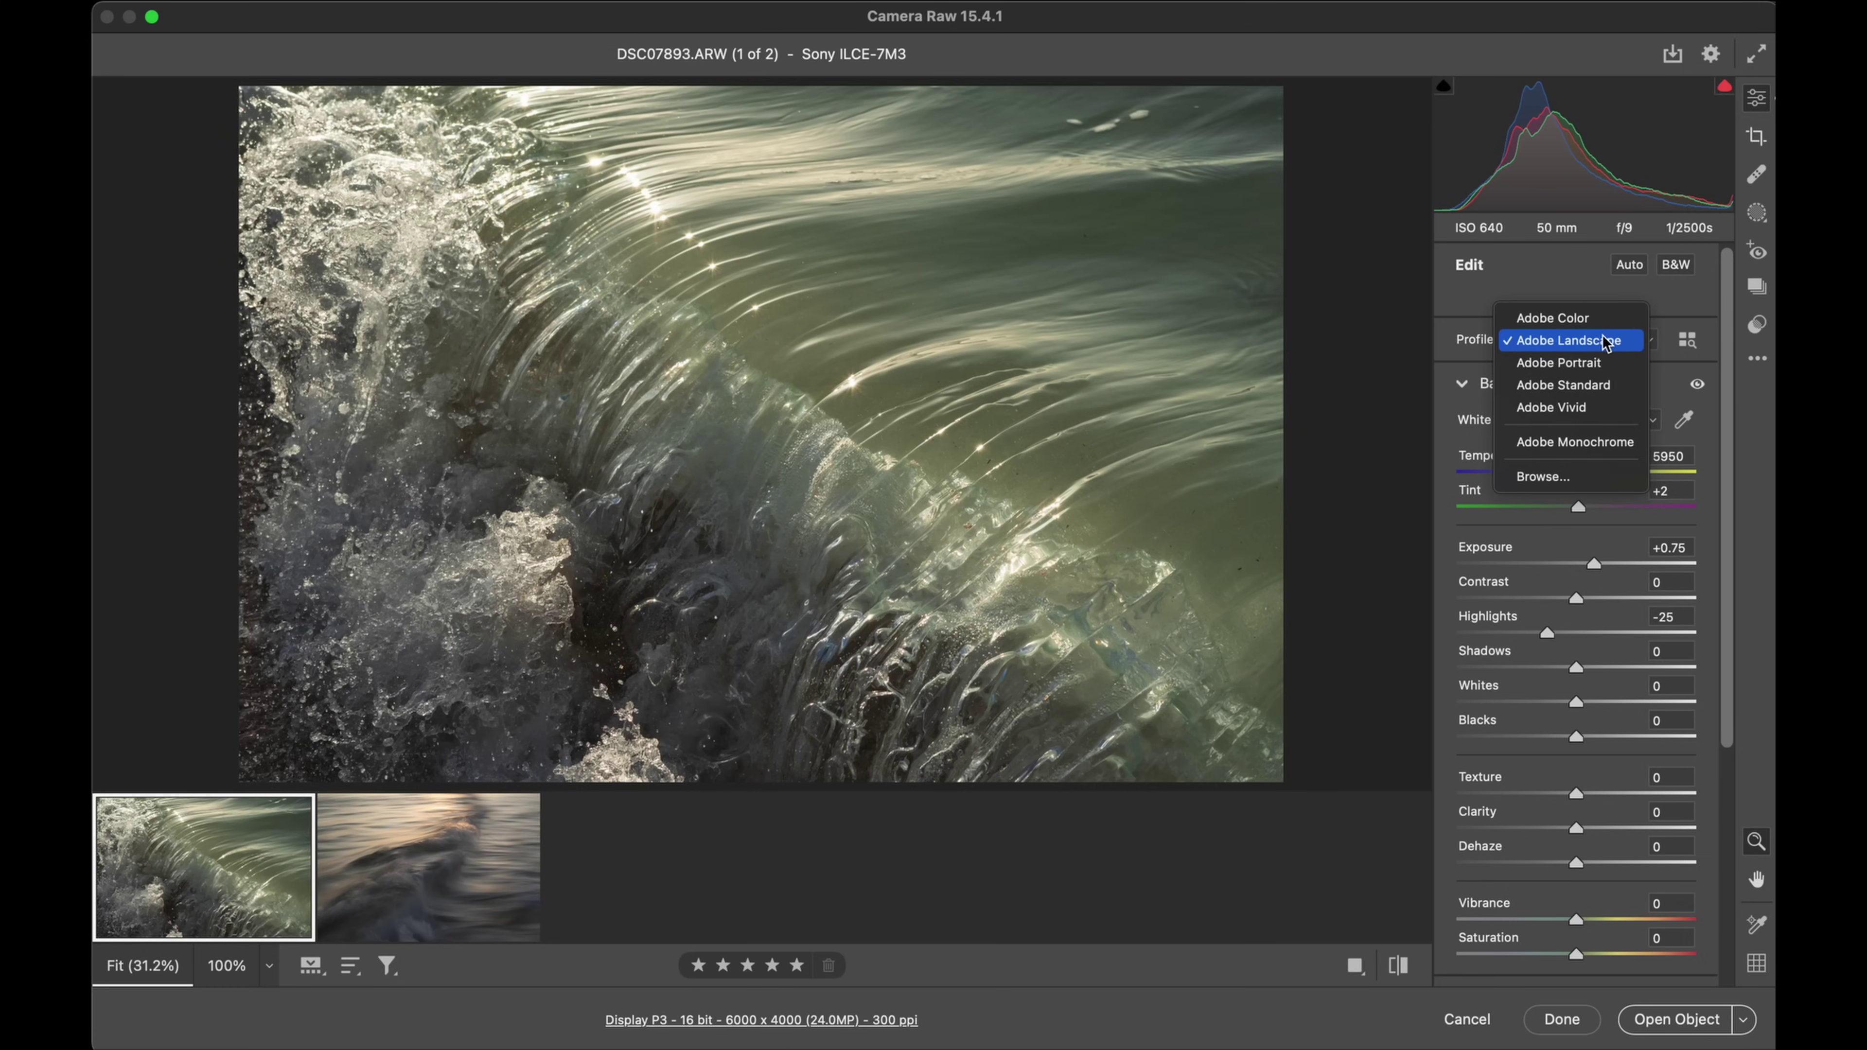
left_click(1604, 330)
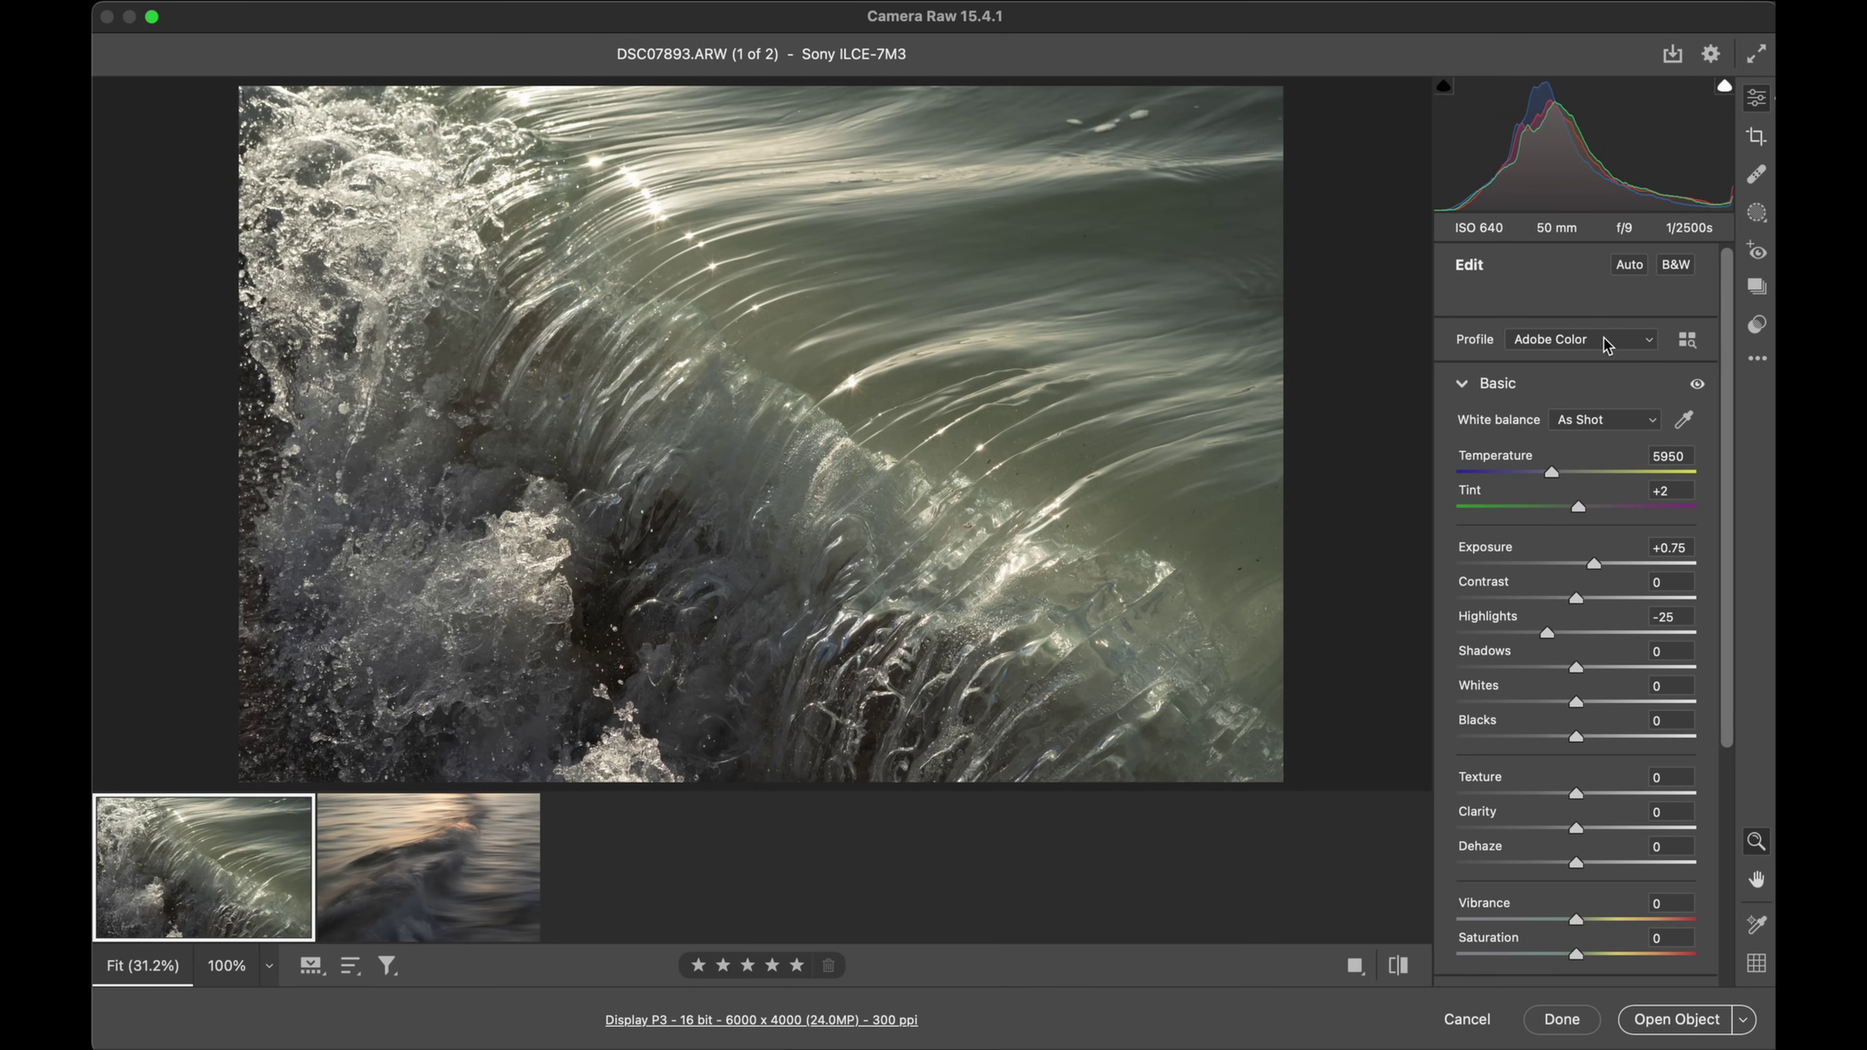
left_click(1604, 338)
left_click(1604, 361)
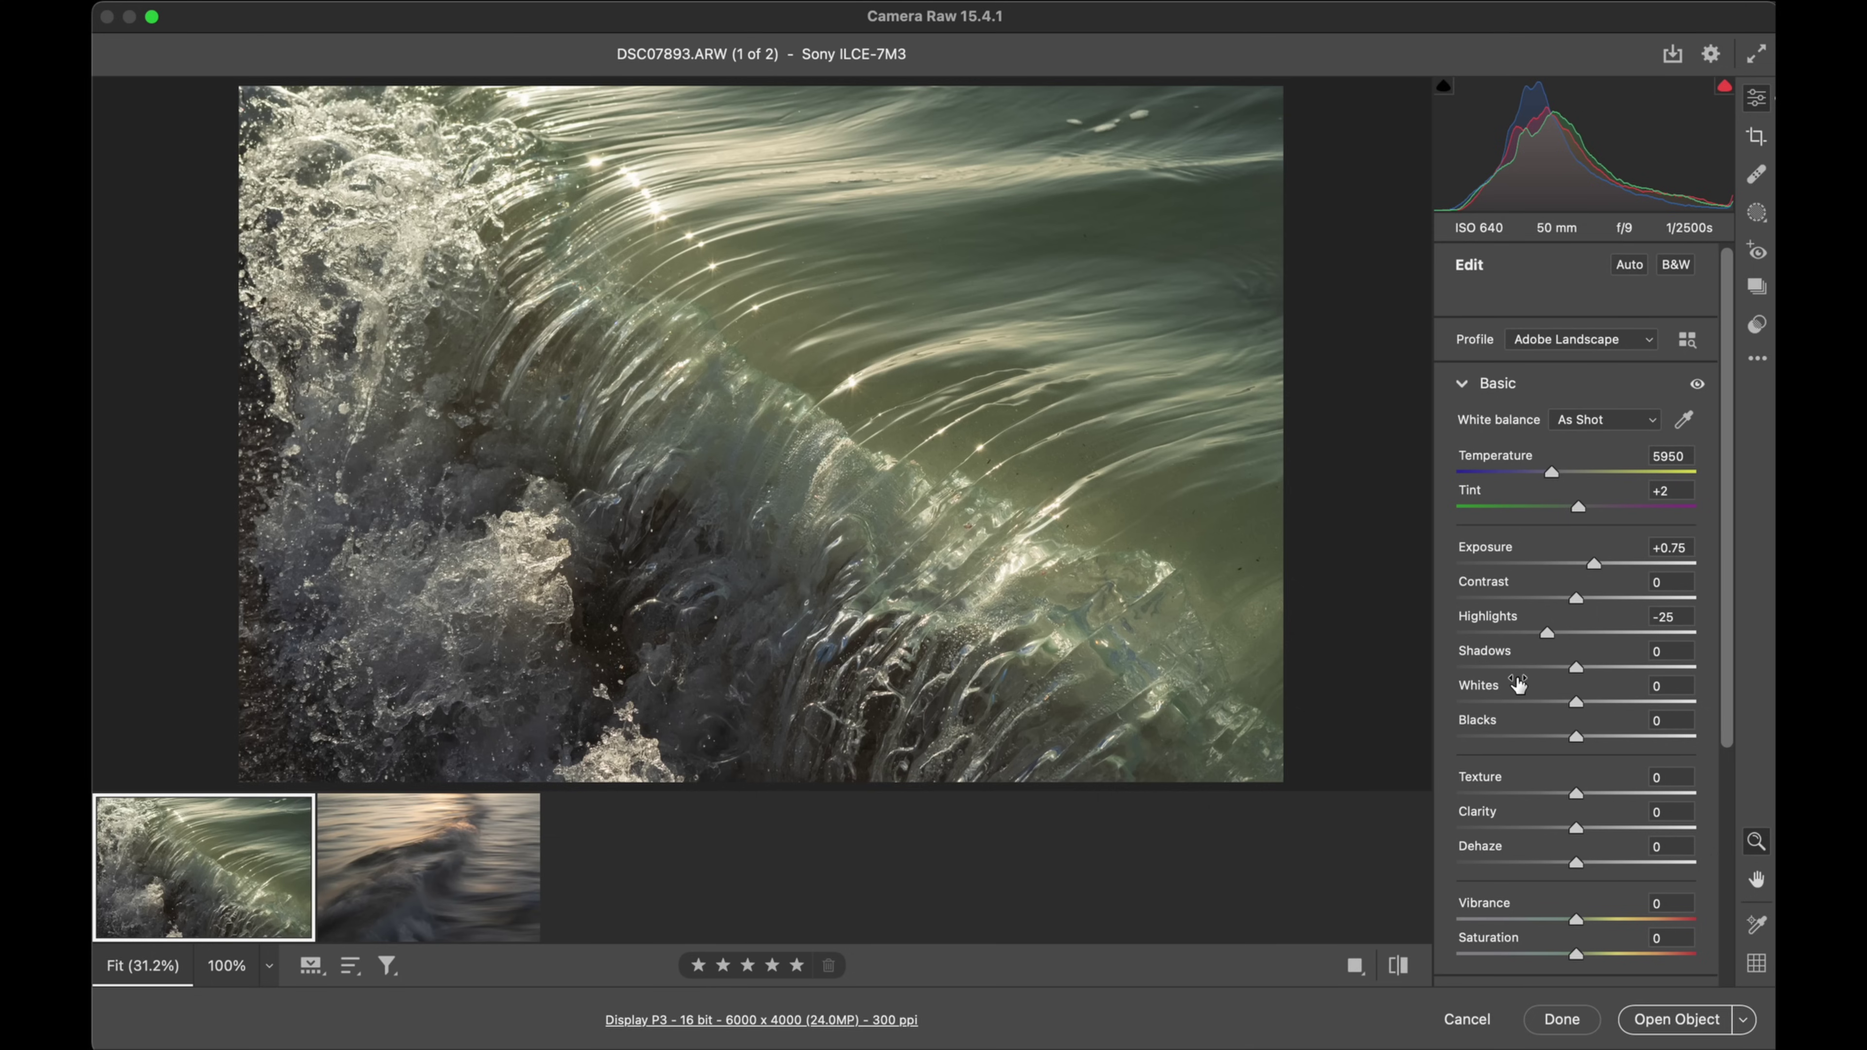
Step: Raise Vibrance to +15 and Saturation to +5, checking colour detail at 100%
scroll(1554, 721, "down", 2)
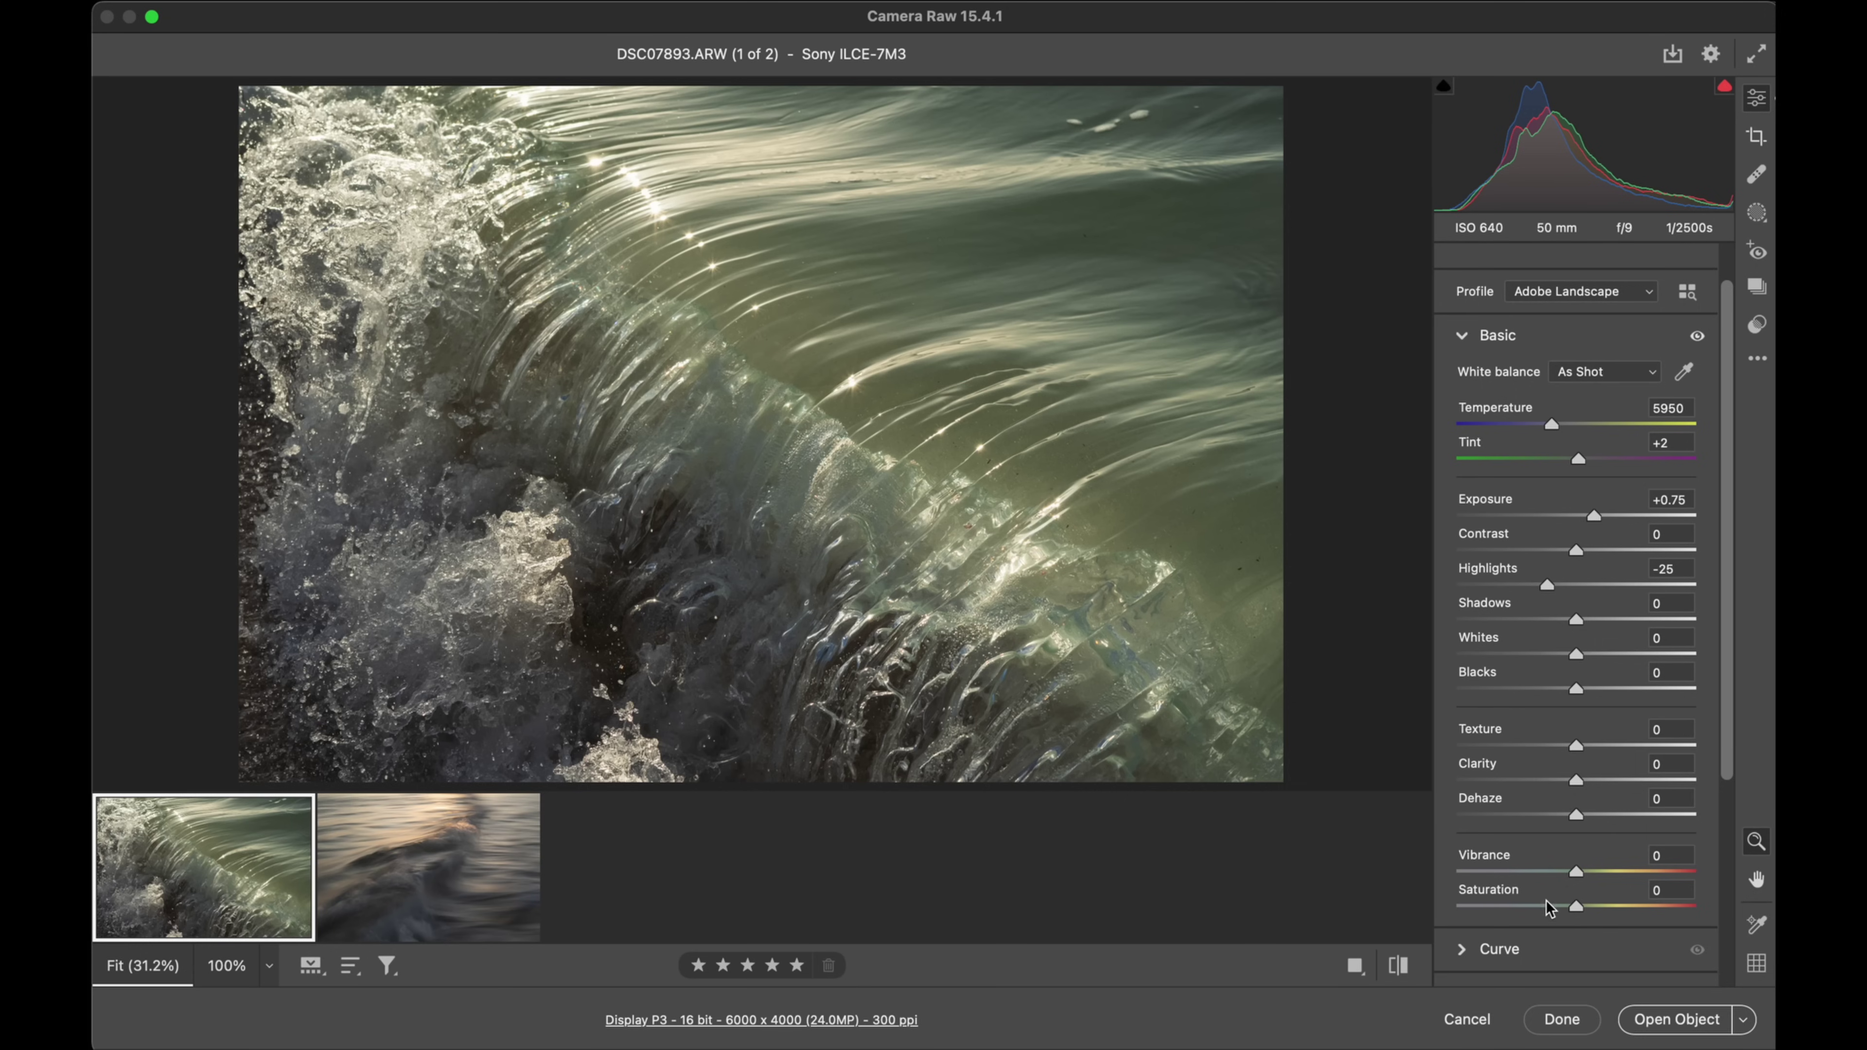
scroll(1550, 908, "down", 1)
scroll(1550, 908, "up", 2)
left_click_drag(1575, 886, 1602, 893)
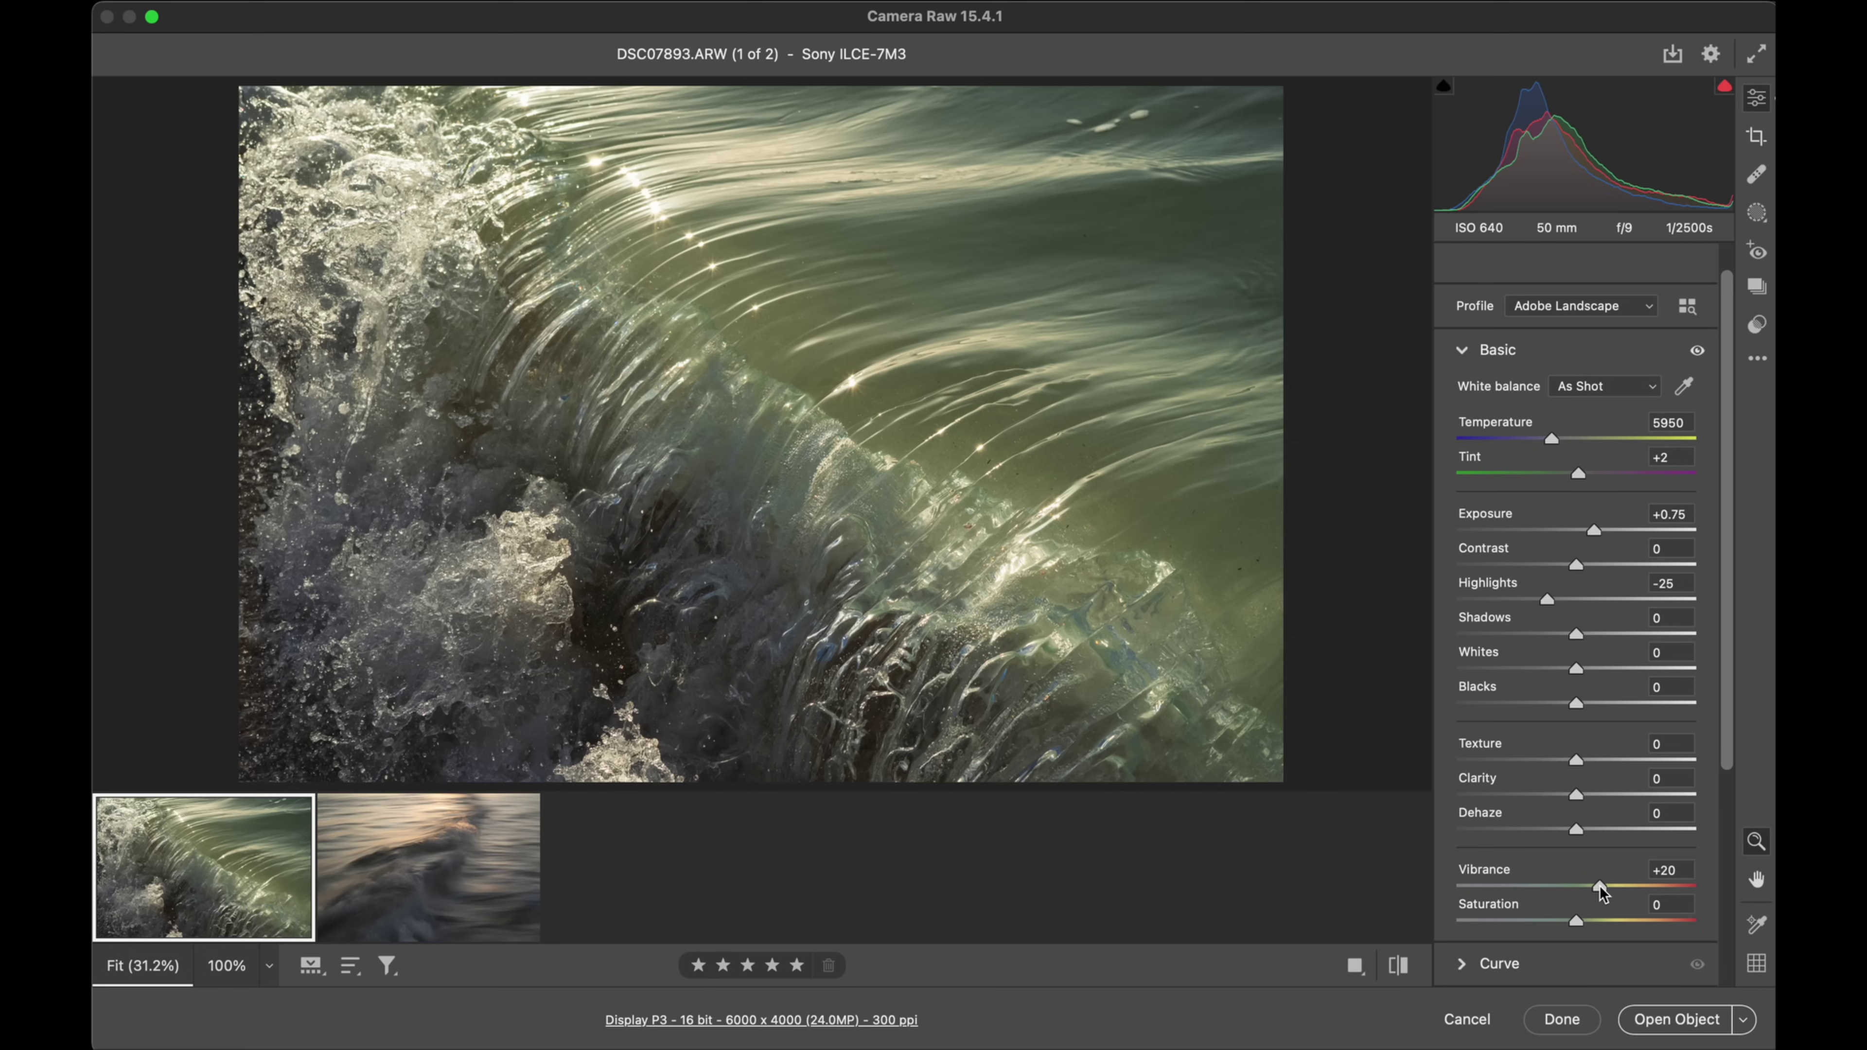
left_click_drag(1601, 890, 1583, 924)
left_click(985, 312)
scroll(856, 280, "left", 5)
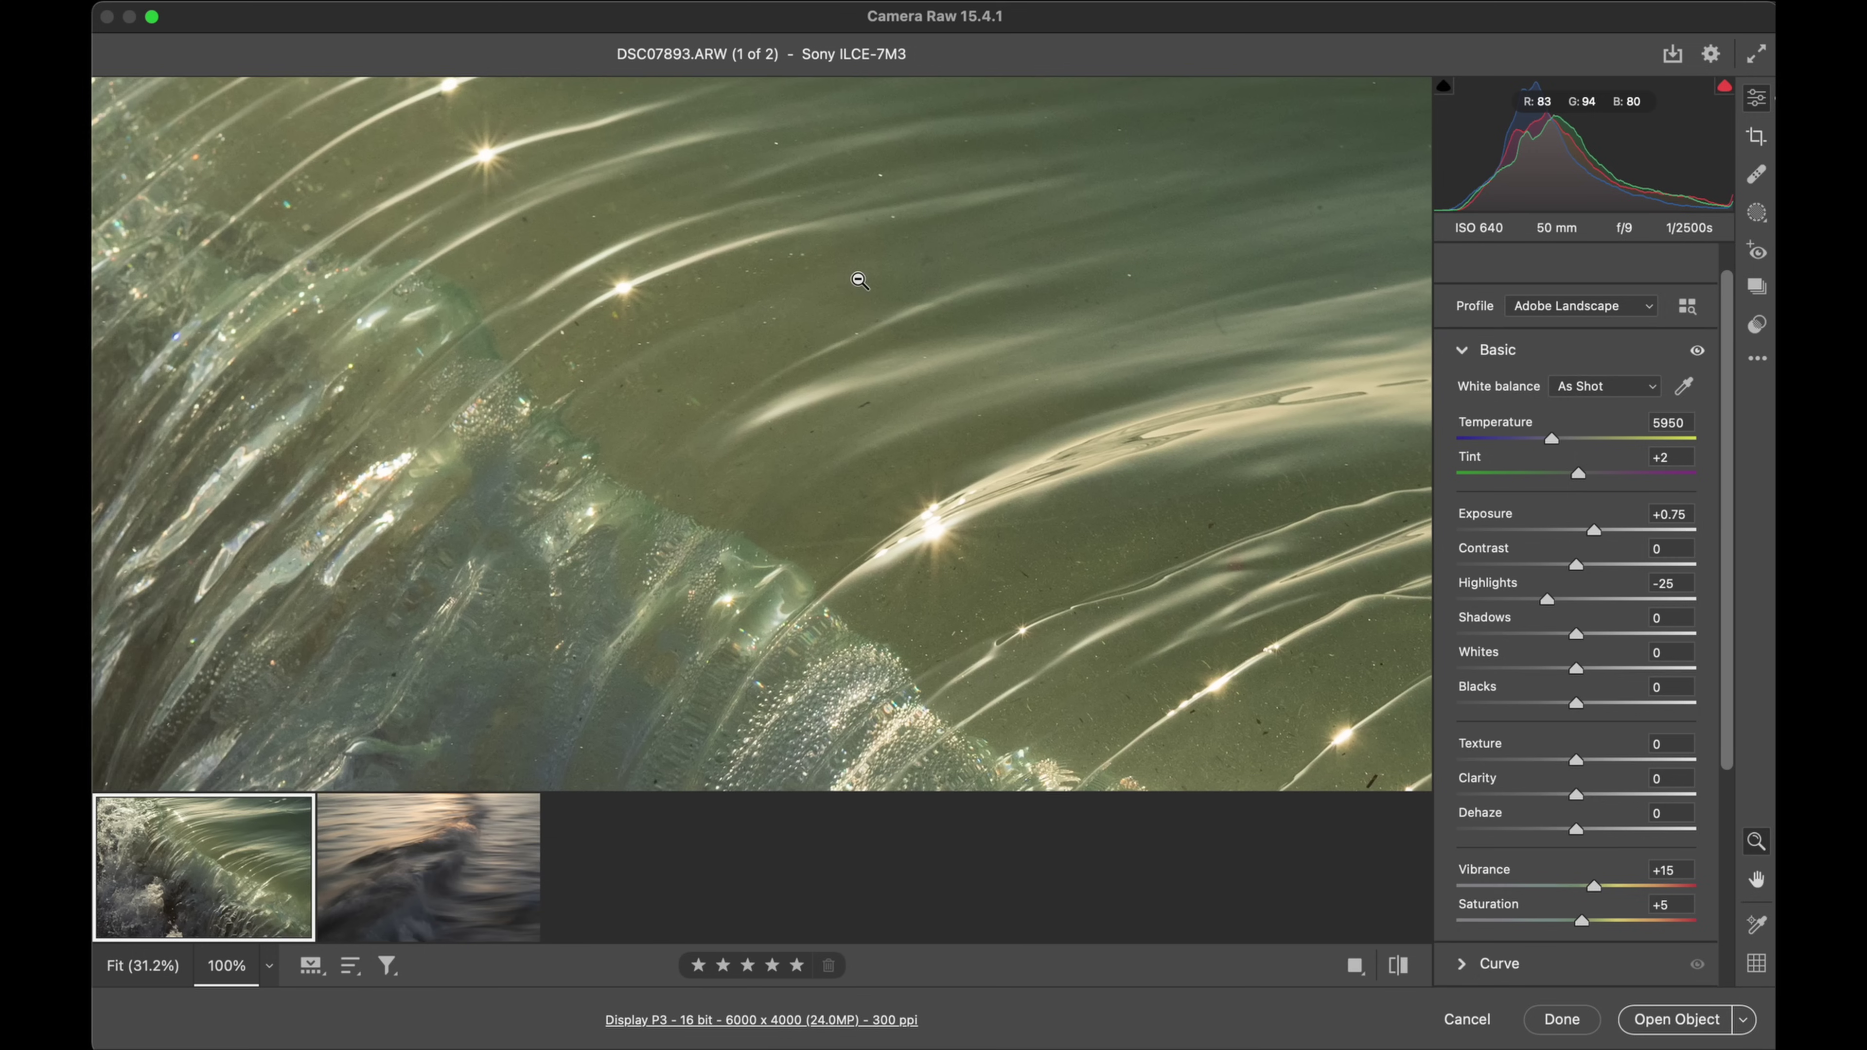
scroll(856, 275, "left", 3)
left_click(854, 272)
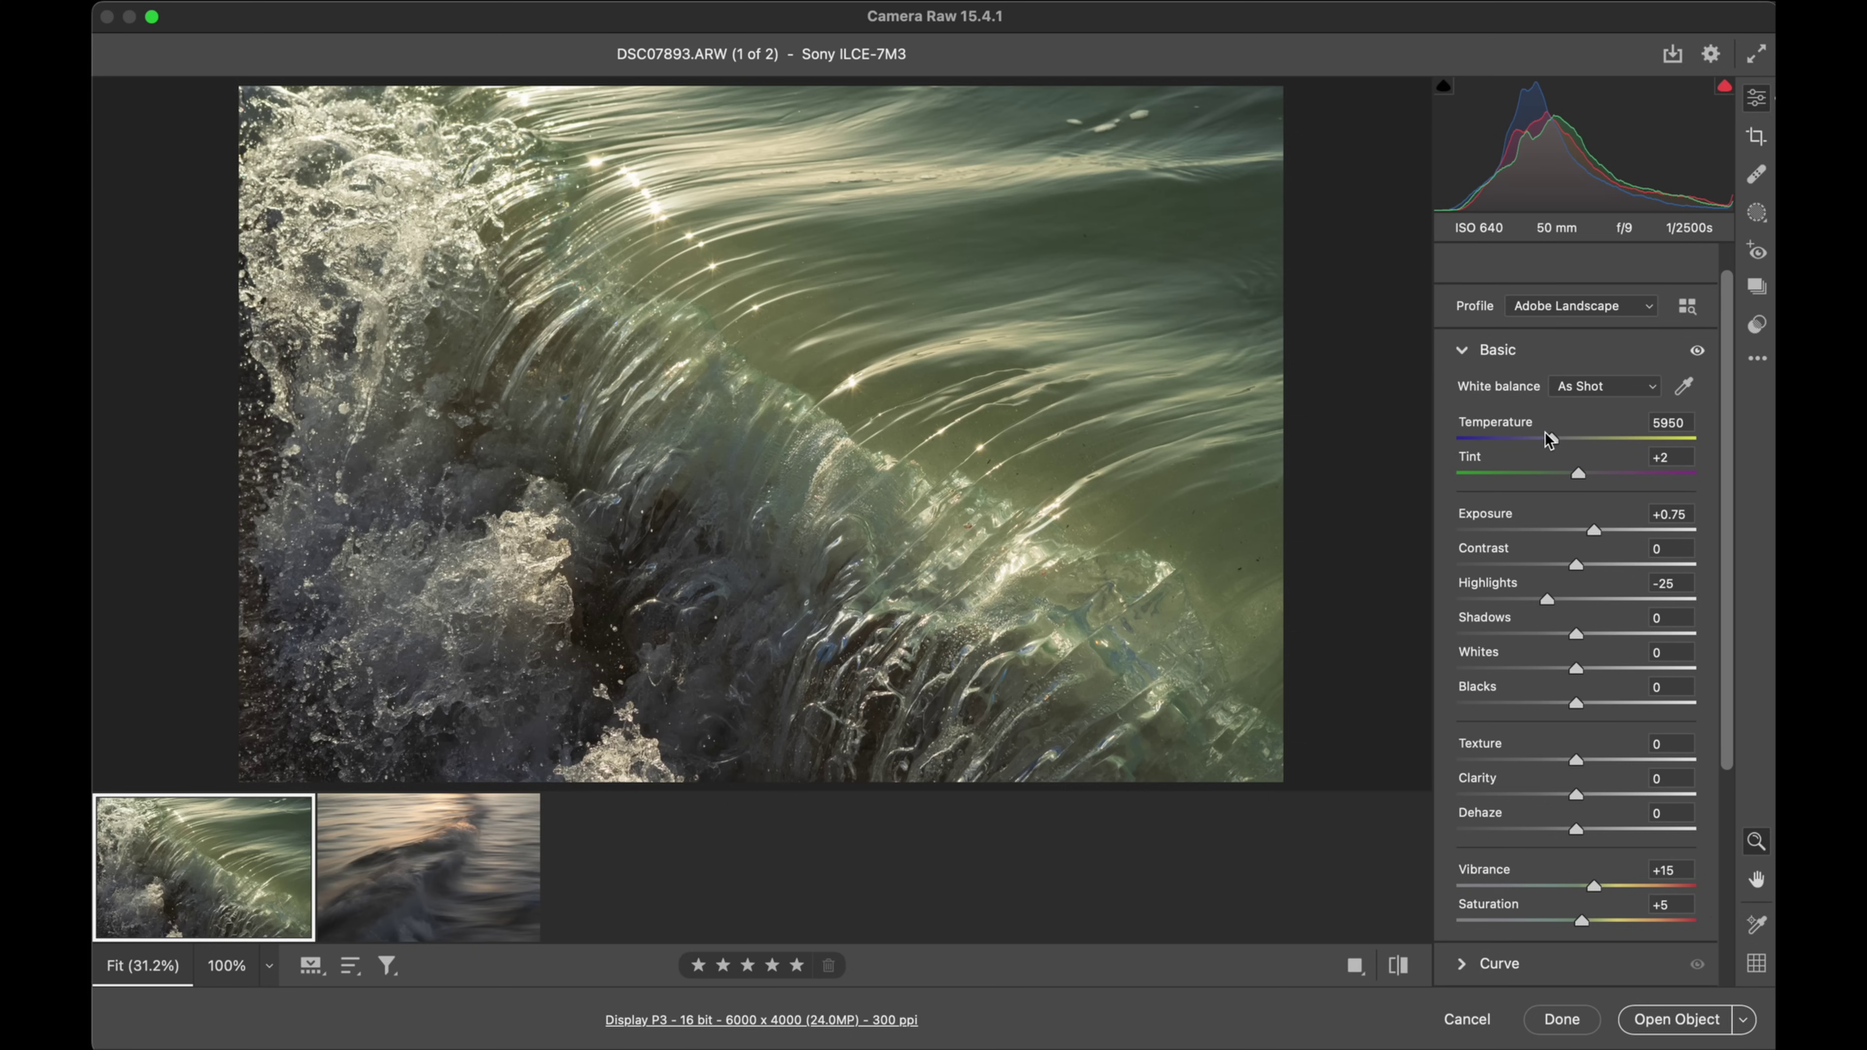
Step: Cool Temperature from 5950 to 4900, checking spray and water colour at 100%
left_click_drag(1550, 443, 1529, 443)
left_click(572, 548)
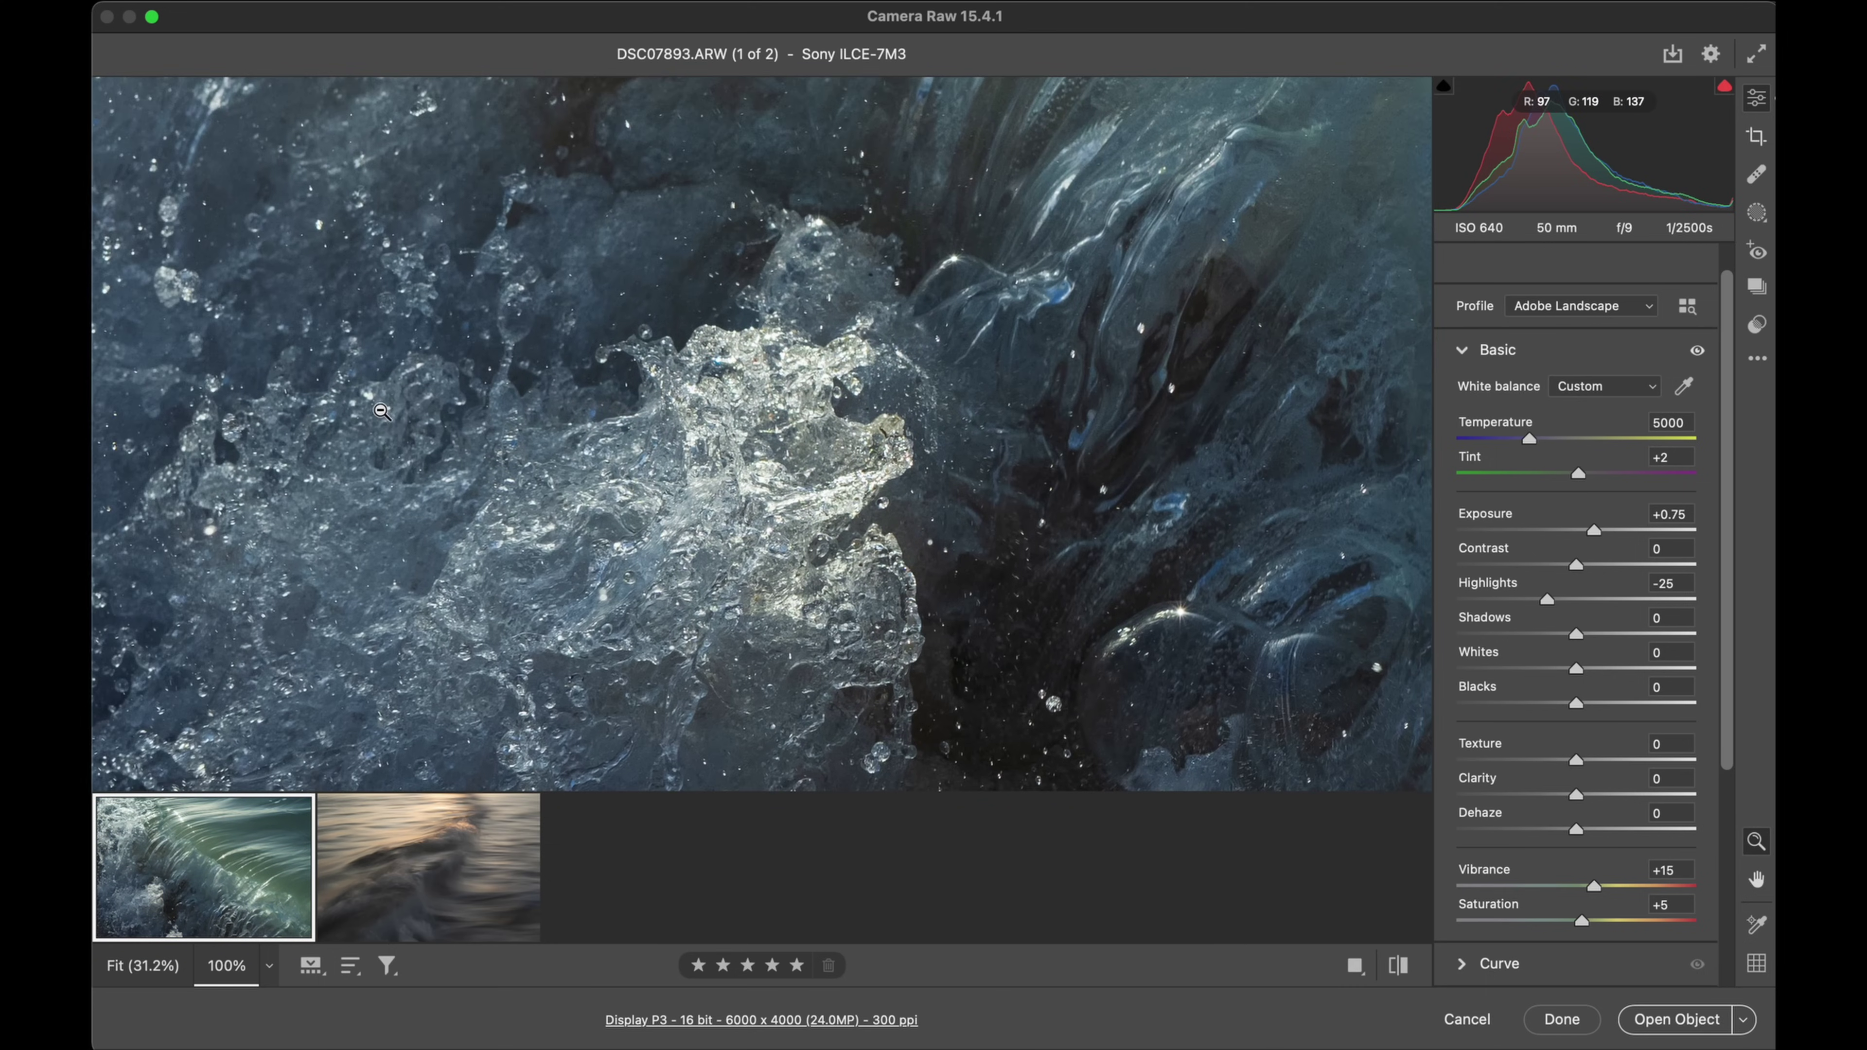
left_click(356, 432)
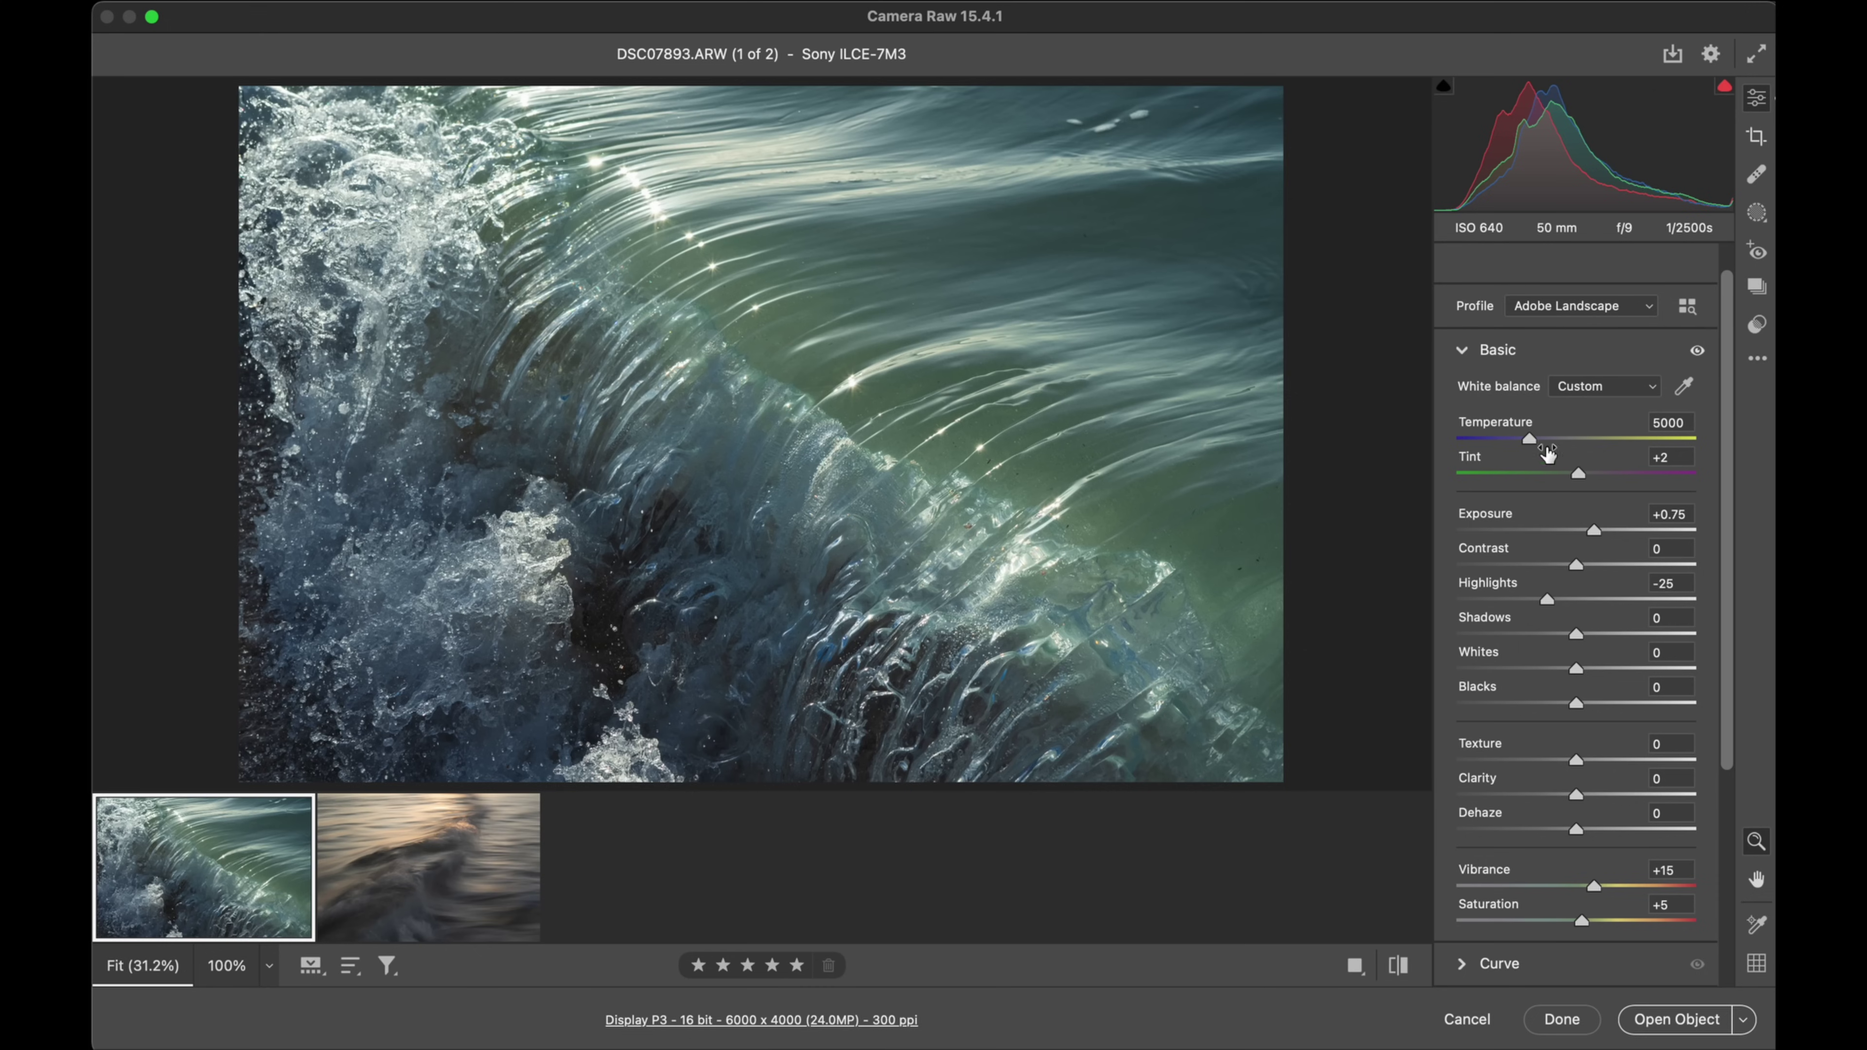
left_click_drag(1529, 447, 1526, 447)
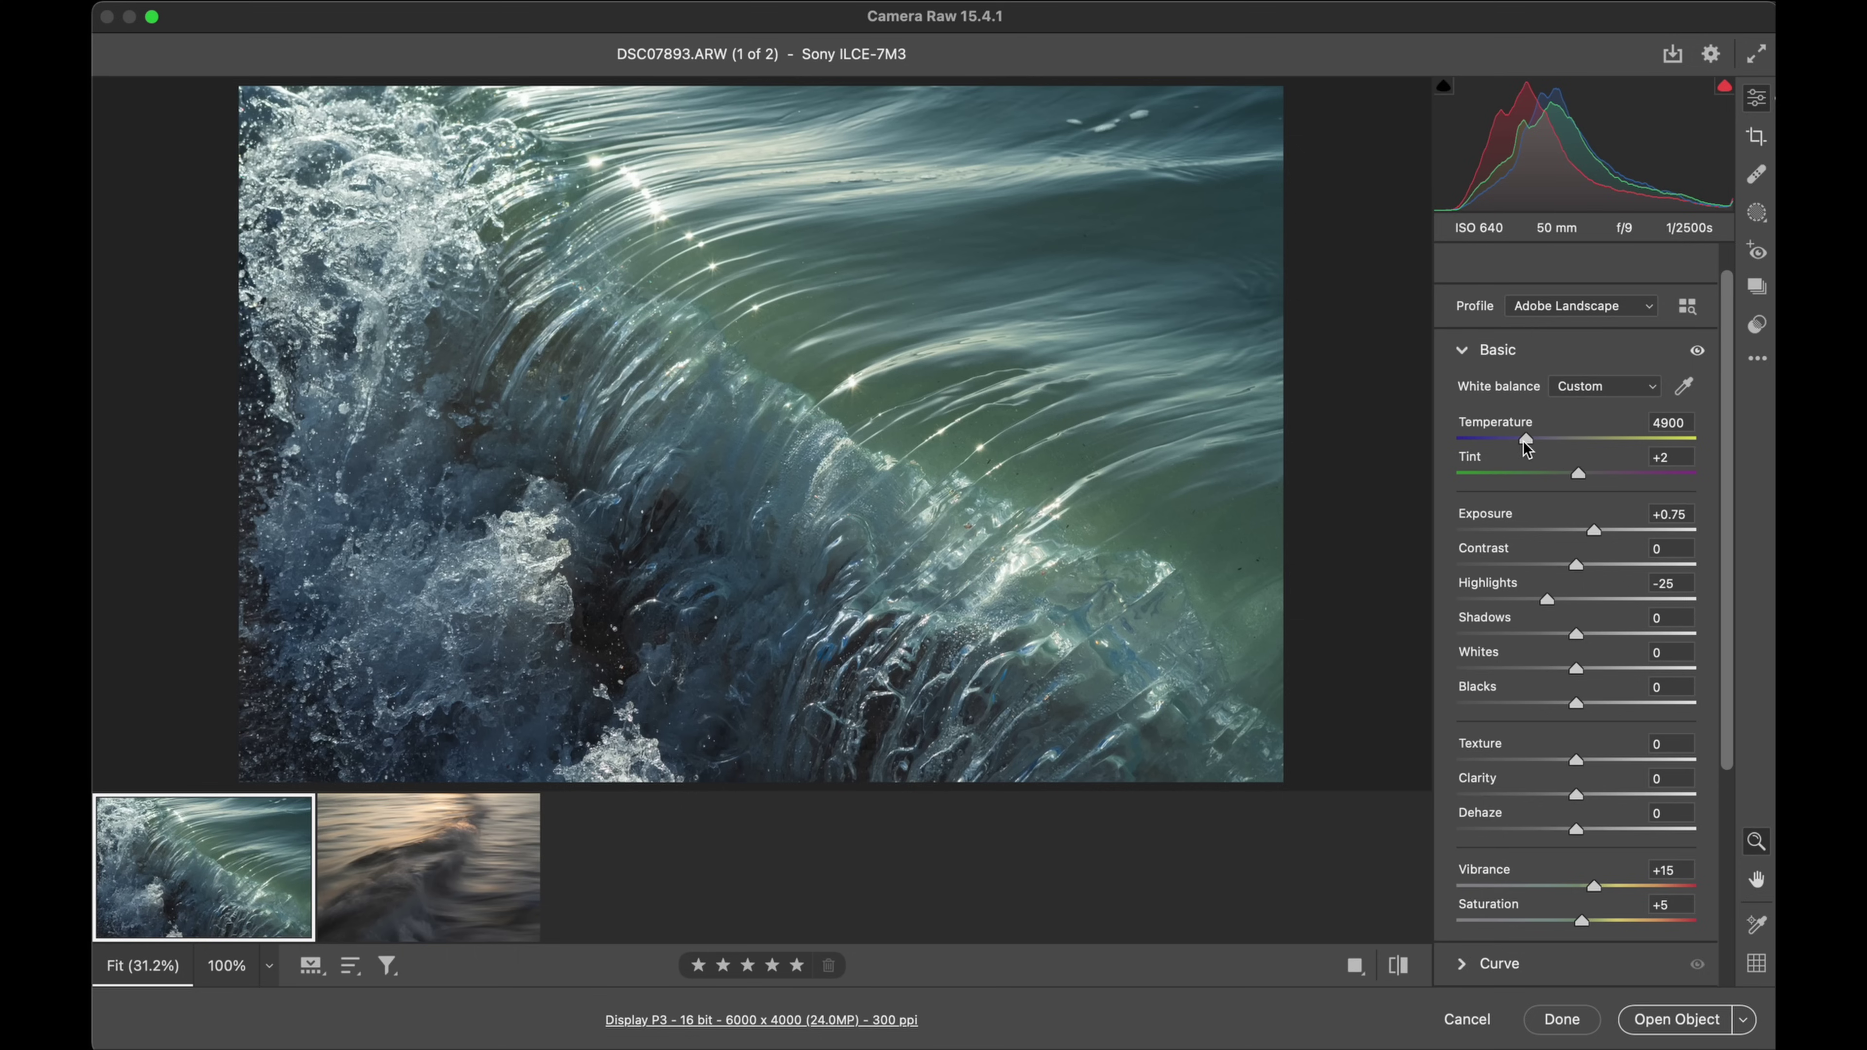
left_click(832, 452)
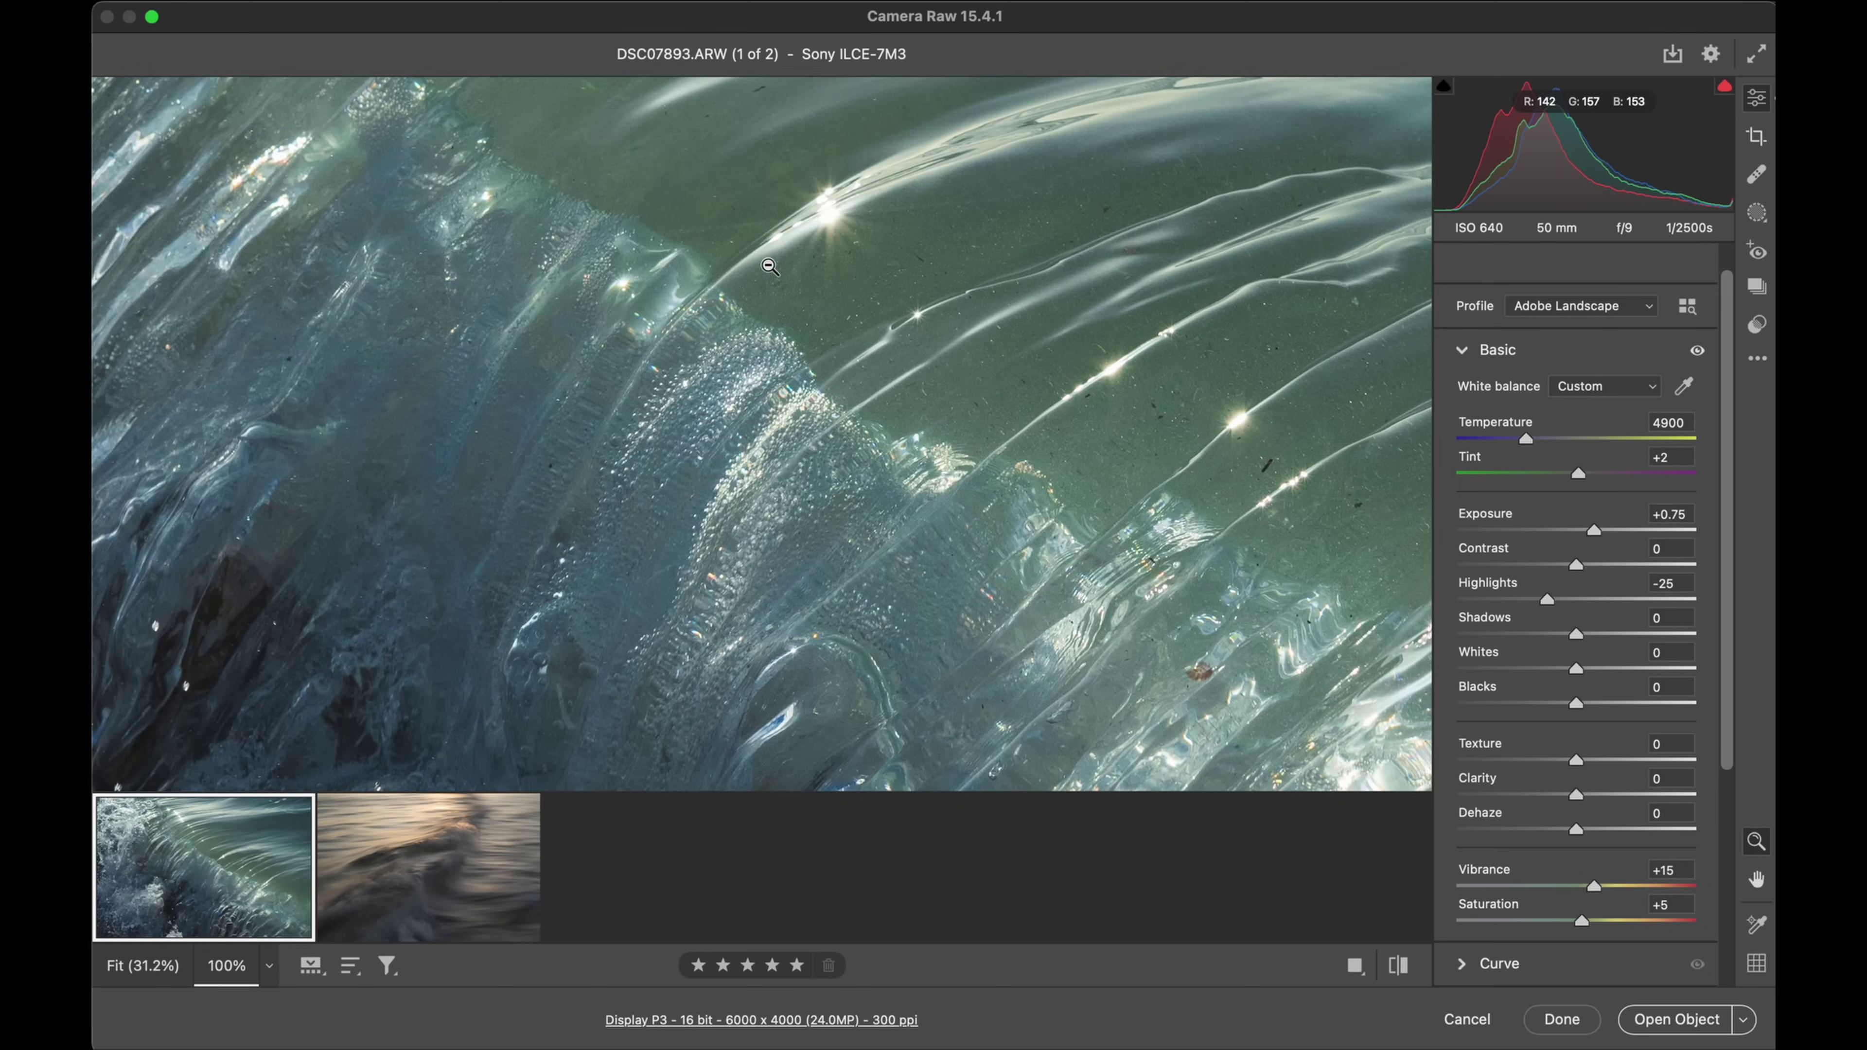
left_click(755, 322)
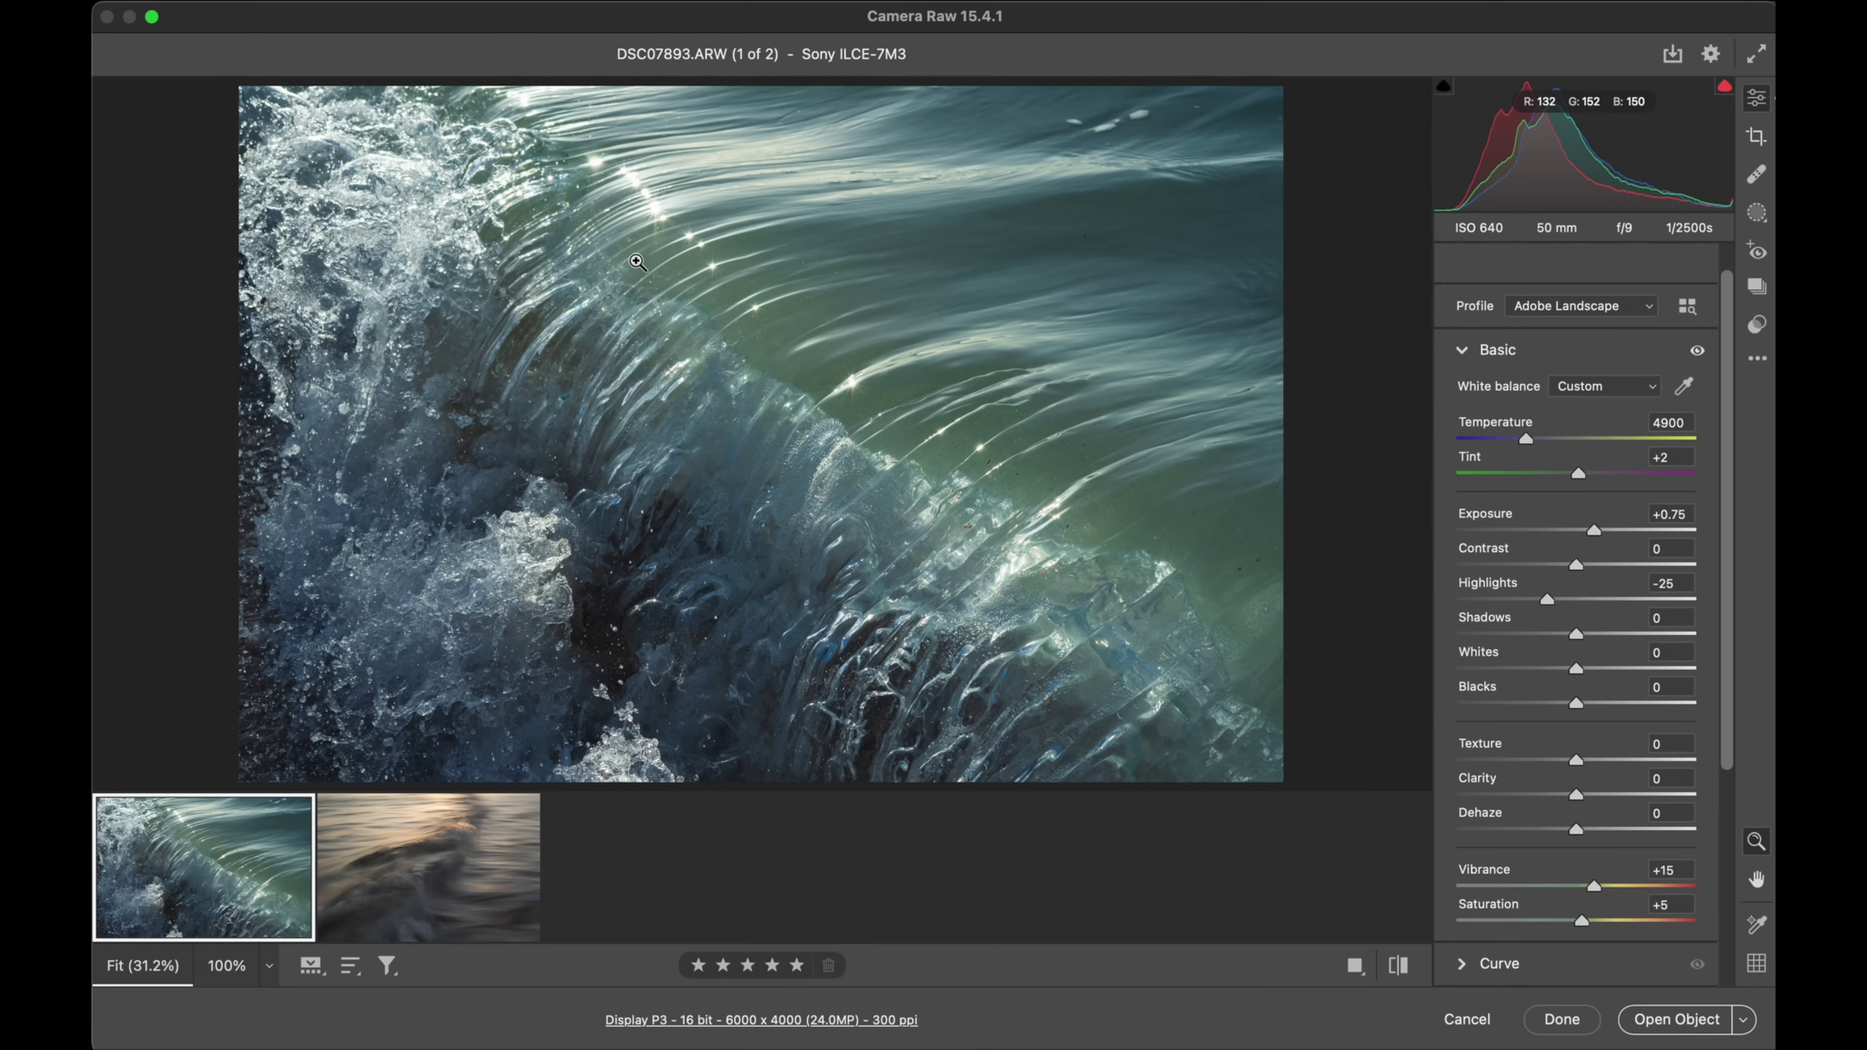
Step: Collapse the Basic panel and tint Color Grading highlights warm yellow: Hue 46, Saturation 28
left_click(1485, 350)
left_click(1521, 563)
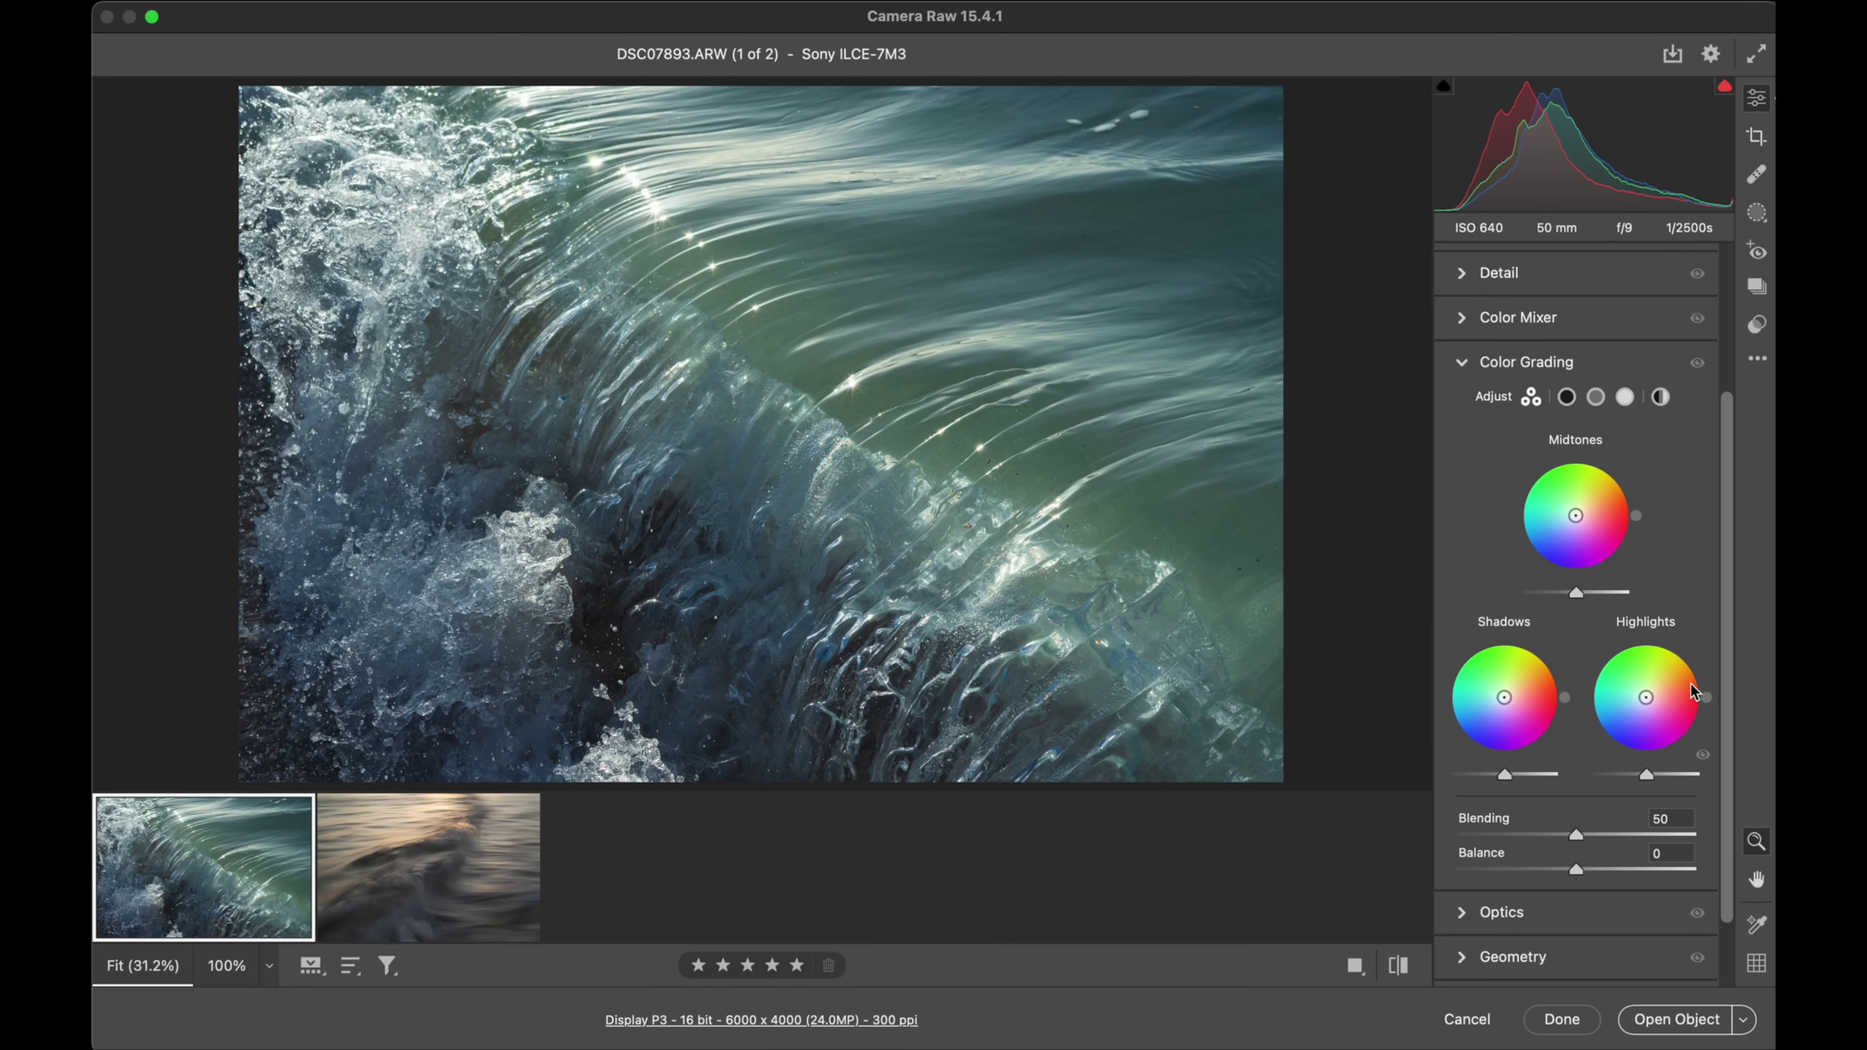
left_click_drag(1707, 700, 1683, 643)
left_click(1647, 698)
mouse_move(1649, 699)
left_mouse_down()
mouse_move(1691, 660)
mouse_move(1656, 687)
left_mouse_up()
left_click(1649, 696)
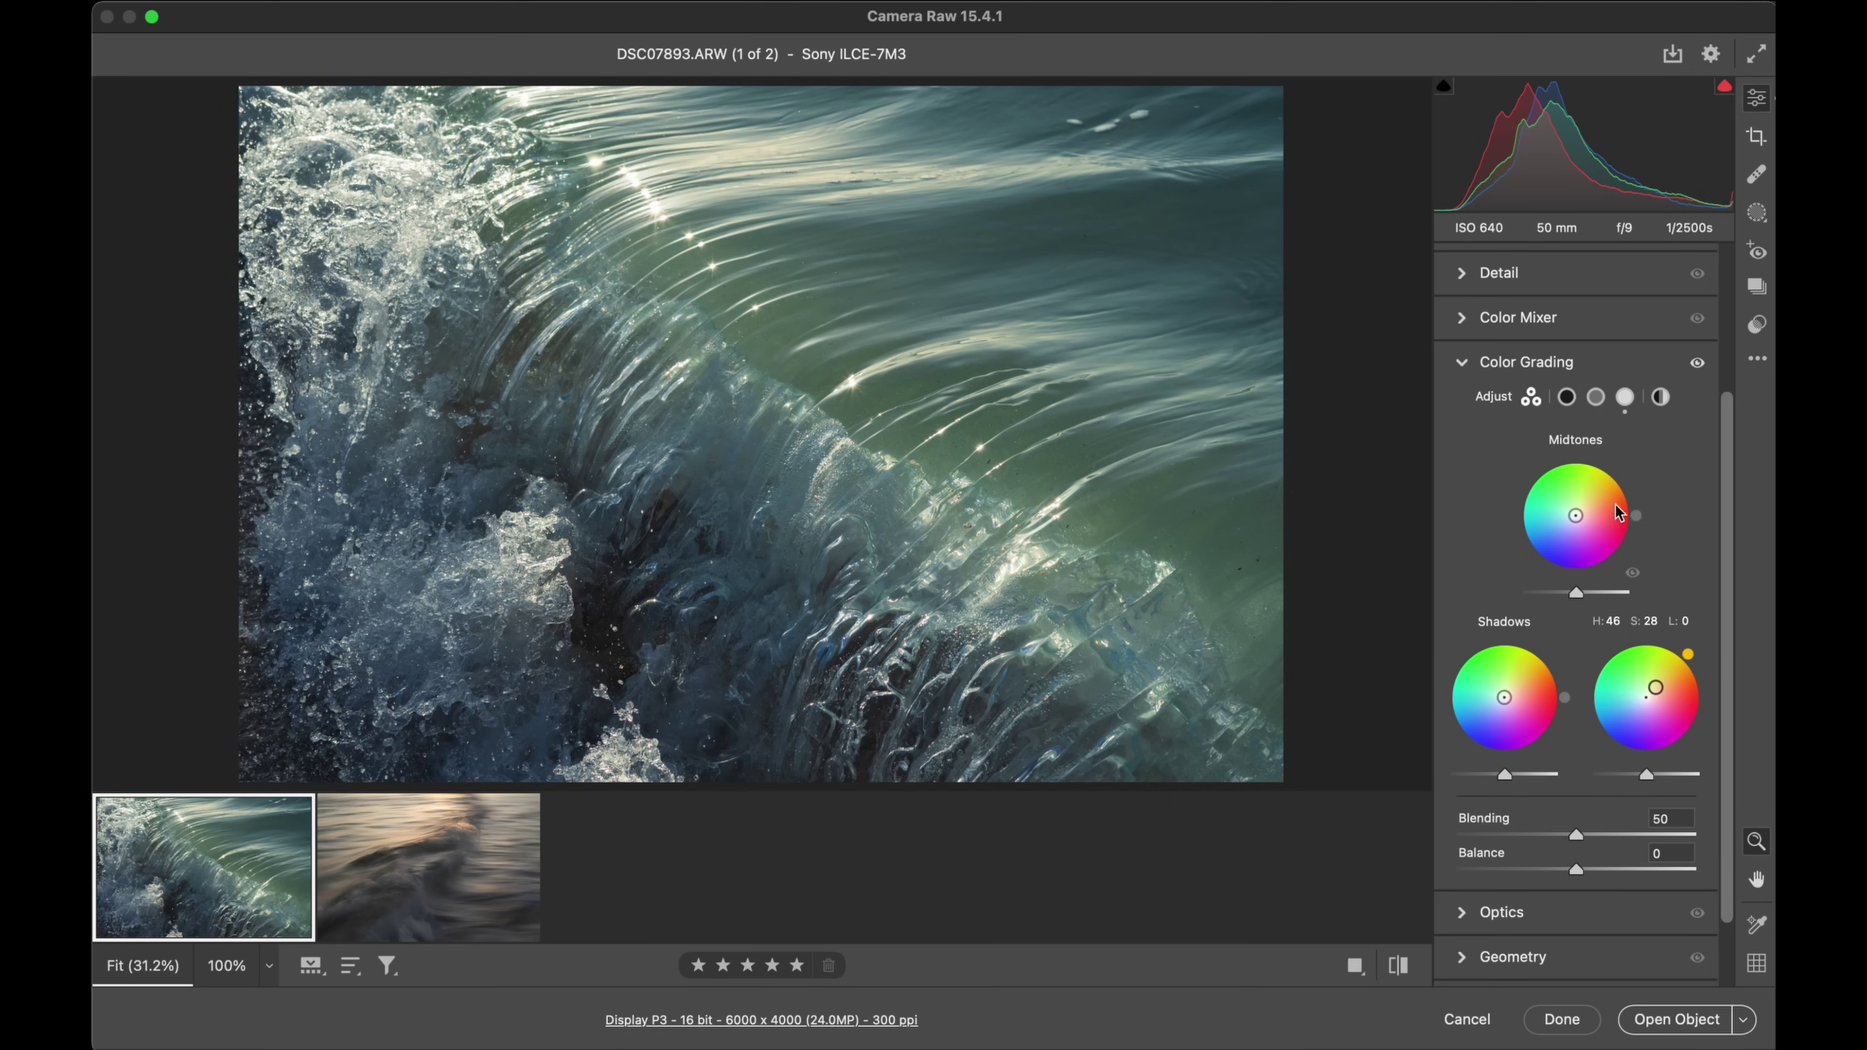
Step: Tint the midtones blue at Hue 219, easing saturation down to 15
left_click_drag(1640, 524, 1569, 519)
key("shift")
key("shift")
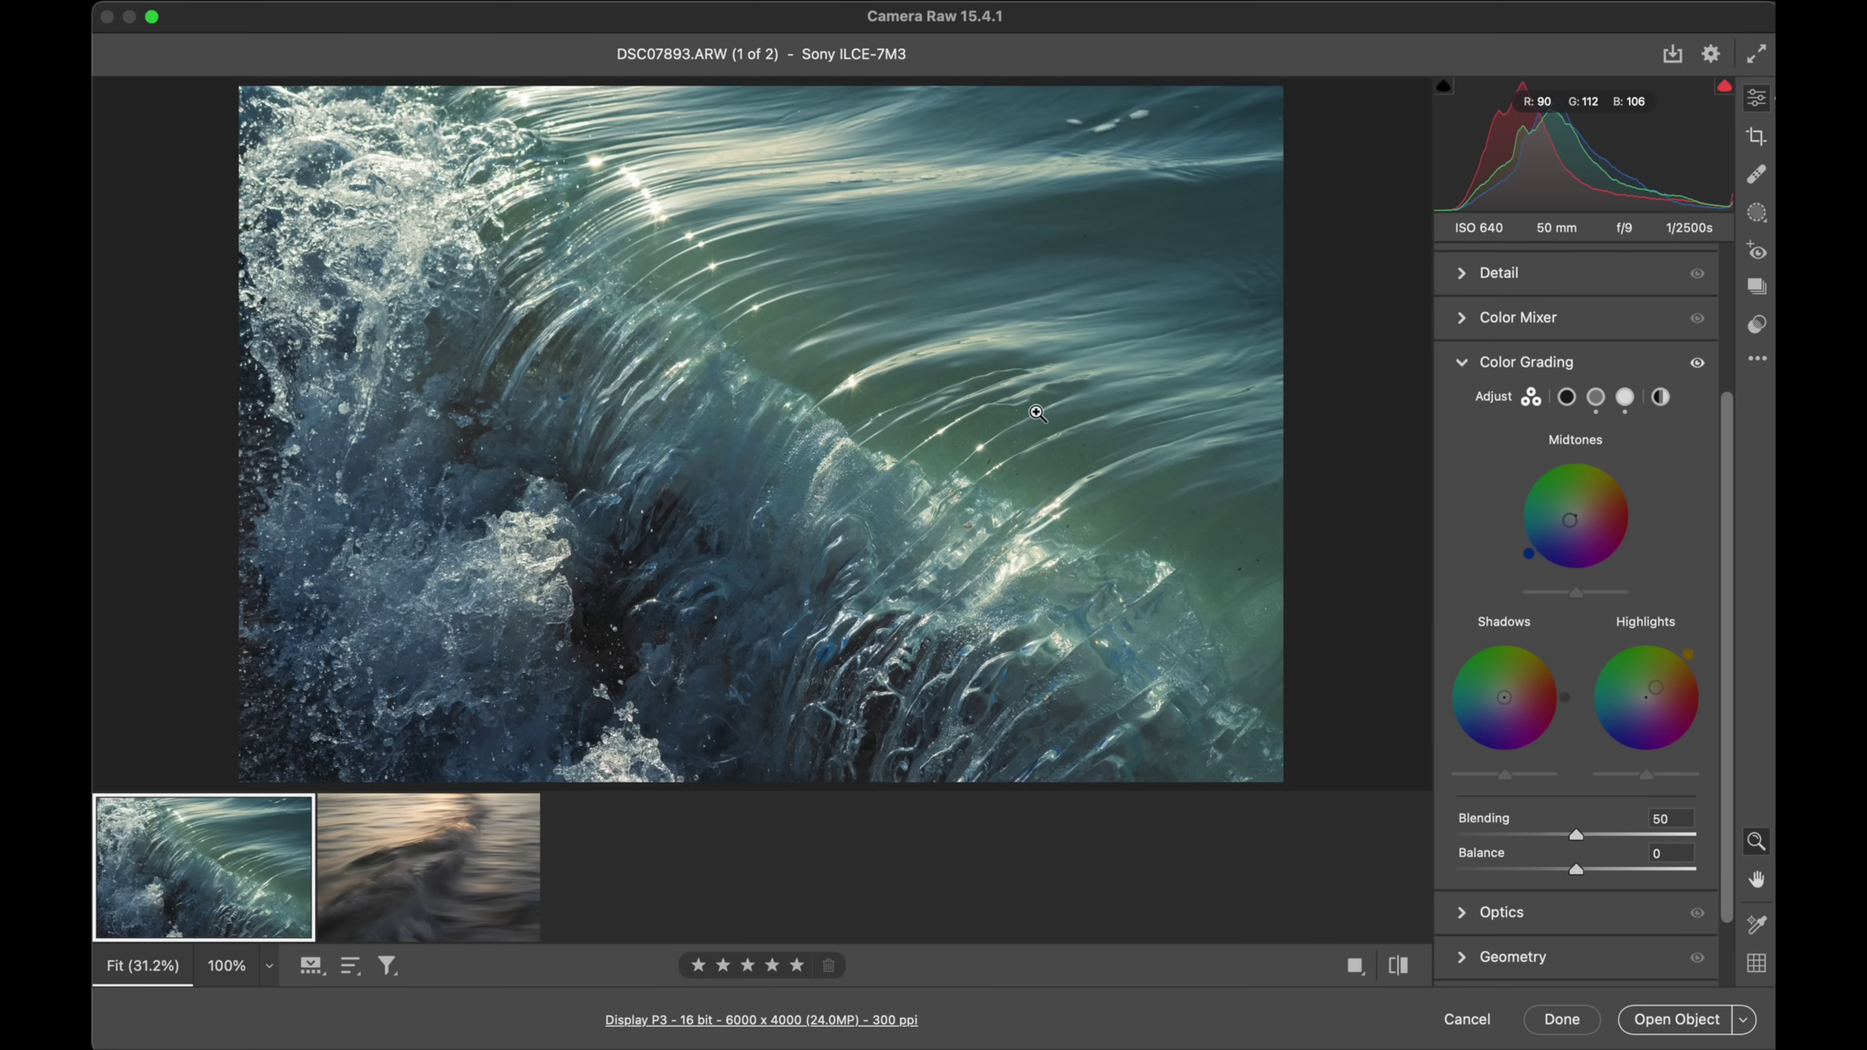
Step: Collapse Color Grading and set the parametric curve Lights to +30 and Darks to -10
left_click(1490, 366)
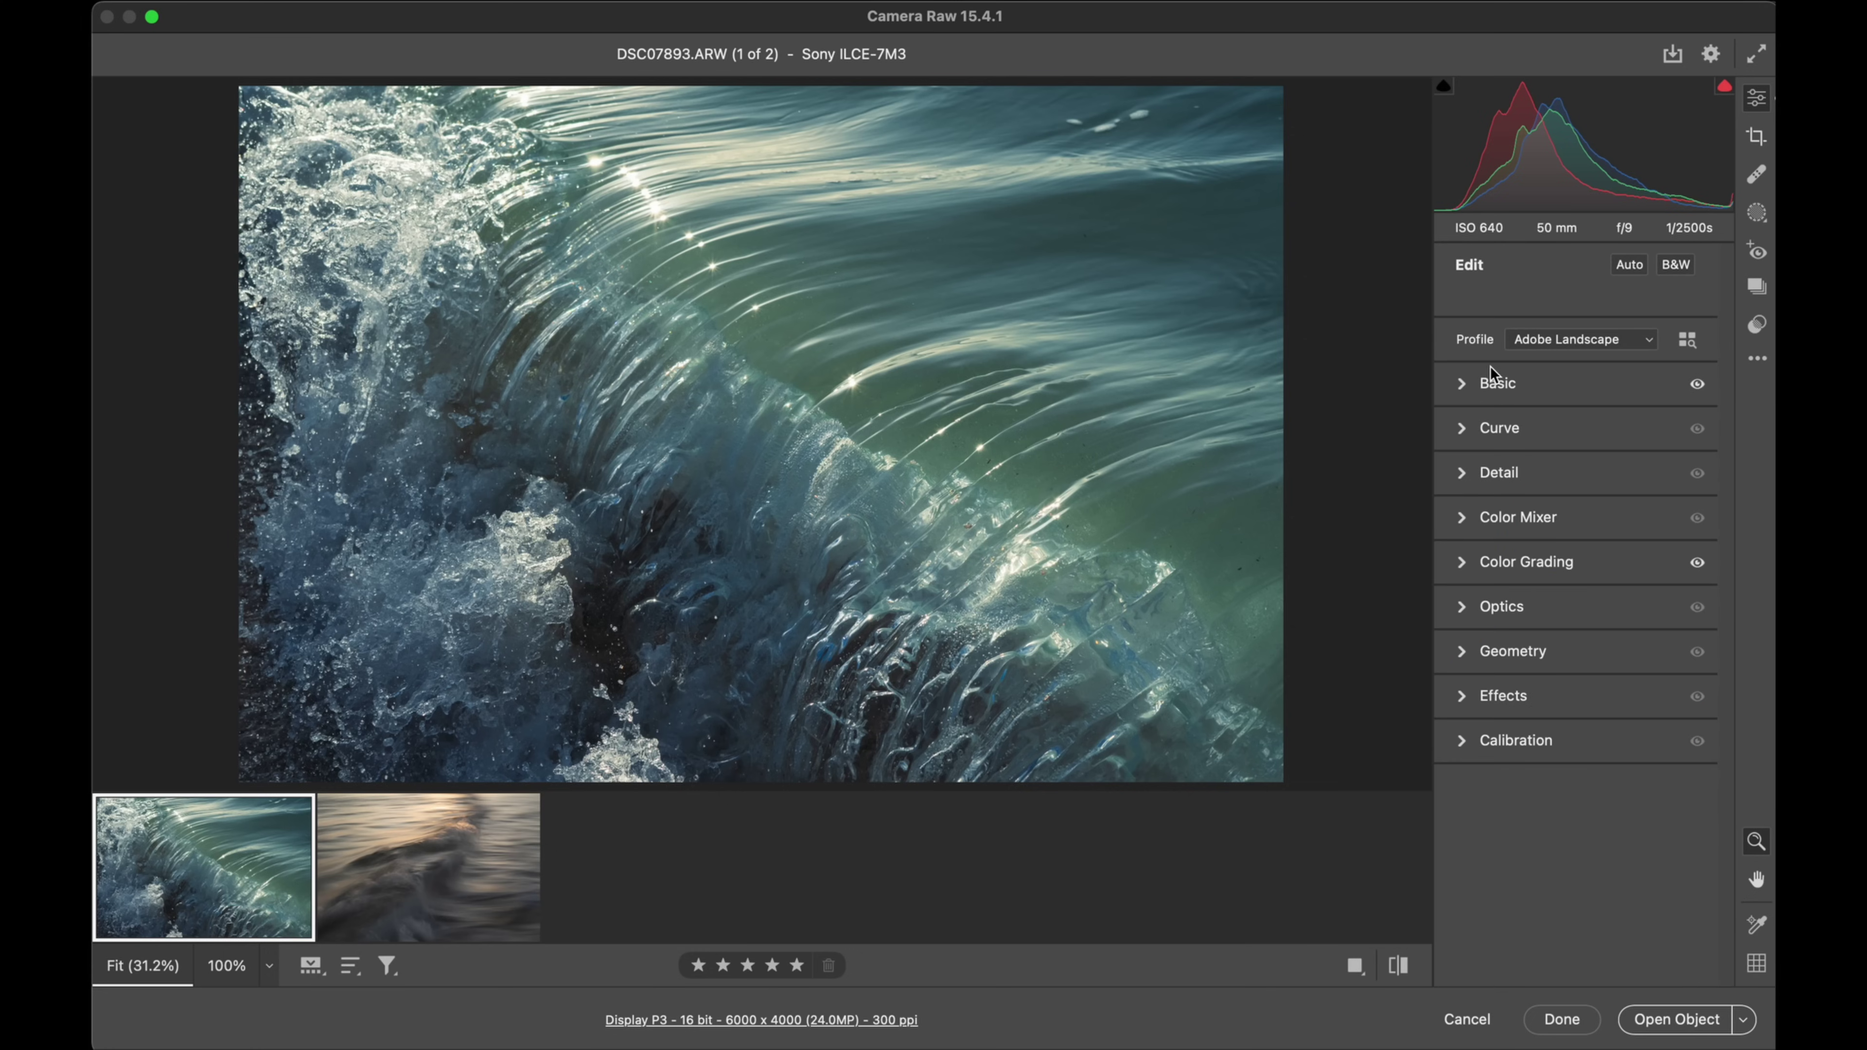
left_click(1484, 431)
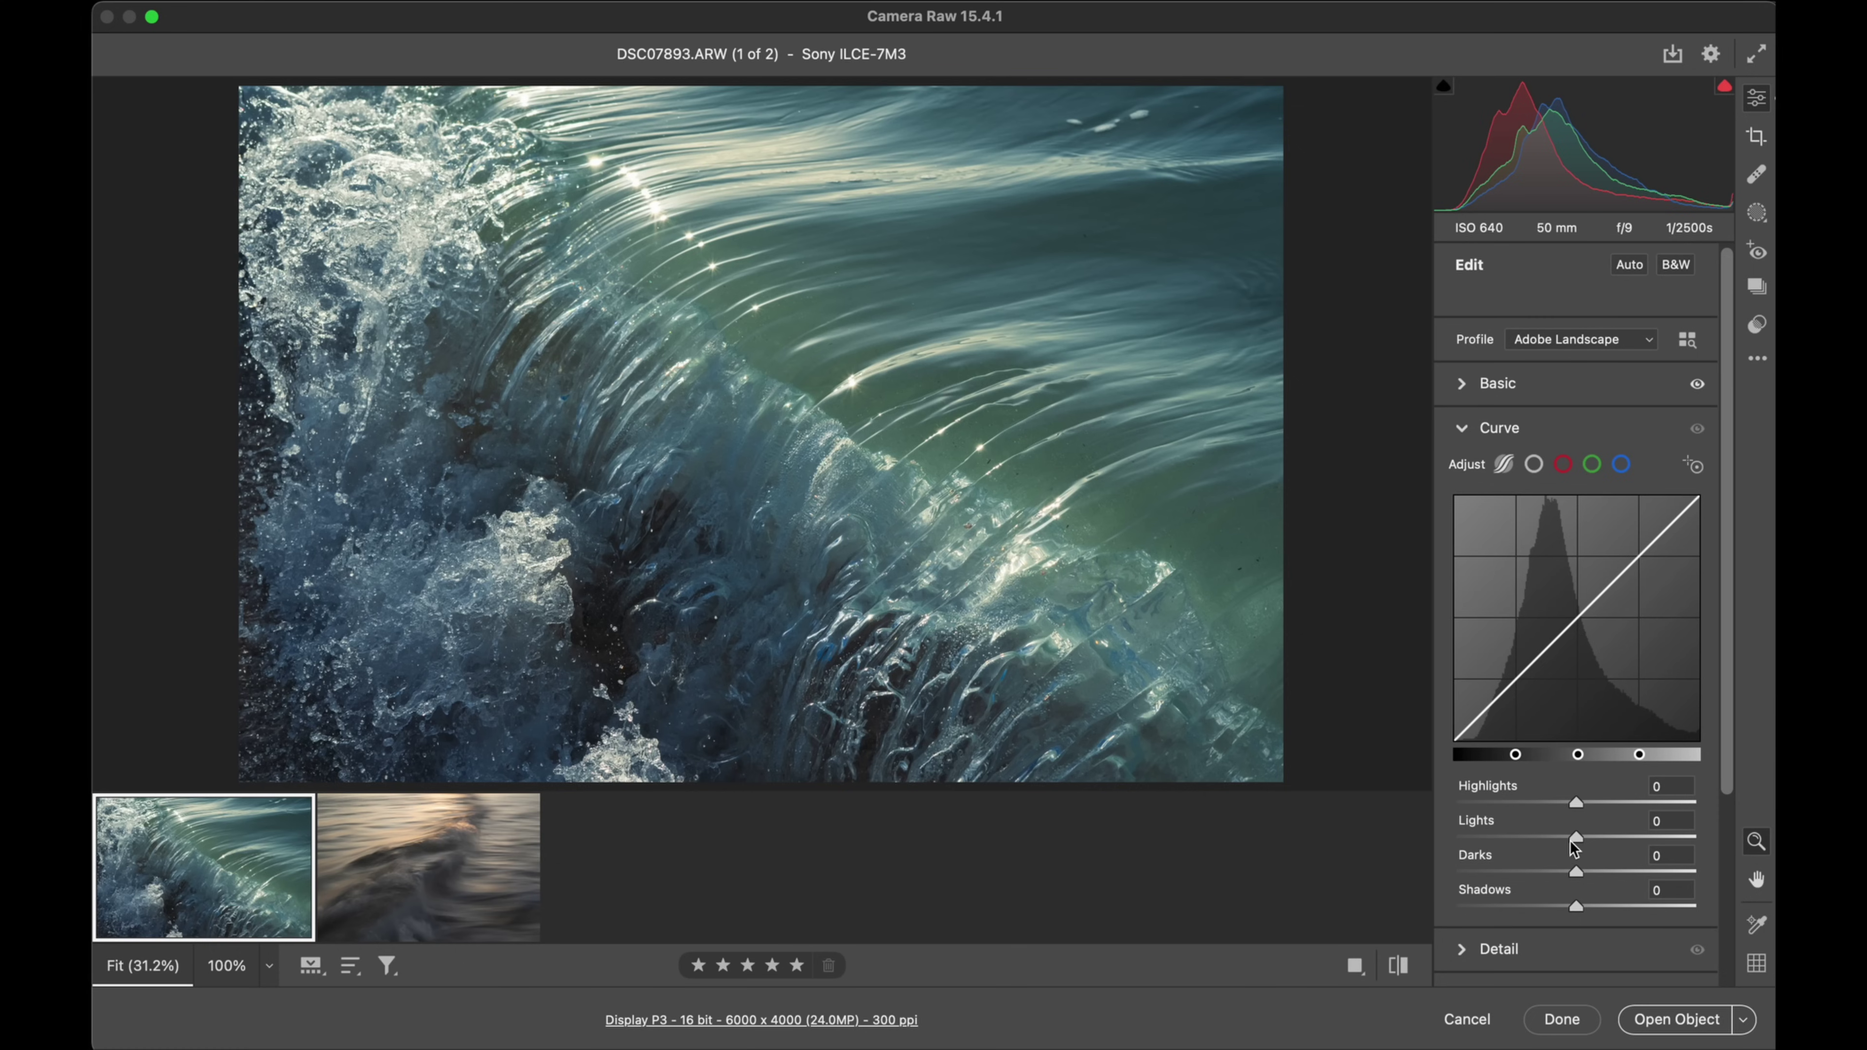
mouse_move(1576, 846)
left_mouse_down()
mouse_move(1616, 832)
mouse_move(1563, 873)
left_mouse_up()
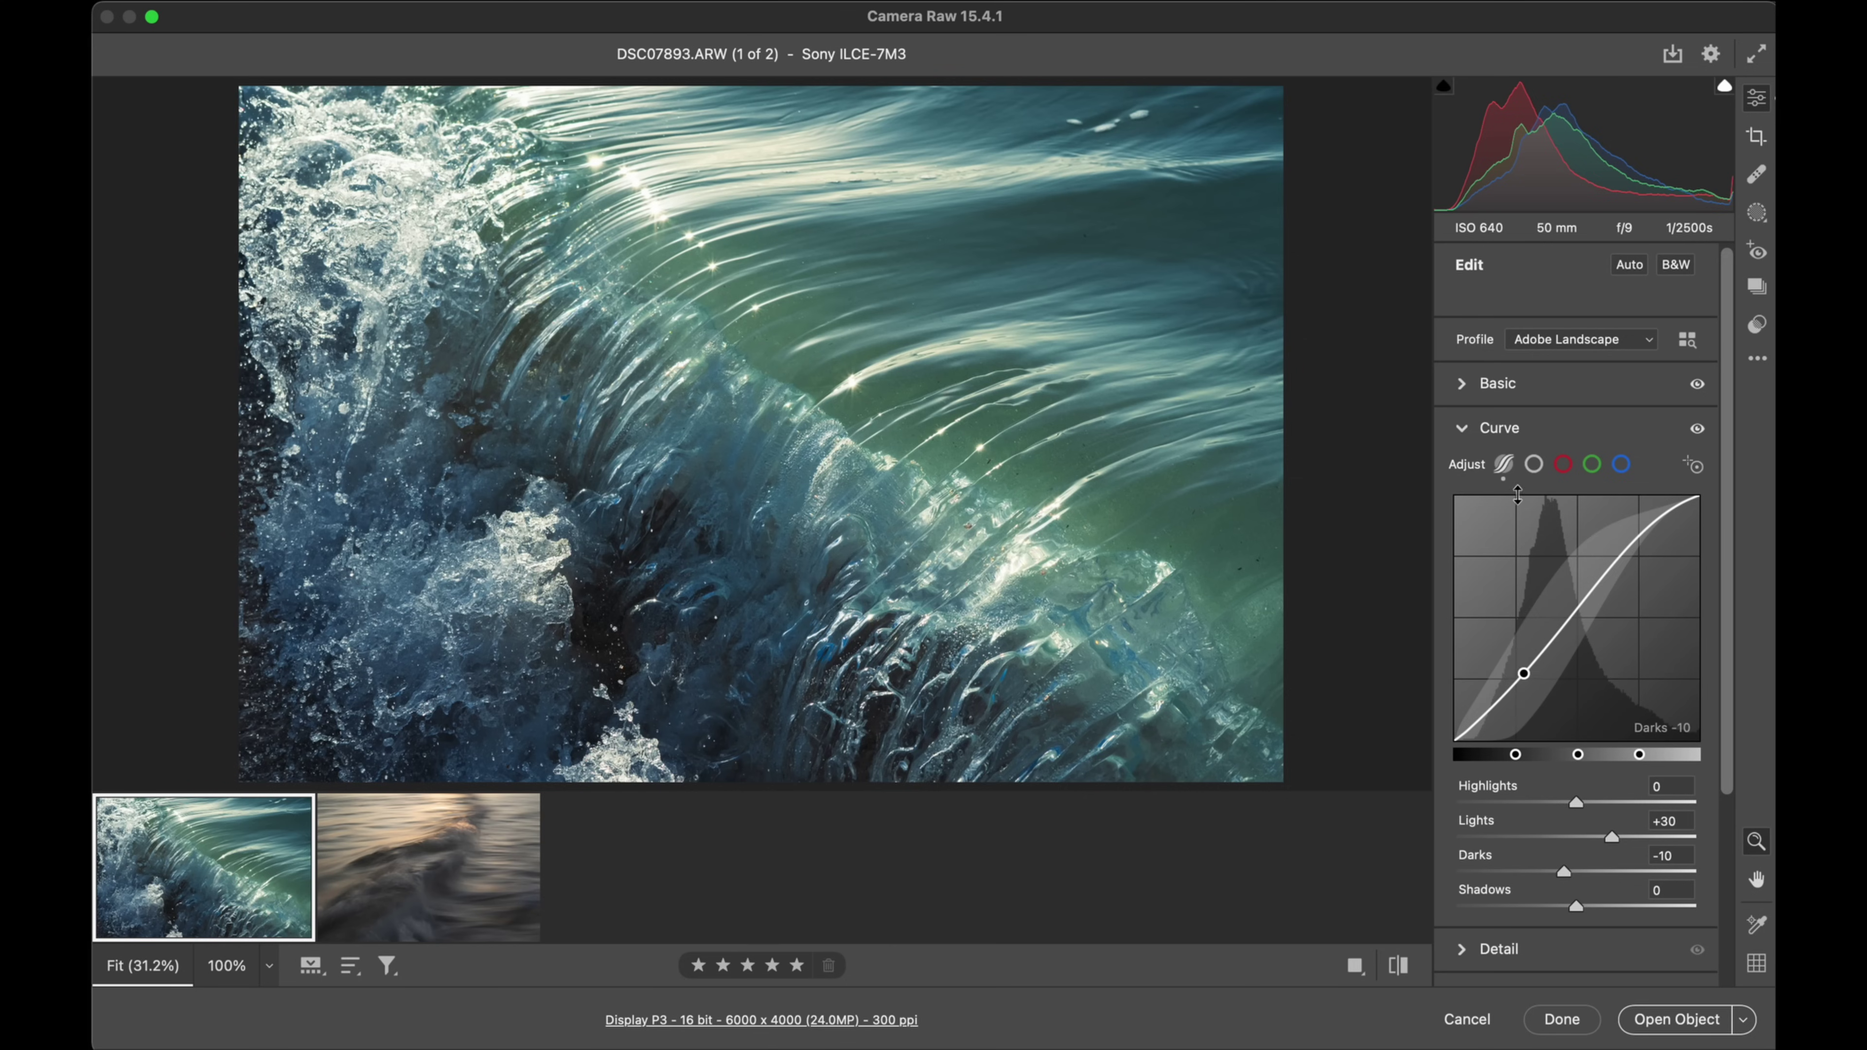
left_click(1501, 429)
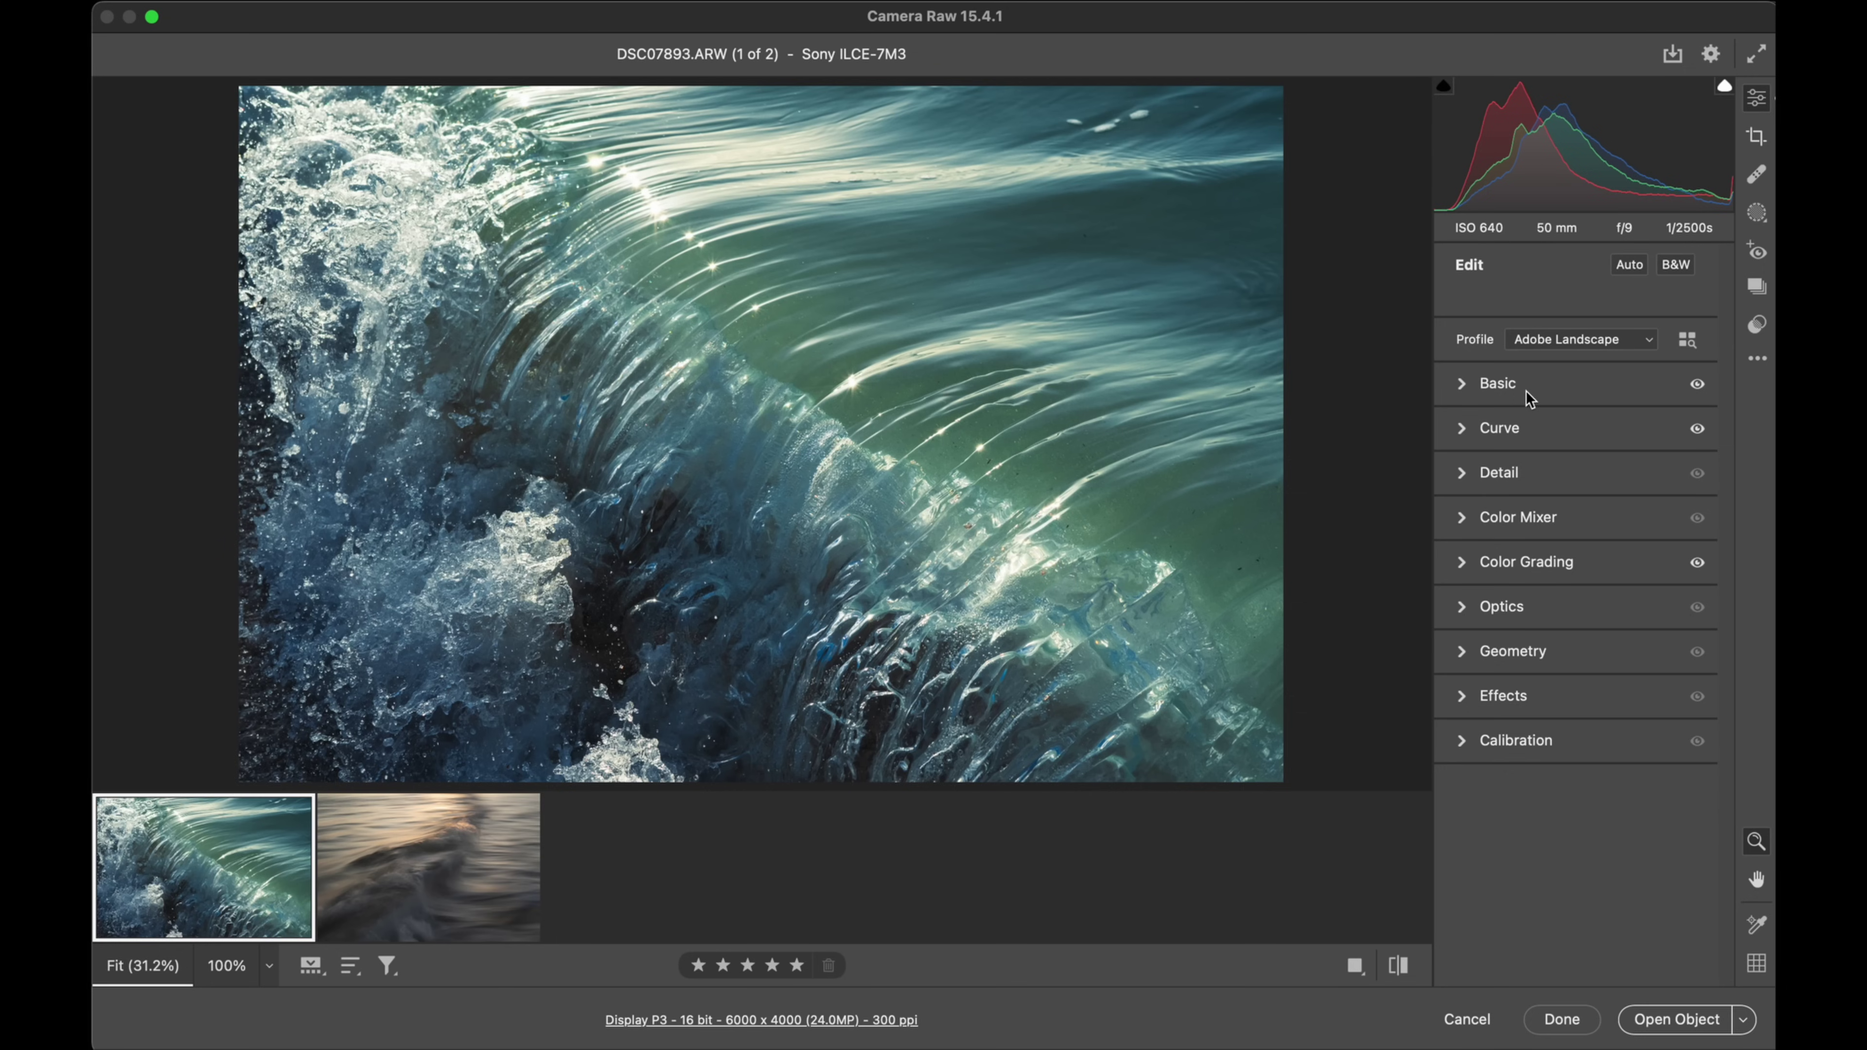
Step: Reopen the Basic panel and compare the crashing-wave edits against defaults, then restore them
left_click(1526, 392)
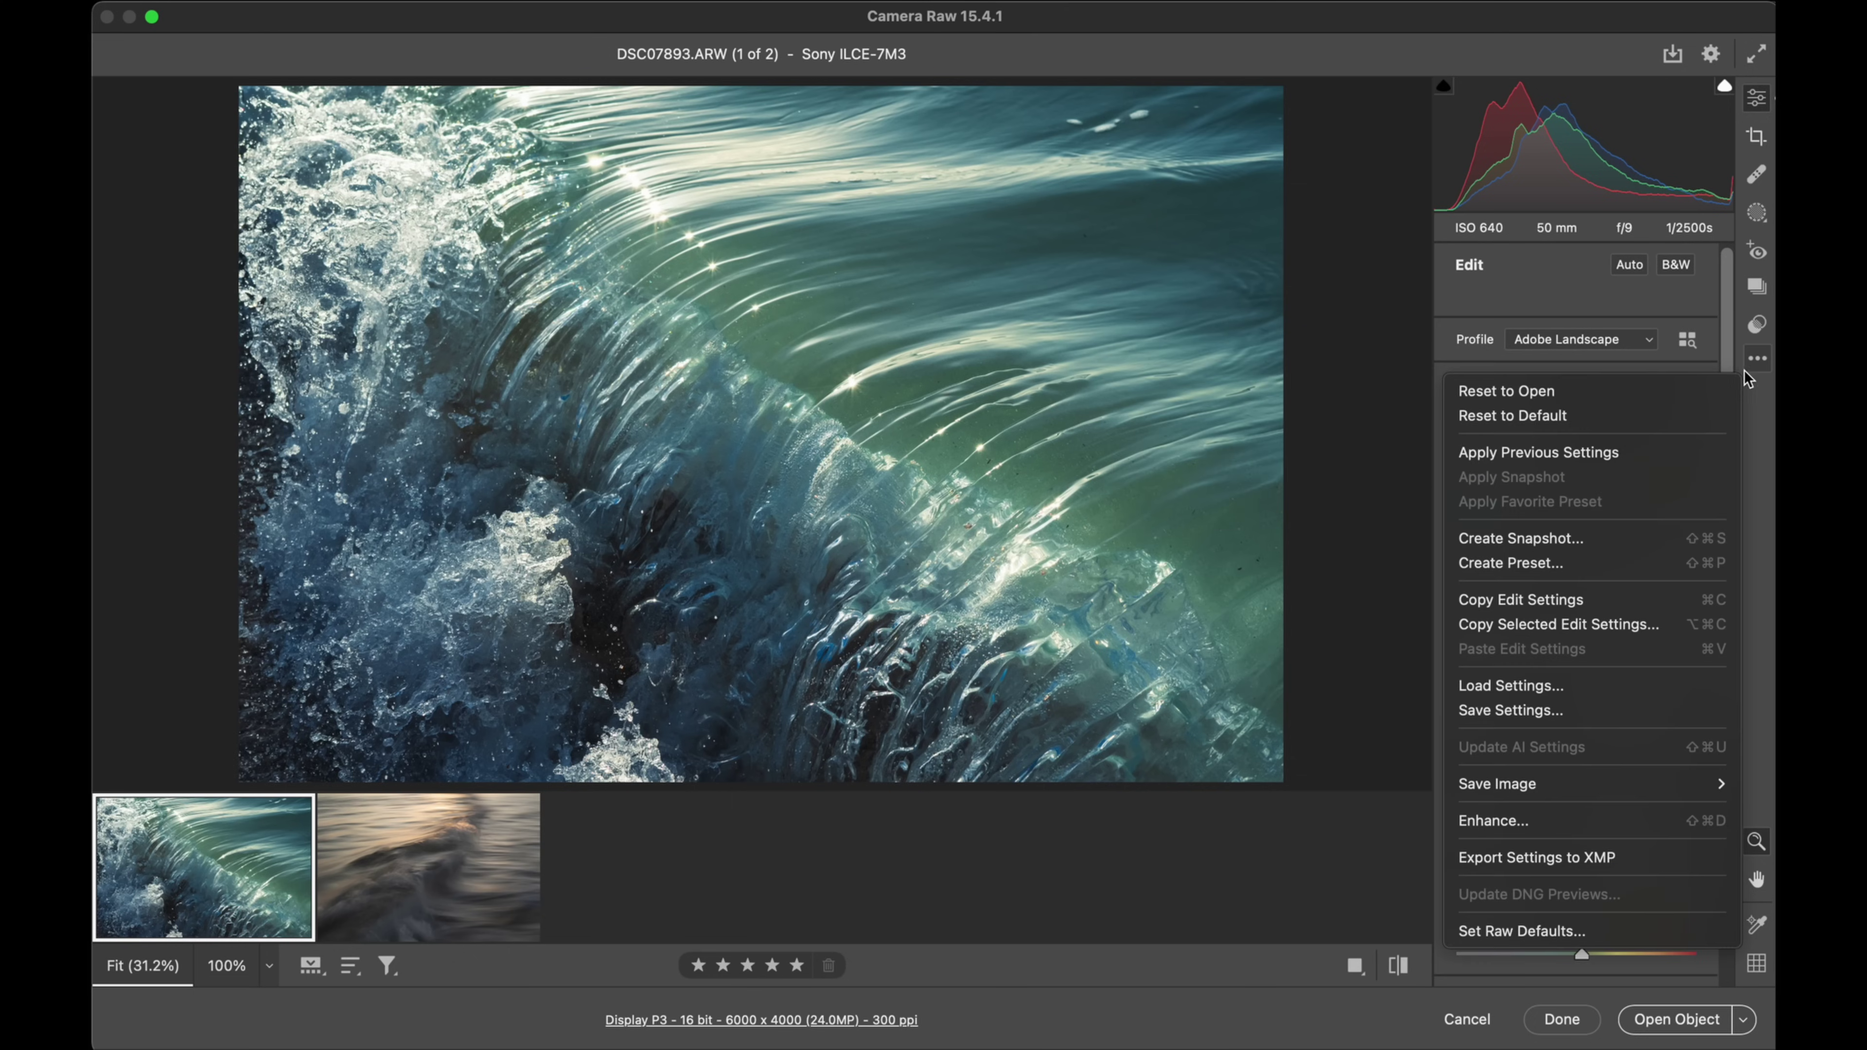
left_click(1706, 416)
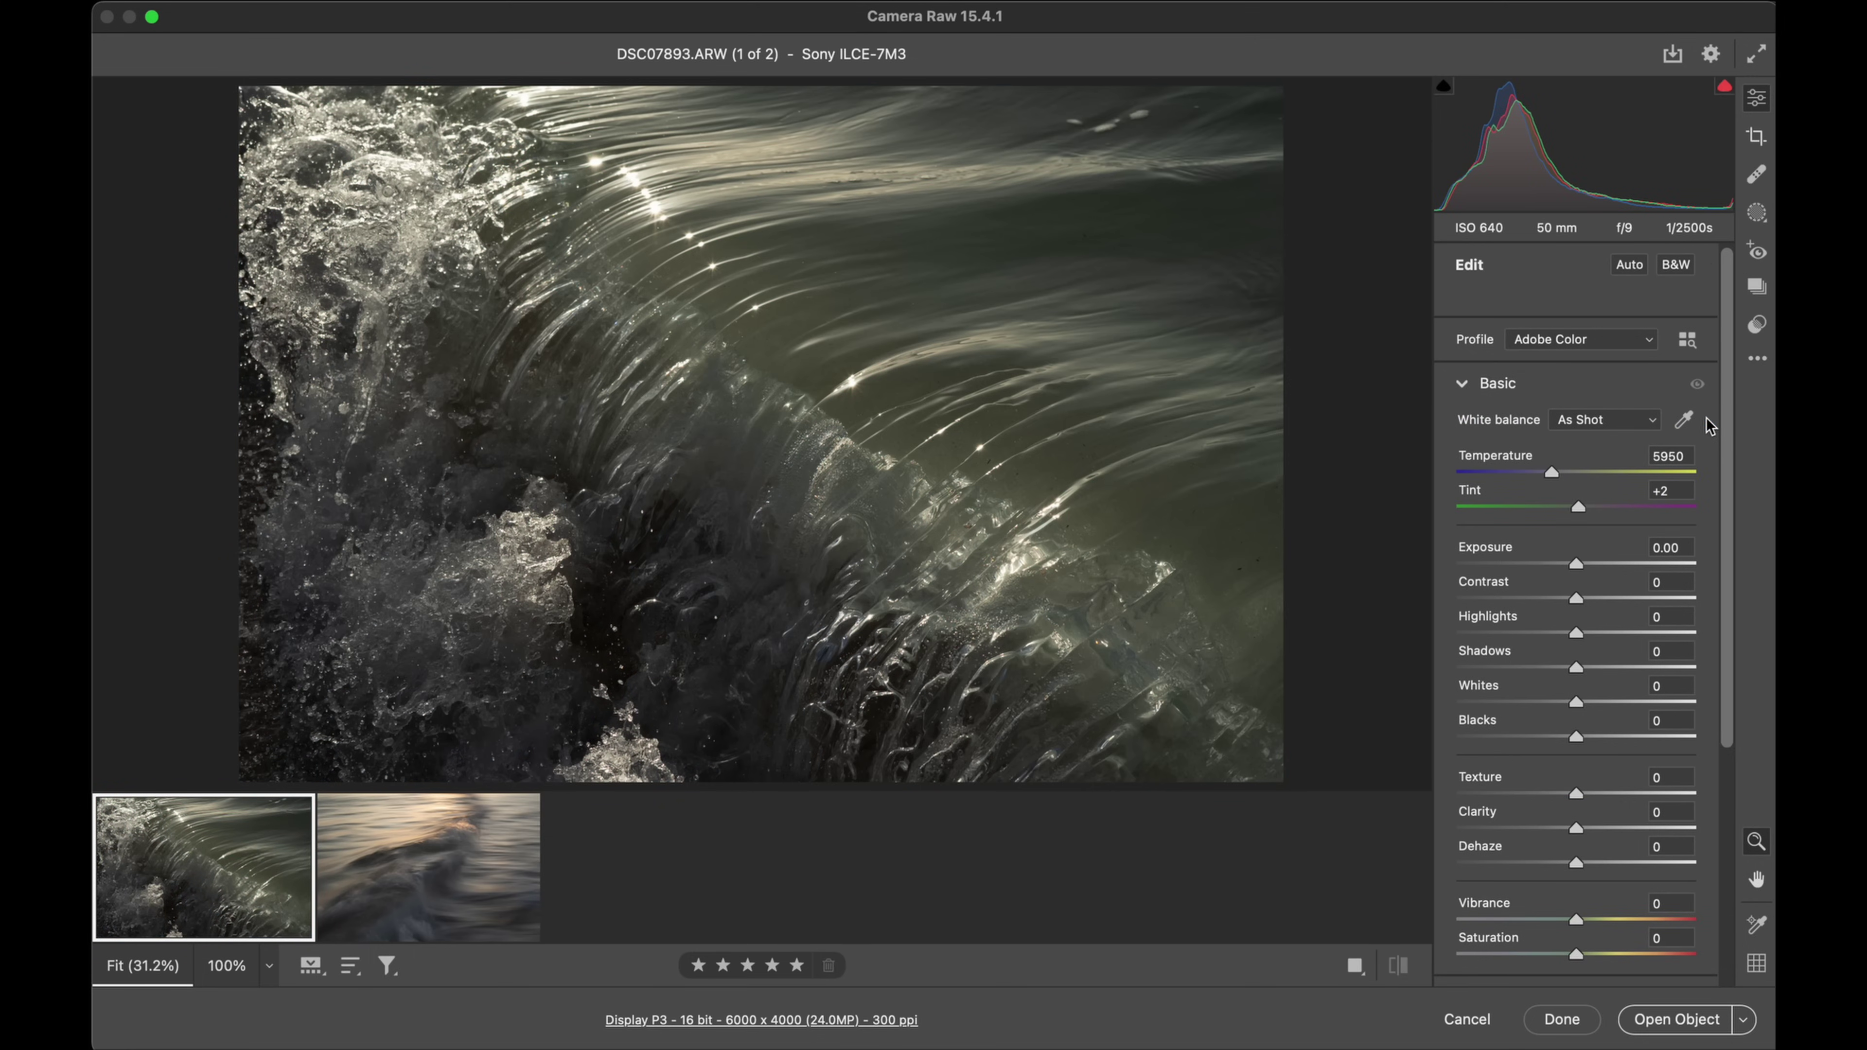
key("super+z")
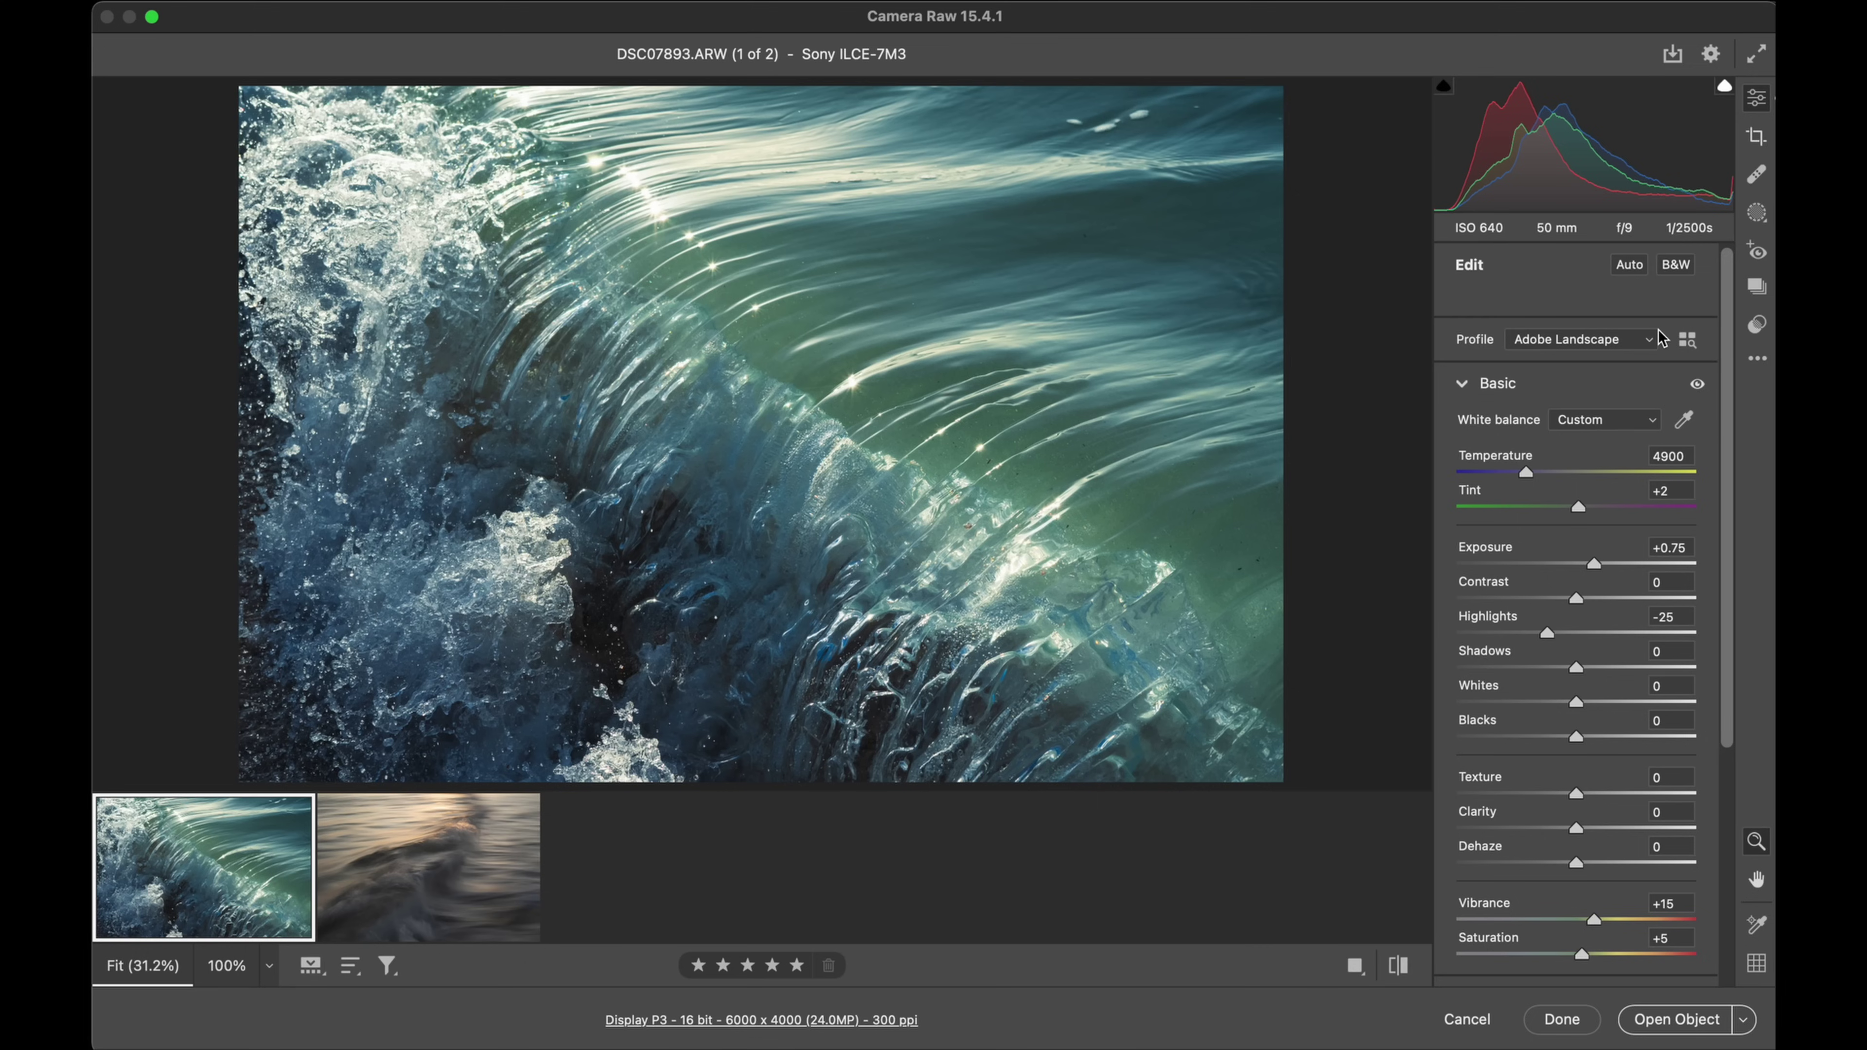
Step: On DSC08792.ARW, try the previous photo's settings, then reset to default (Temperature 6050, Tint +3)
left_click(390, 862)
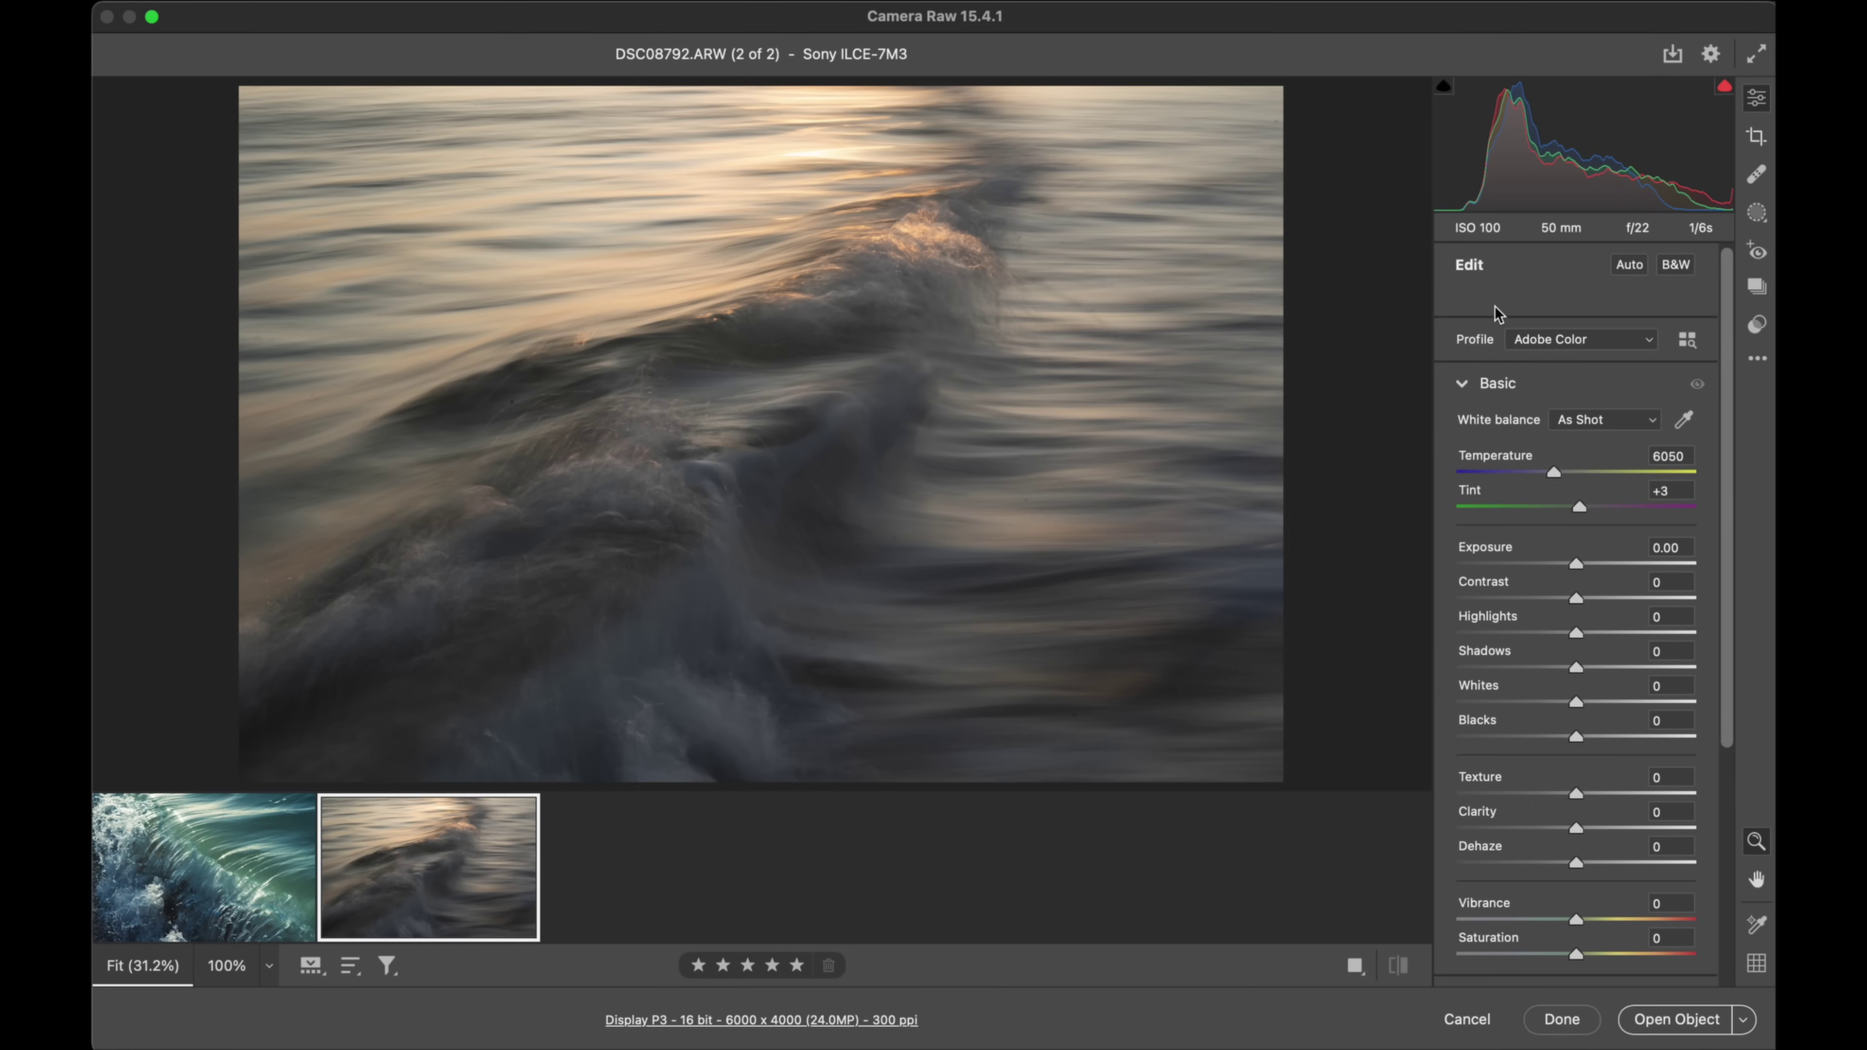
left_click(1757, 360)
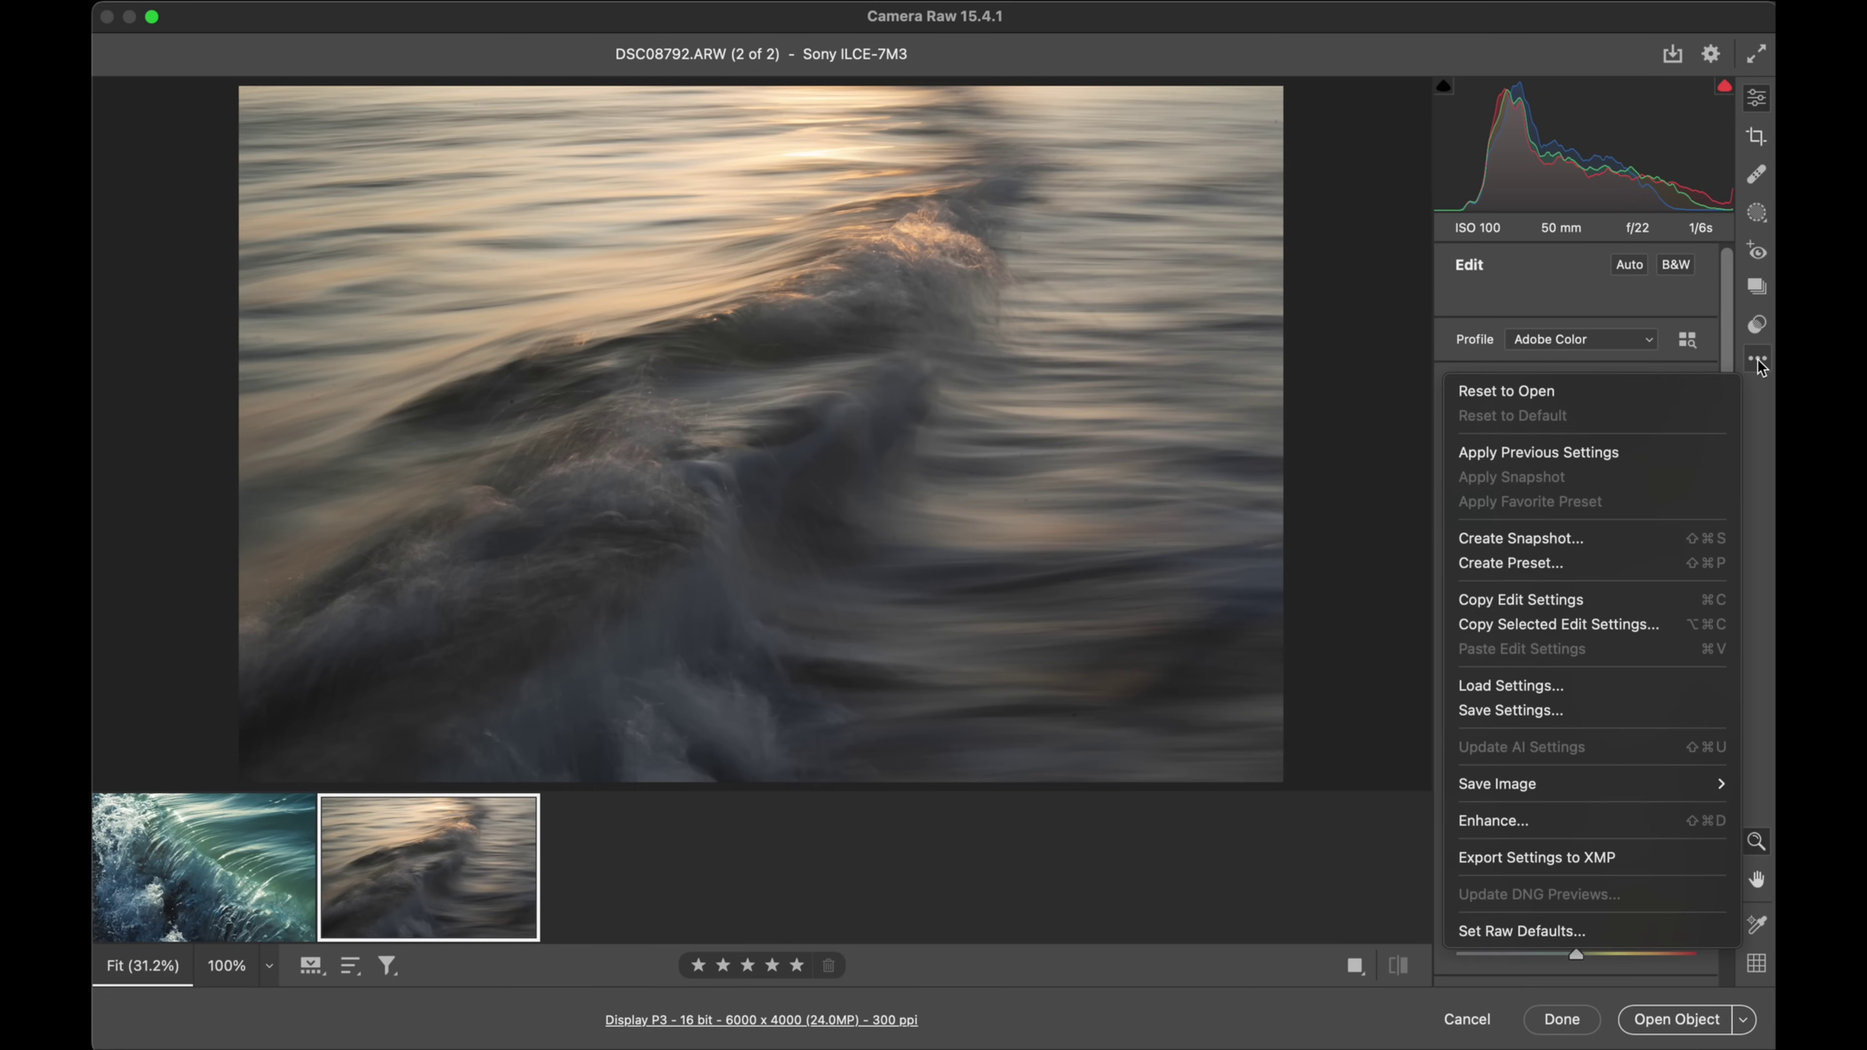
left_click(1735, 392)
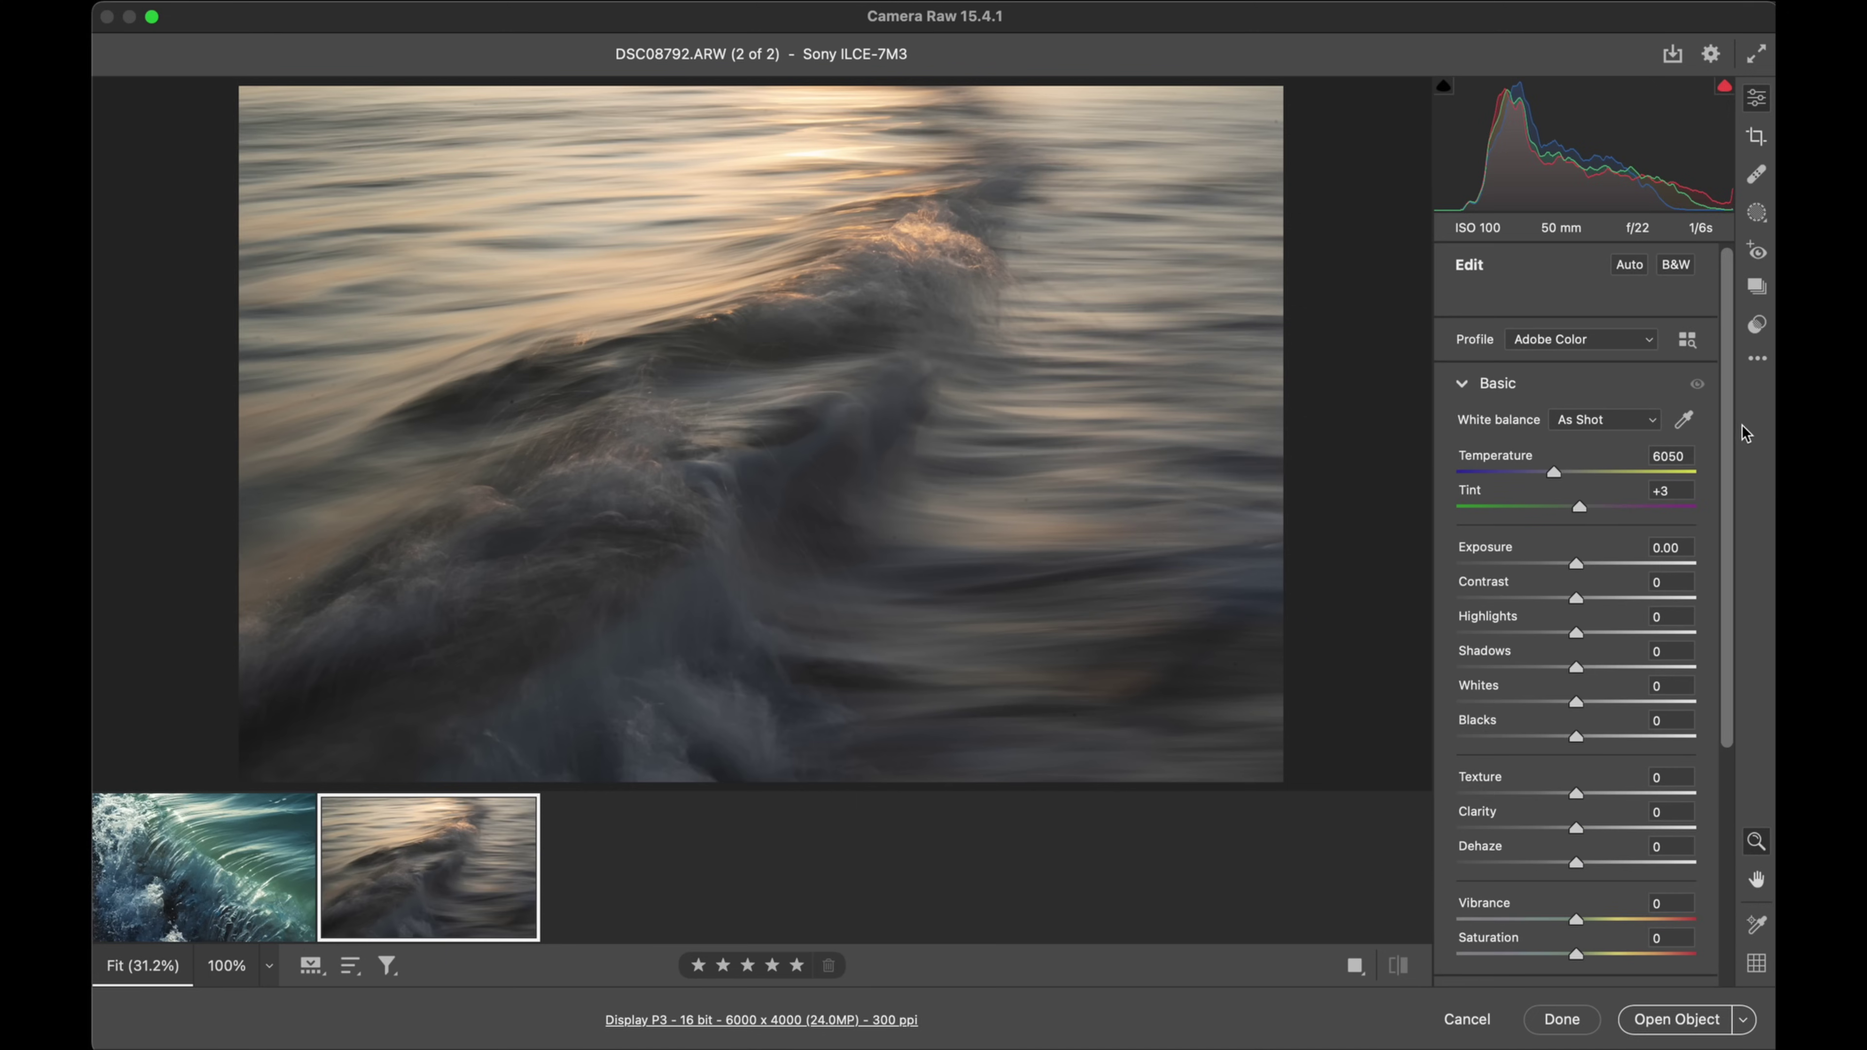
left_click(1756, 360)
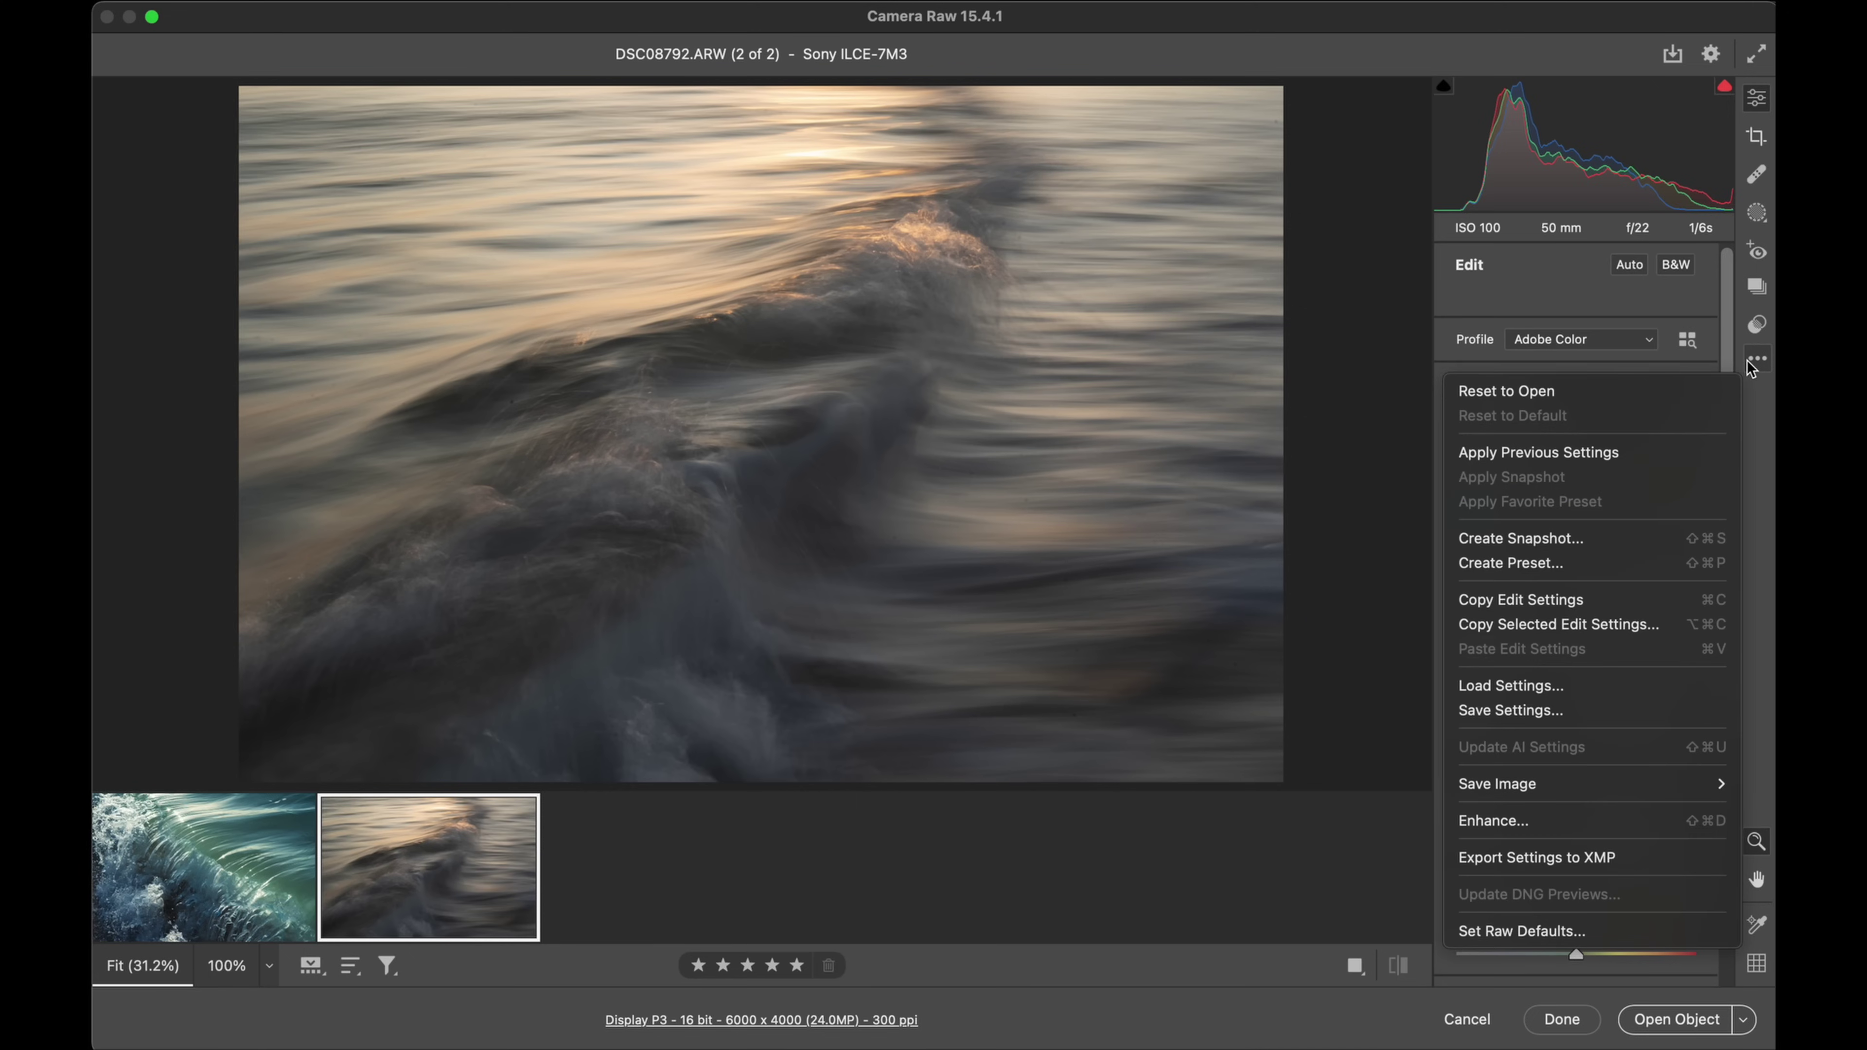
left_click(1662, 462)
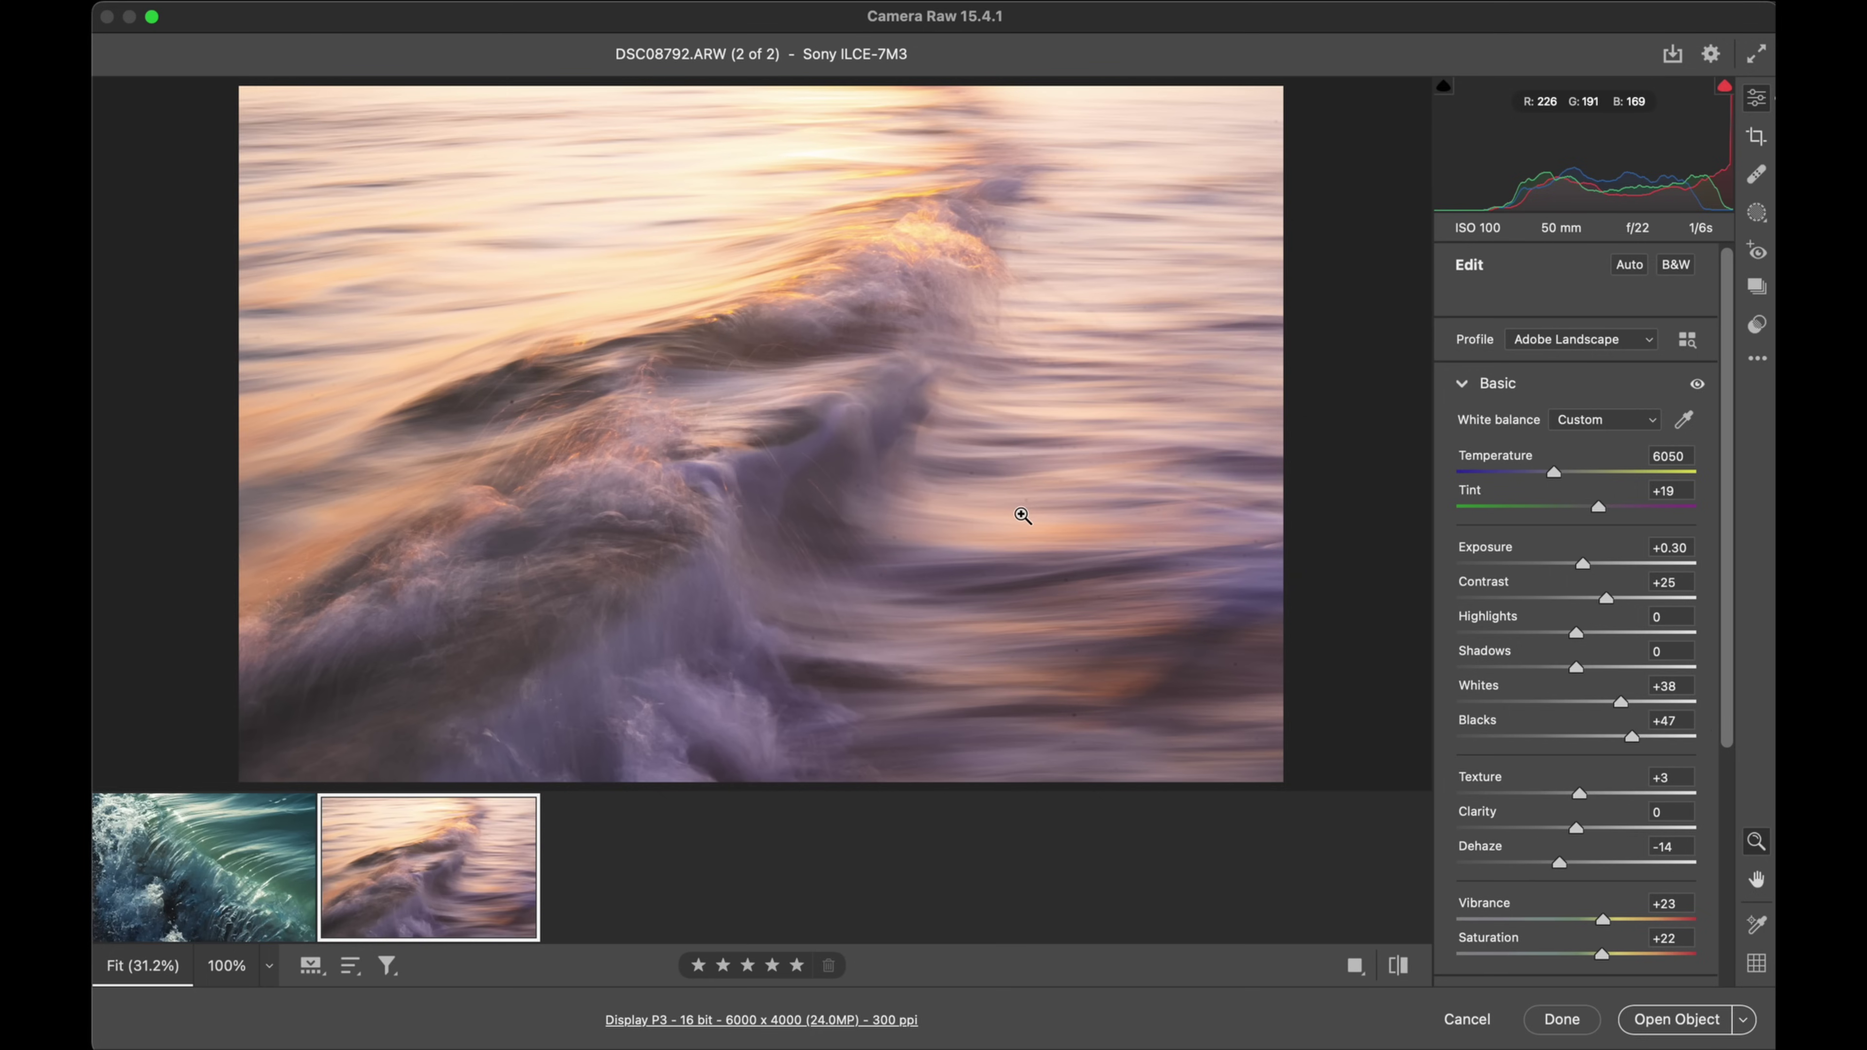
left_click(1759, 364)
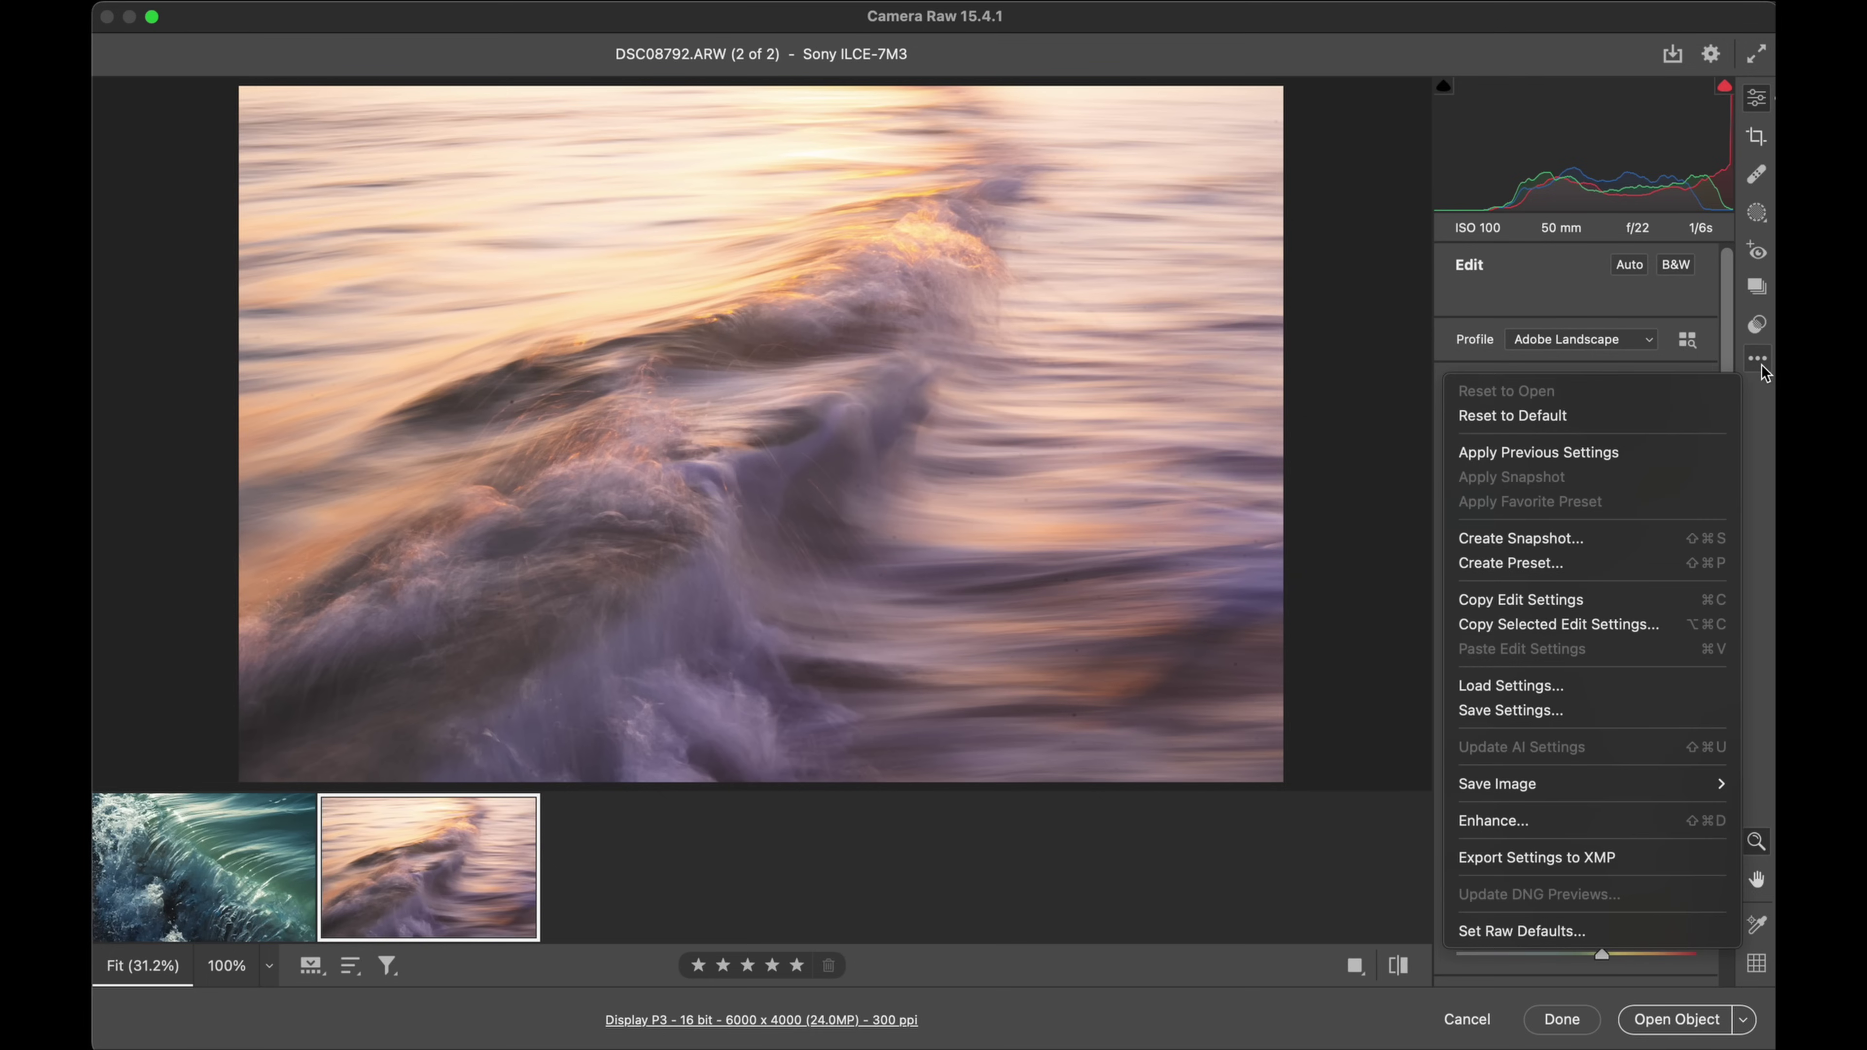
left_click(1721, 416)
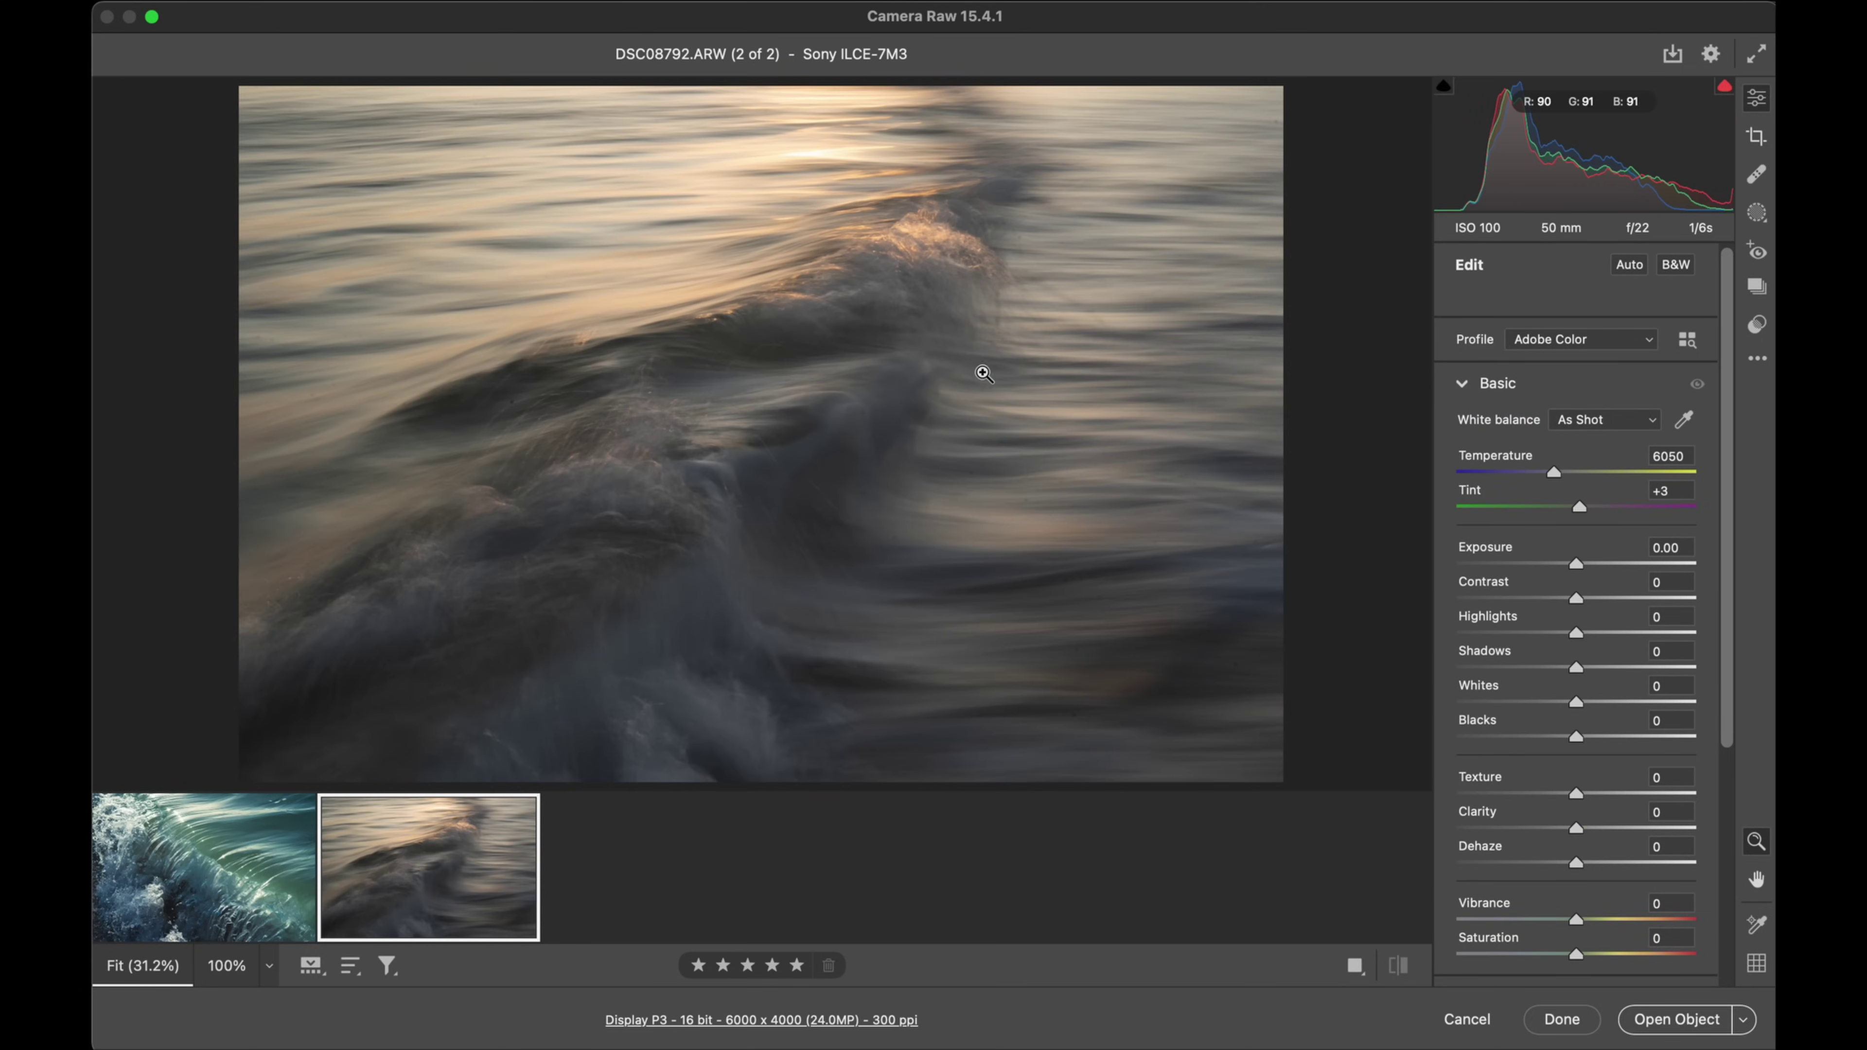
Step: Raise exposure to +0.60, pull highlights to -30 and switch to the Adobe Landscape profile
left_click_drag(1578, 572, 1592, 572)
left_click(1544, 634)
left_click_drag(1544, 634, 1539, 634)
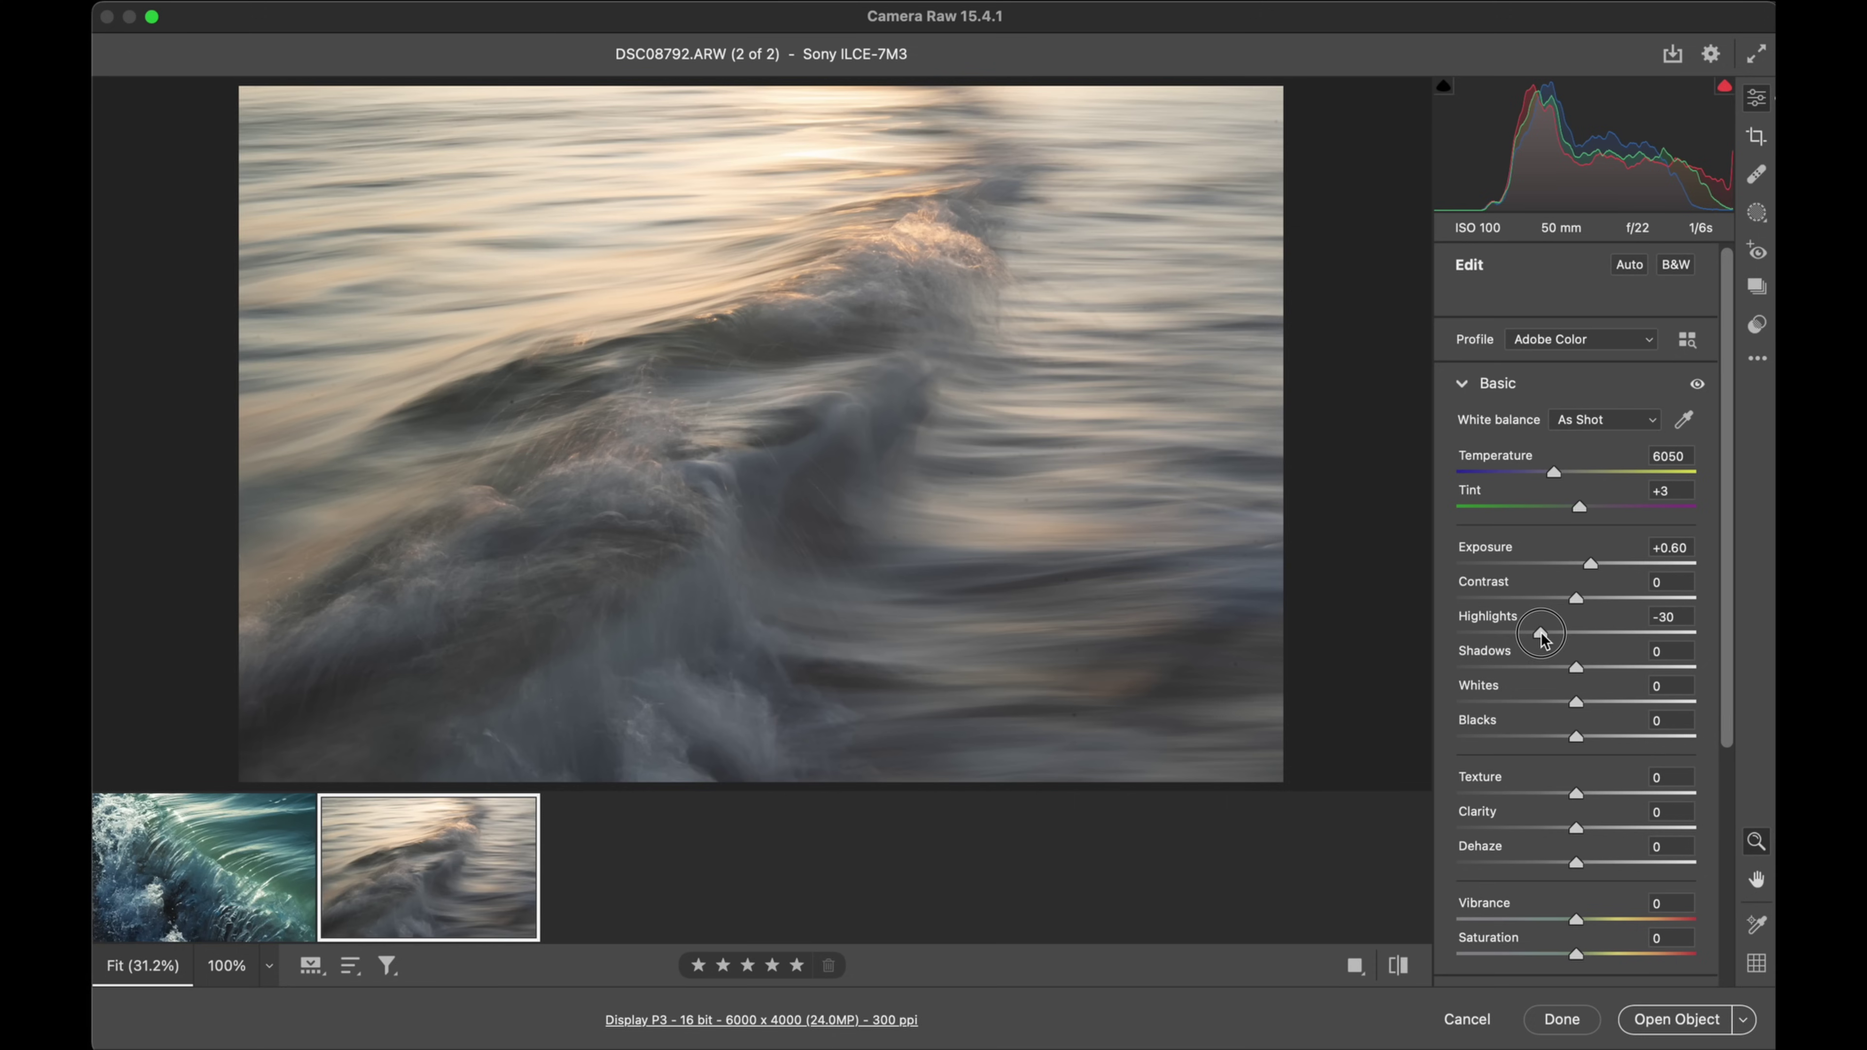
left_click(1552, 339)
left_click(1536, 354)
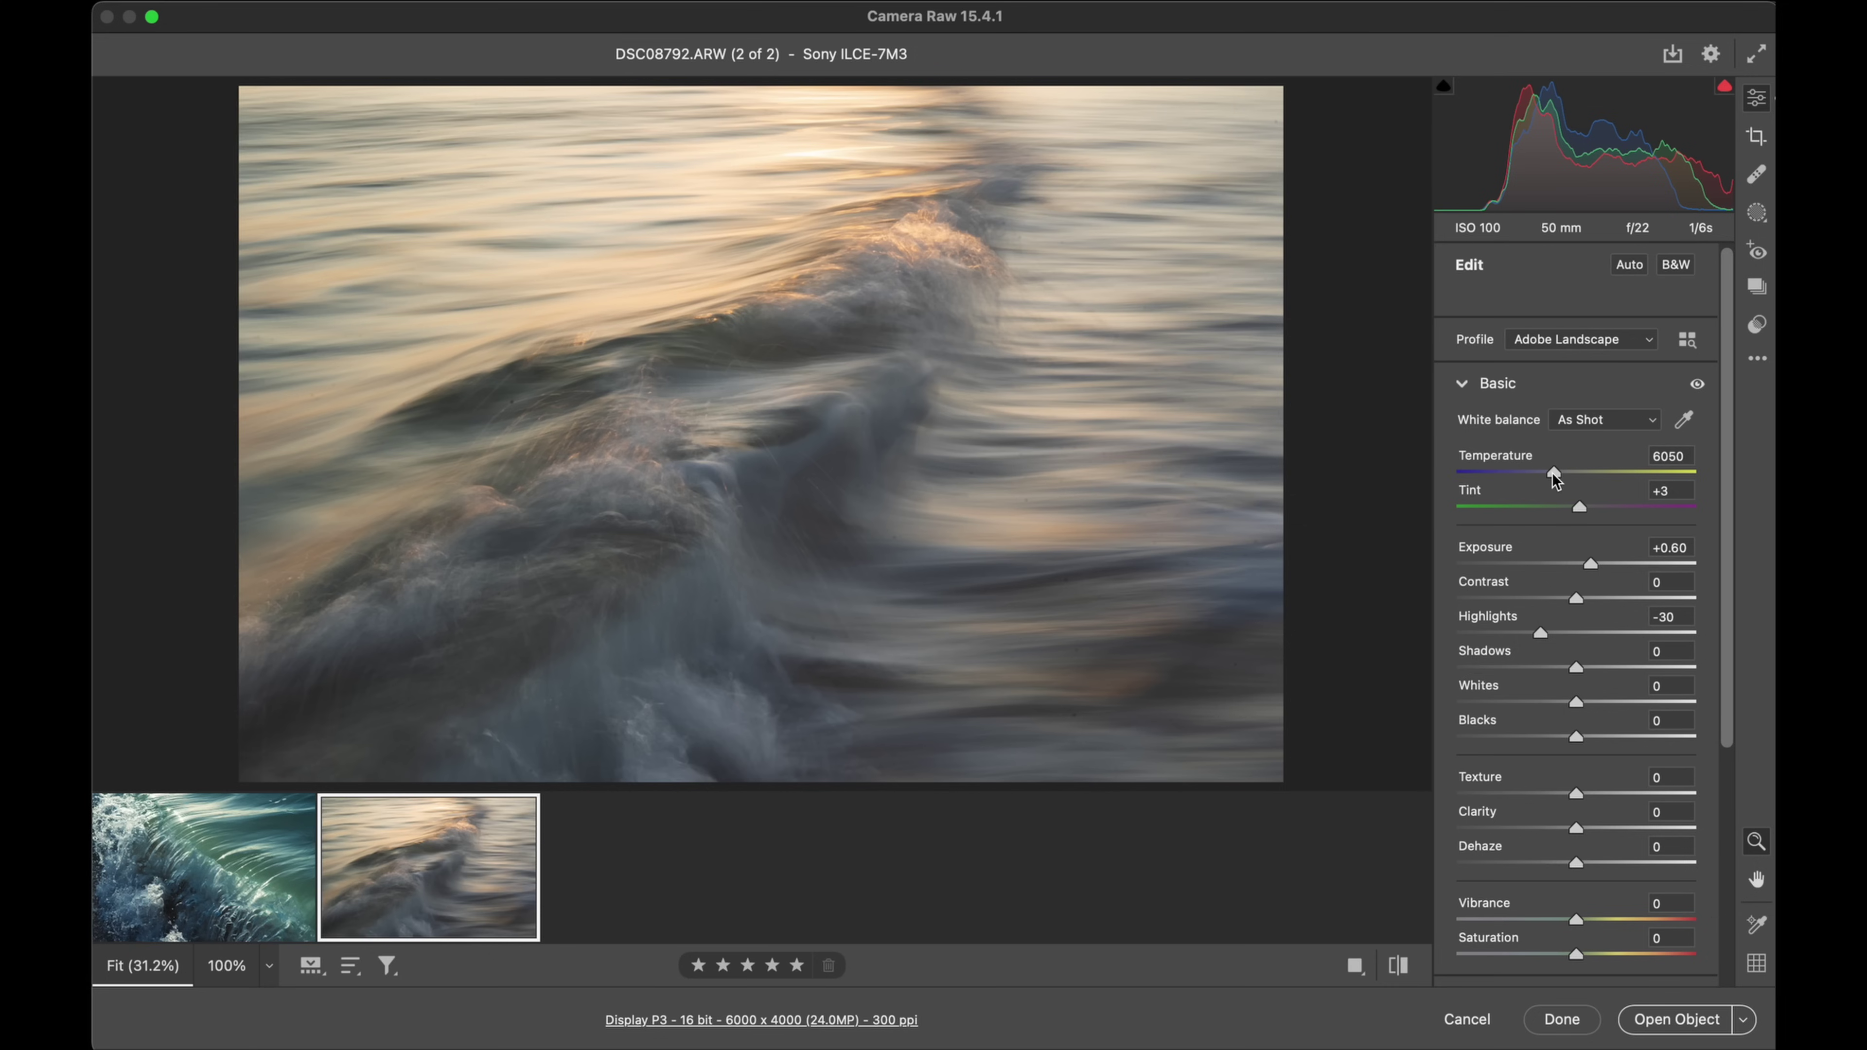
Step: Cool the white balance to Temperature 5400 with Tint +8
left_click_drag(1555, 478, 1531, 482)
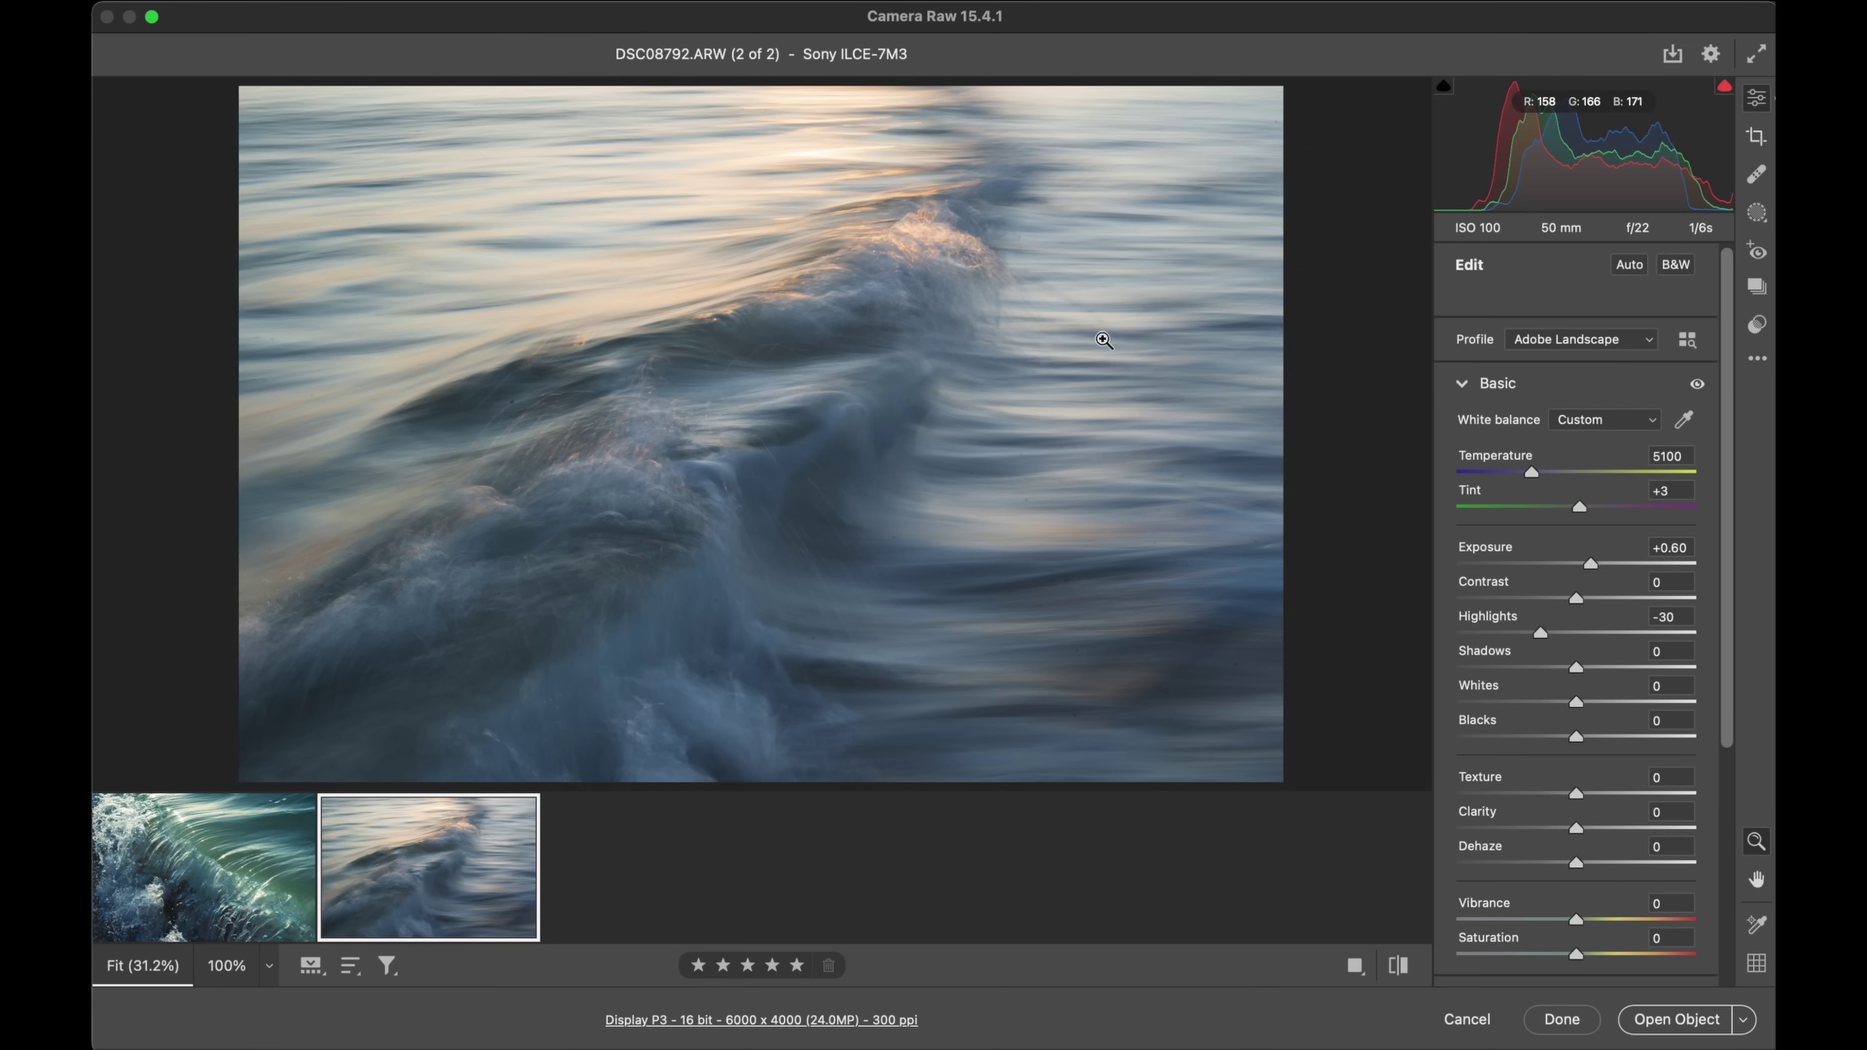
mouse_move(1535, 481)
left_mouse_down()
mouse_move(1572, 473)
mouse_move(1537, 474)
left_mouse_up()
left_click(1537, 472)
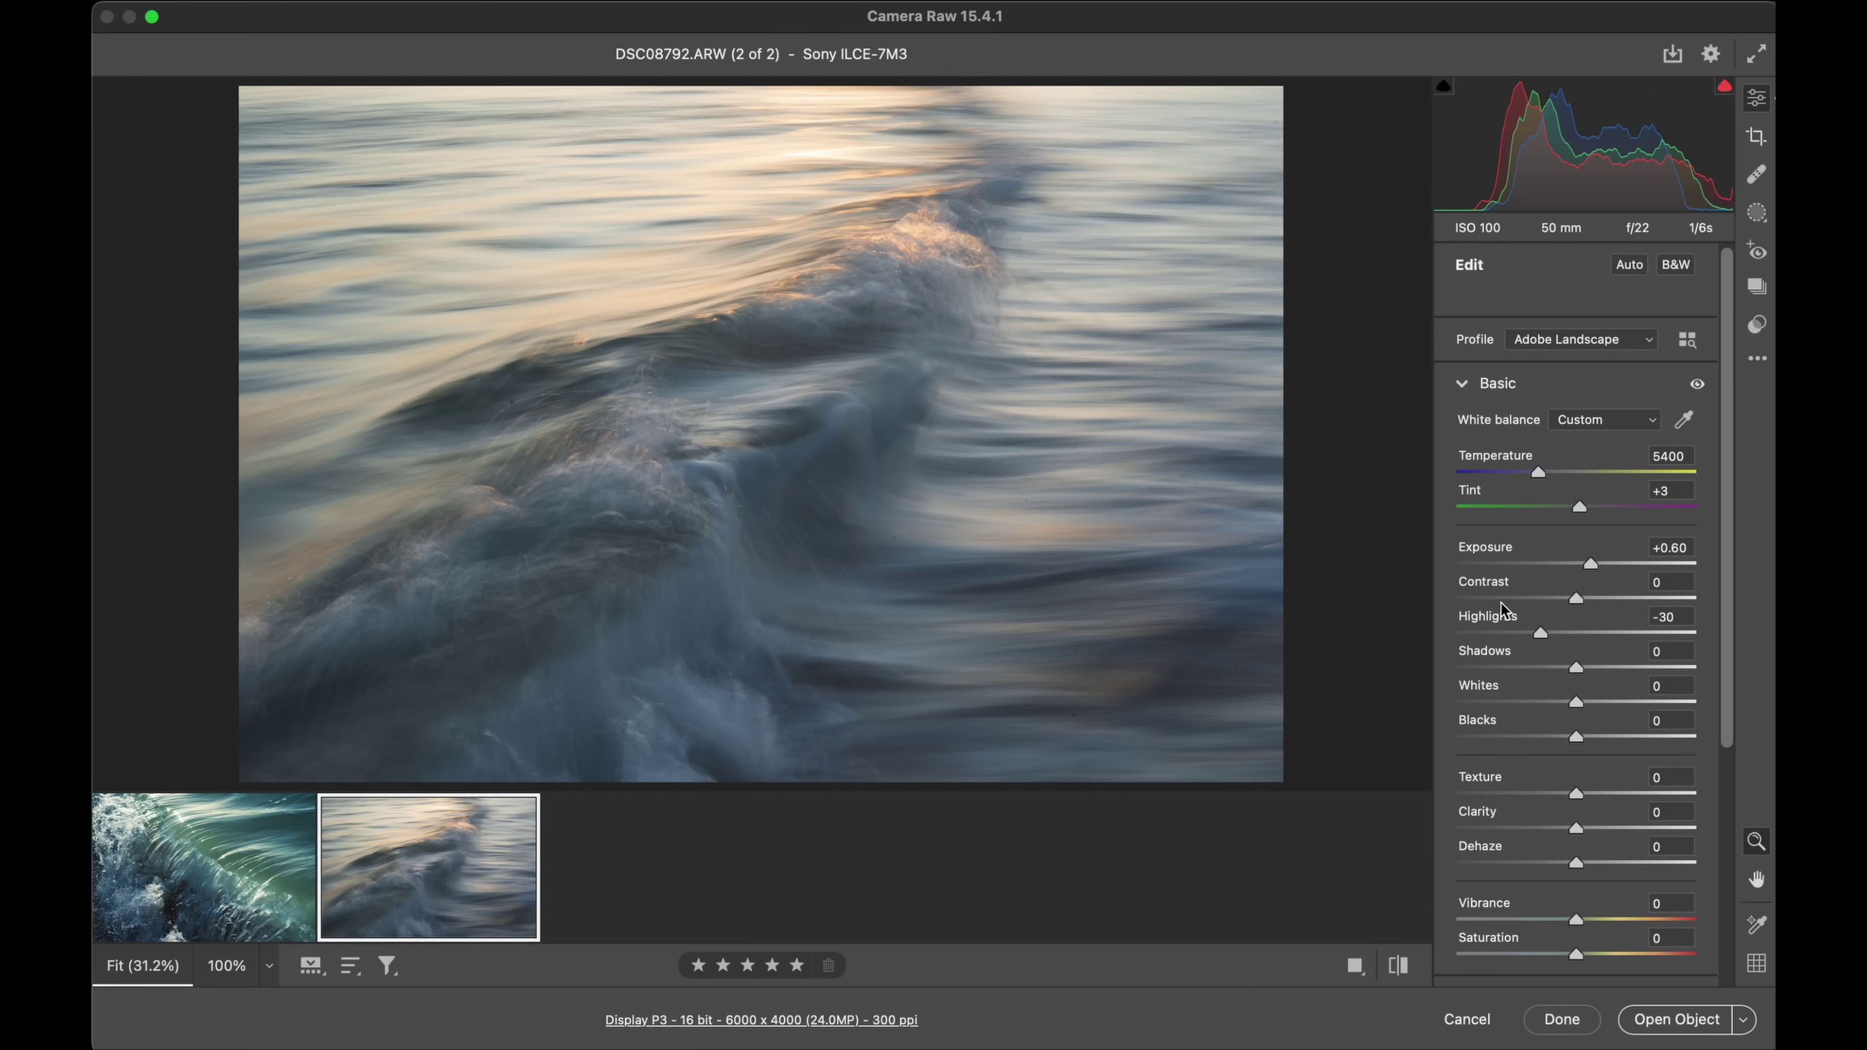
left_click_drag(1586, 505, 1588, 507)
left_click_drag(1582, 511, 1586, 519)
scroll(1581, 845, "down", 3)
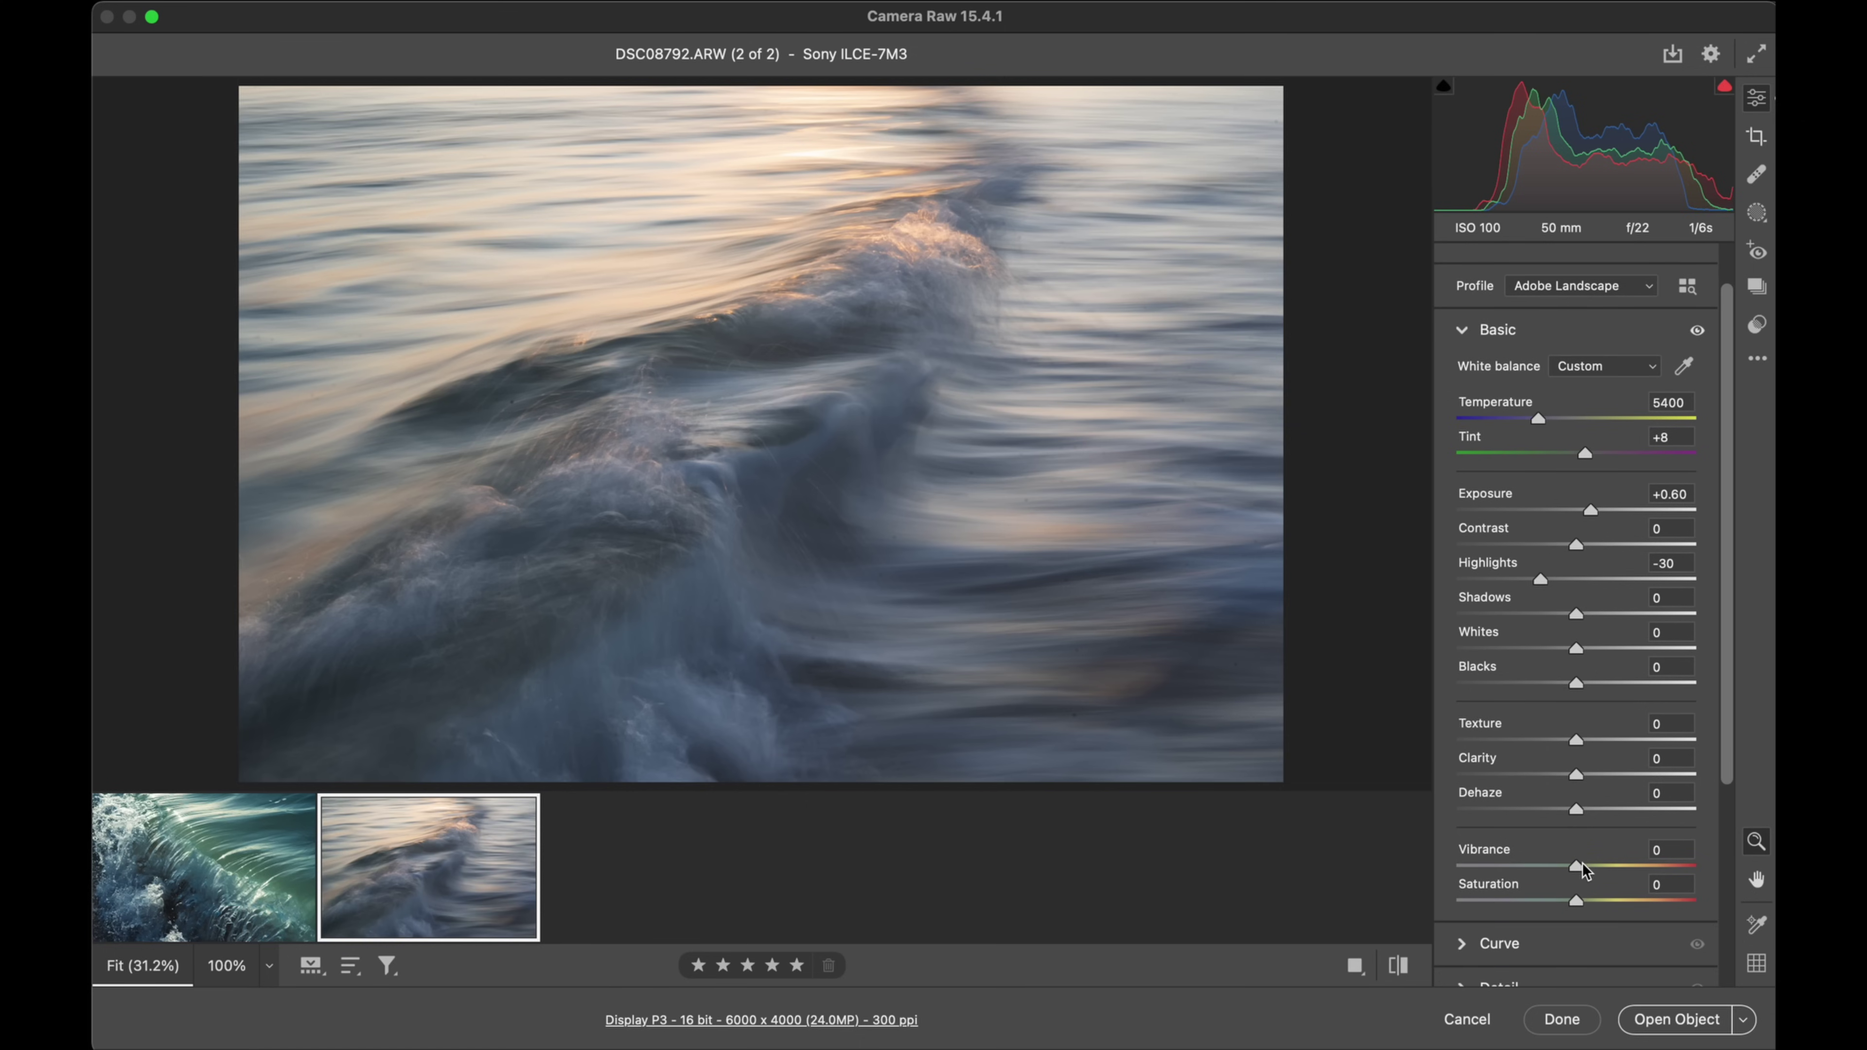
Step: Raise Vibrance to +25 and Saturation to +10, checking the wave crest at 100% zoom
left_click(1599, 866)
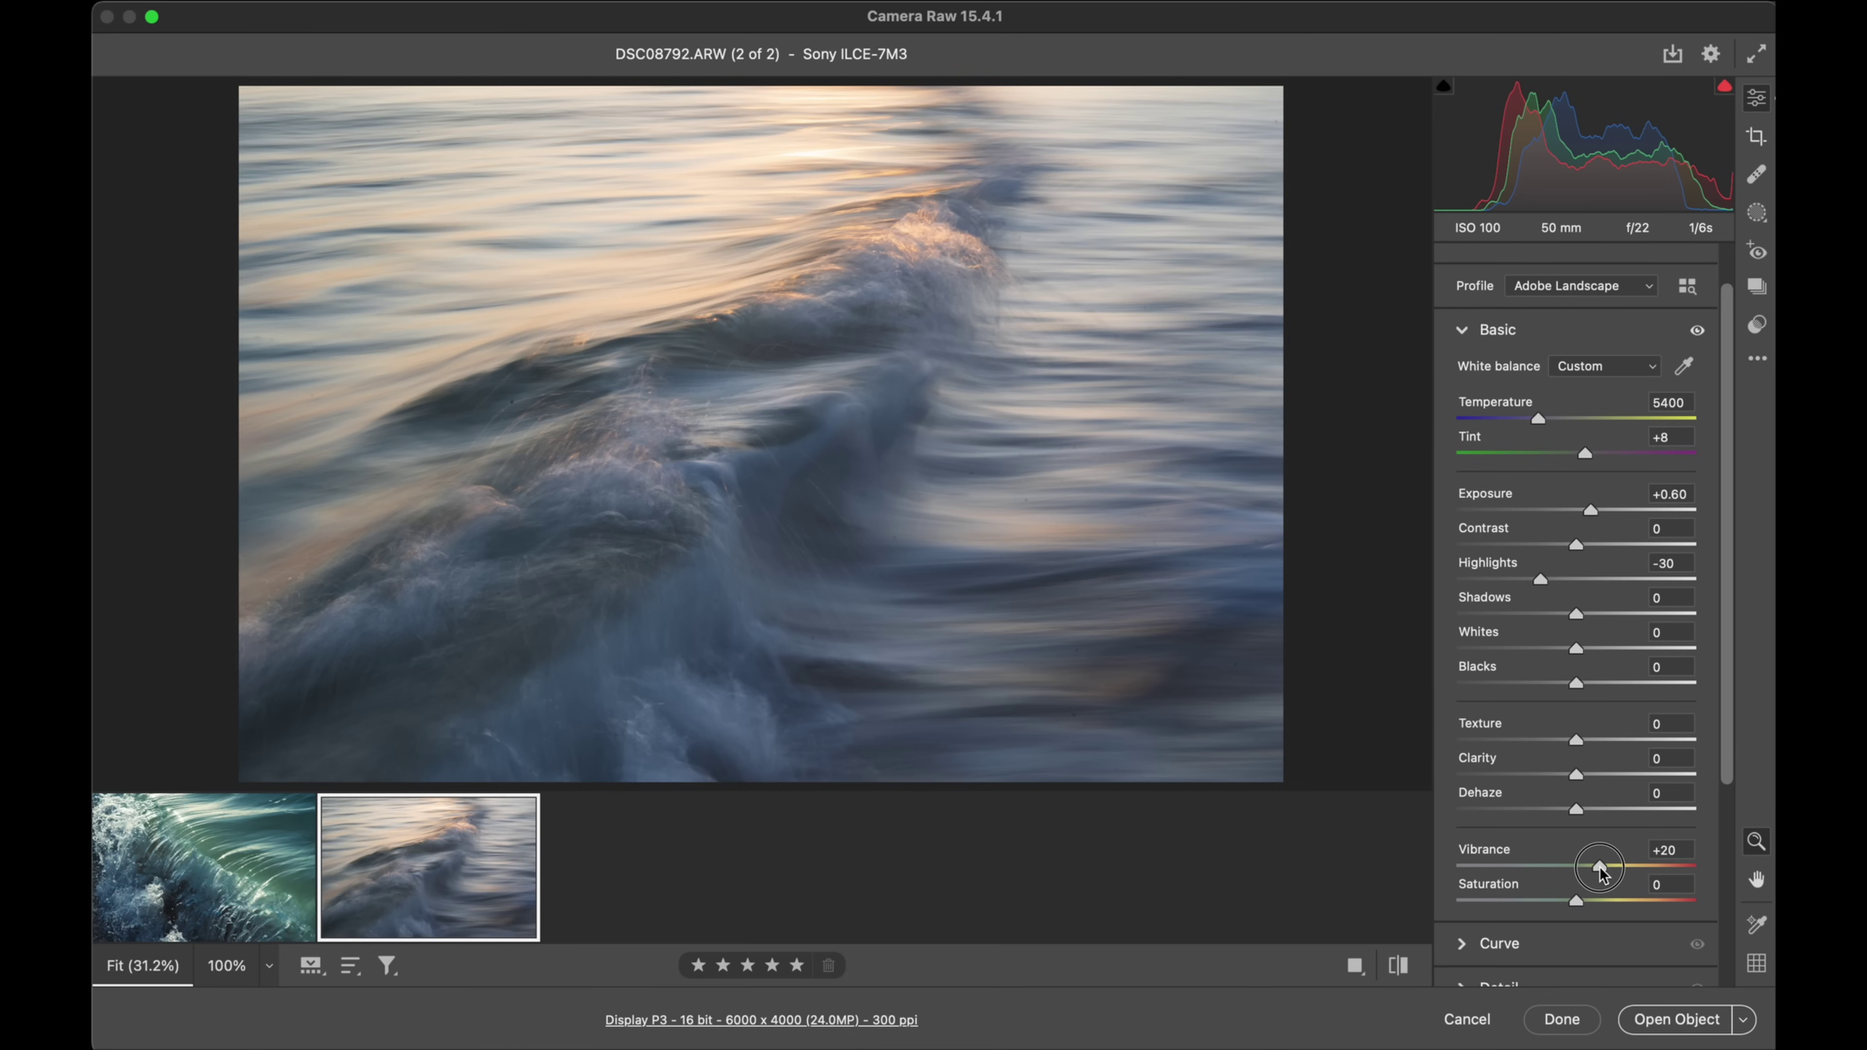
left_click_drag(1598, 868, 1588, 897)
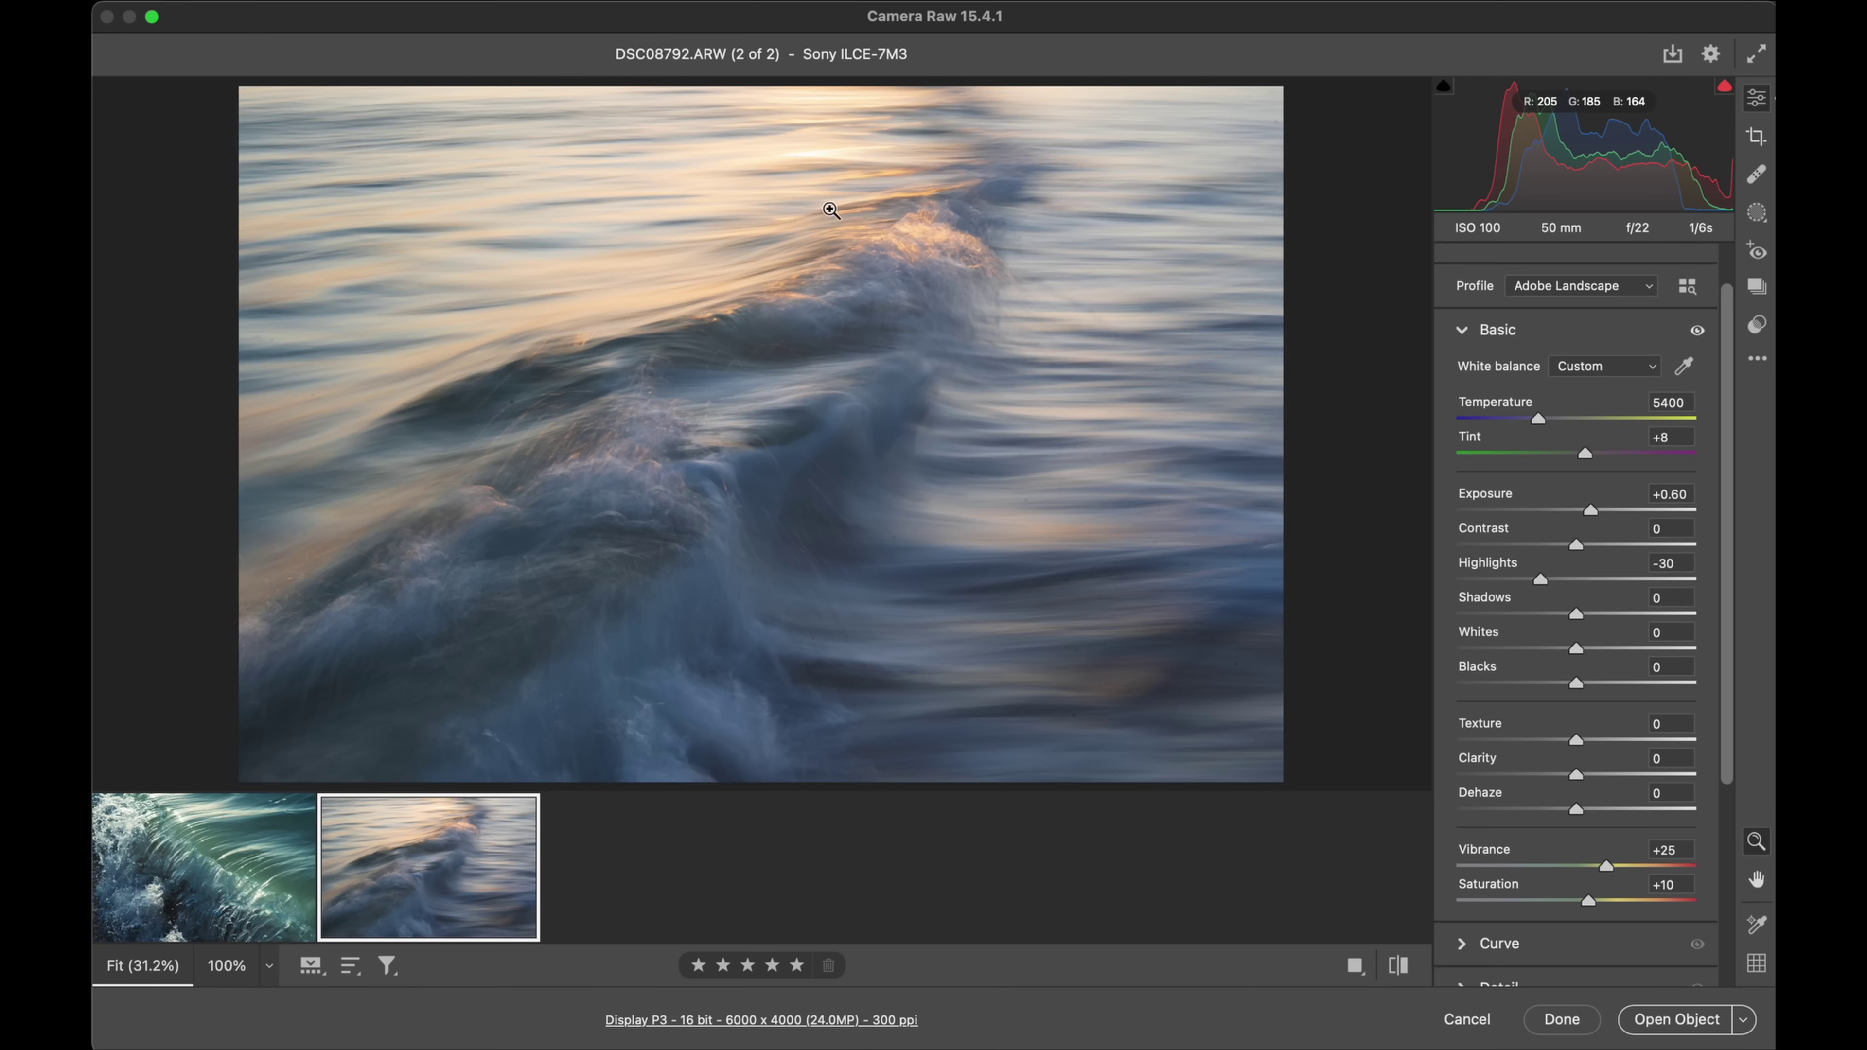
left_click(829, 117)
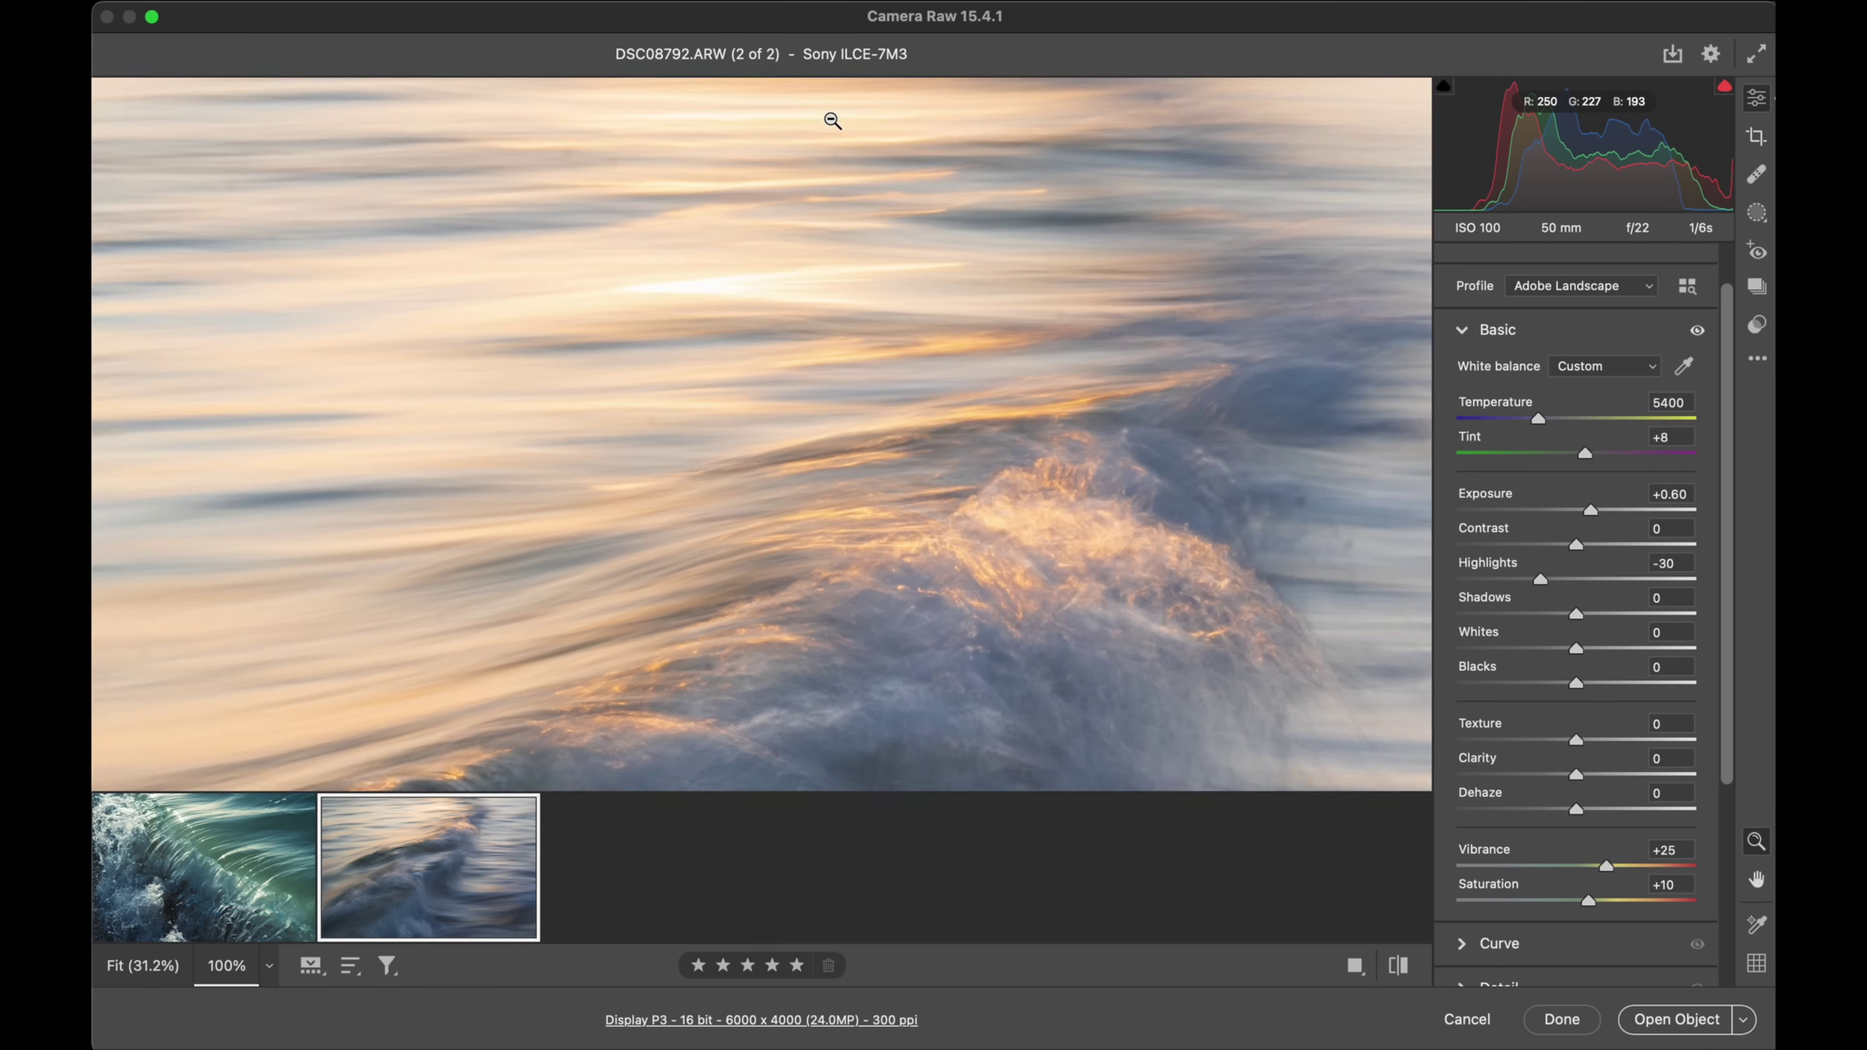
left_click(805, 480)
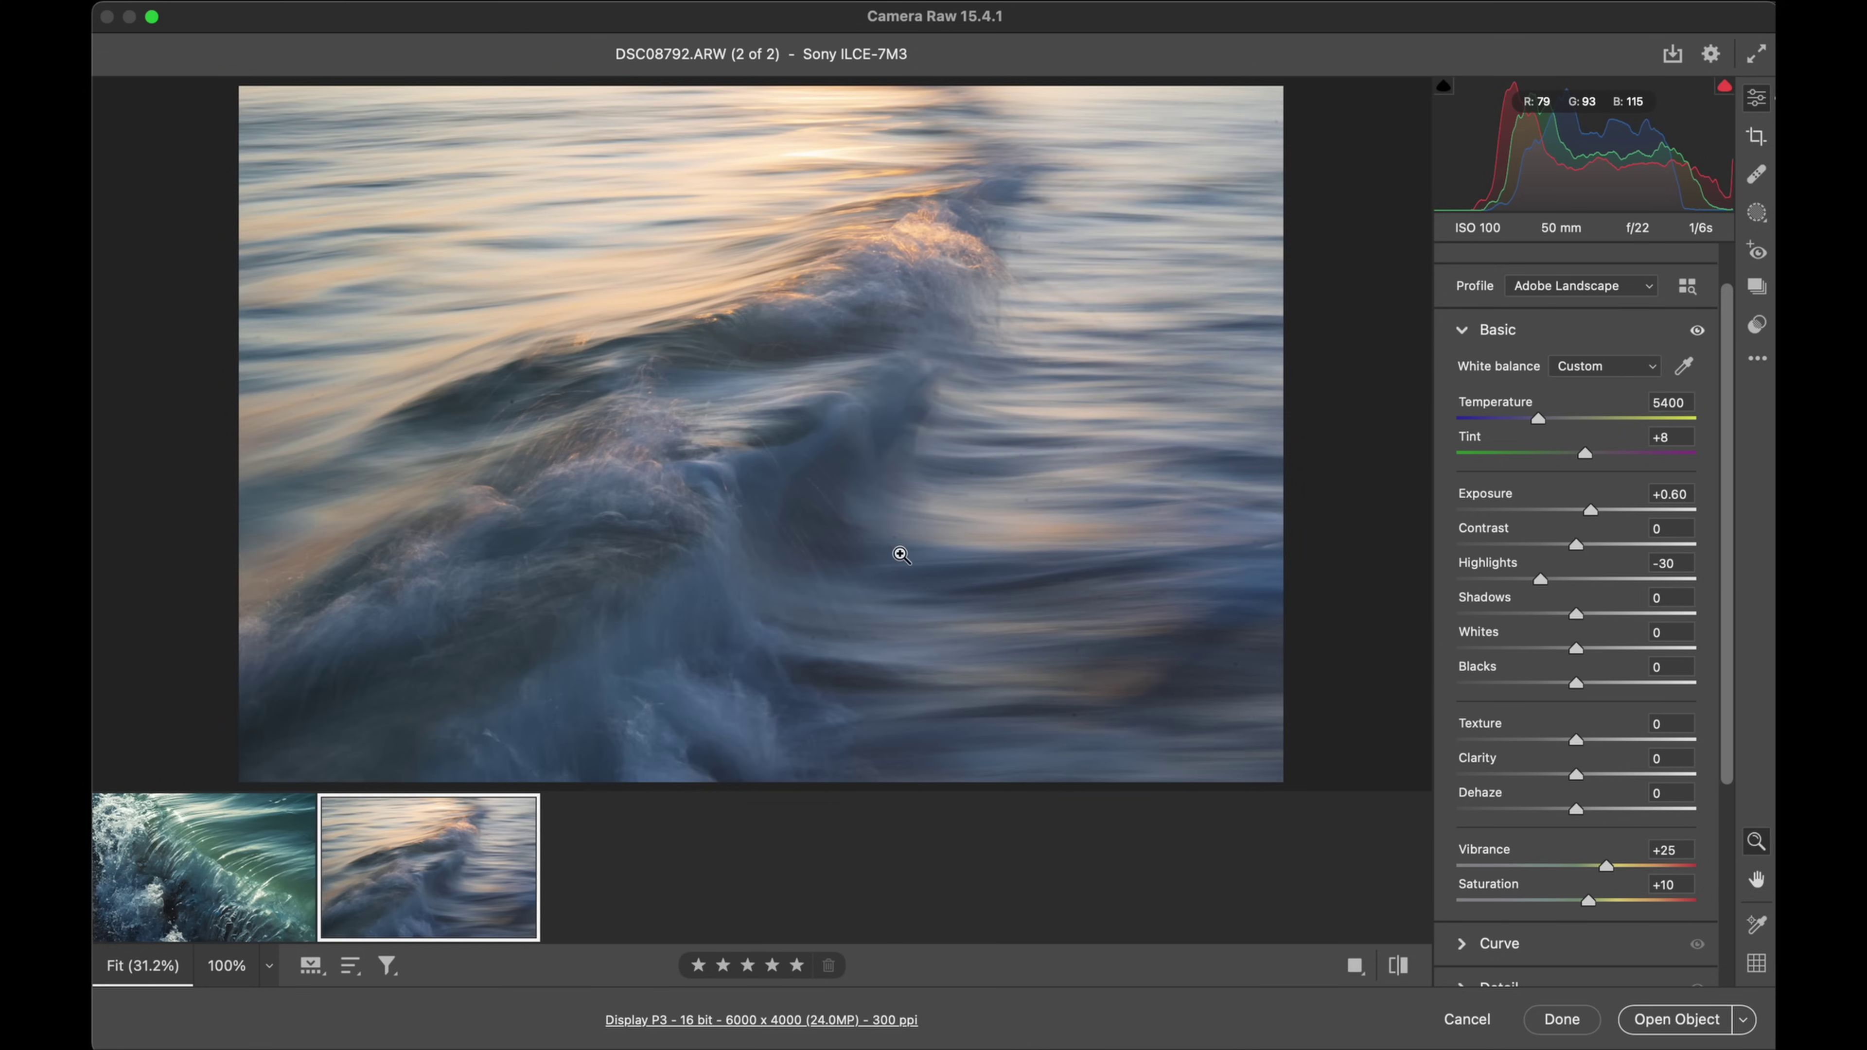
Step: Start a new brush mask and set its Dehaze to -20
key("k")
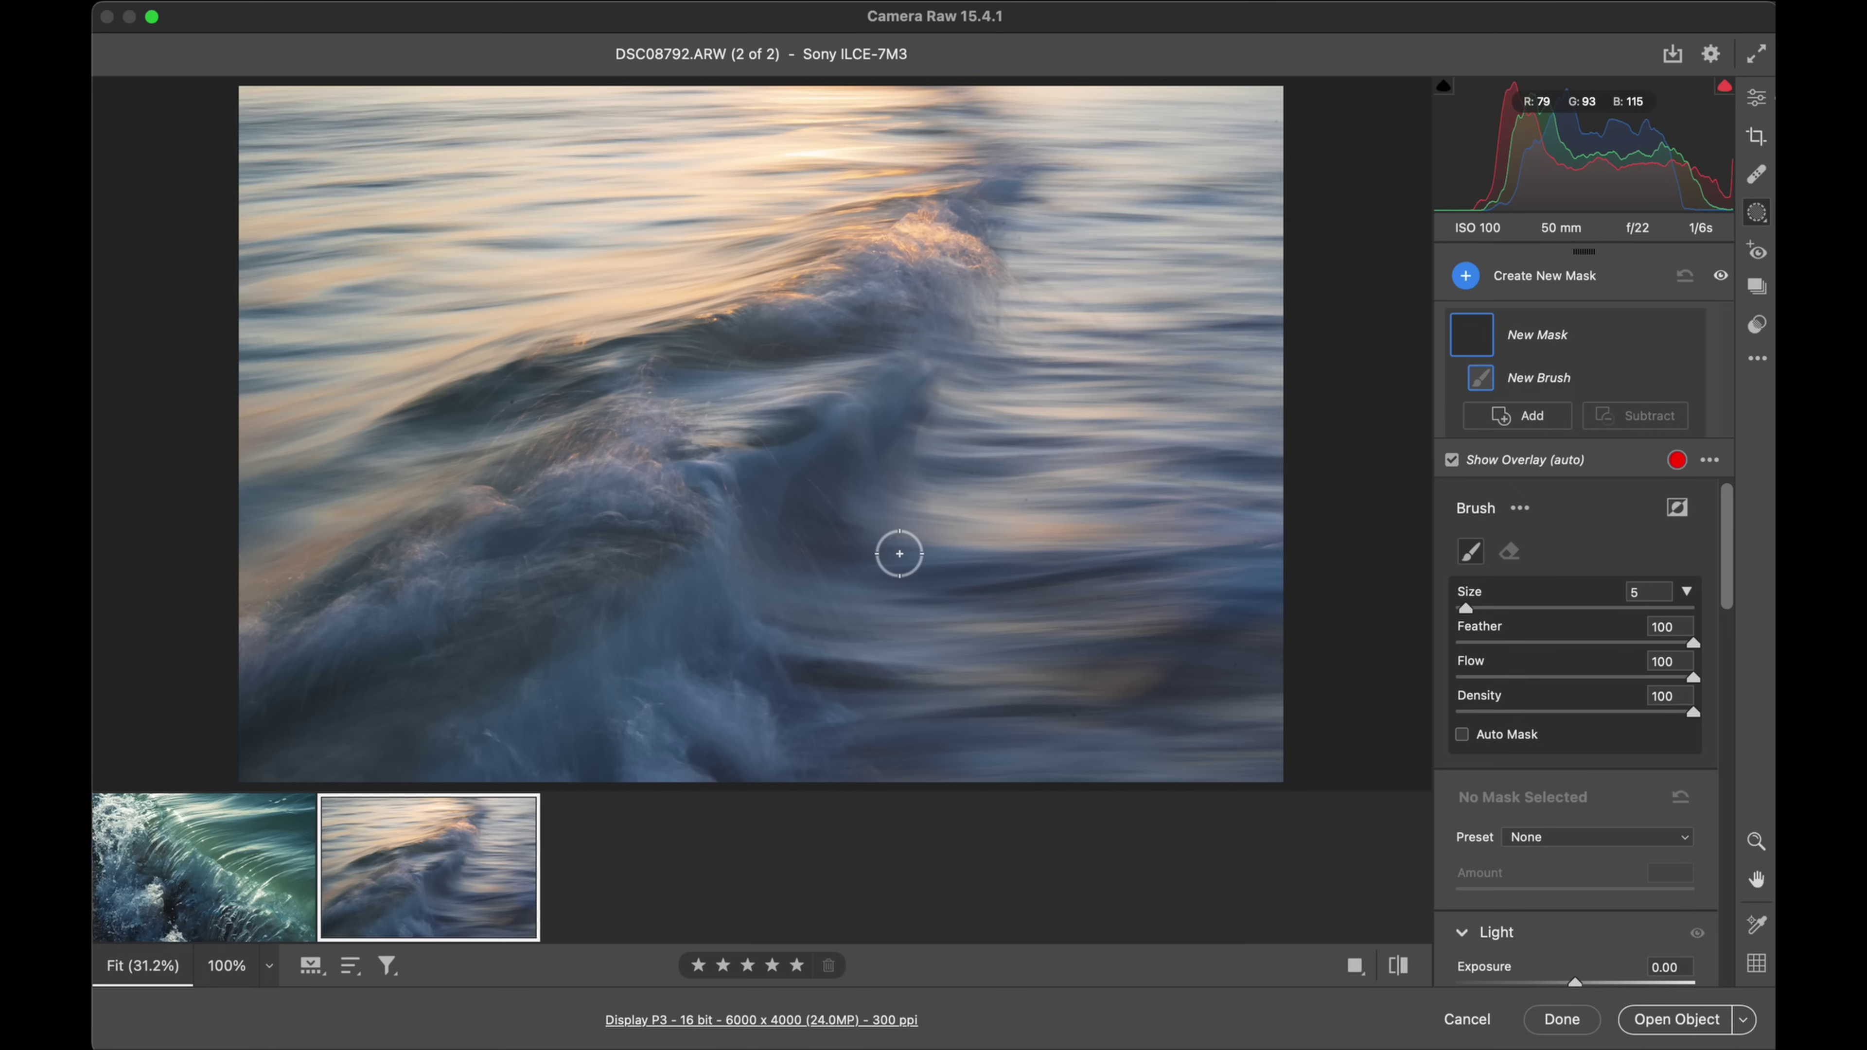
left_click_drag(901, 555, 959, 549)
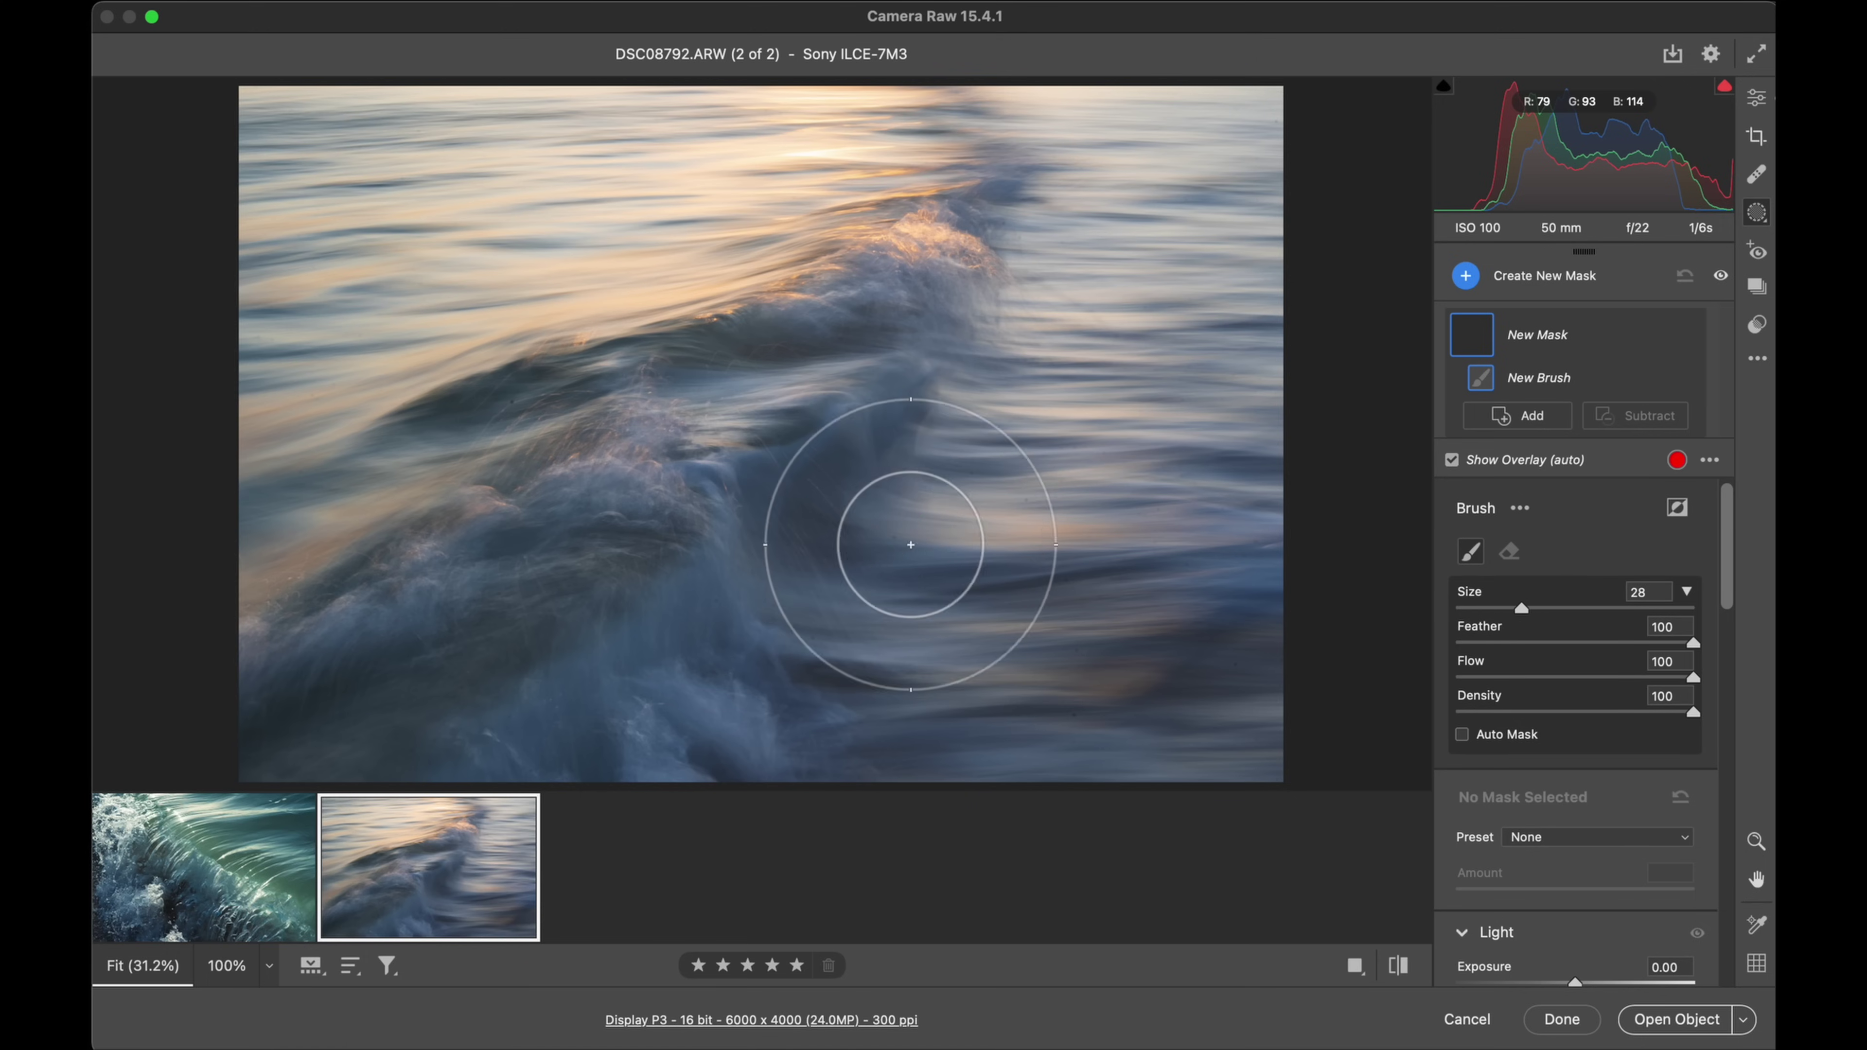
left_click(1761, 215)
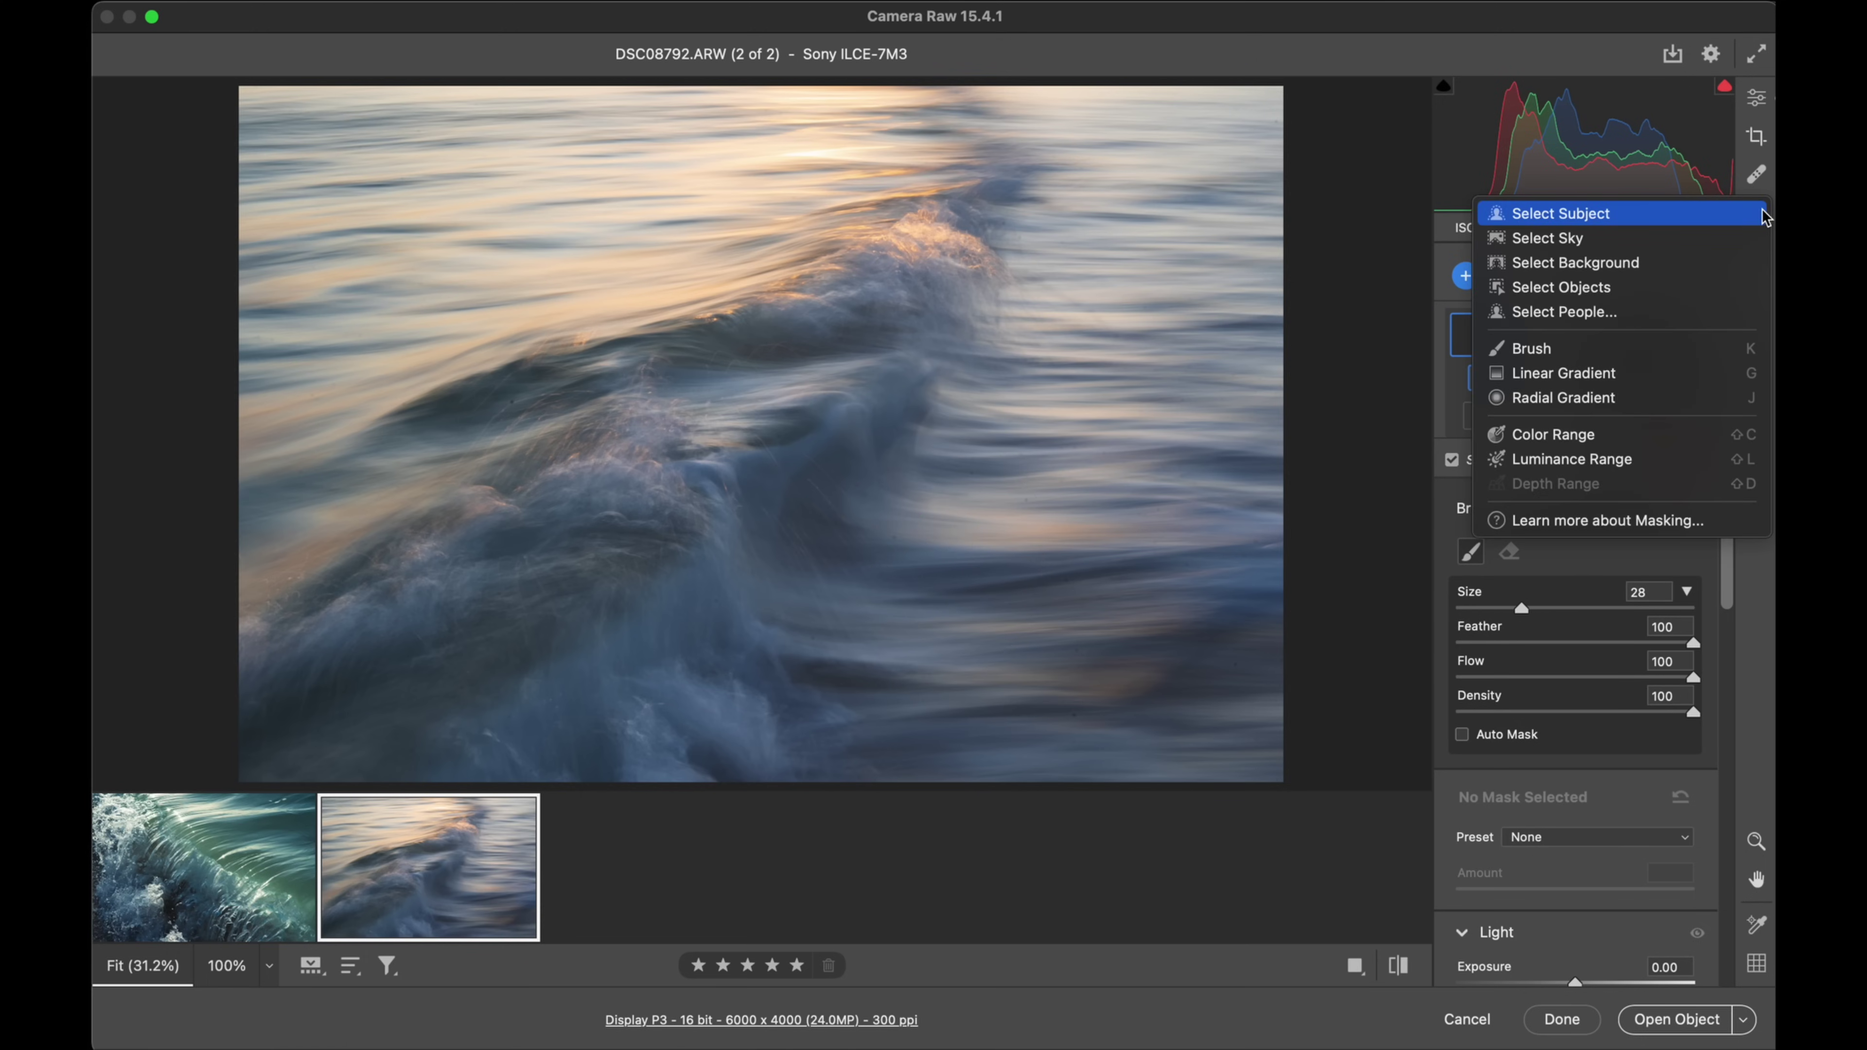
left_click(1631, 350)
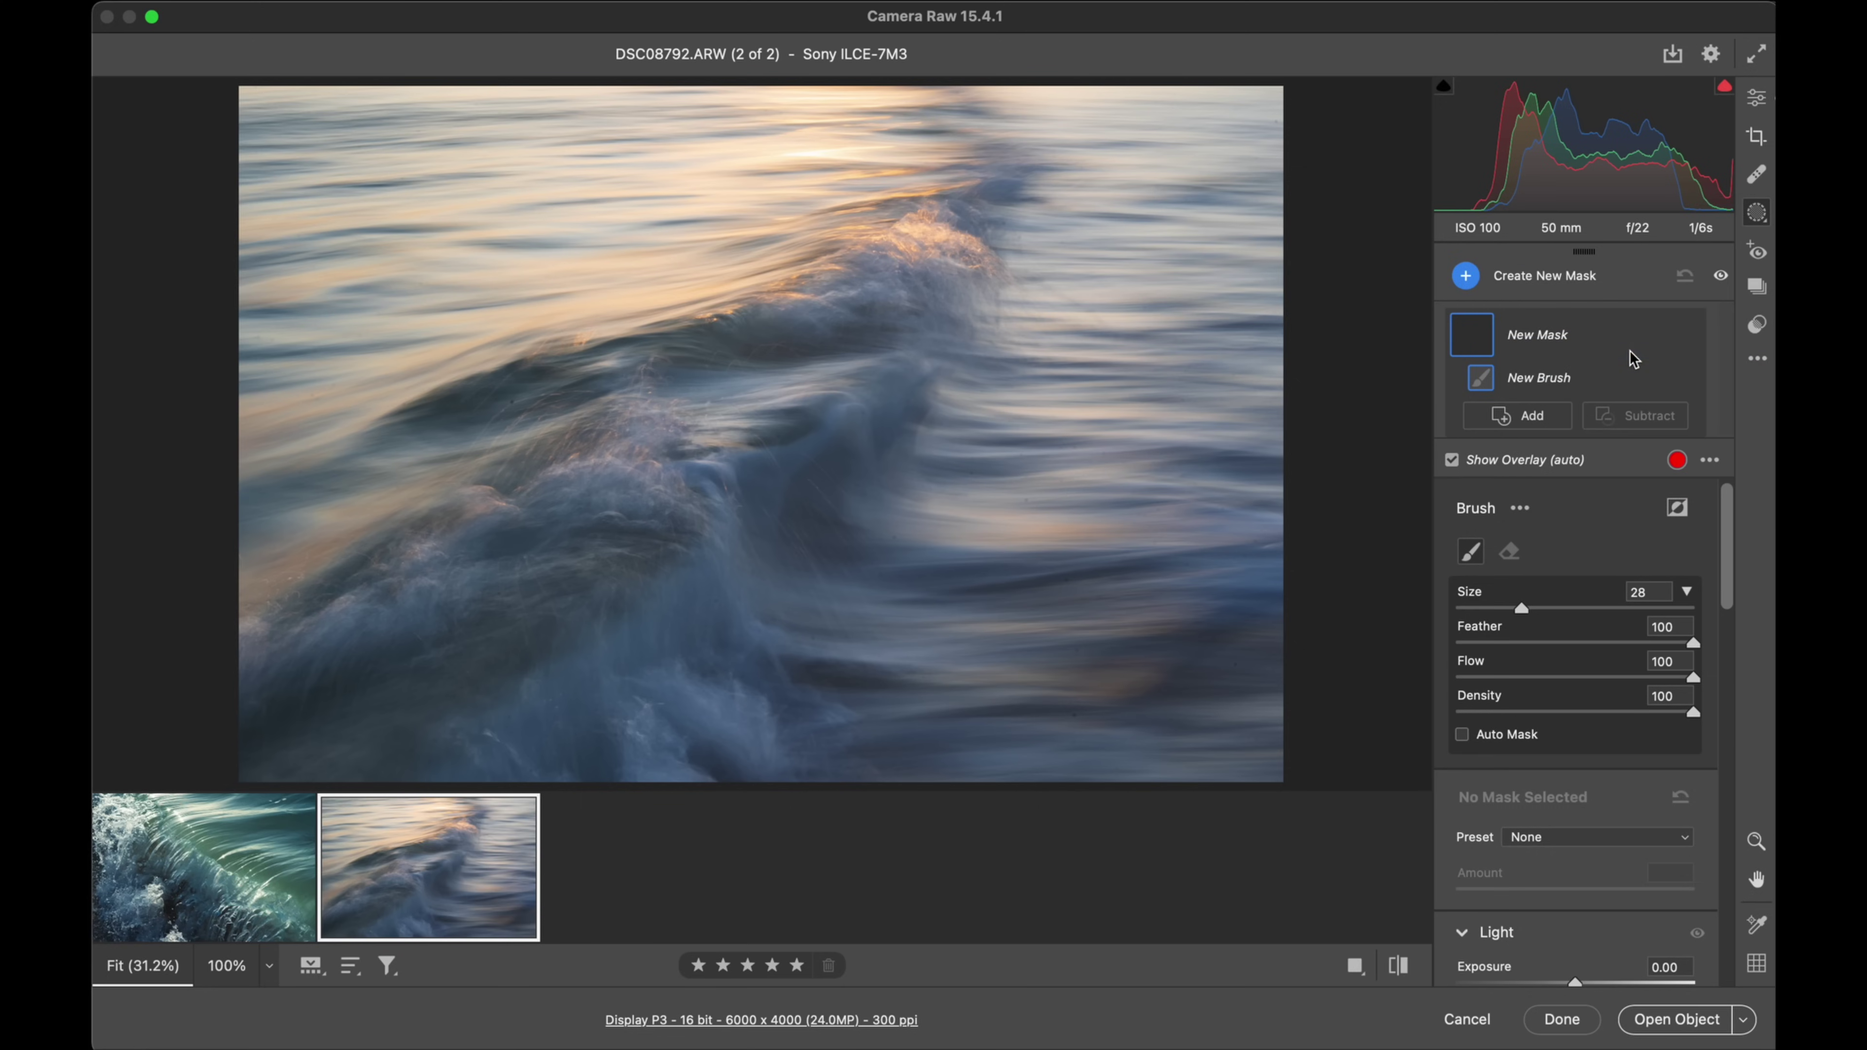
scroll(1564, 746, "down", 5)
left_click(1593, 802)
scroll(1591, 803, "down", 10)
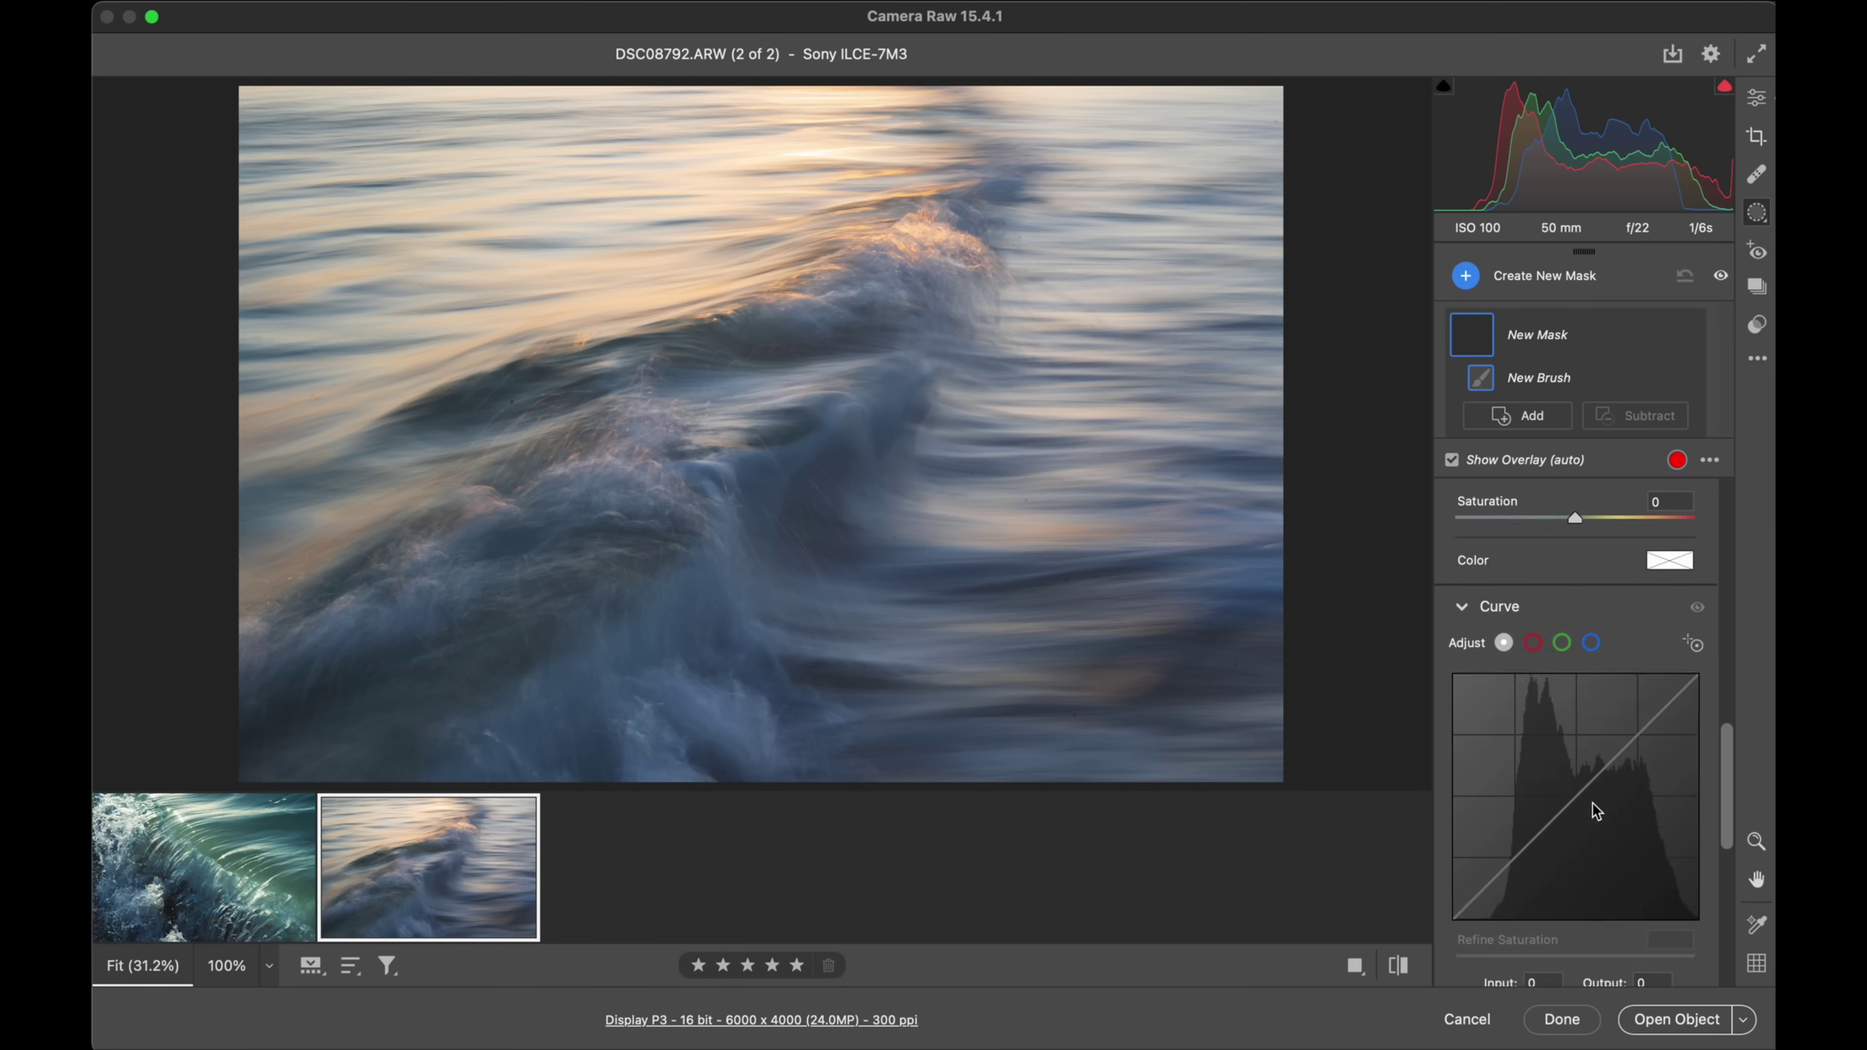
scroll(1592, 802, "down", 3)
left_click(1553, 848)
left_click_drag(1552, 849, 1551, 849)
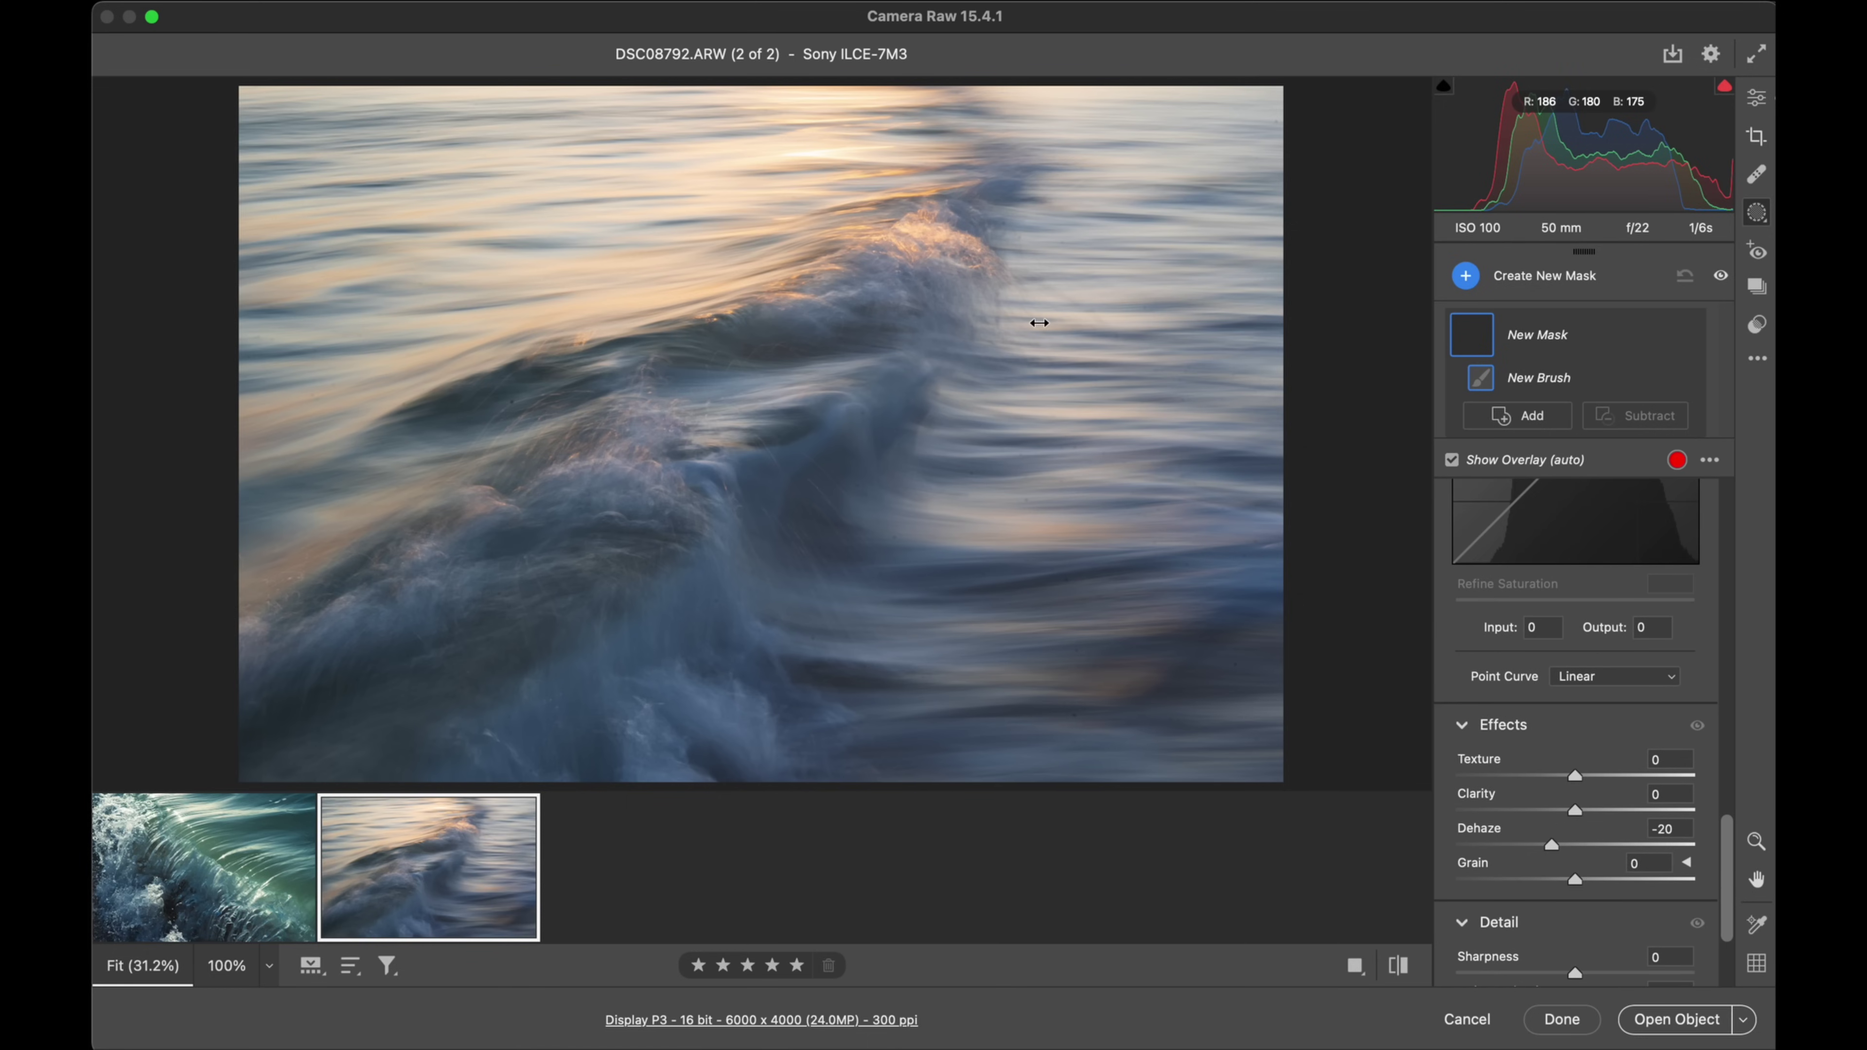
Step: Paint the mask across the top of the photo with a larger brush, then ease Dehaze to -10
left_click_drag(1064, 323, 1083, 318)
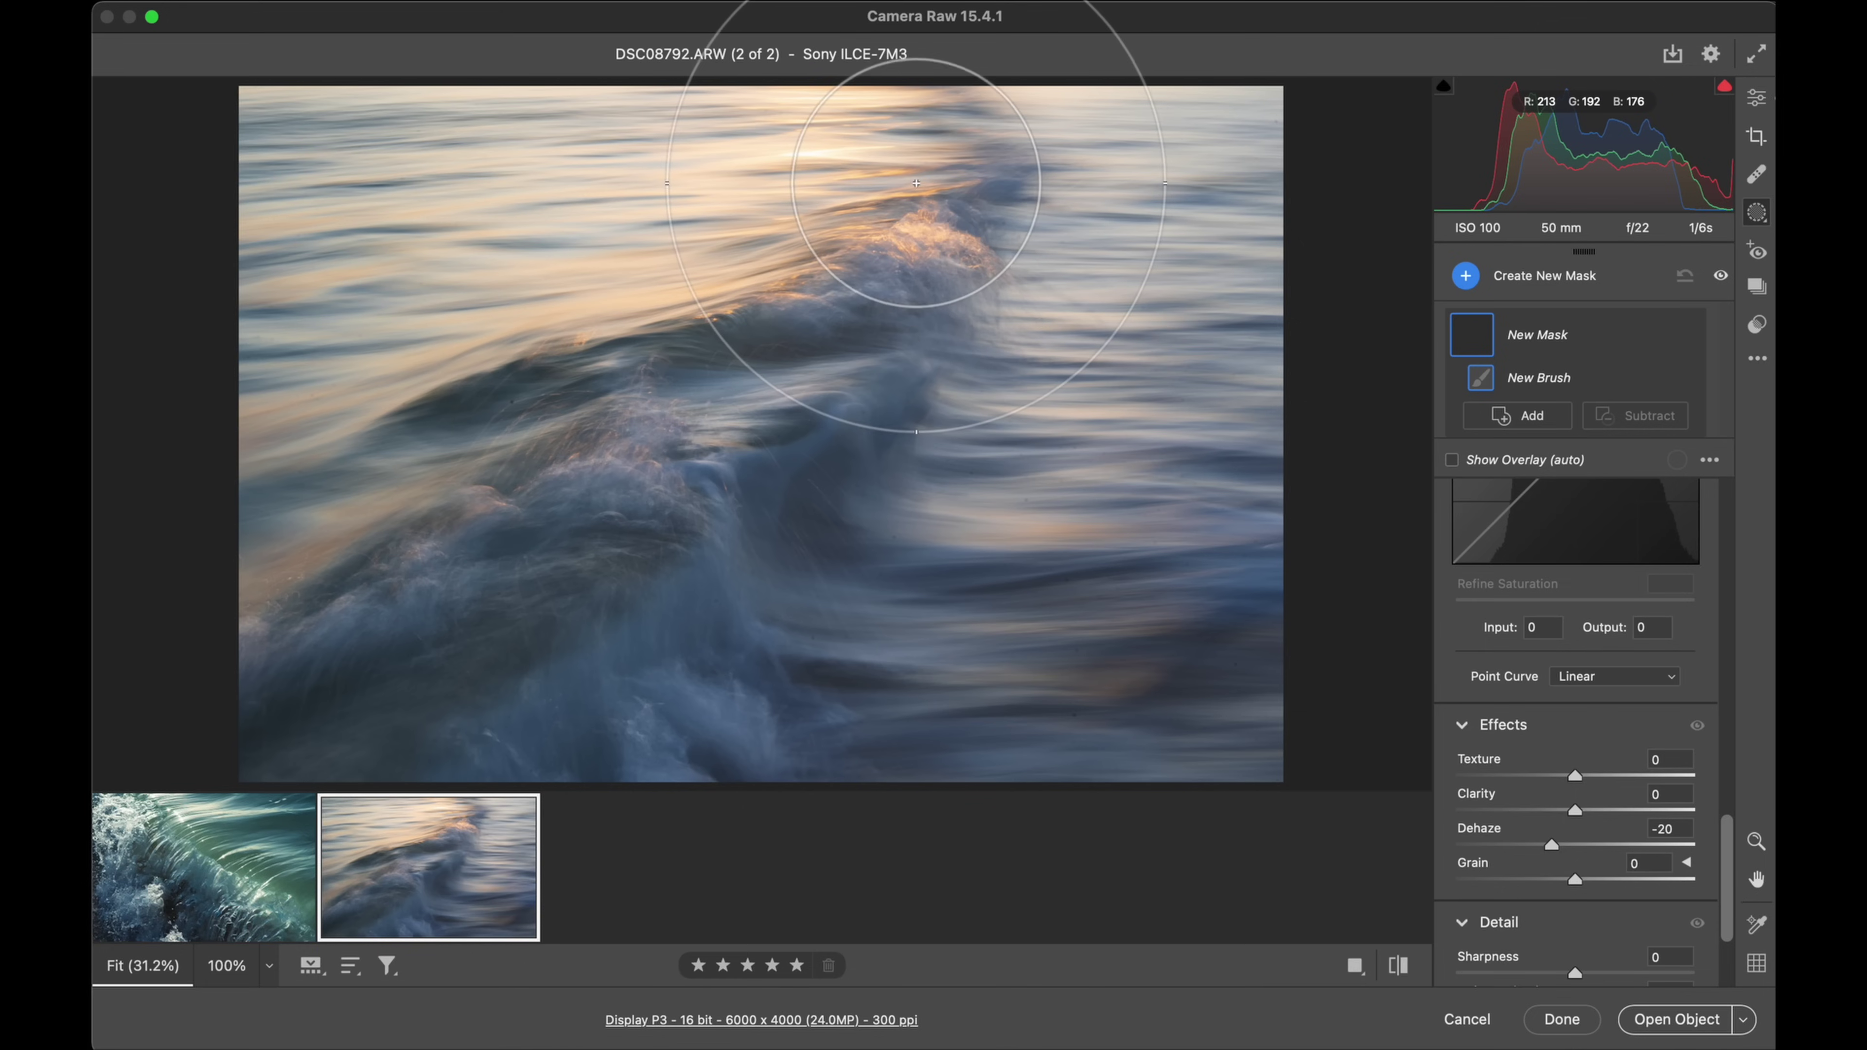
key("super+minus")
left_click_drag(798, 123, 791, 92)
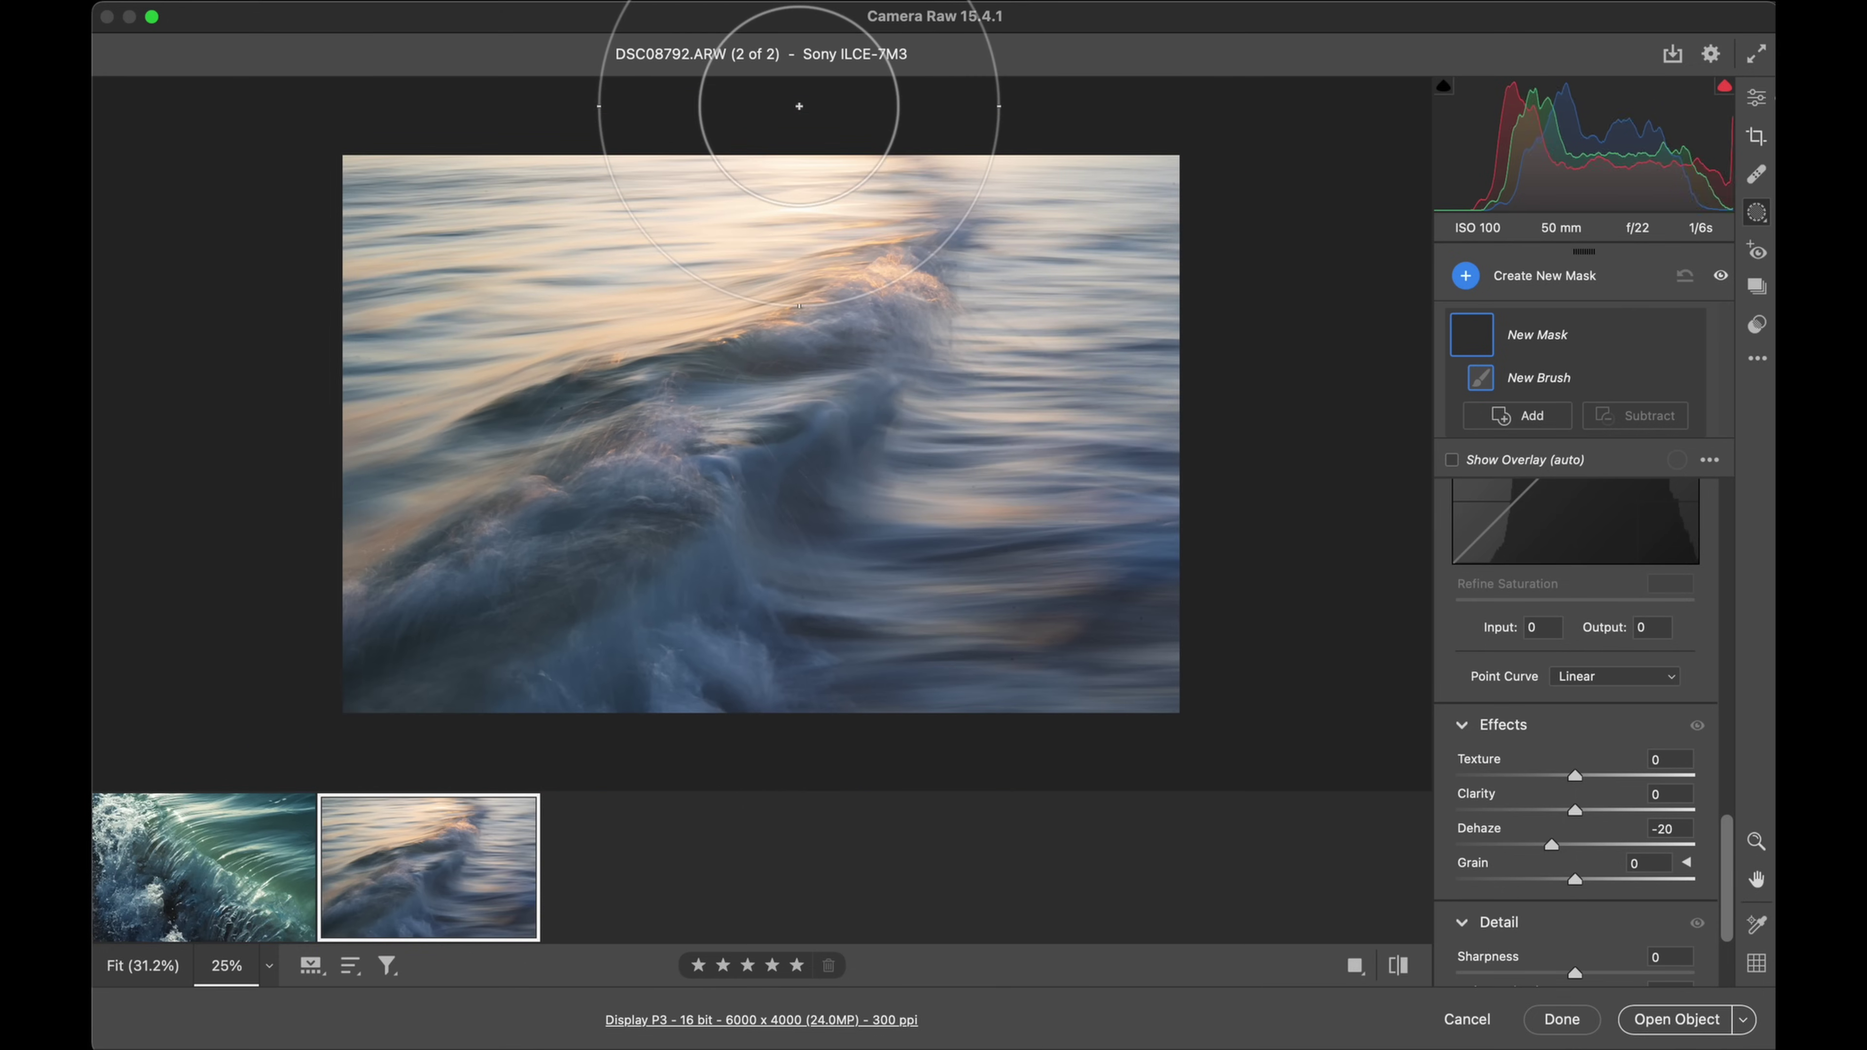
mouse_move(877, 134)
left_mouse_down()
mouse_move(654, 124)
mouse_move(925, 112)
left_mouse_up()
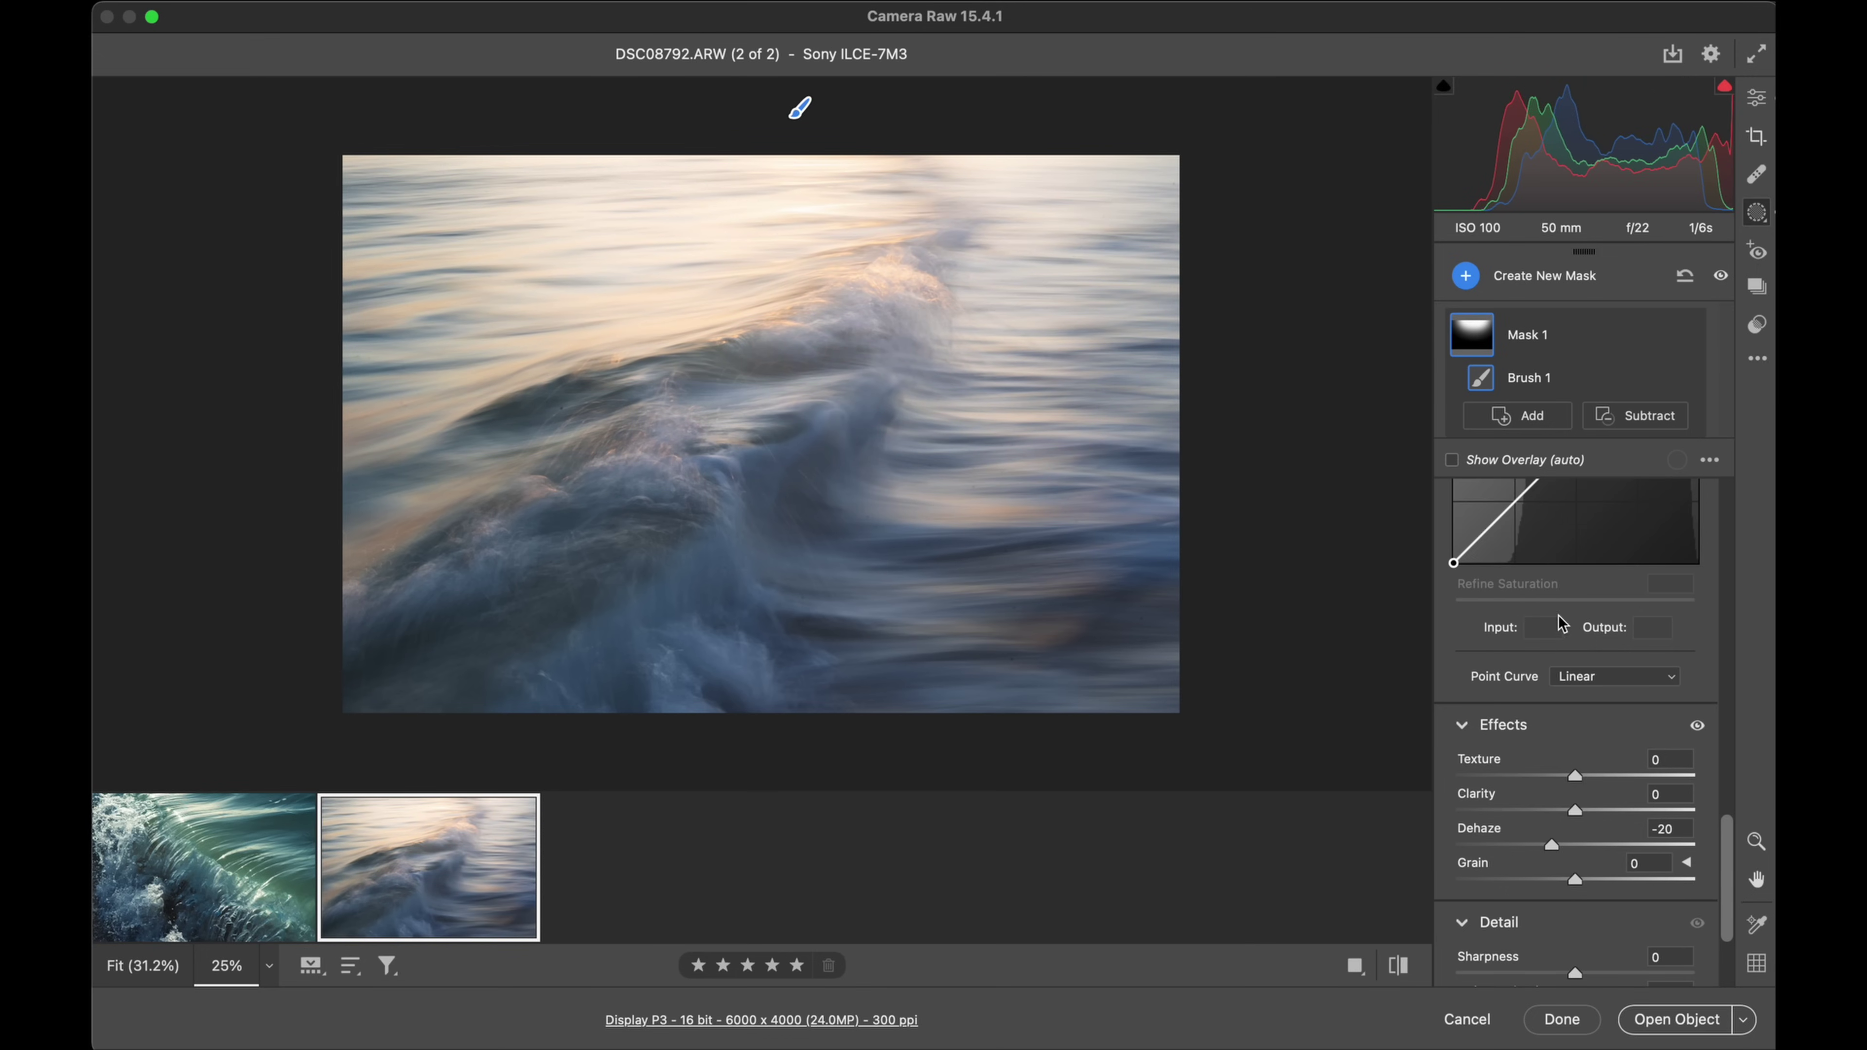
mouse_move(1558, 850)
left_mouse_down()
mouse_move(1583, 854)
mouse_move(1563, 853)
left_mouse_up()
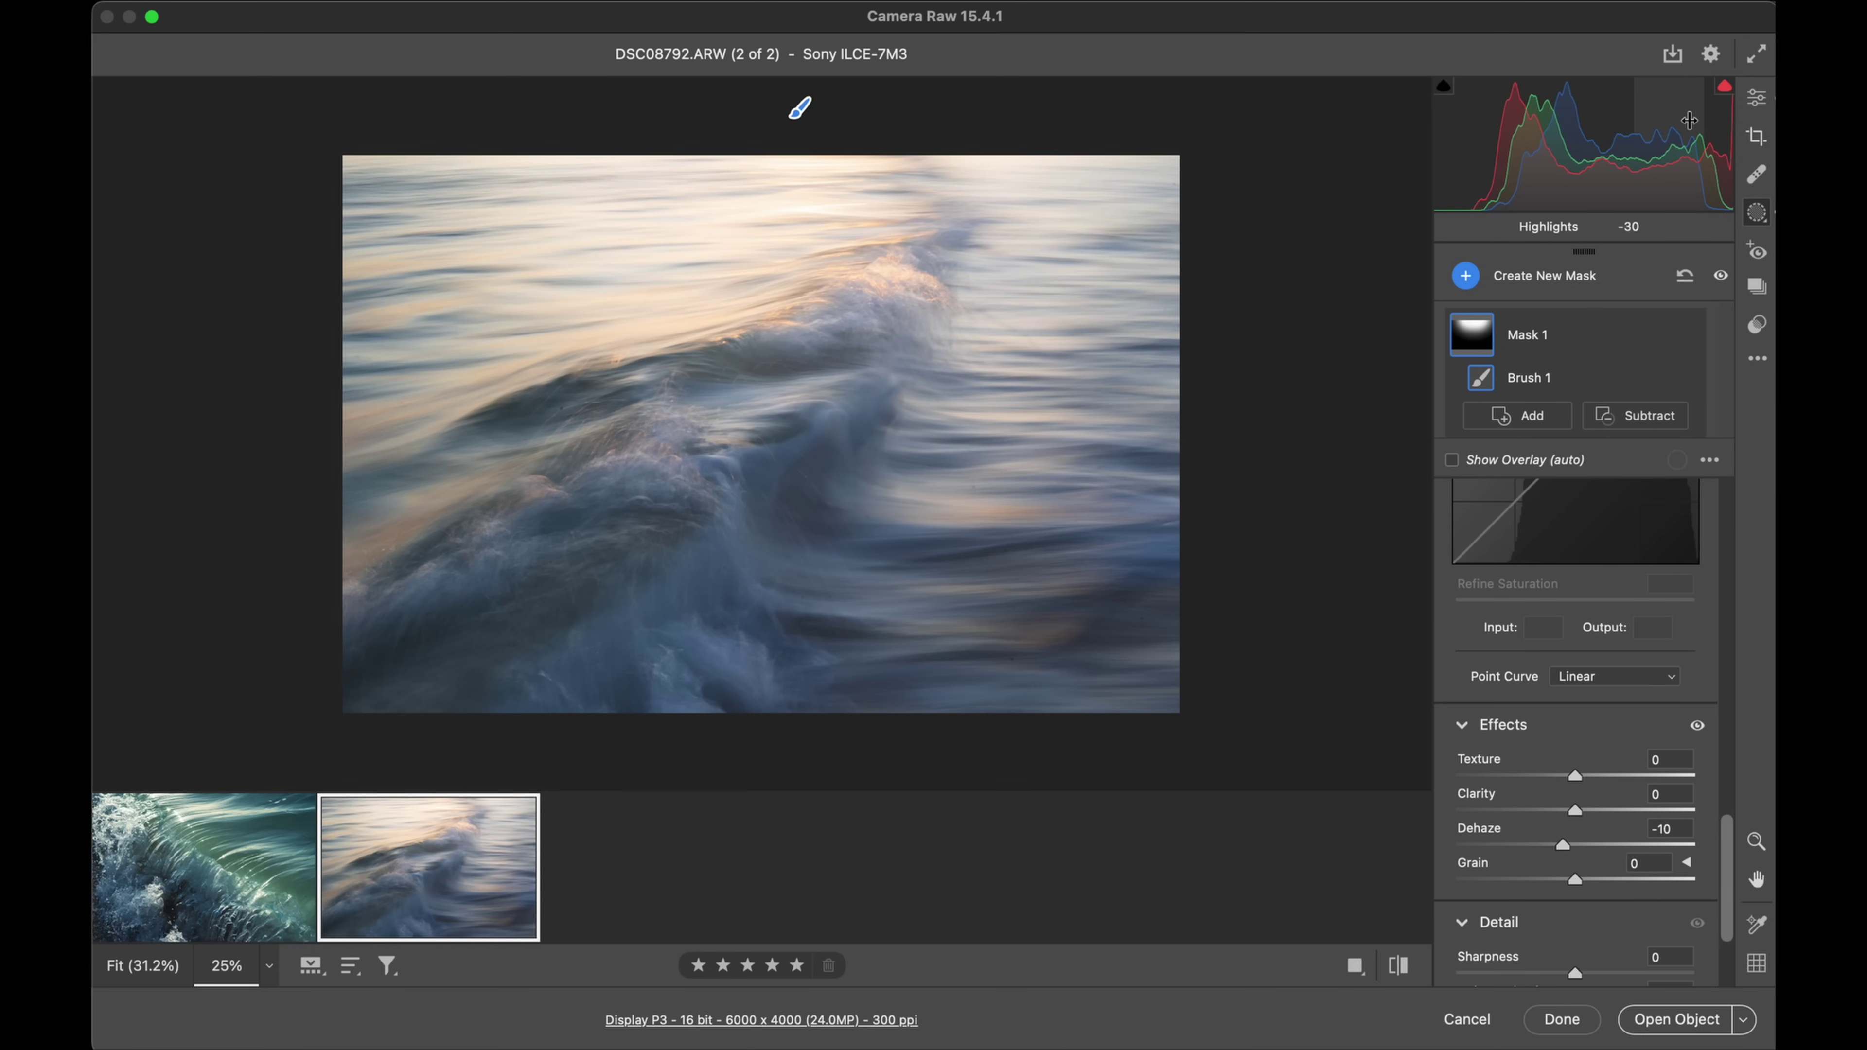
left_click(1756, 97)
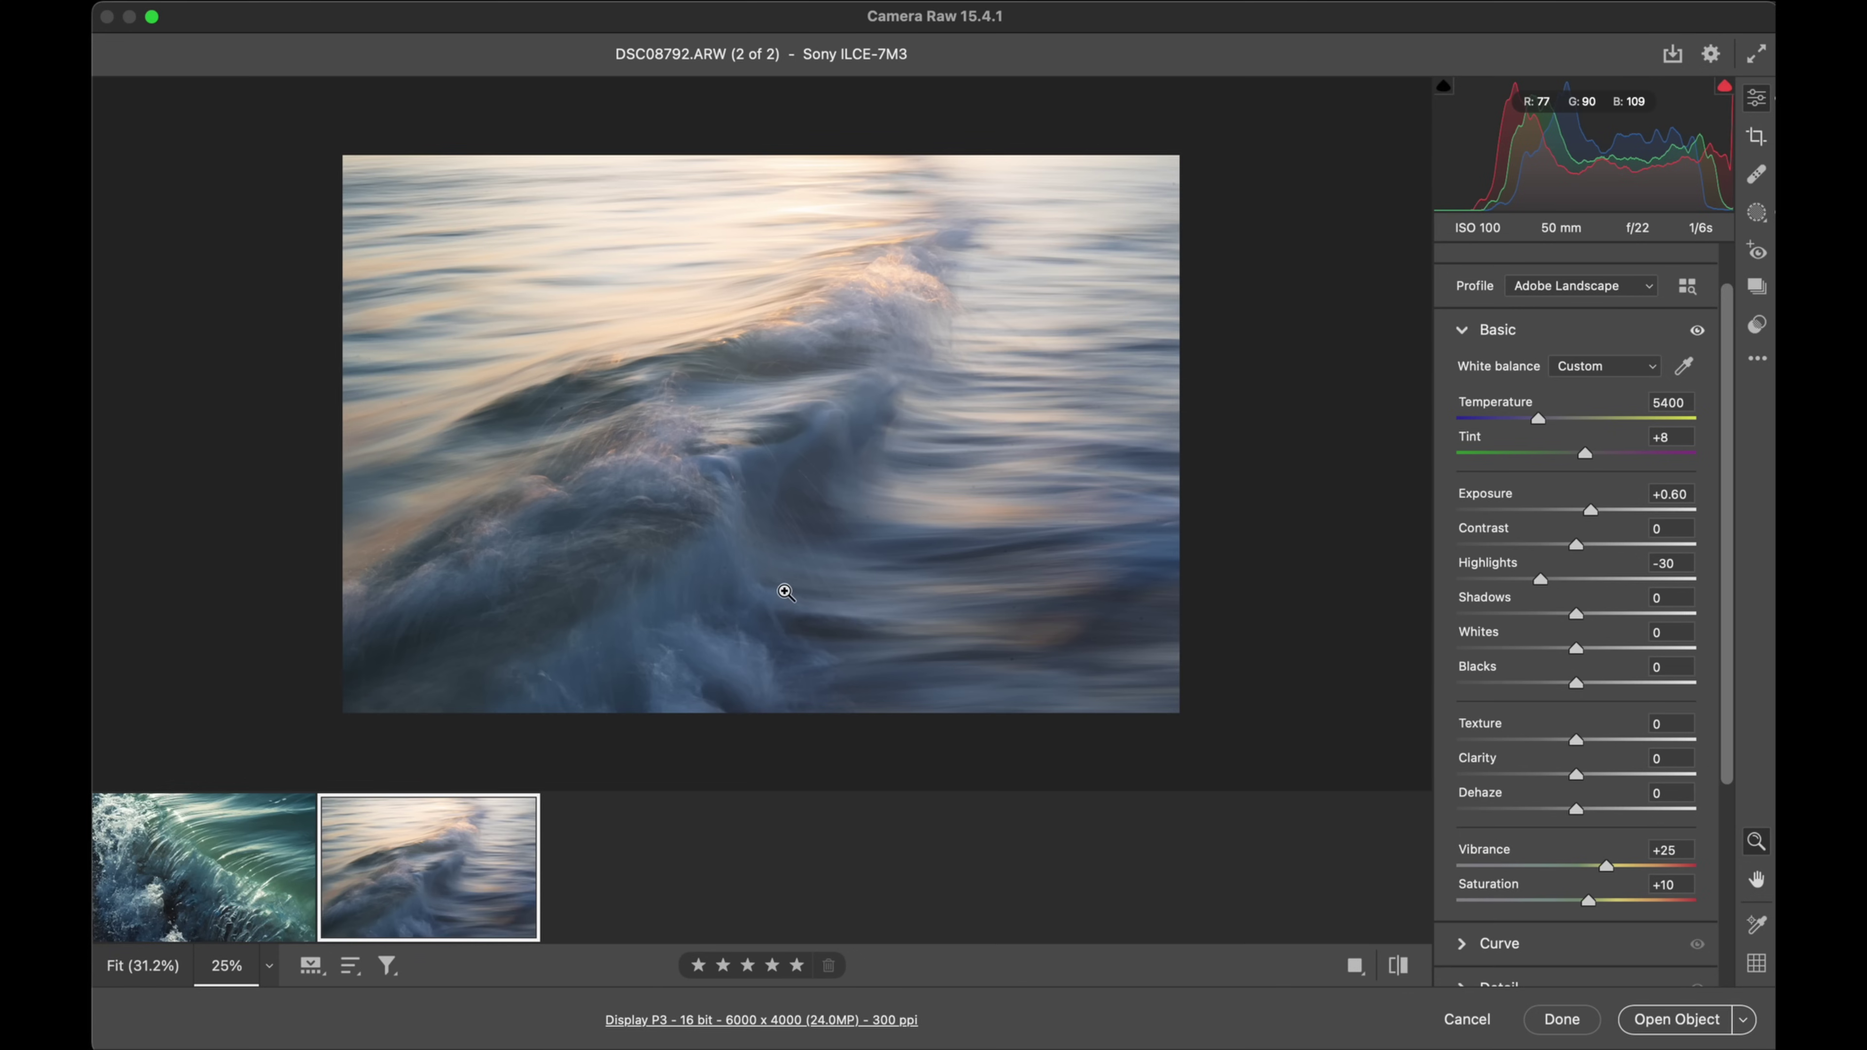
left_click_drag(837, 625, 1116, 629)
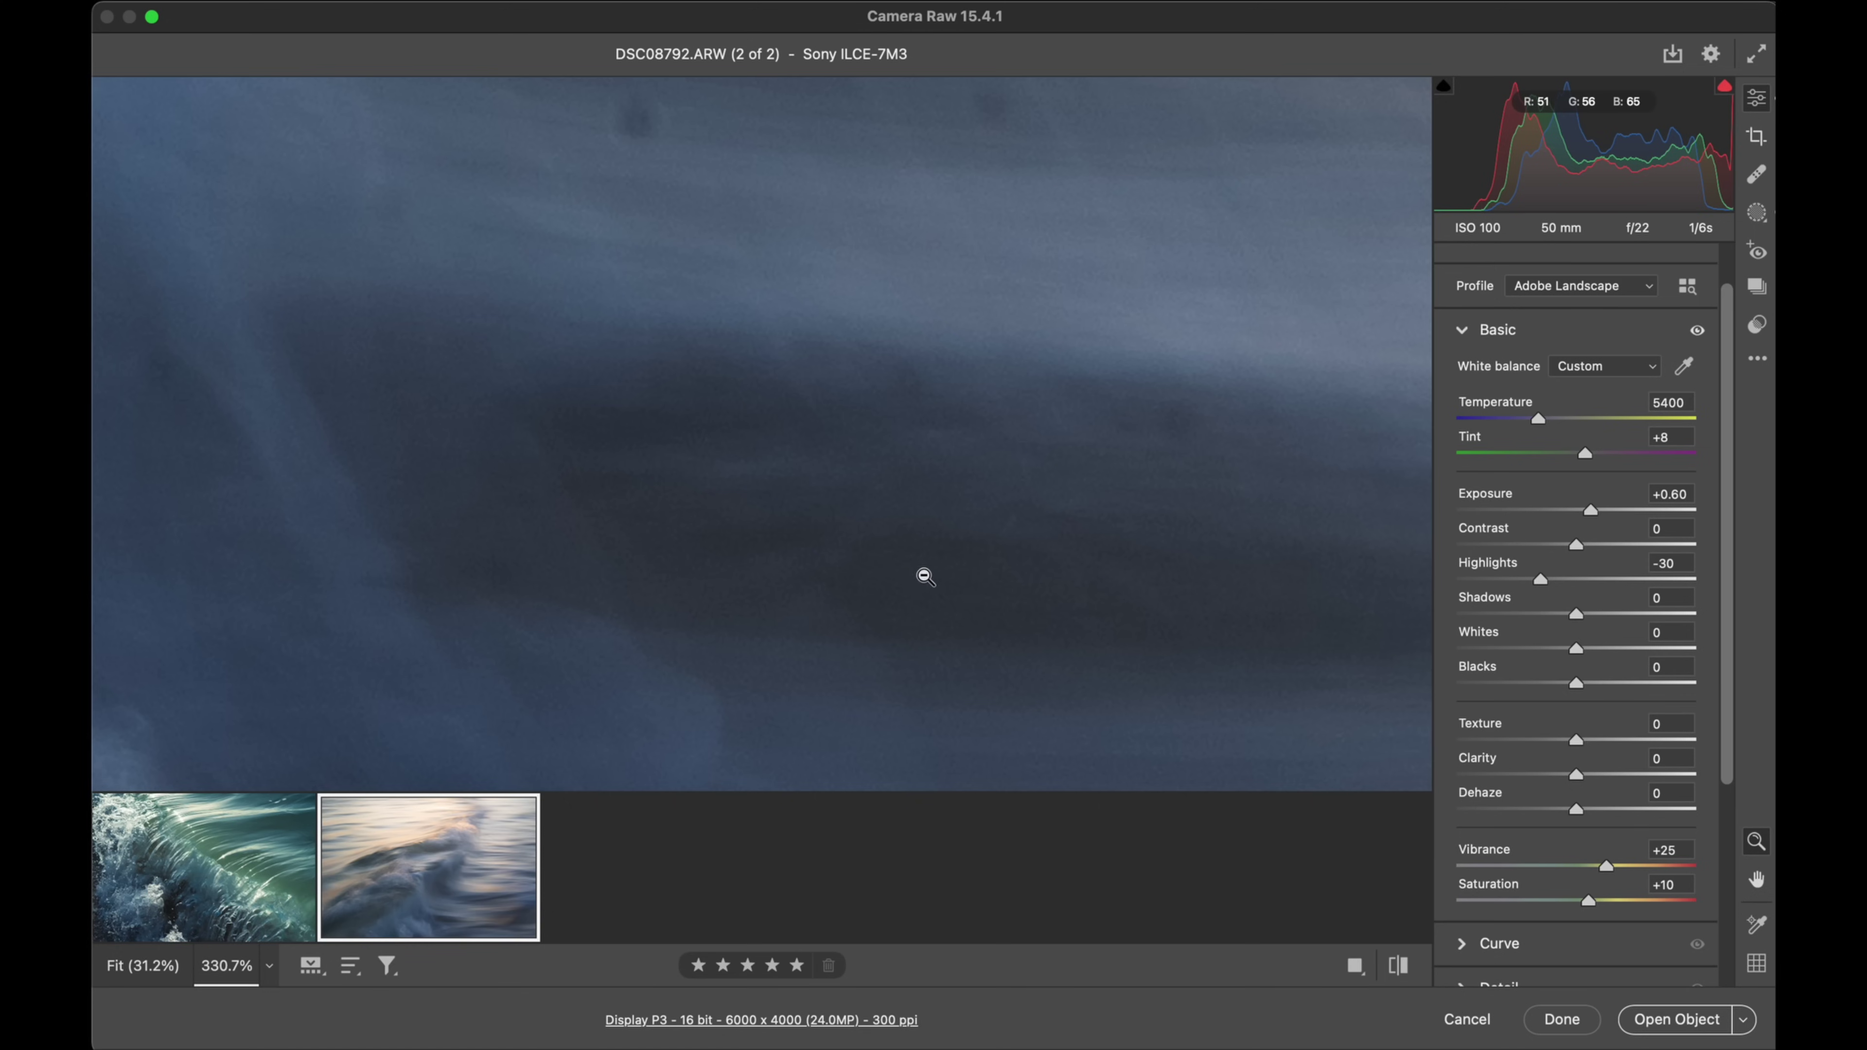
left_click(906, 561)
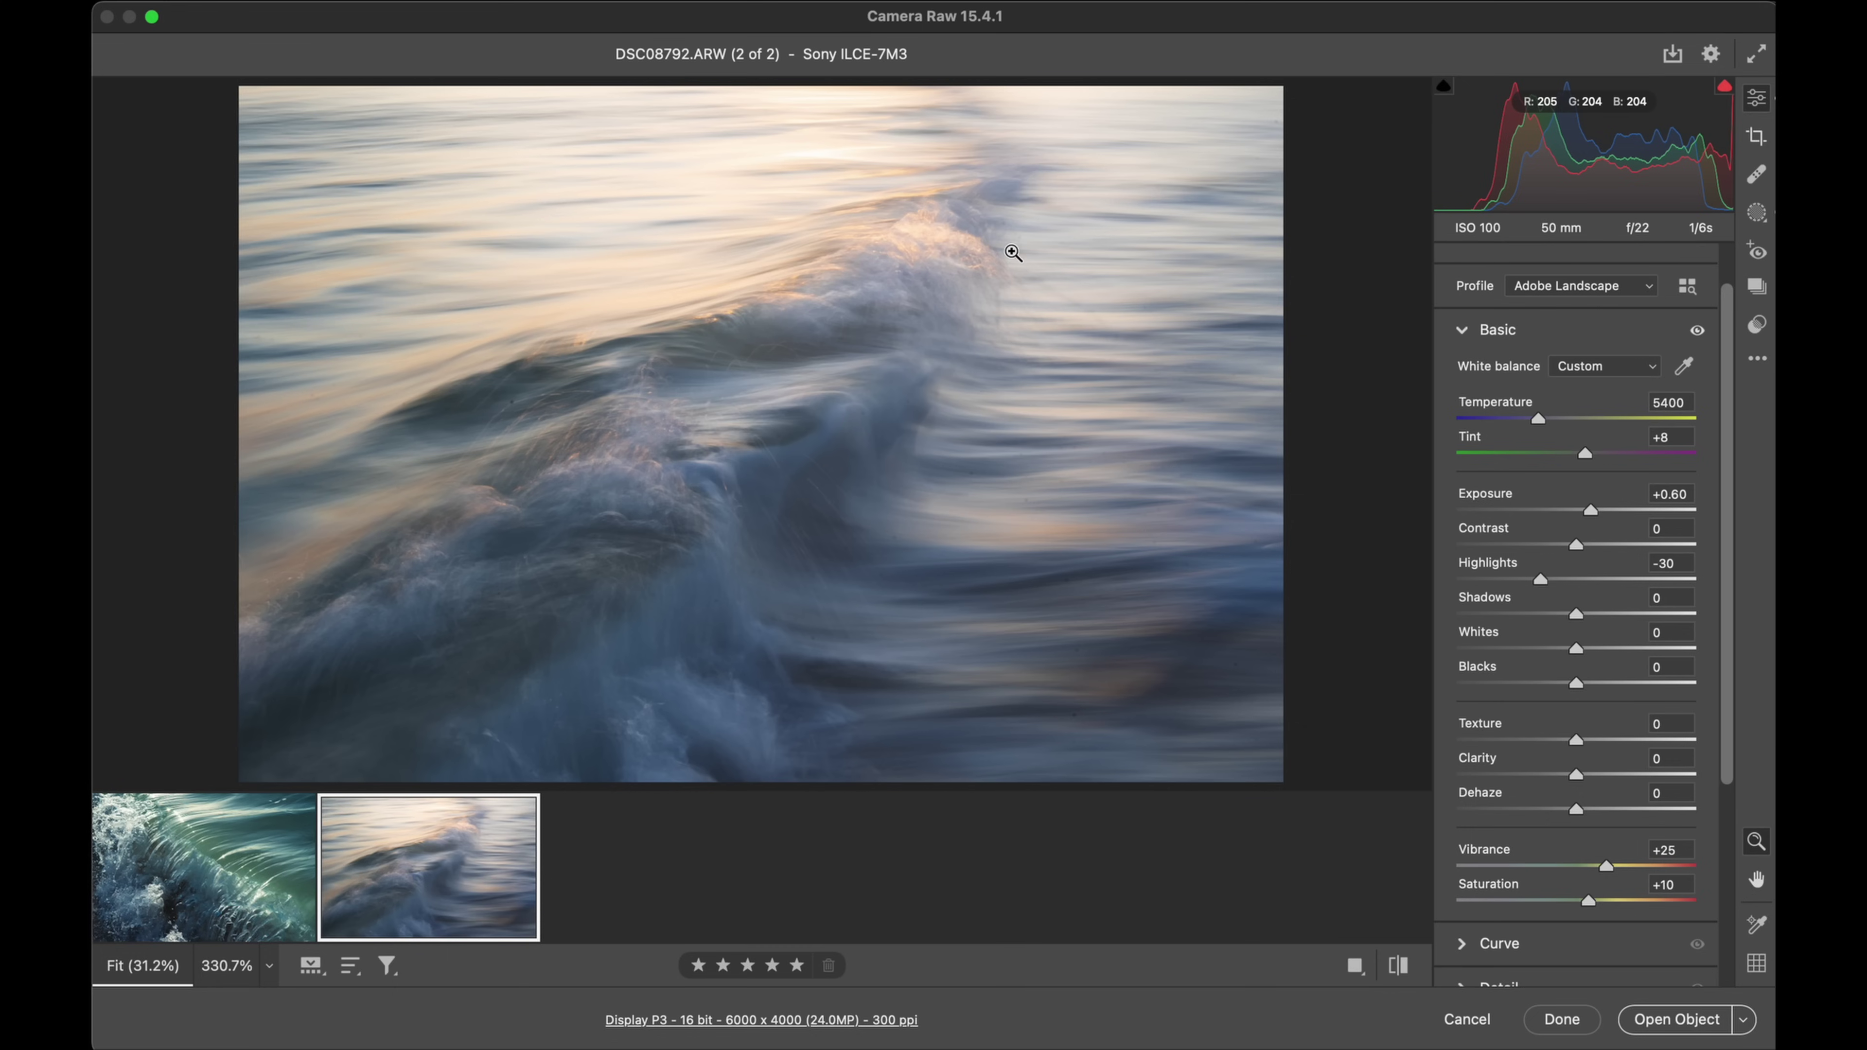
left_click_drag(988, 205, 1063, 275)
left_click(1067, 273)
Step: Lower Mask 1's exposure to +0.40 and warm its Temperature to +5
key("shift+w")
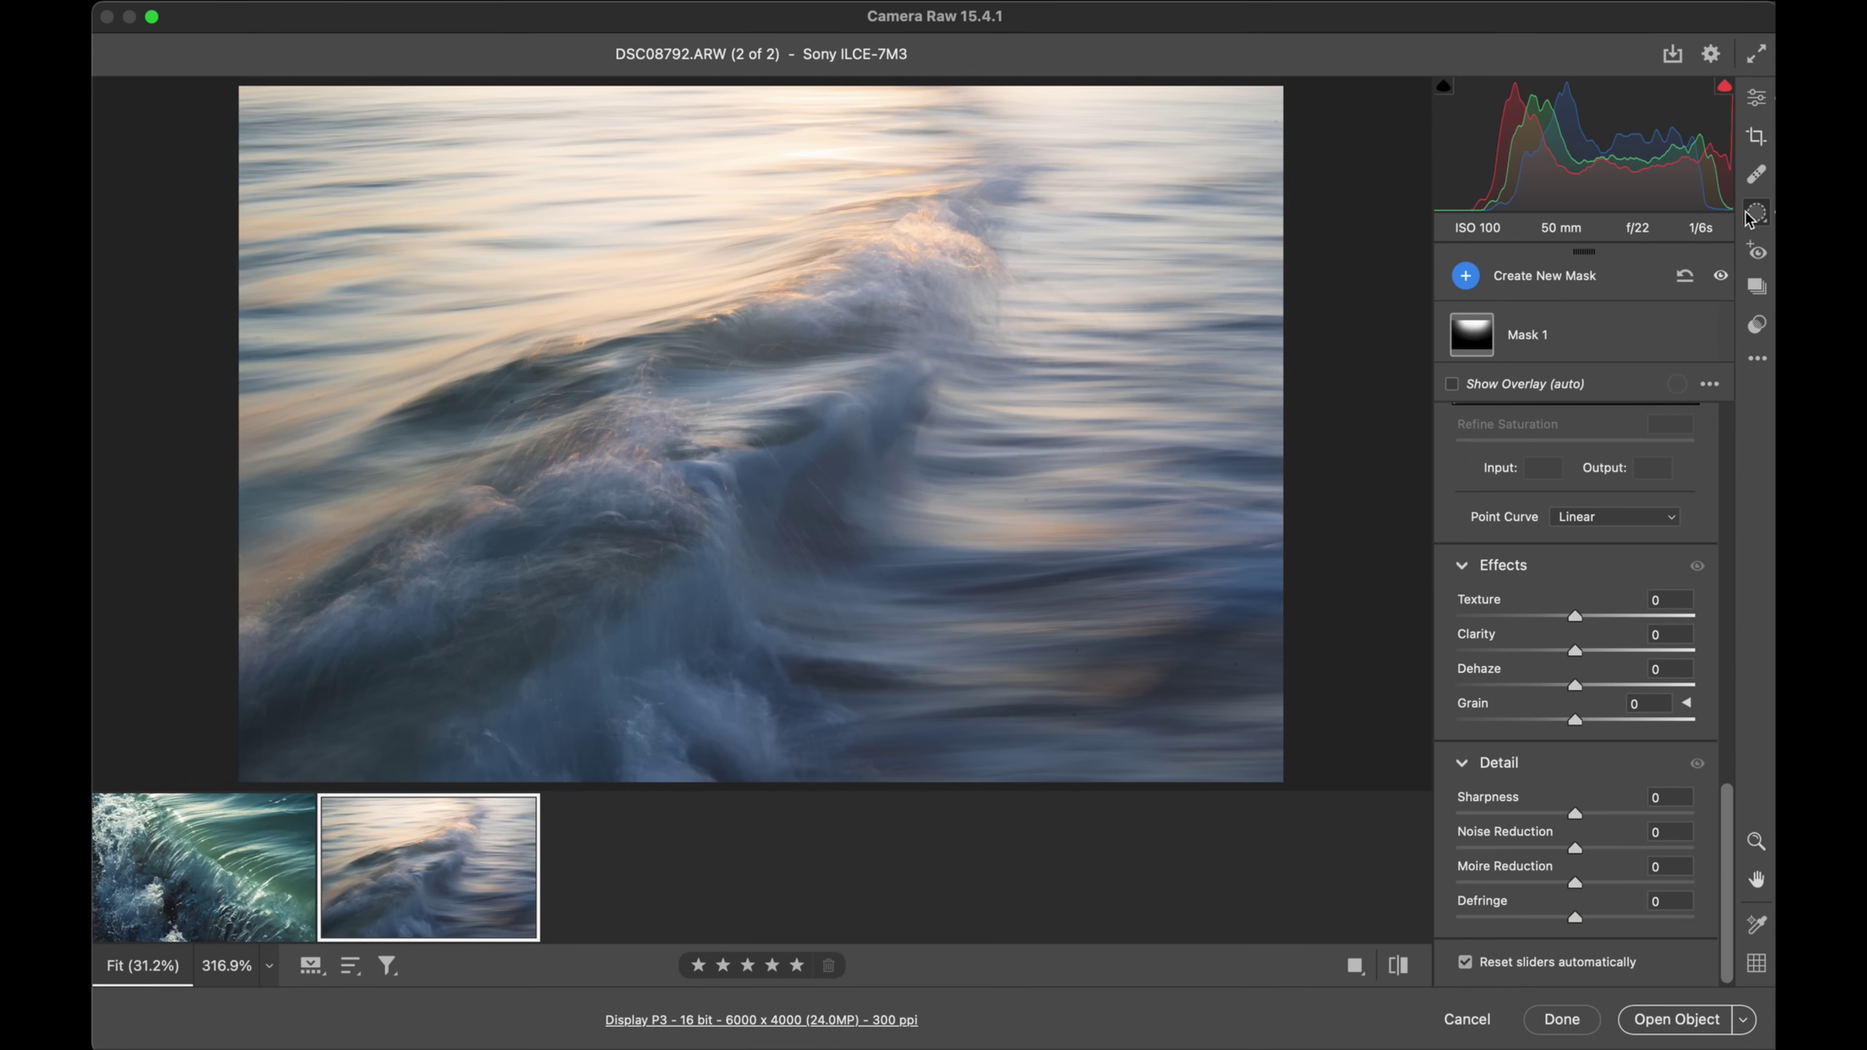
mouse_move(1472, 352)
scroll(1544, 735, "down", 3)
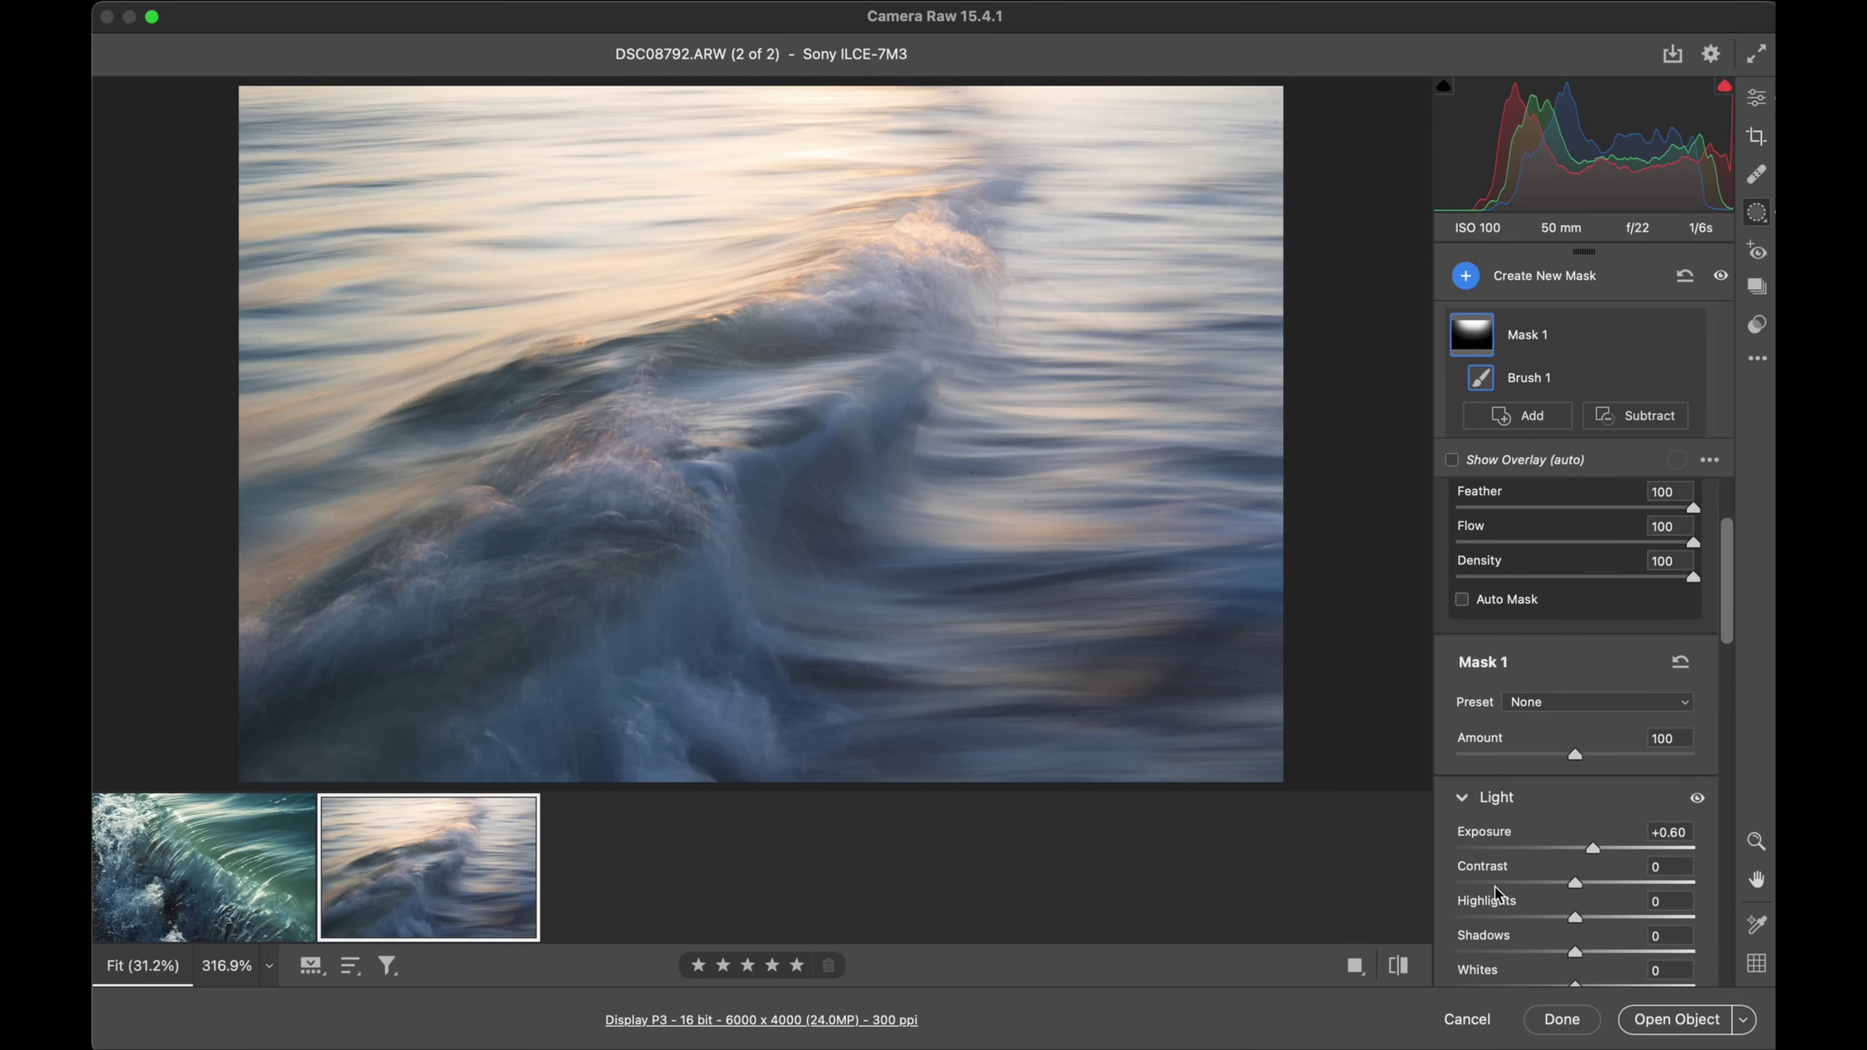
left_click_drag(1600, 857, 1593, 859)
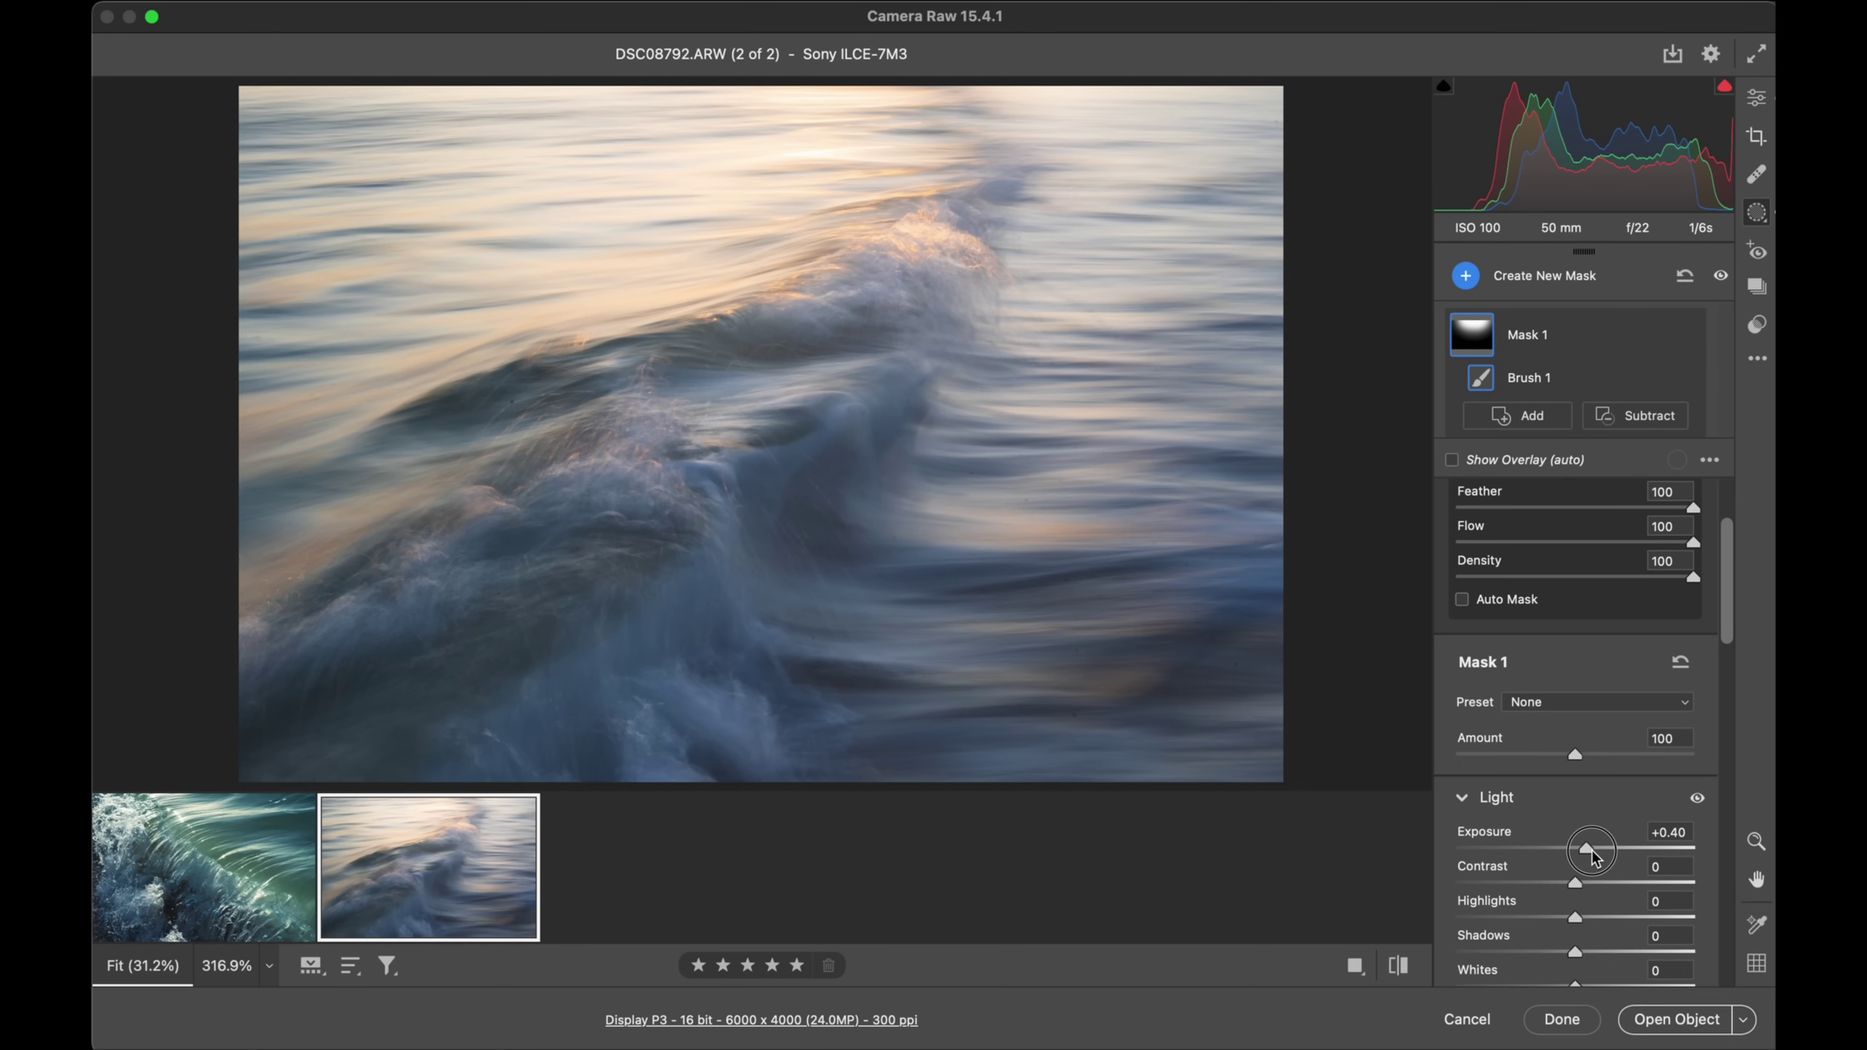
scroll(1591, 849, "down", 5)
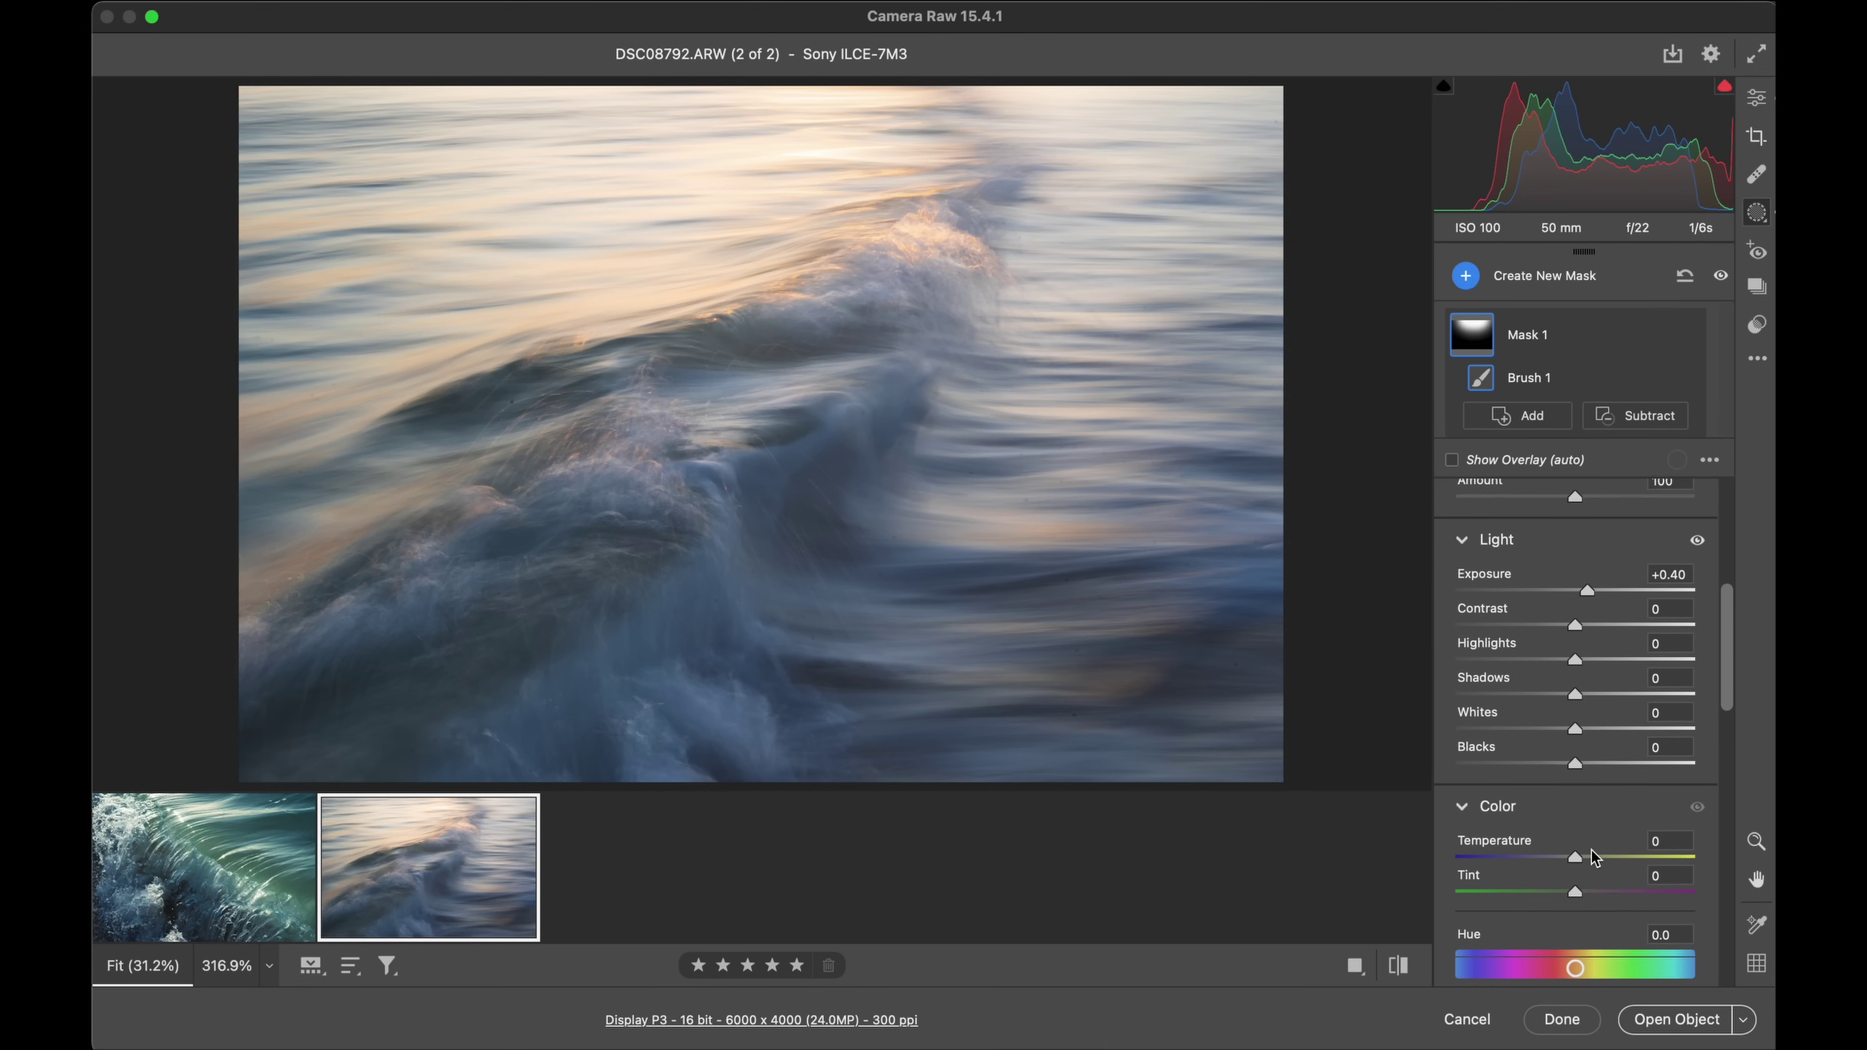
left_click(1584, 845)
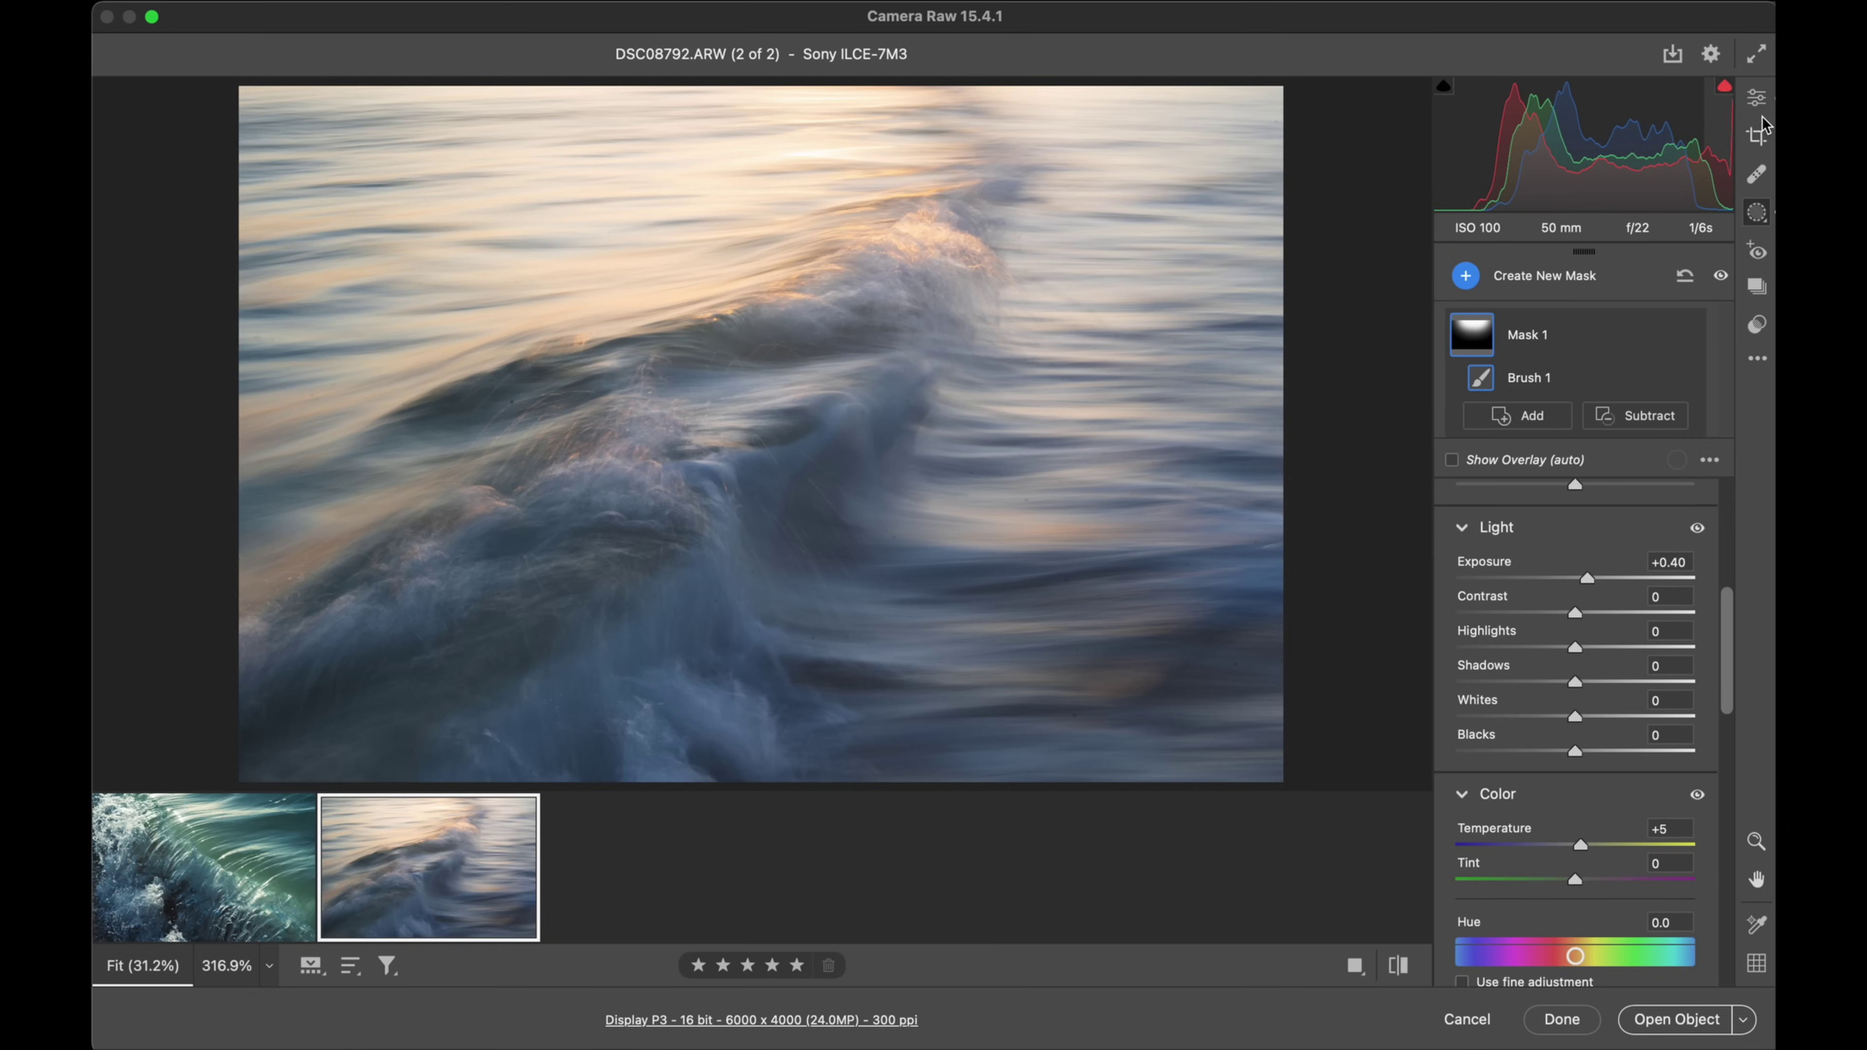
left_click(1756, 99)
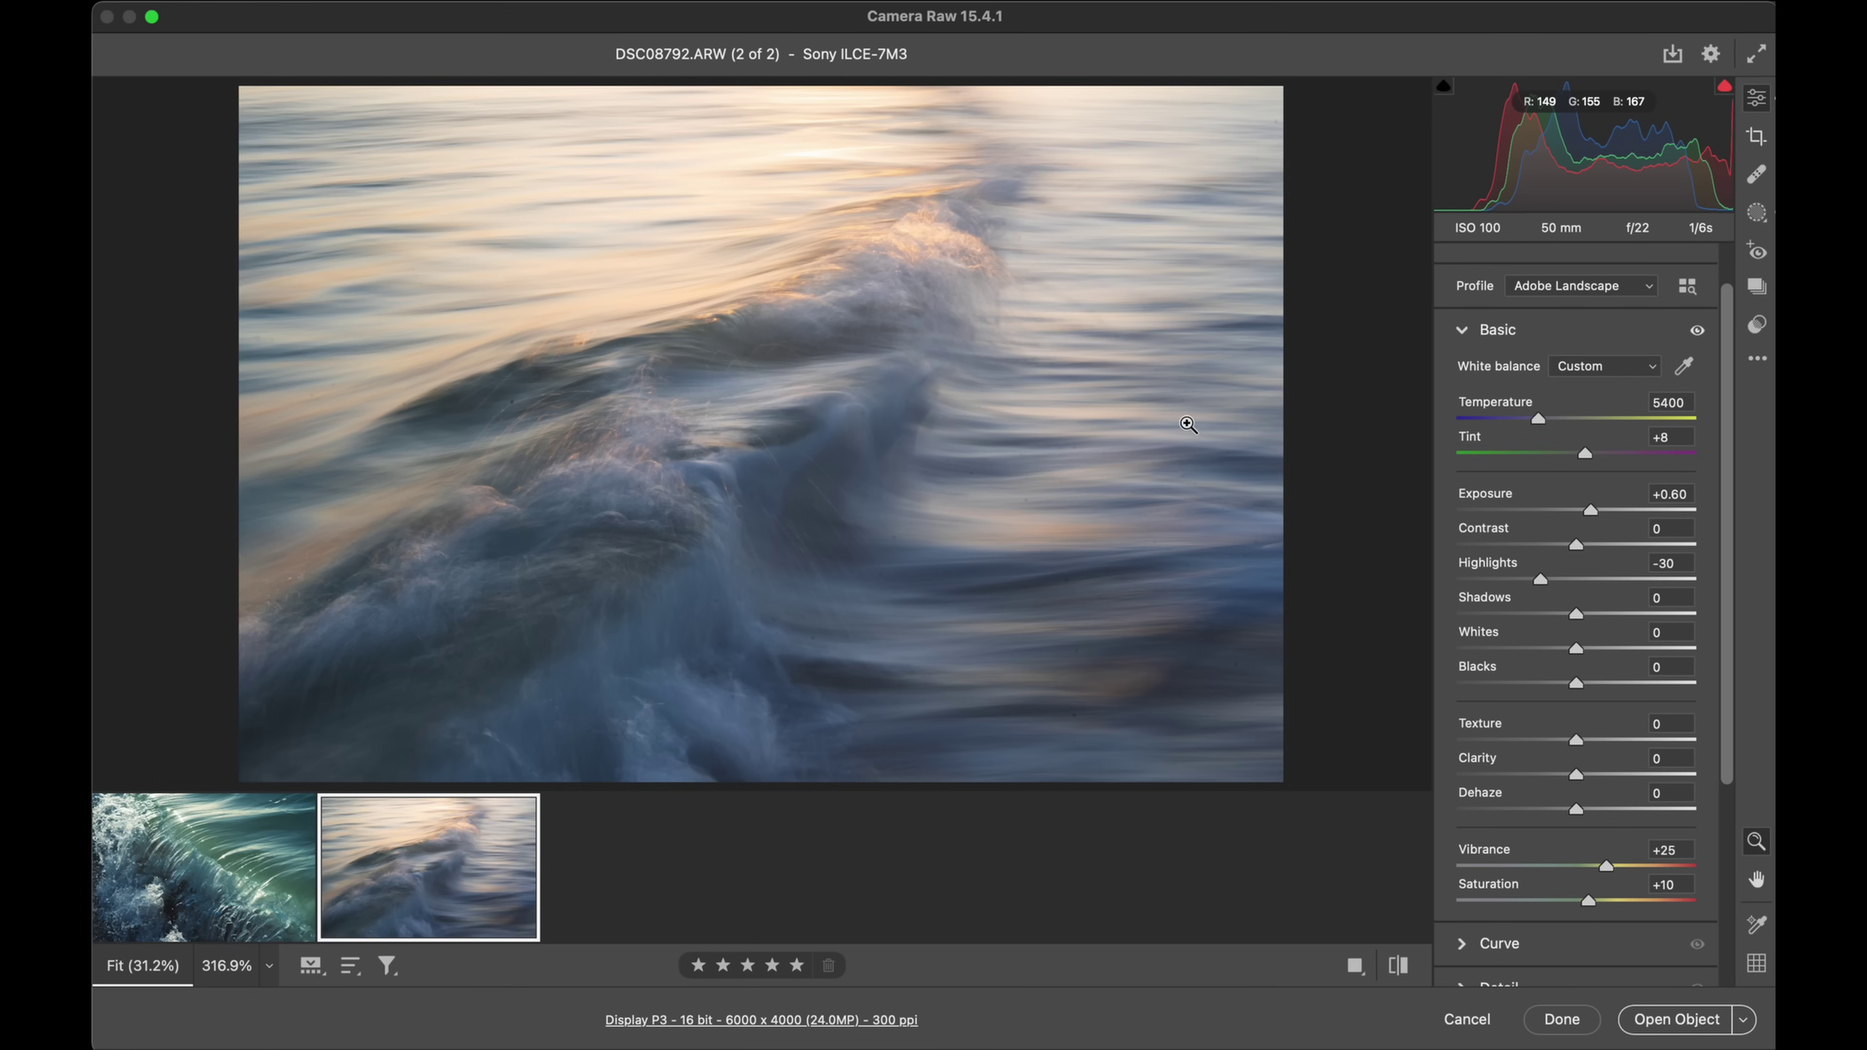
Step: Brush Mask 2 over the wave with Contrast raised beyond +35
key("k")
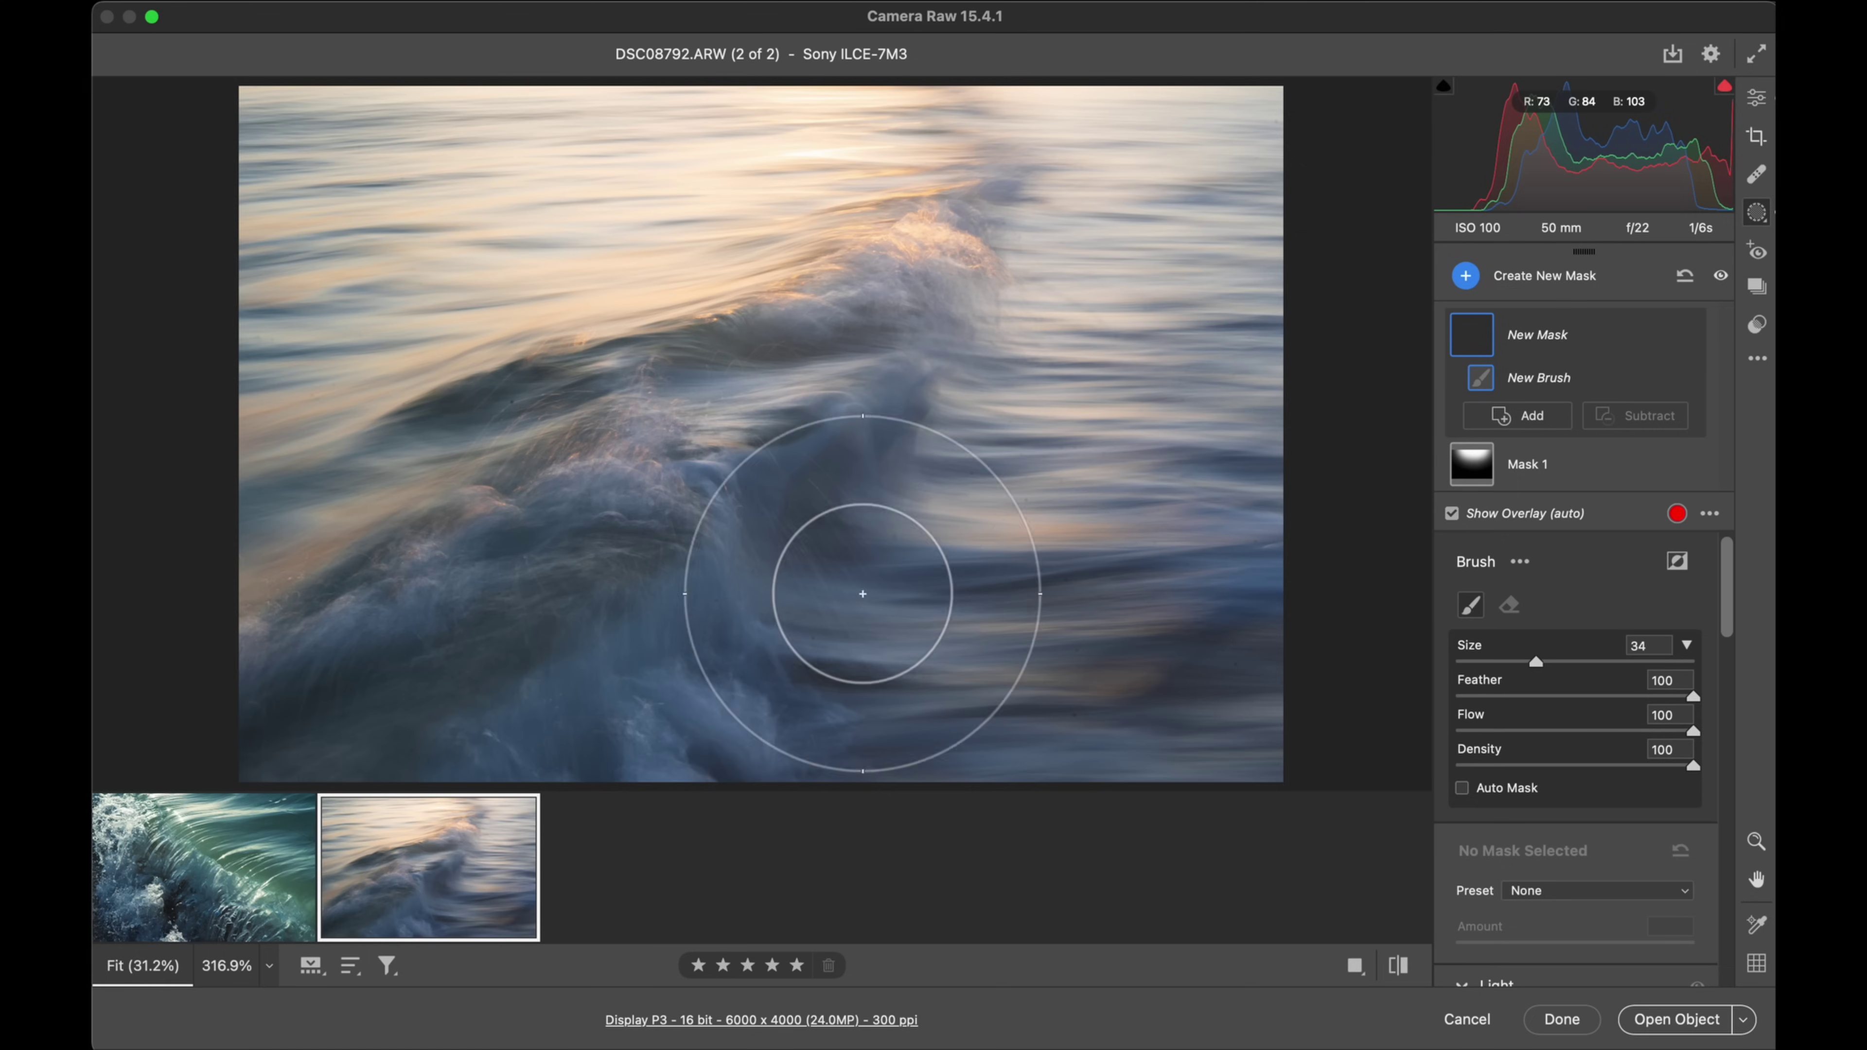
scroll(1537, 725, "down", 5)
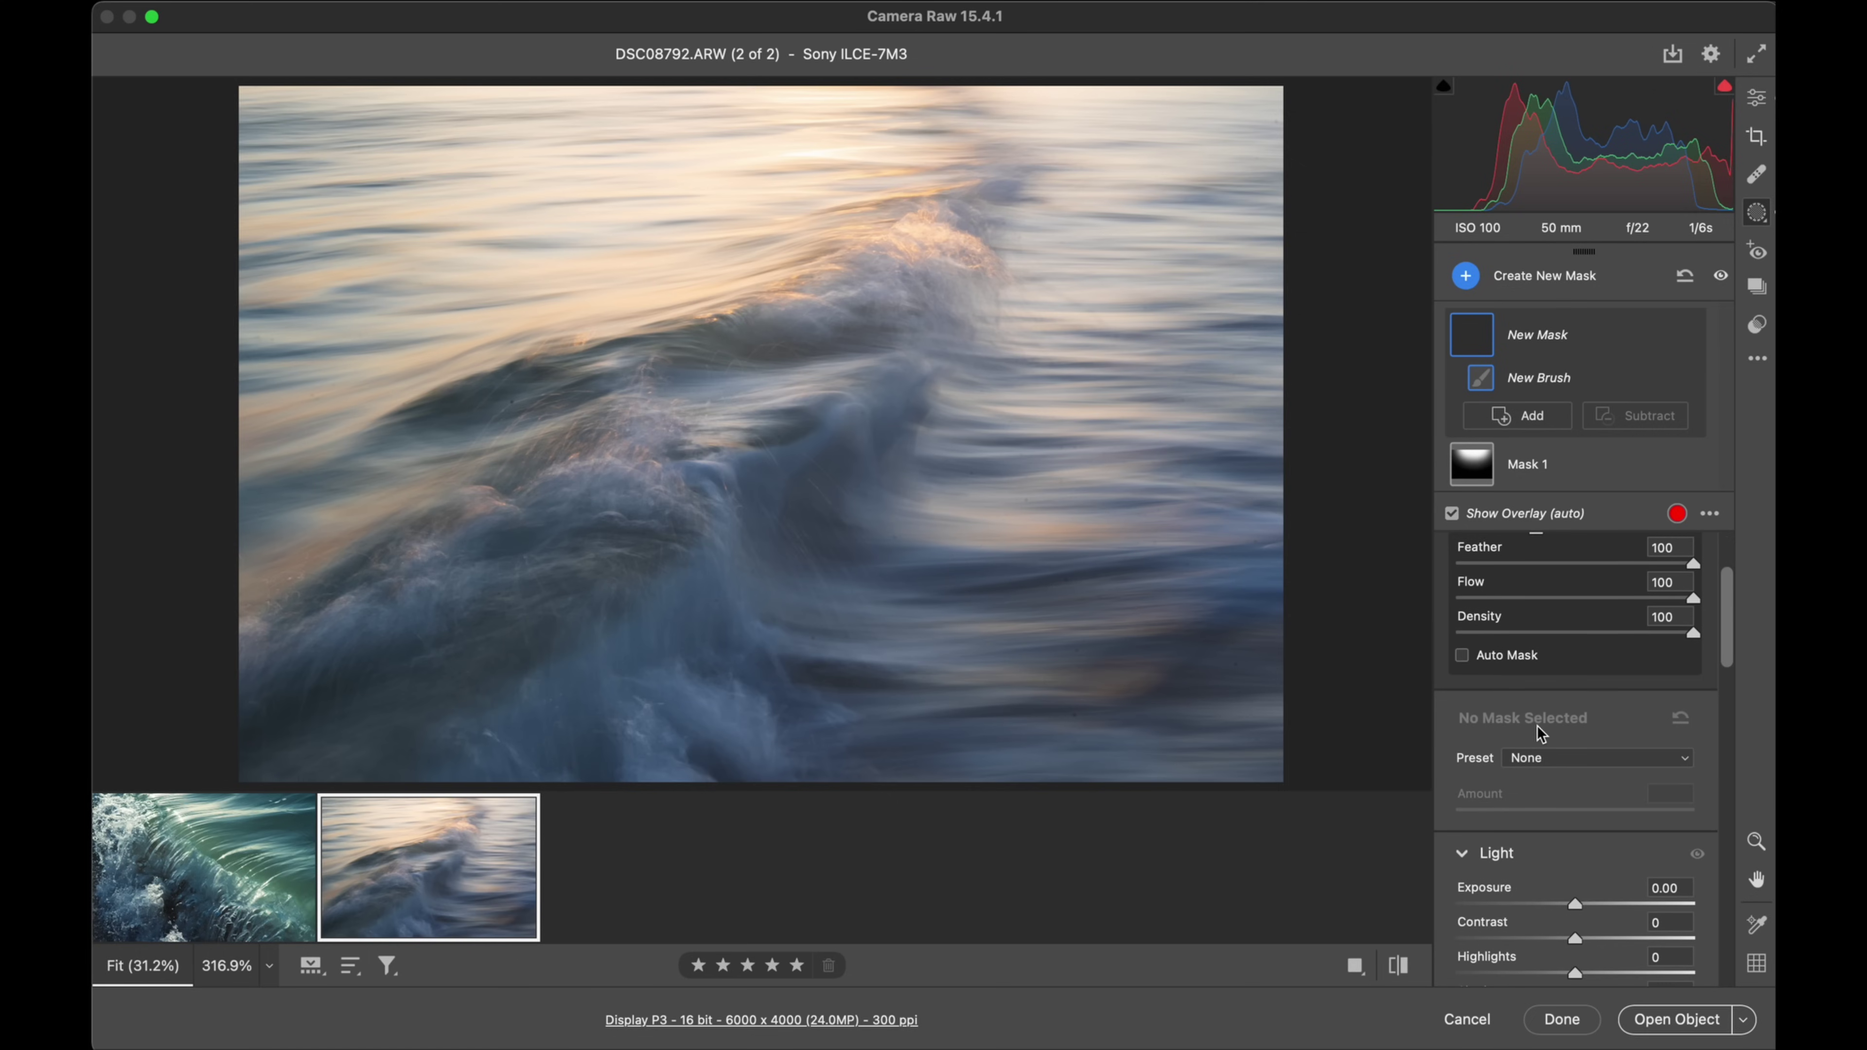
left_click_drag(1608, 815, 1616, 819)
mouse_move(1181, 547)
left_mouse_down()
mouse_move(1025, 575)
mouse_move(1079, 546)
mouse_move(646, 550)
mouse_move(402, 597)
mouse_move(421, 583)
mouse_move(1043, 492)
mouse_move(1104, 604)
mouse_move(373, 617)
mouse_move(1208, 542)
mouse_move(421, 646)
mouse_move(271, 687)
left_mouse_up()
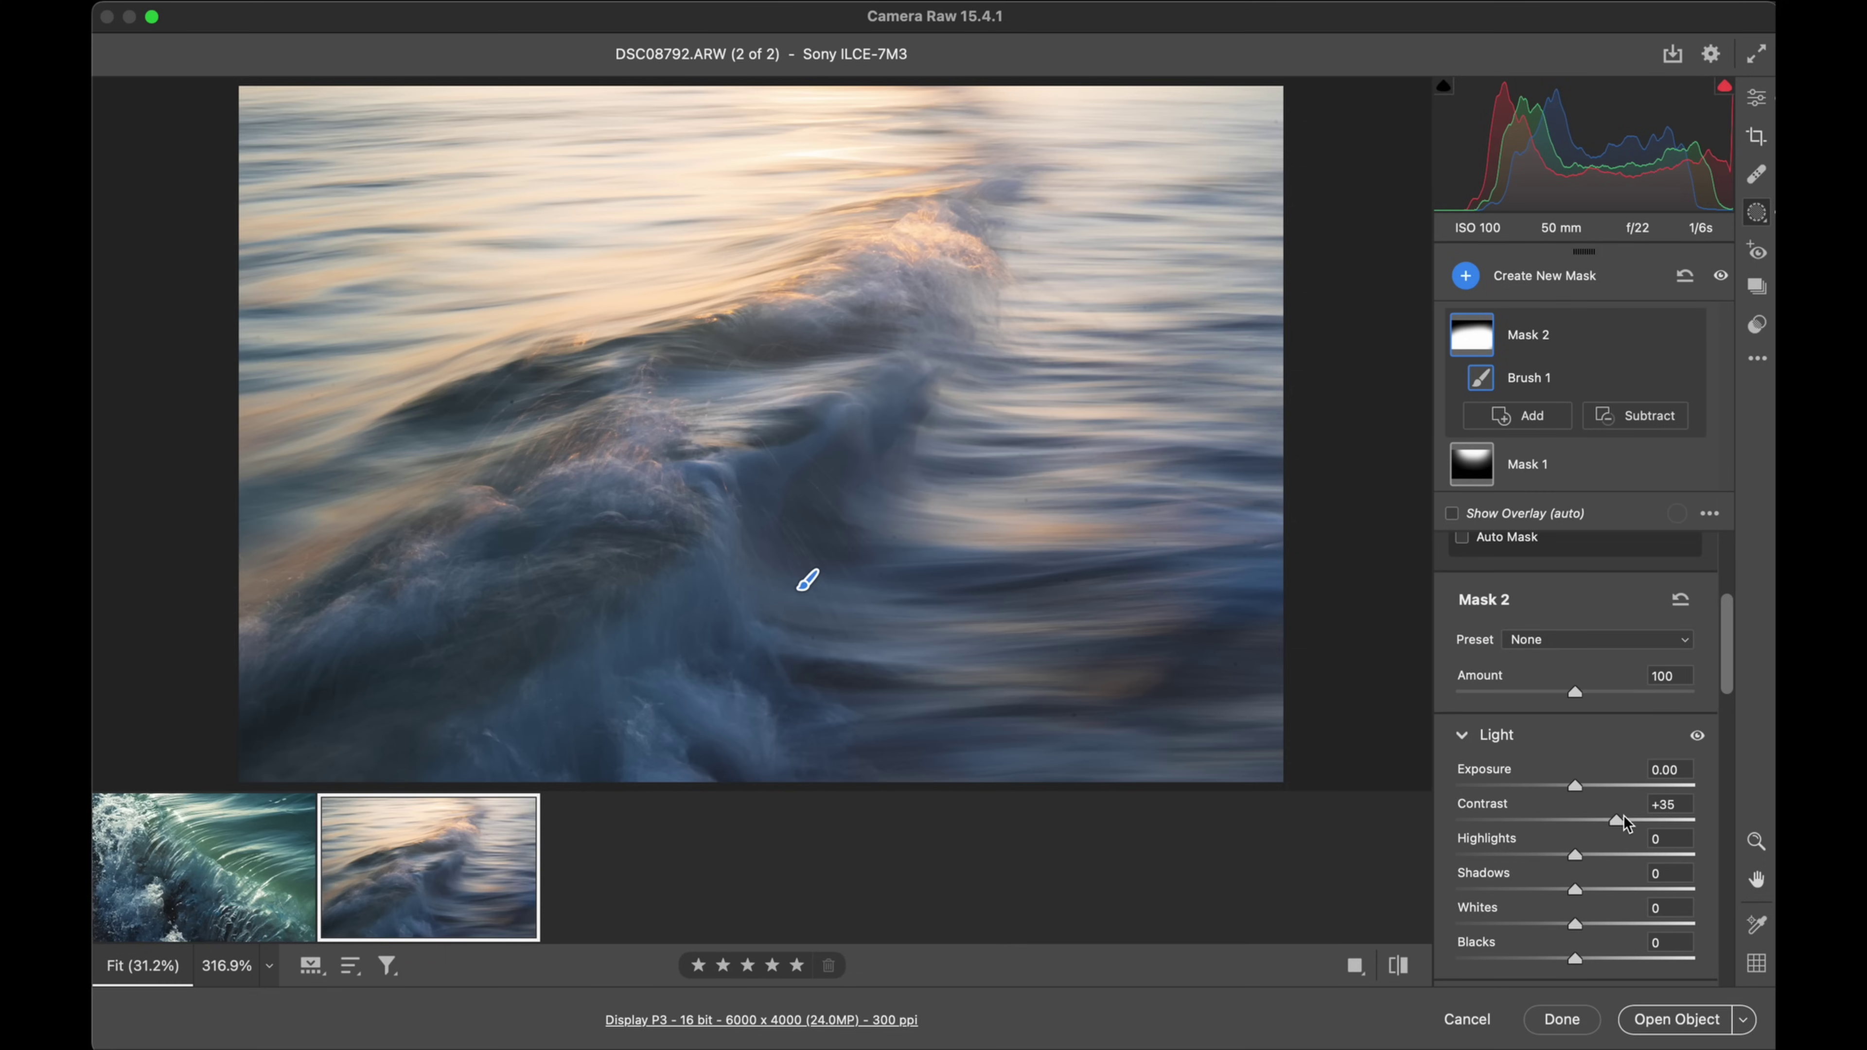
mouse_move(1621, 819)
left_mouse_down()
mouse_move(1660, 820)
mouse_move(1641, 819)
left_mouse_up()
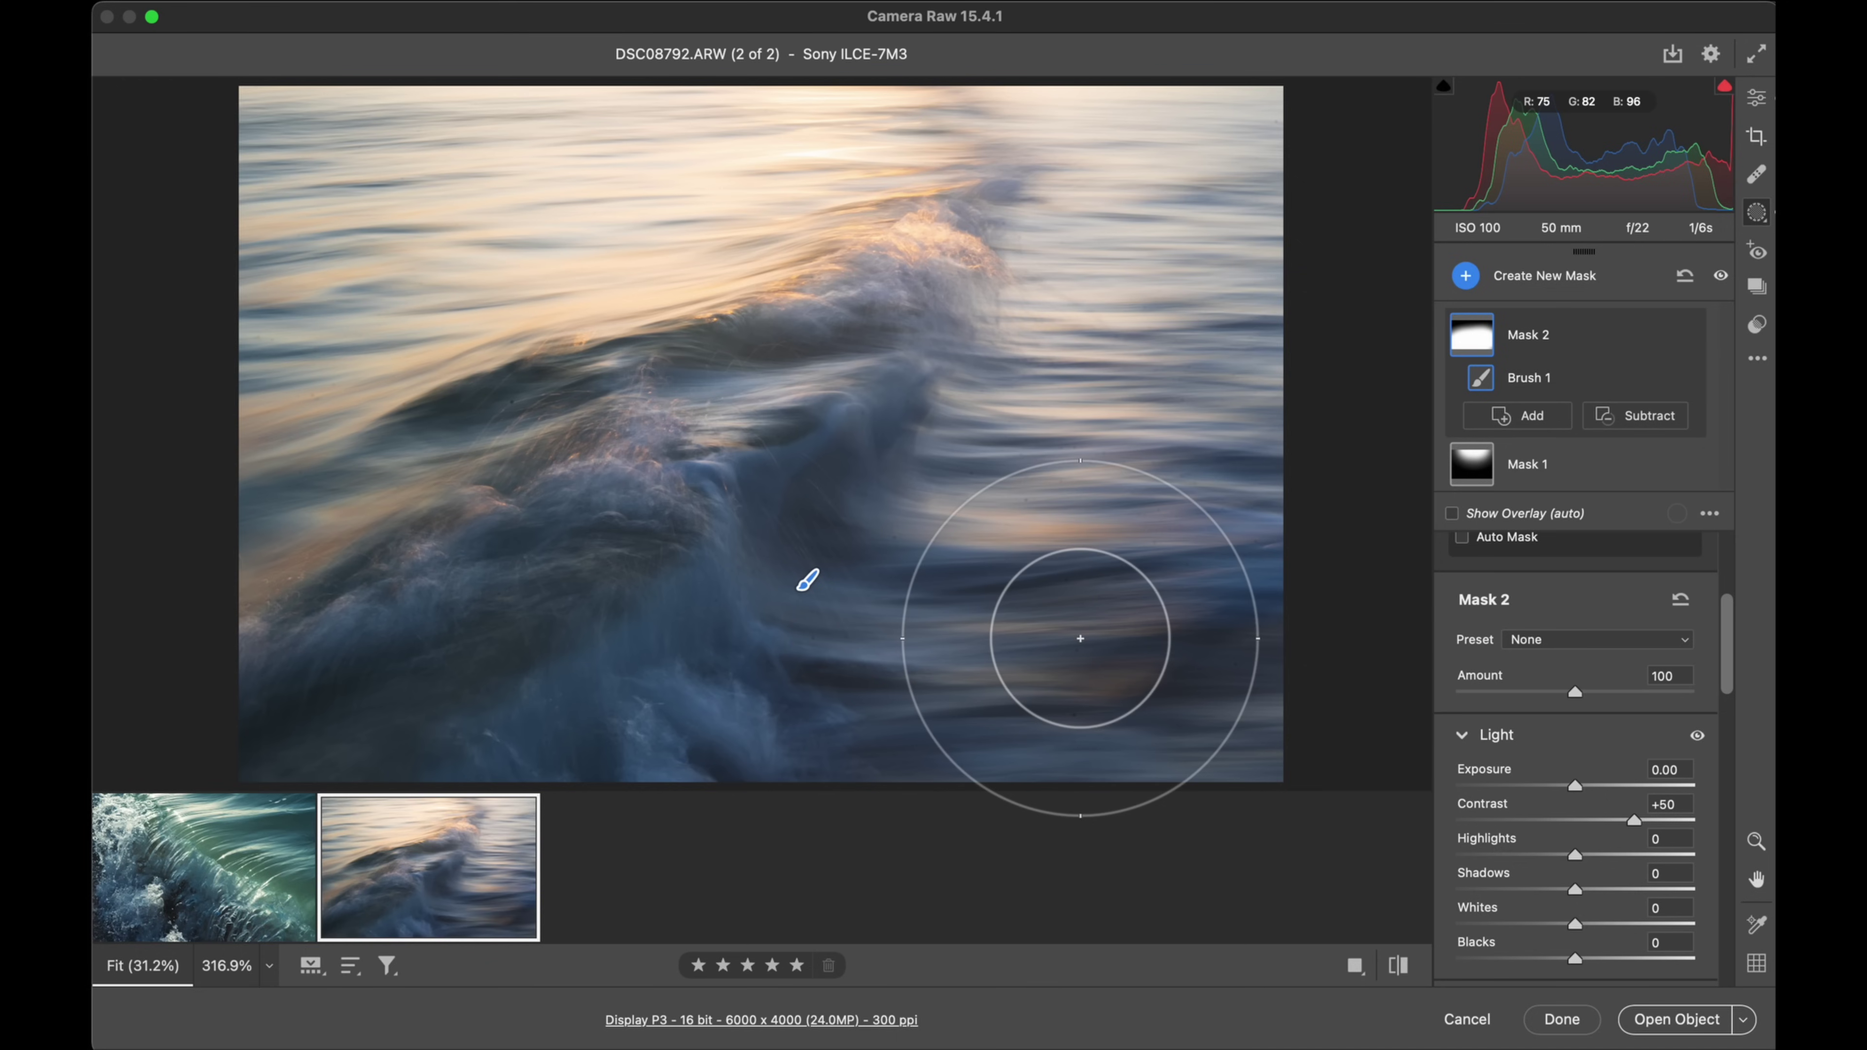
Step: Brush Mask 3 along the wave crest with Whites boosted to +42
key("k")
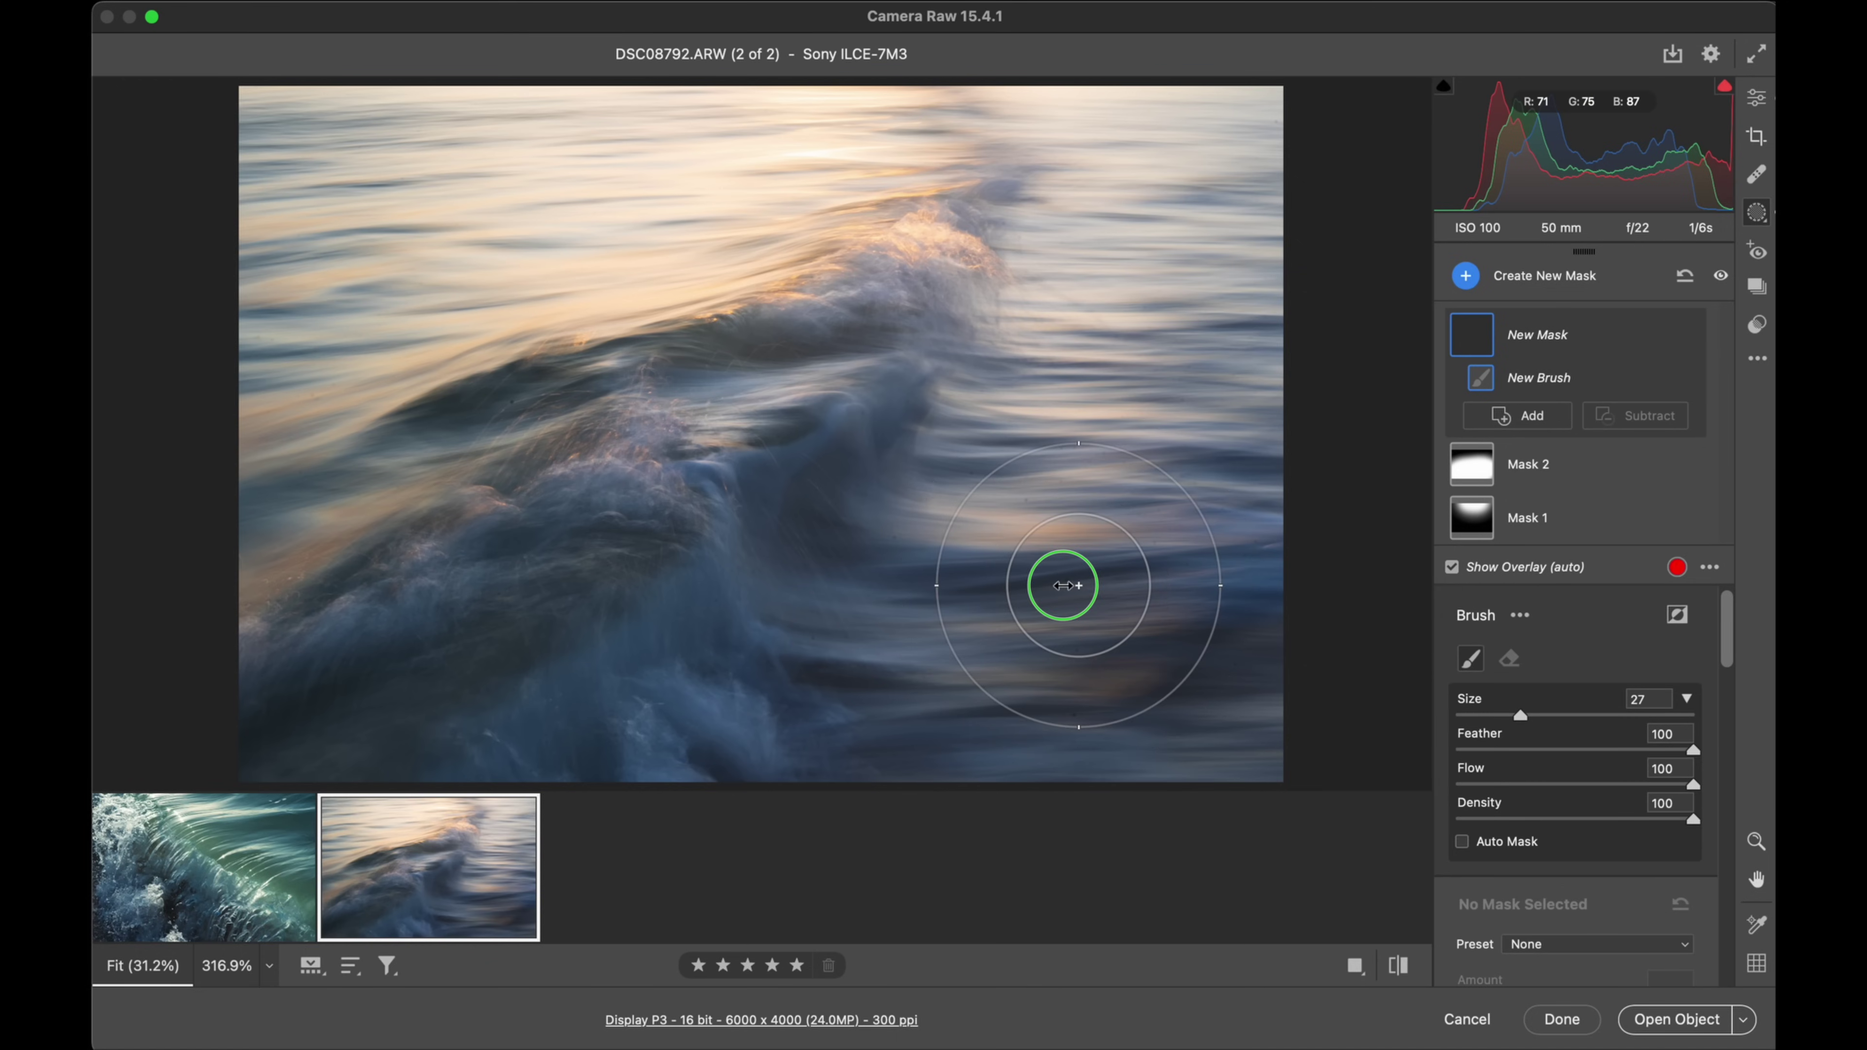
scroll(1598, 759, "down", 8)
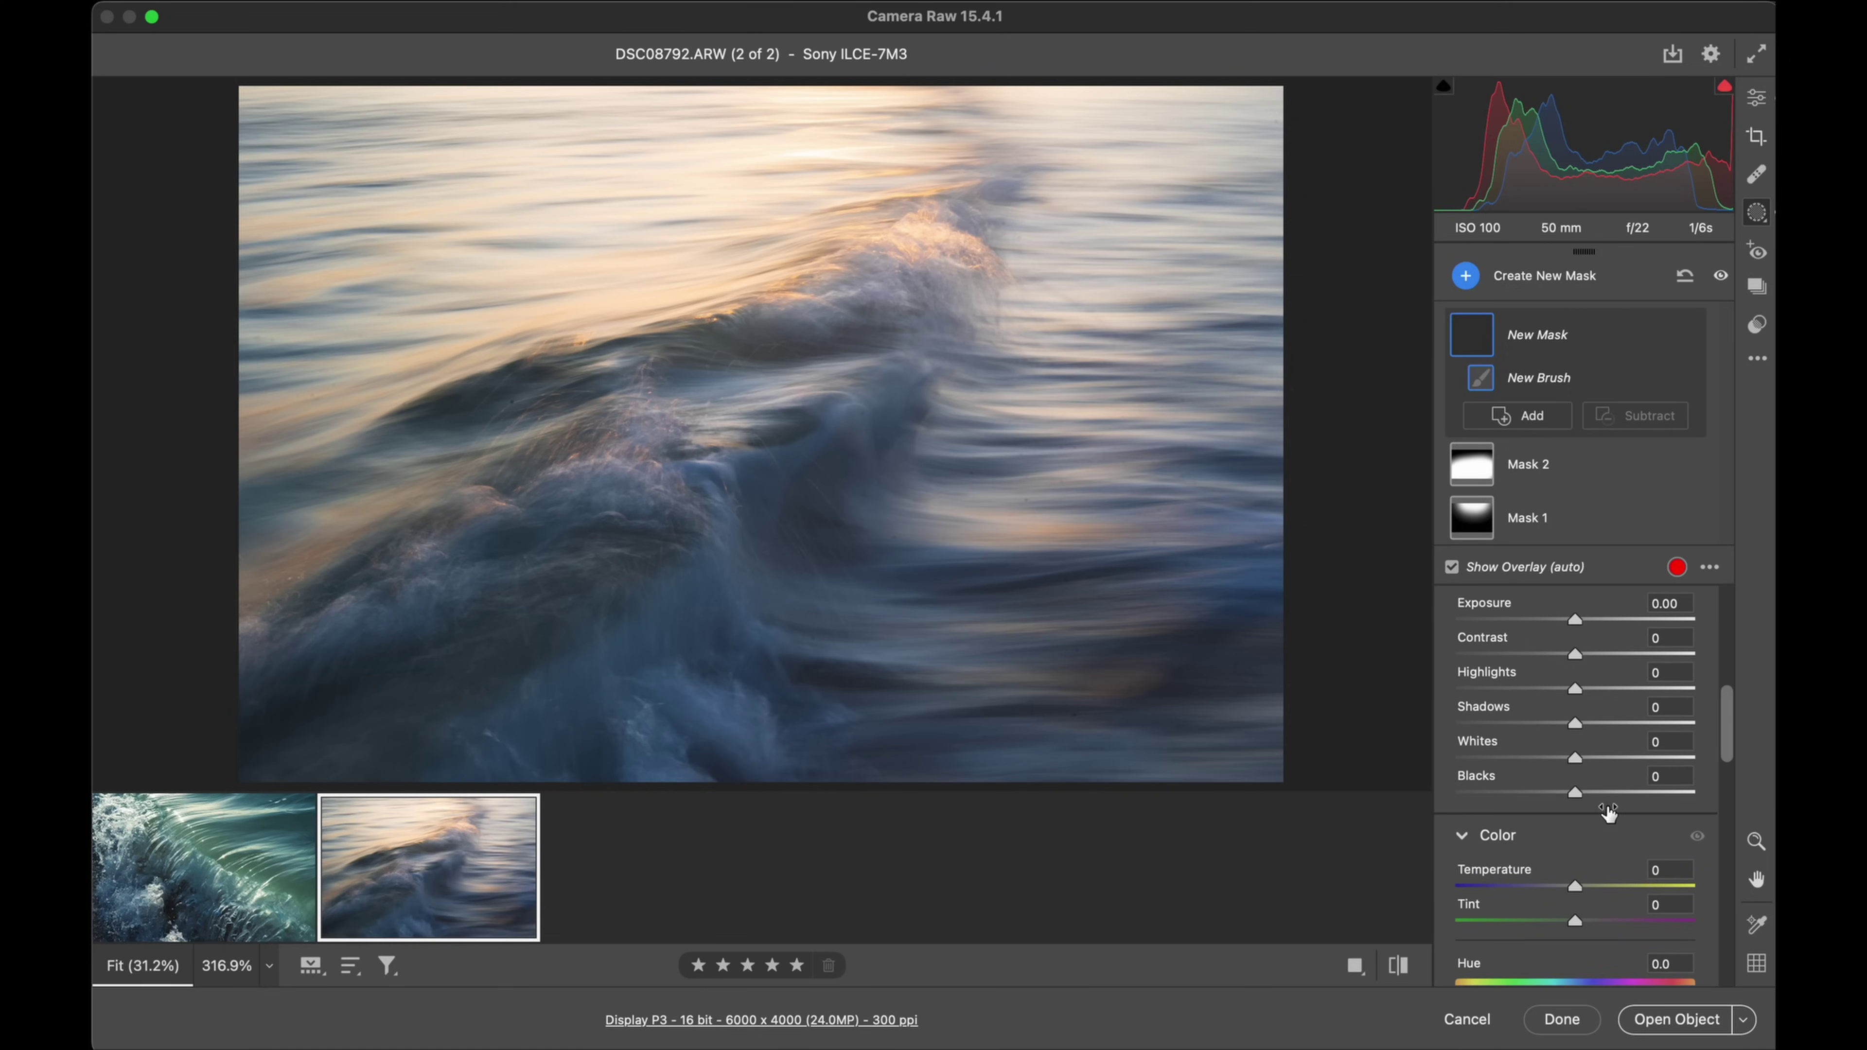
left_click(1602, 755)
left_click_drag(1604, 759, 1611, 764)
mouse_move(916, 283)
left_mouse_down()
mouse_move(934, 273)
mouse_move(709, 459)
left_mouse_up()
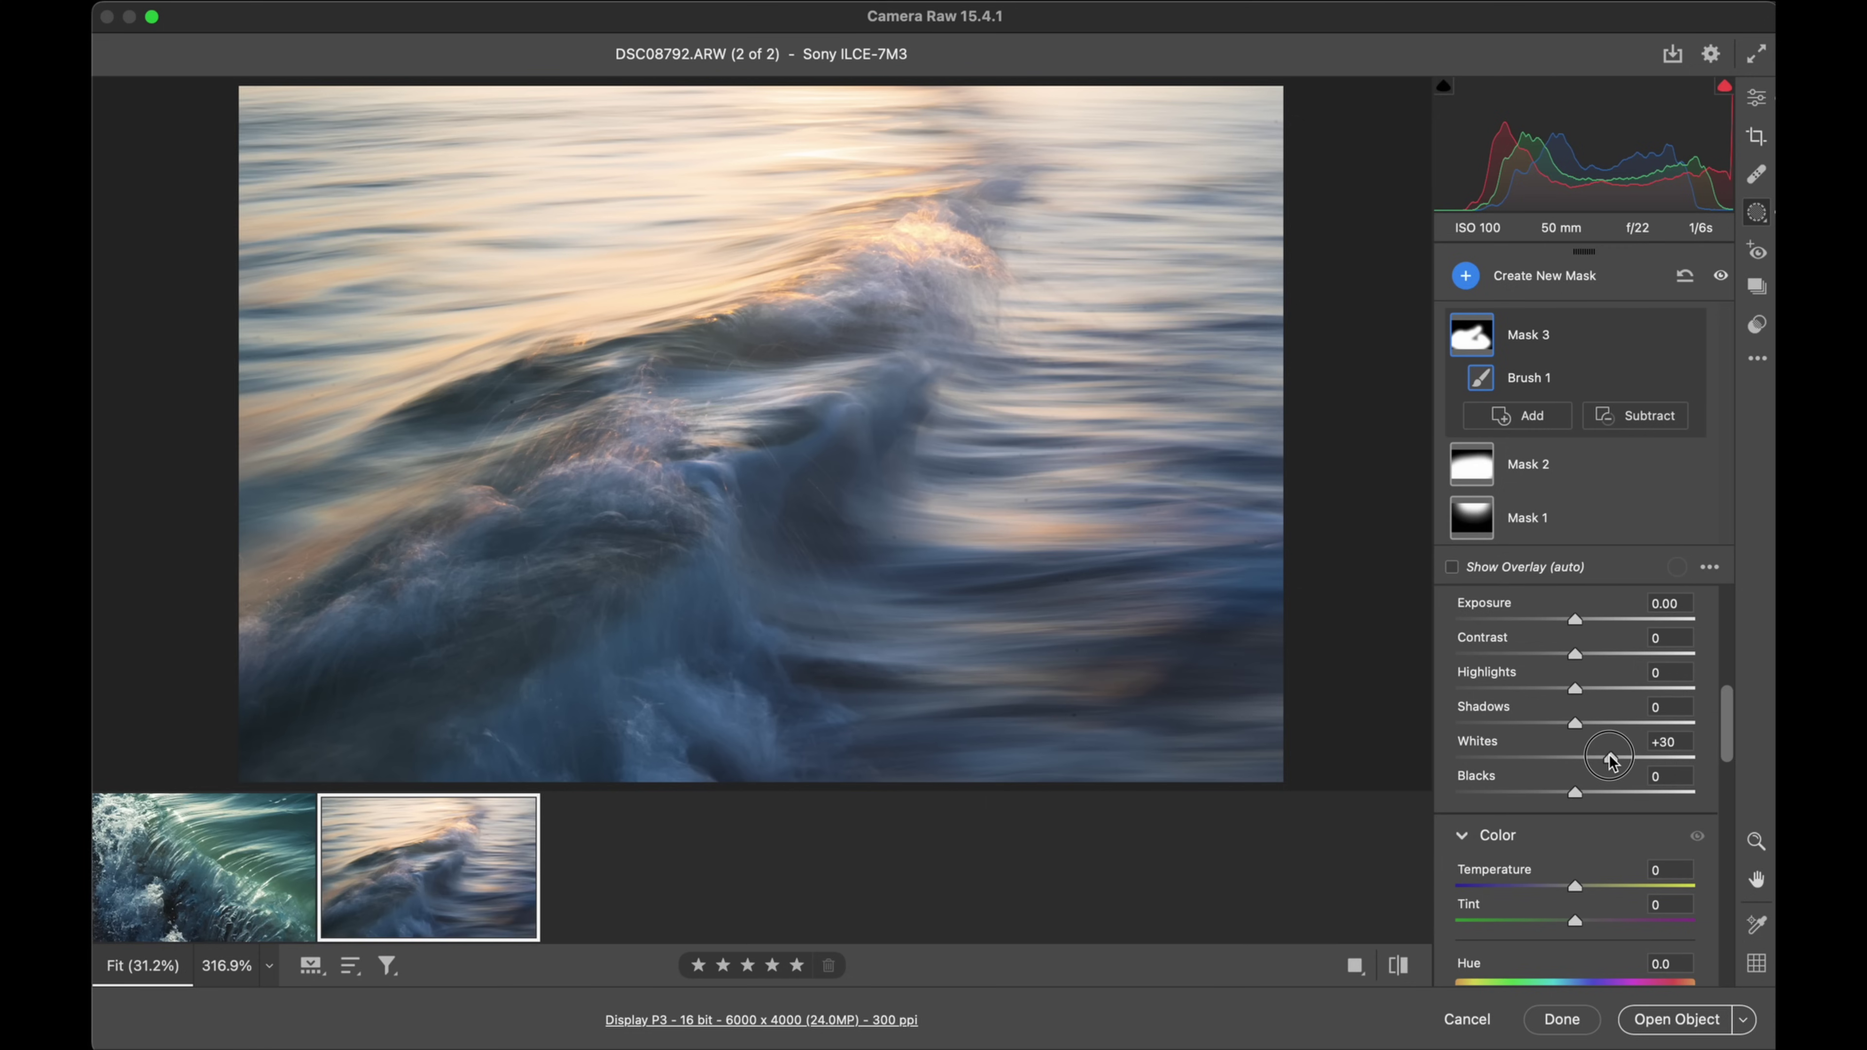
mouse_move(1610, 758)
left_mouse_down()
mouse_move(1645, 757)
mouse_move(1621, 761)
left_mouse_up()
key("e")
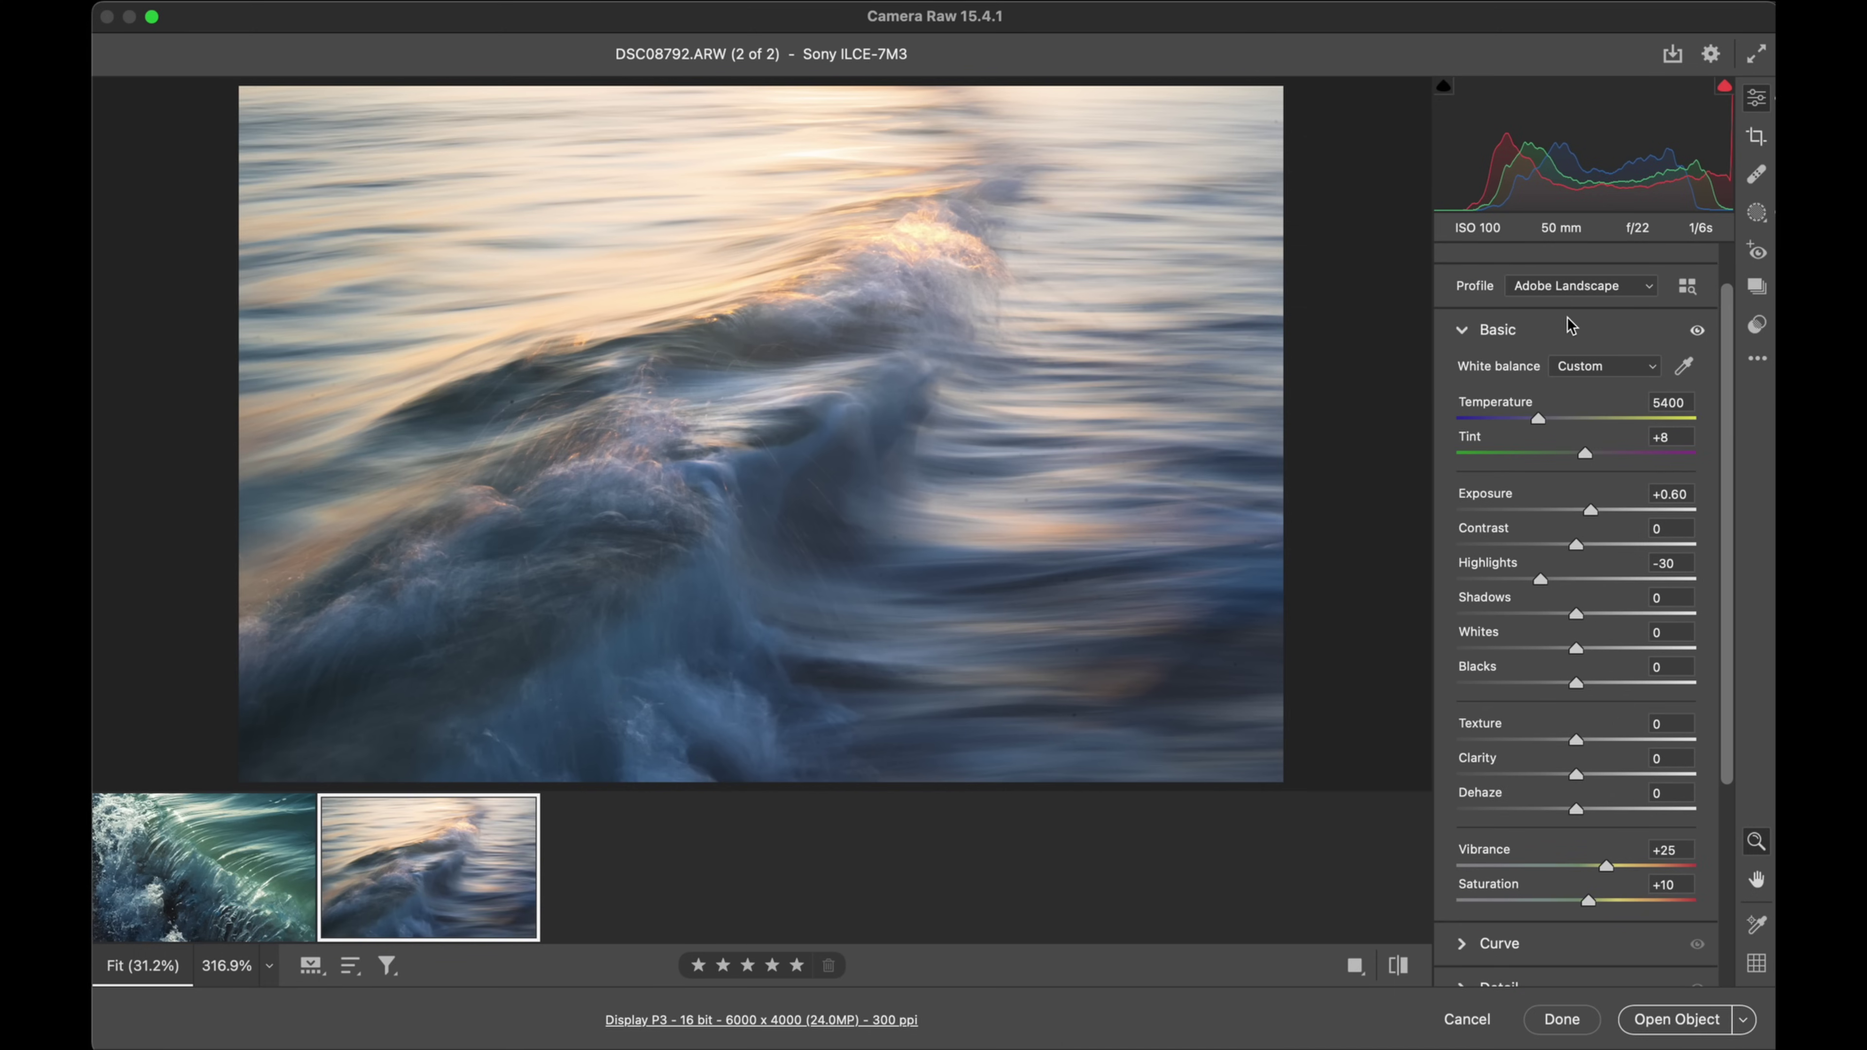
Step: Grade highlights warm orange, shadows blue and midtones a faint yellow at Saturation 2
left_click(1569, 328)
left_click(1546, 559)
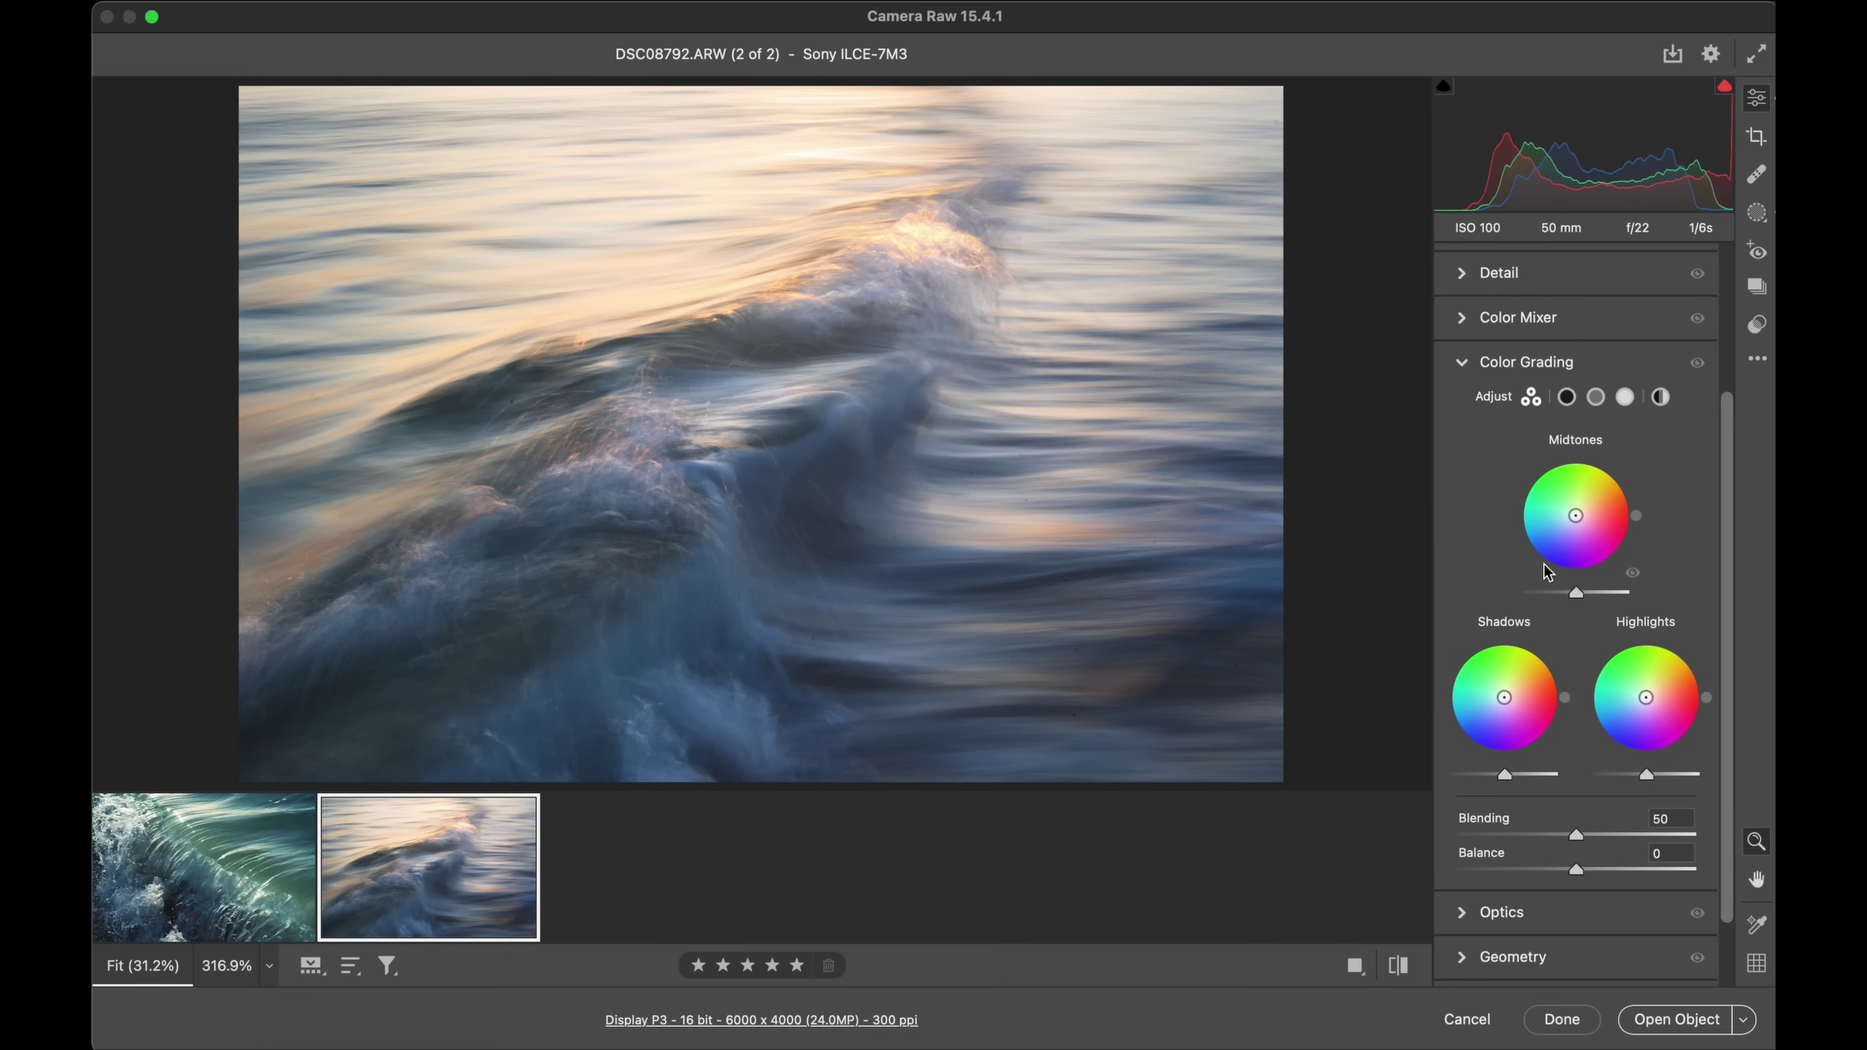
left_click(793, 277)
left_click(871, 264, "alt")
left_click_drag(1706, 697, 1654, 691)
key("shift")
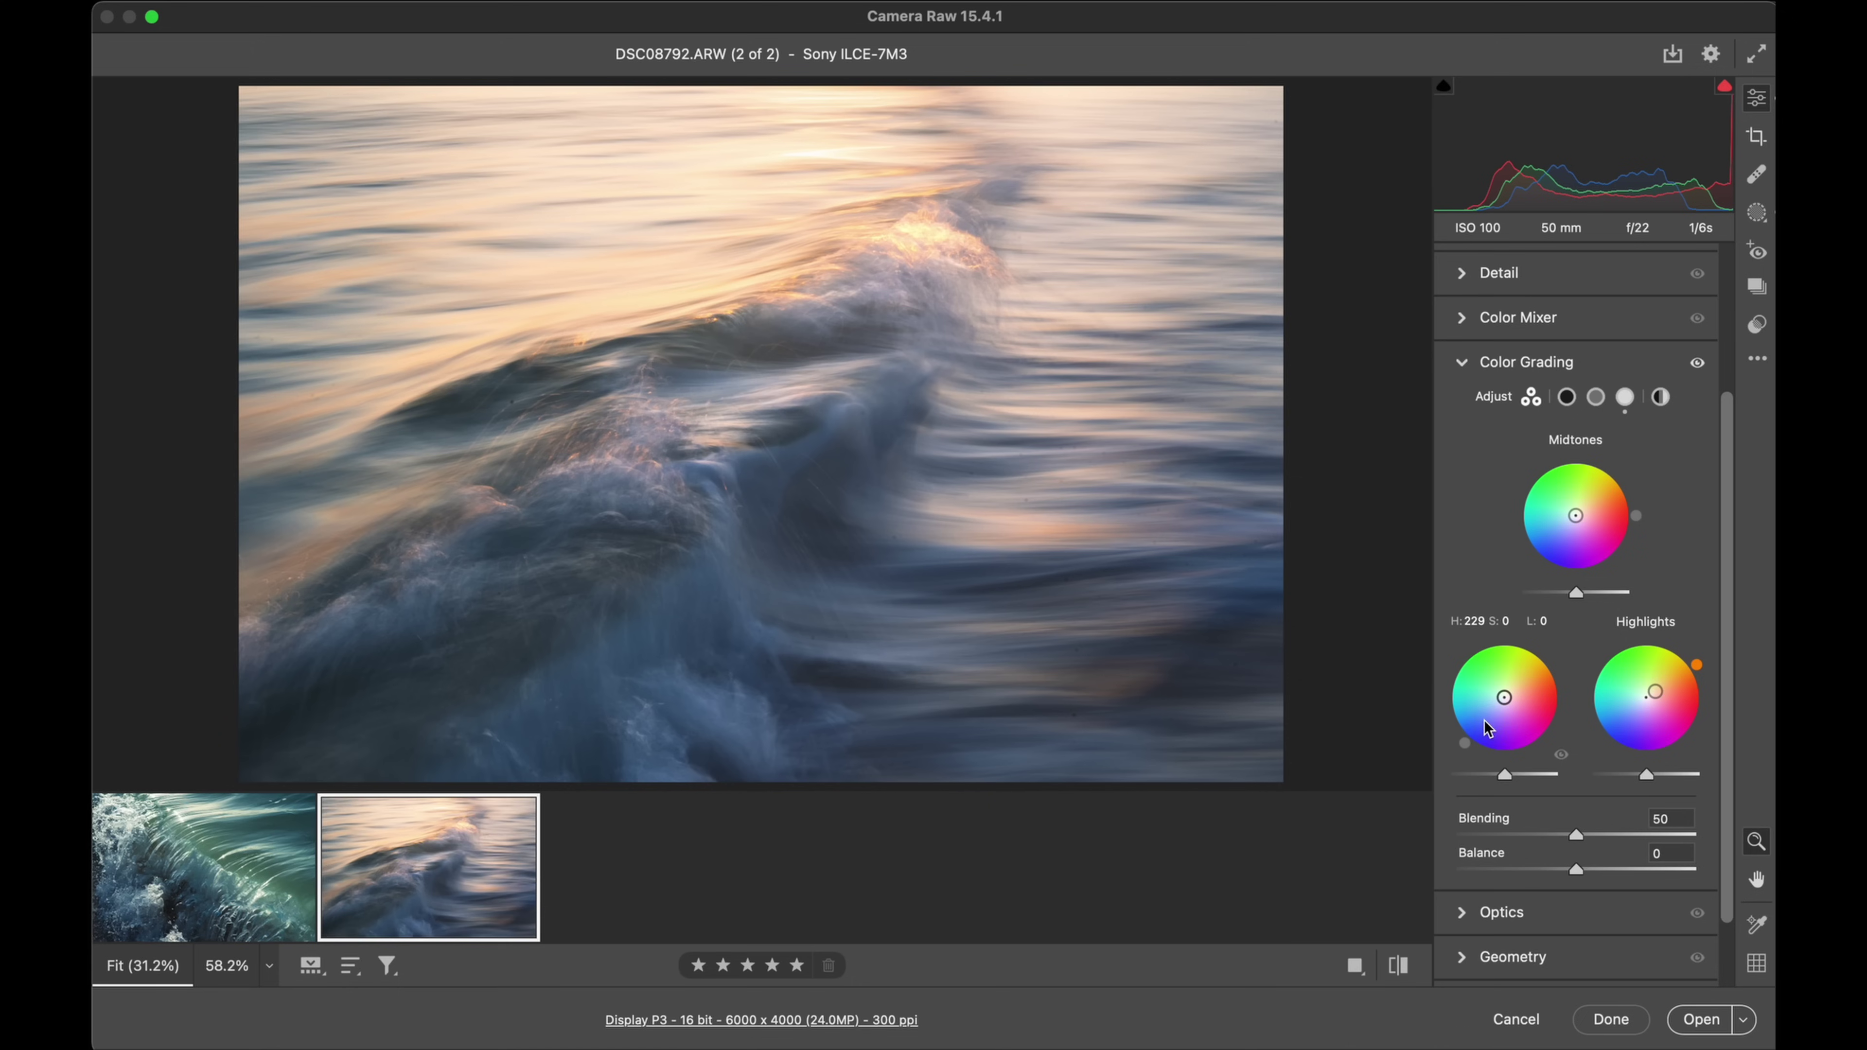
left_click_drag(1503, 697, 1500, 702)
key("shift")
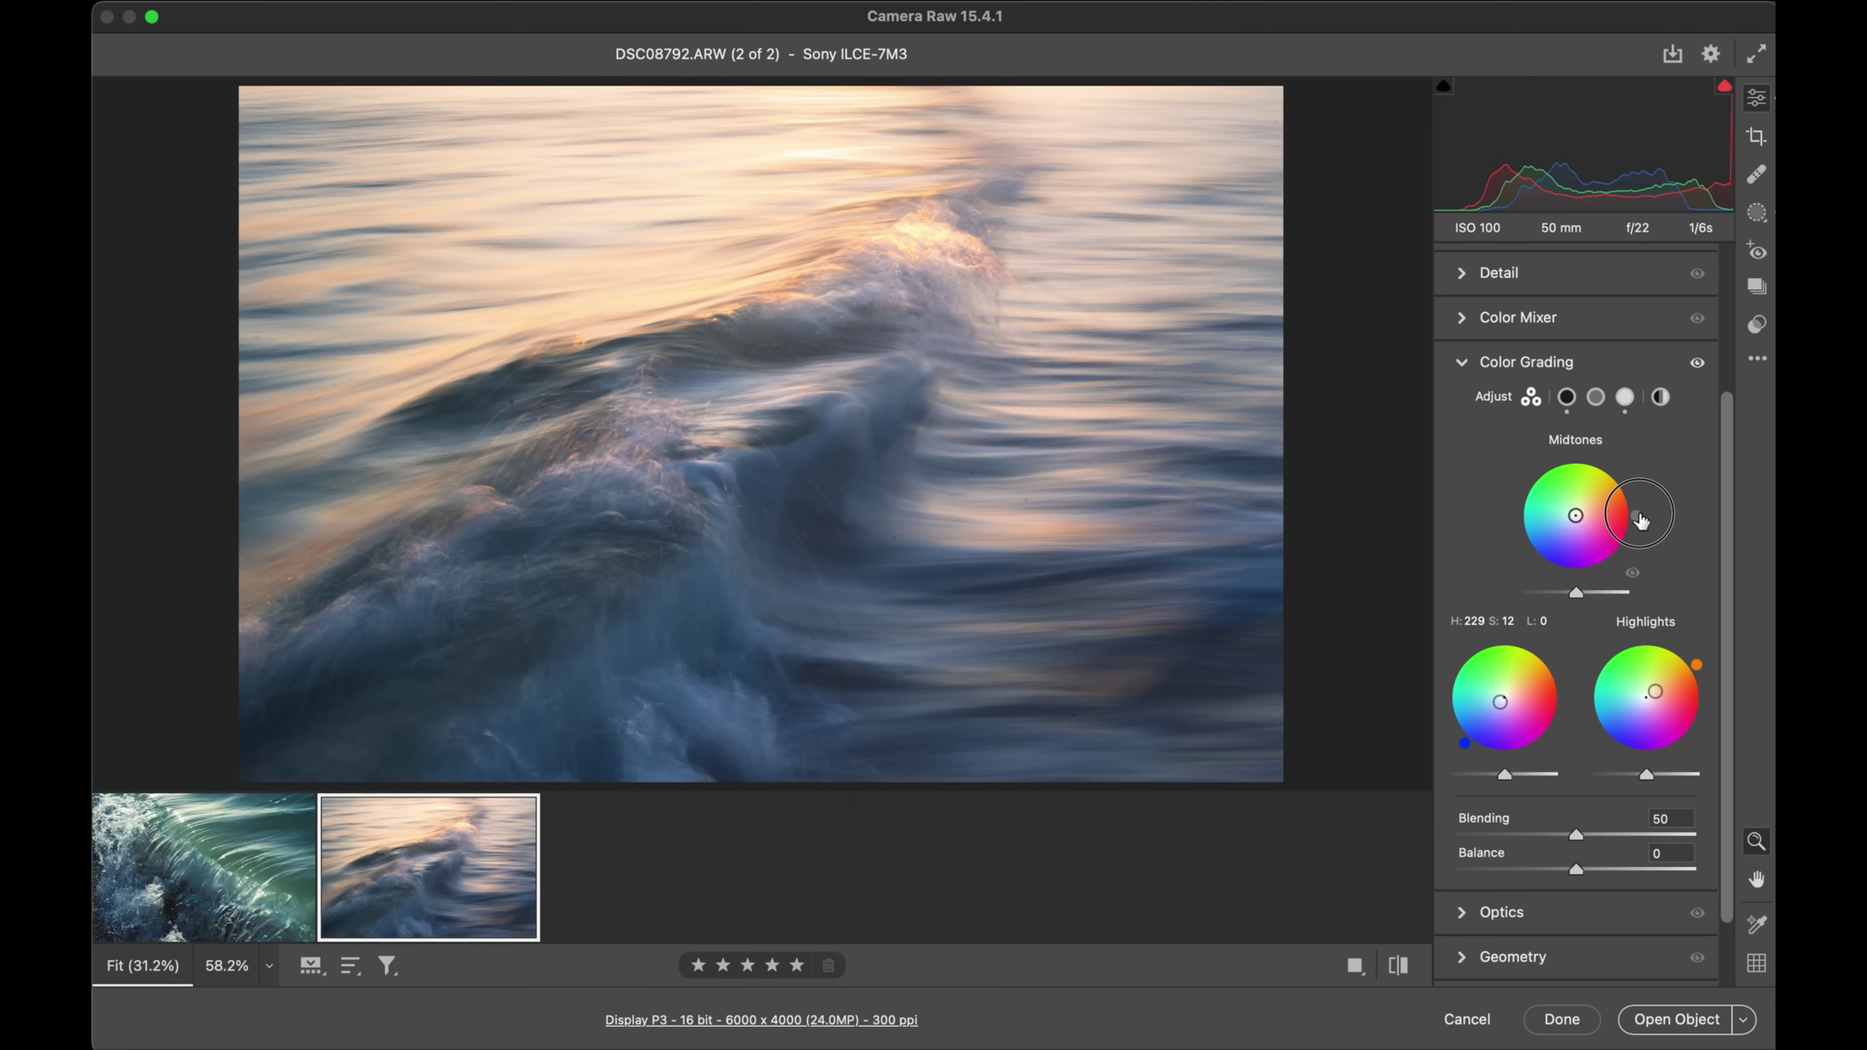
left_click_drag(1636, 517, 1579, 517)
key("shift")
key("shift")
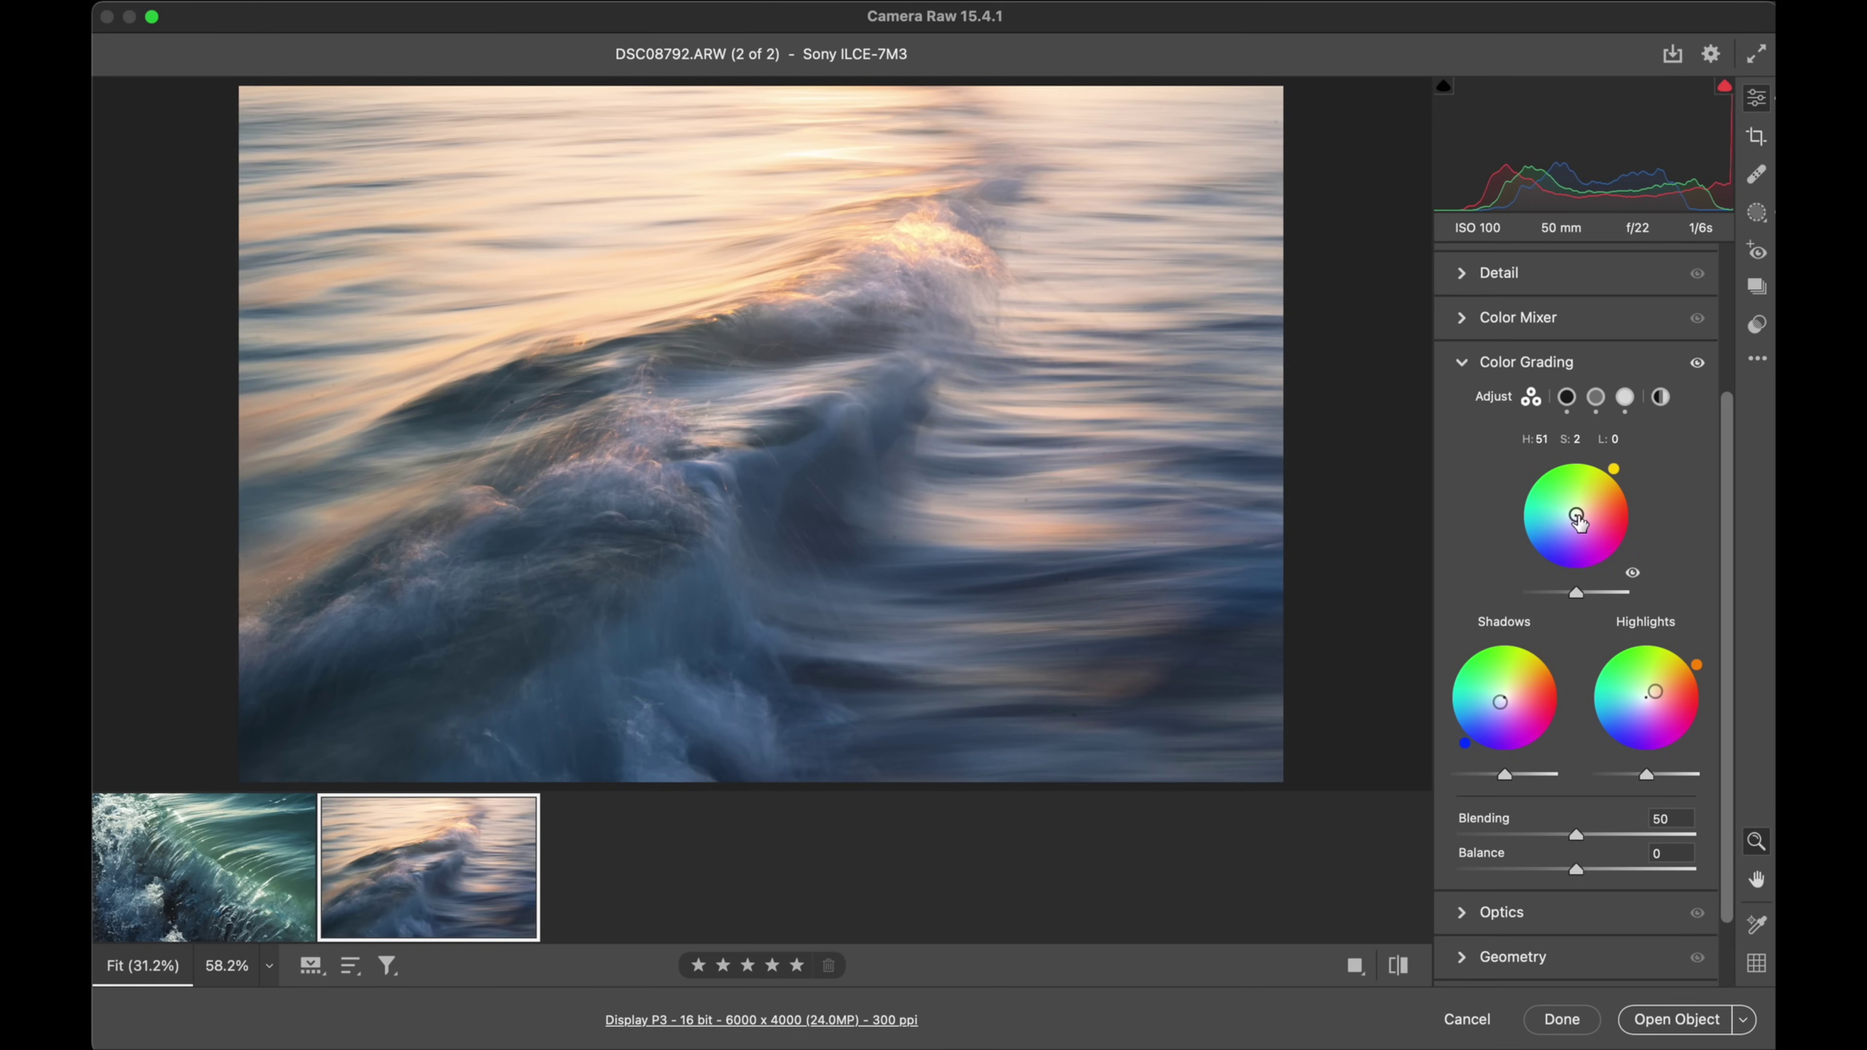
left_click(1529, 373)
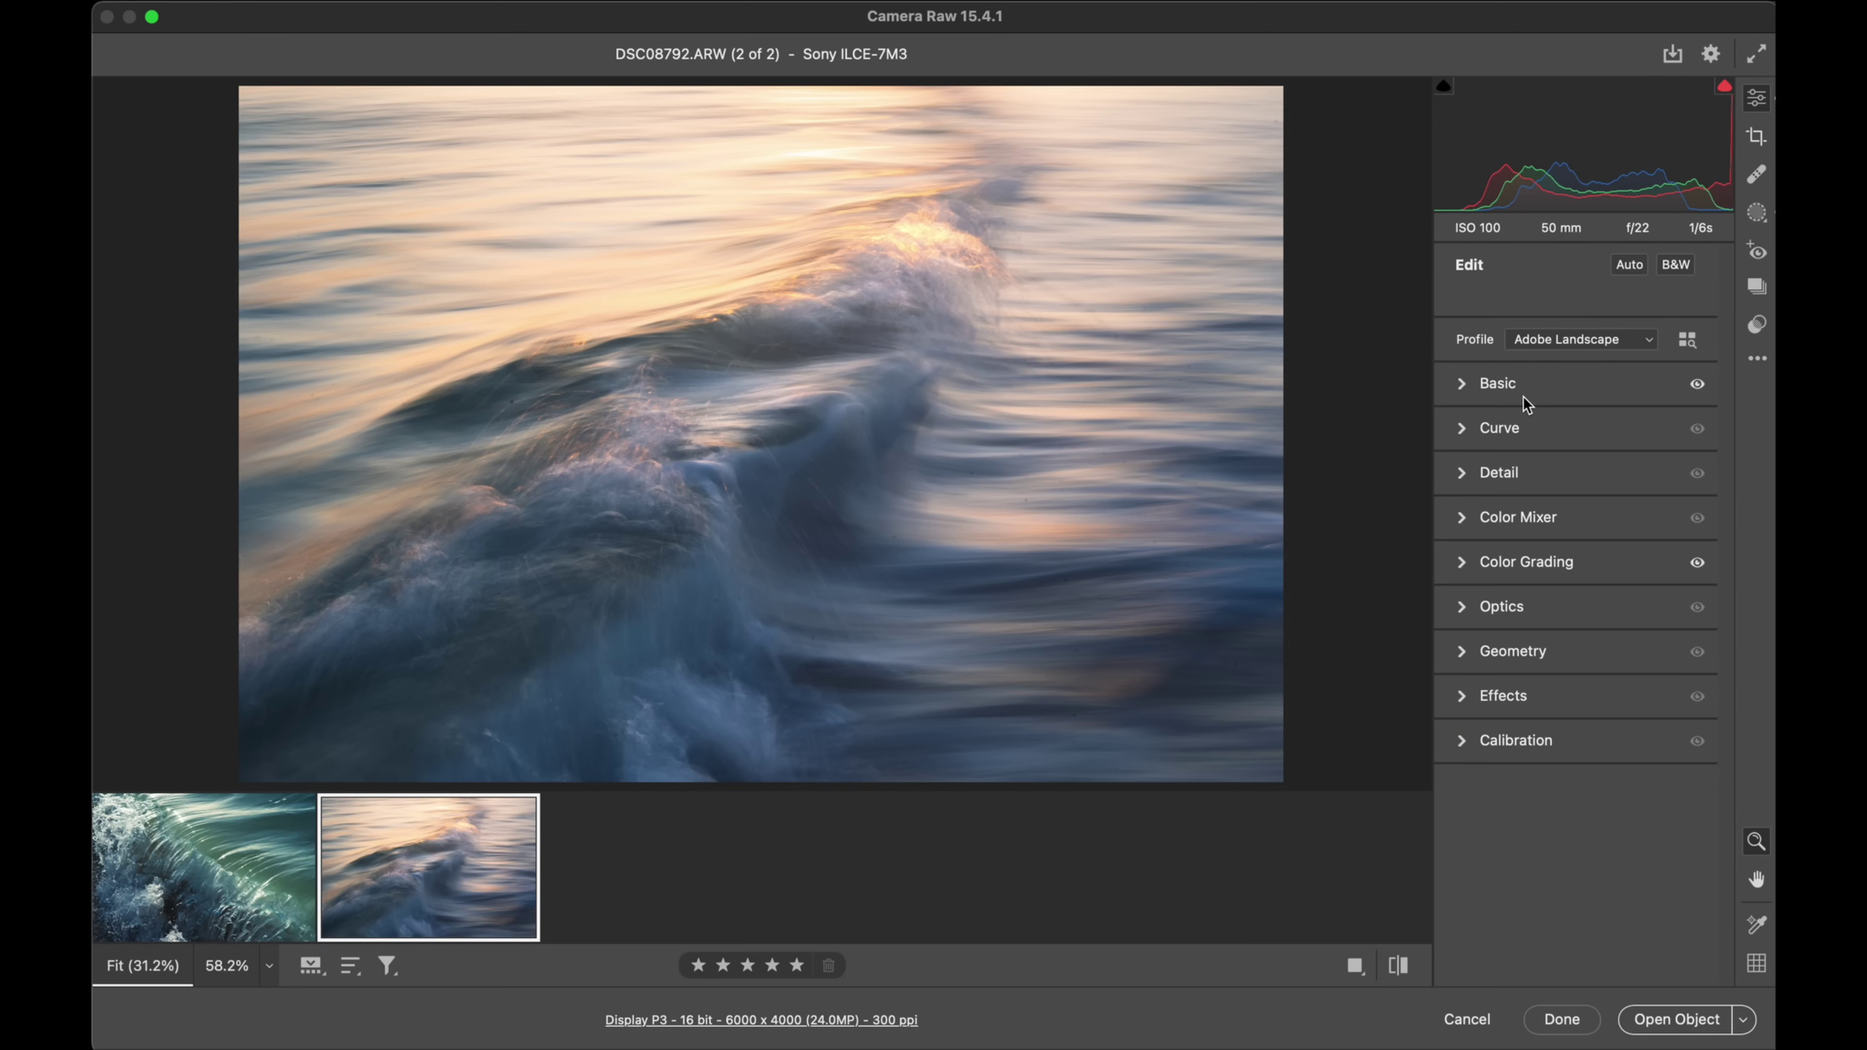
Step: Brighten the teal wave photo to +1.00 exposure
left_click(236, 858)
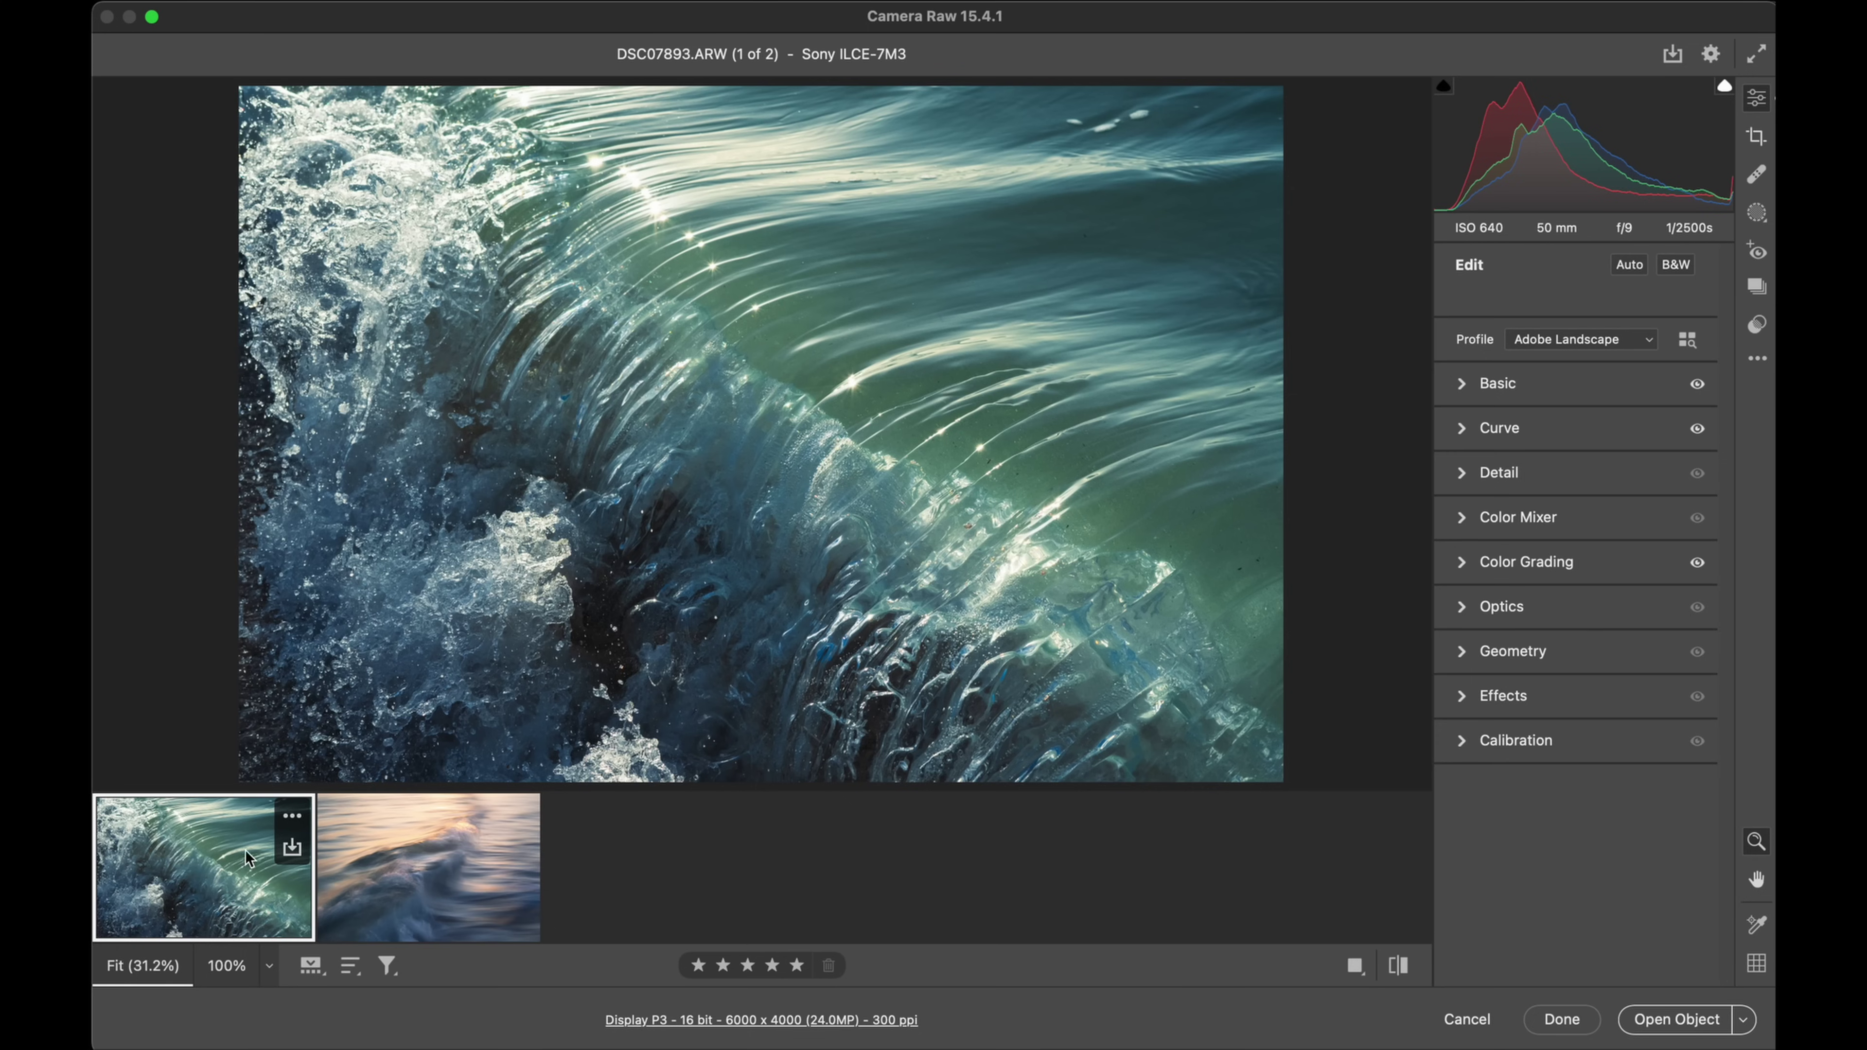
left_click(1493, 393)
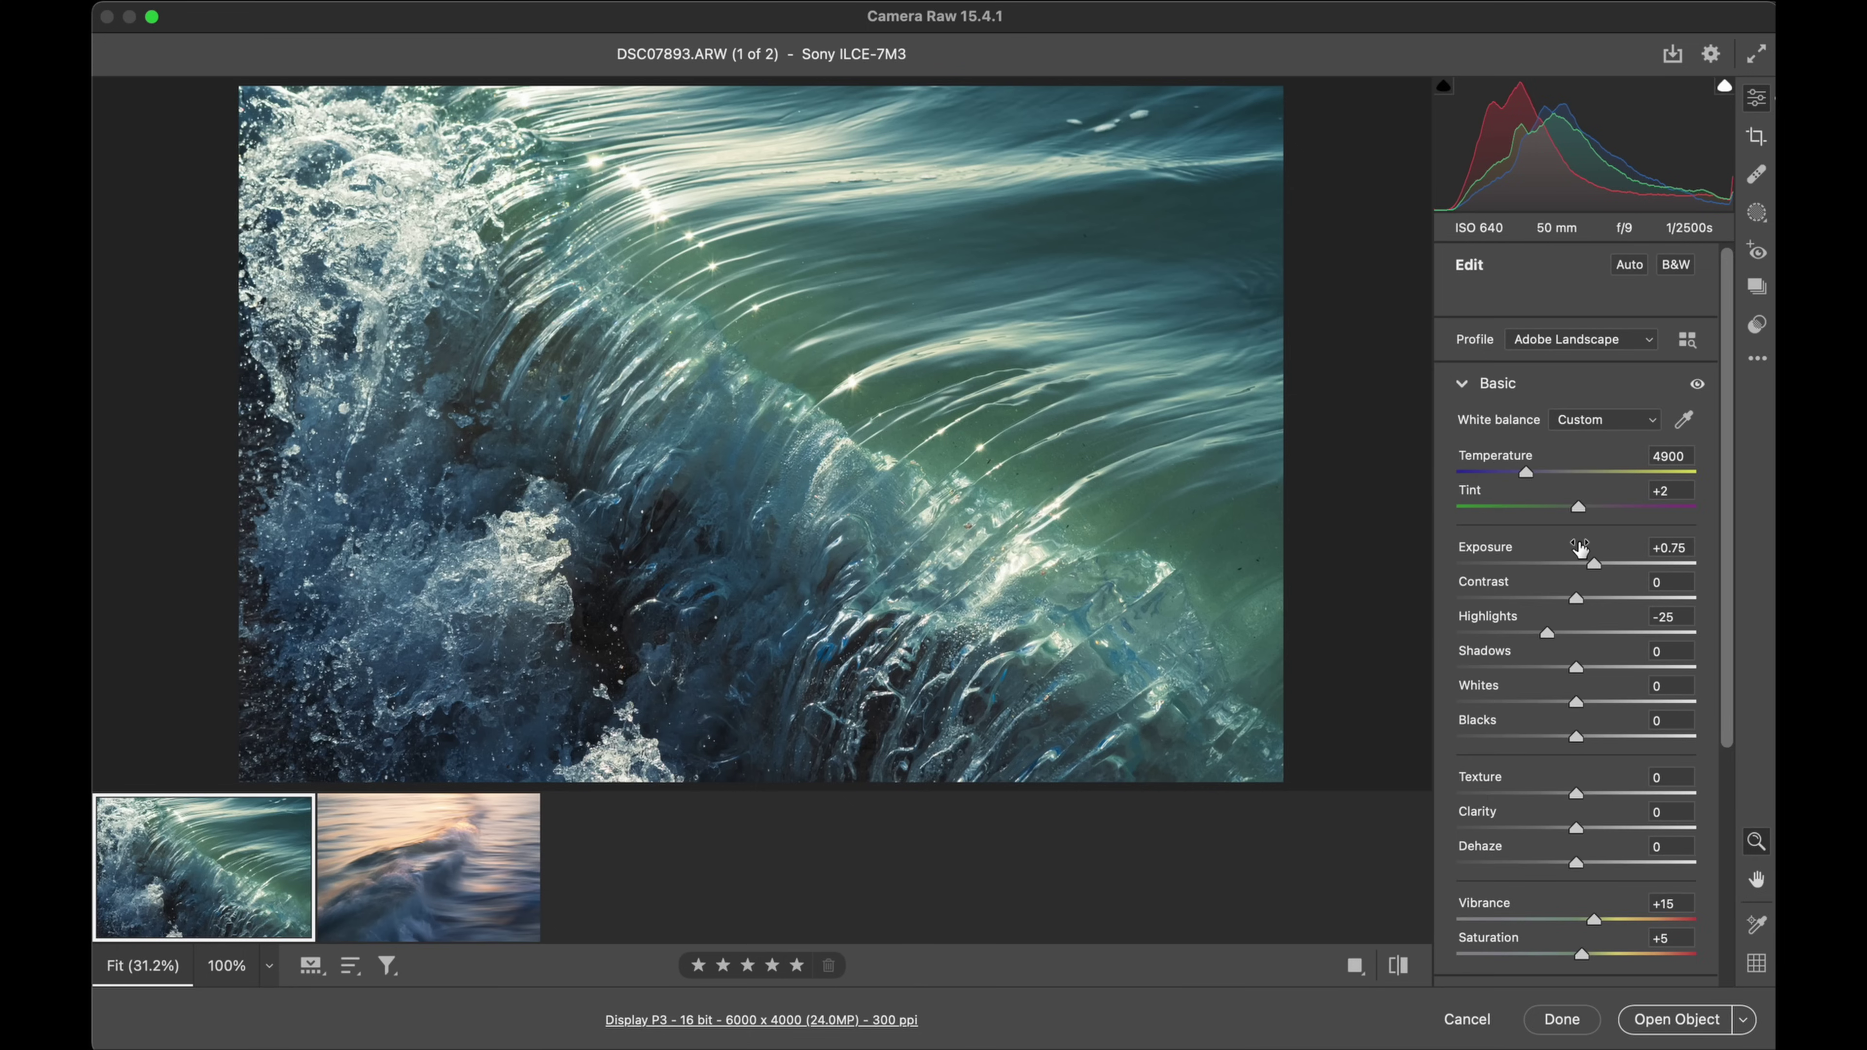
left_click_drag(1593, 566, 1602, 568)
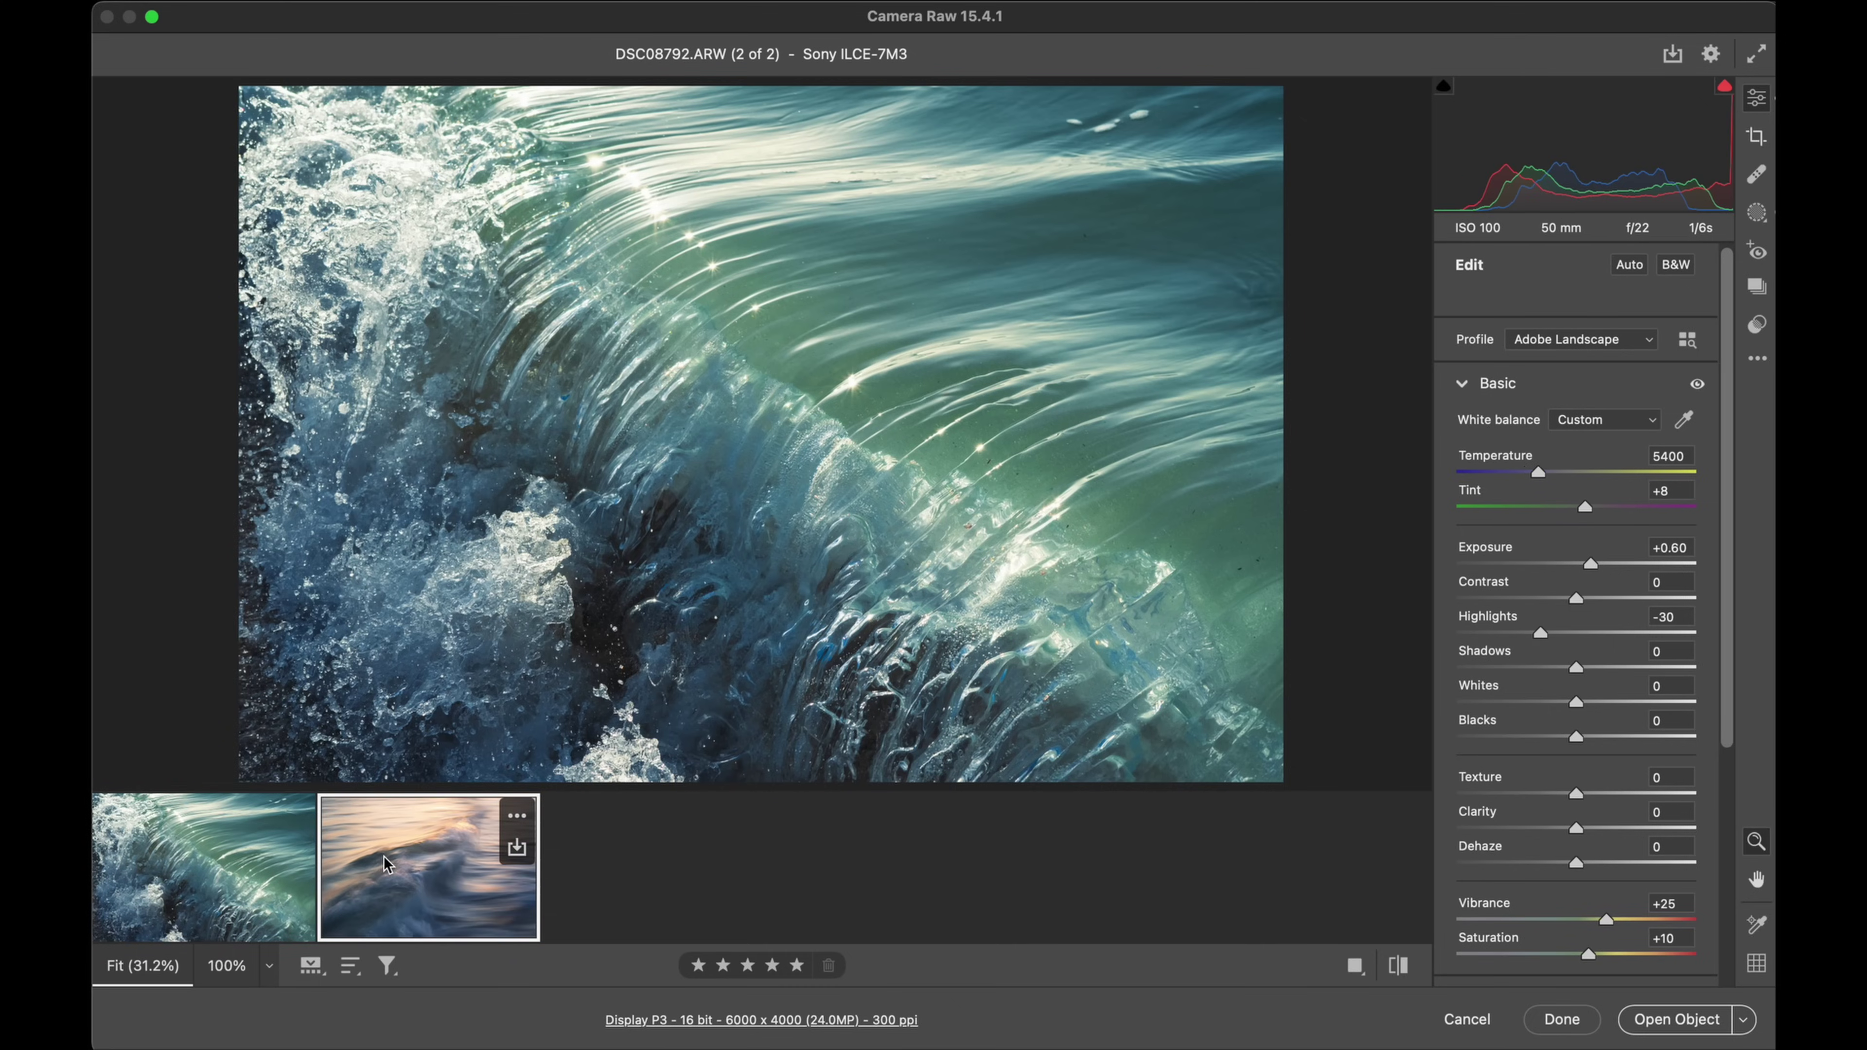
Step: Set the long-exposure wave to +0.80 exposure and -50 highlights
left_click(441, 860)
left_click_drag(1589, 562, 1595, 563)
left_click_drag(1524, 635, 1518, 635)
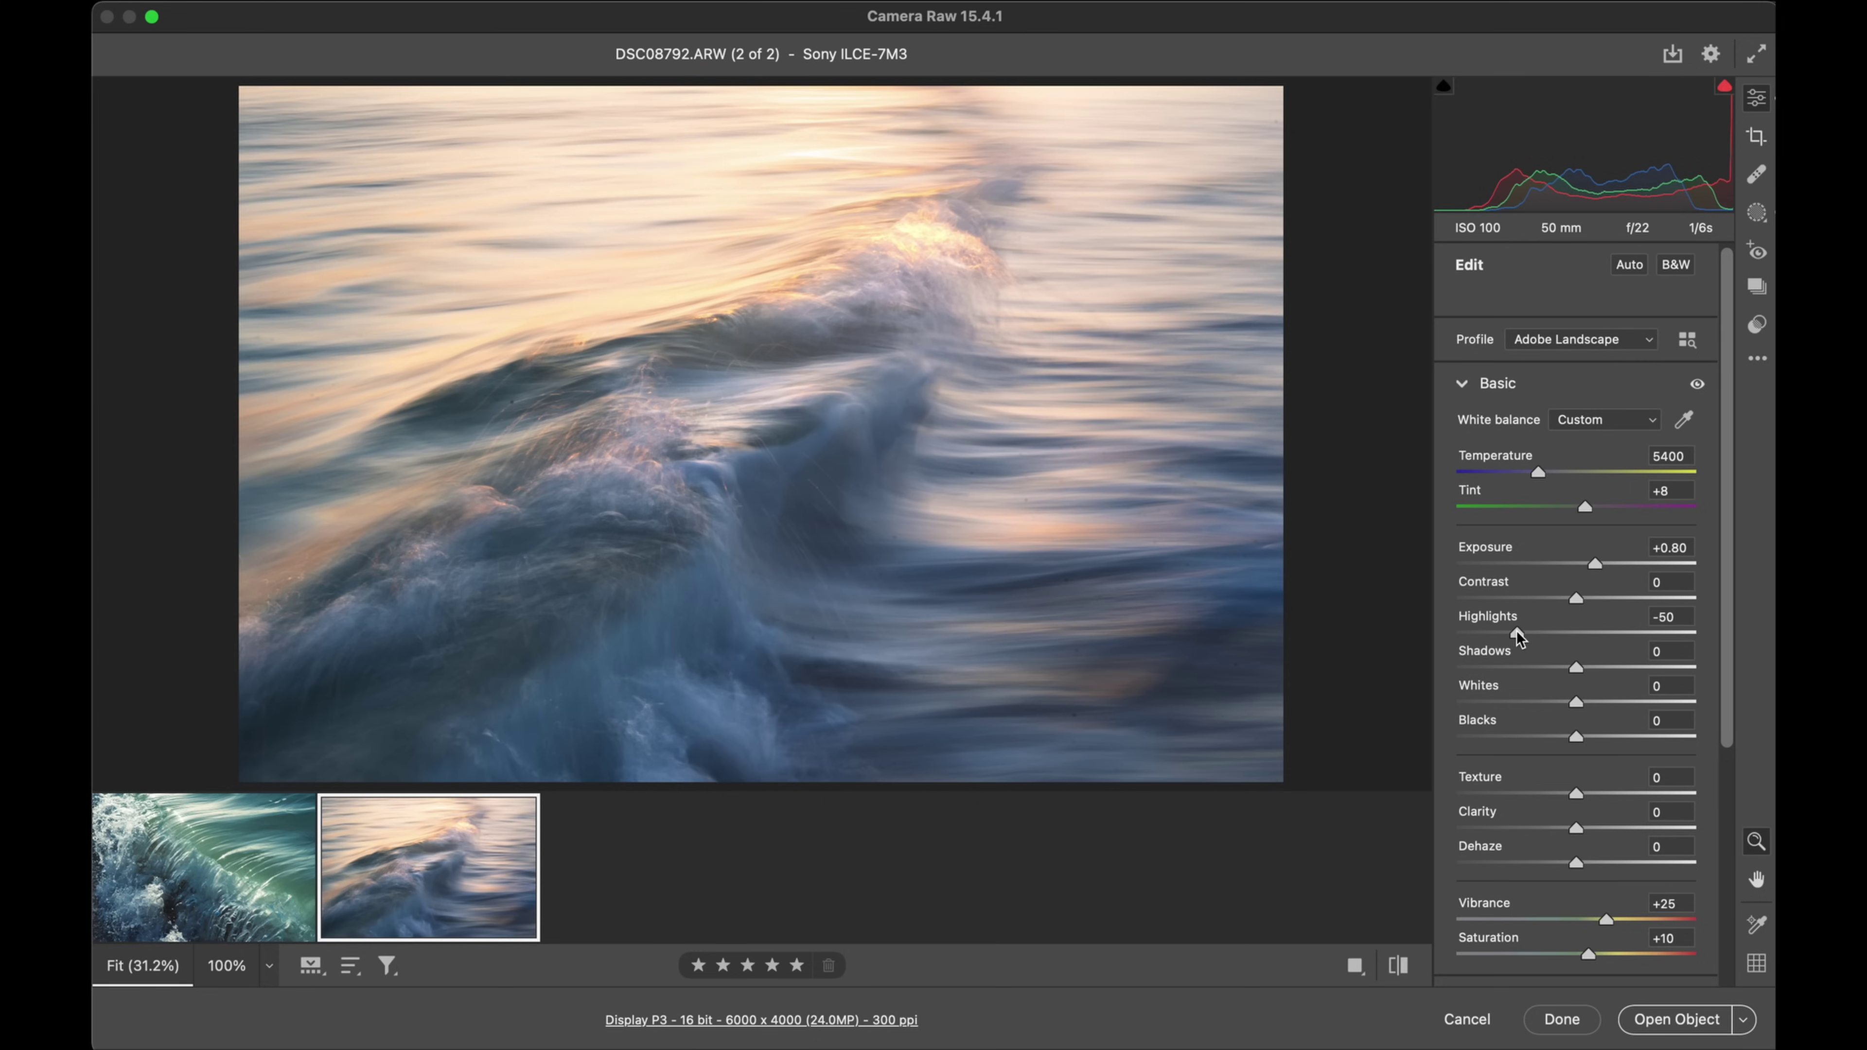
Step: Preview each wave with Reset to Default, undoing each reset, ending on the teal wave
left_click(1756, 361)
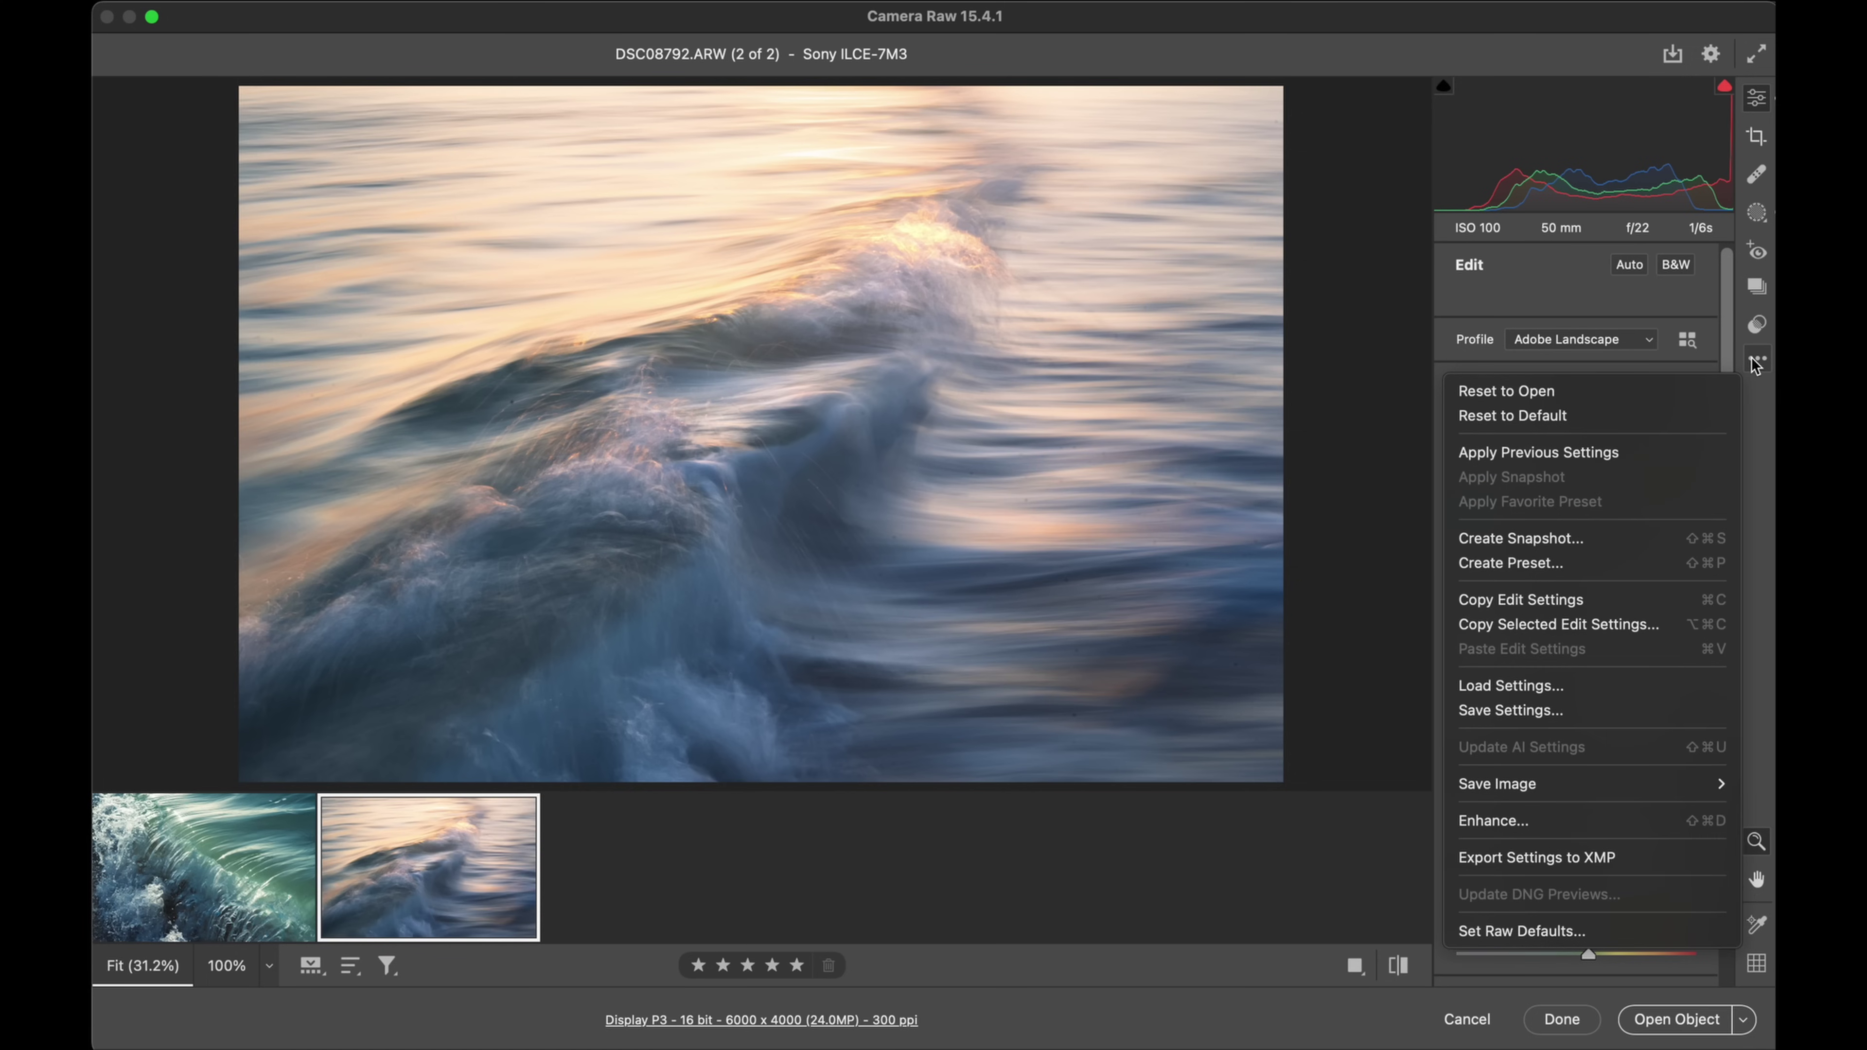
left_click(1696, 417)
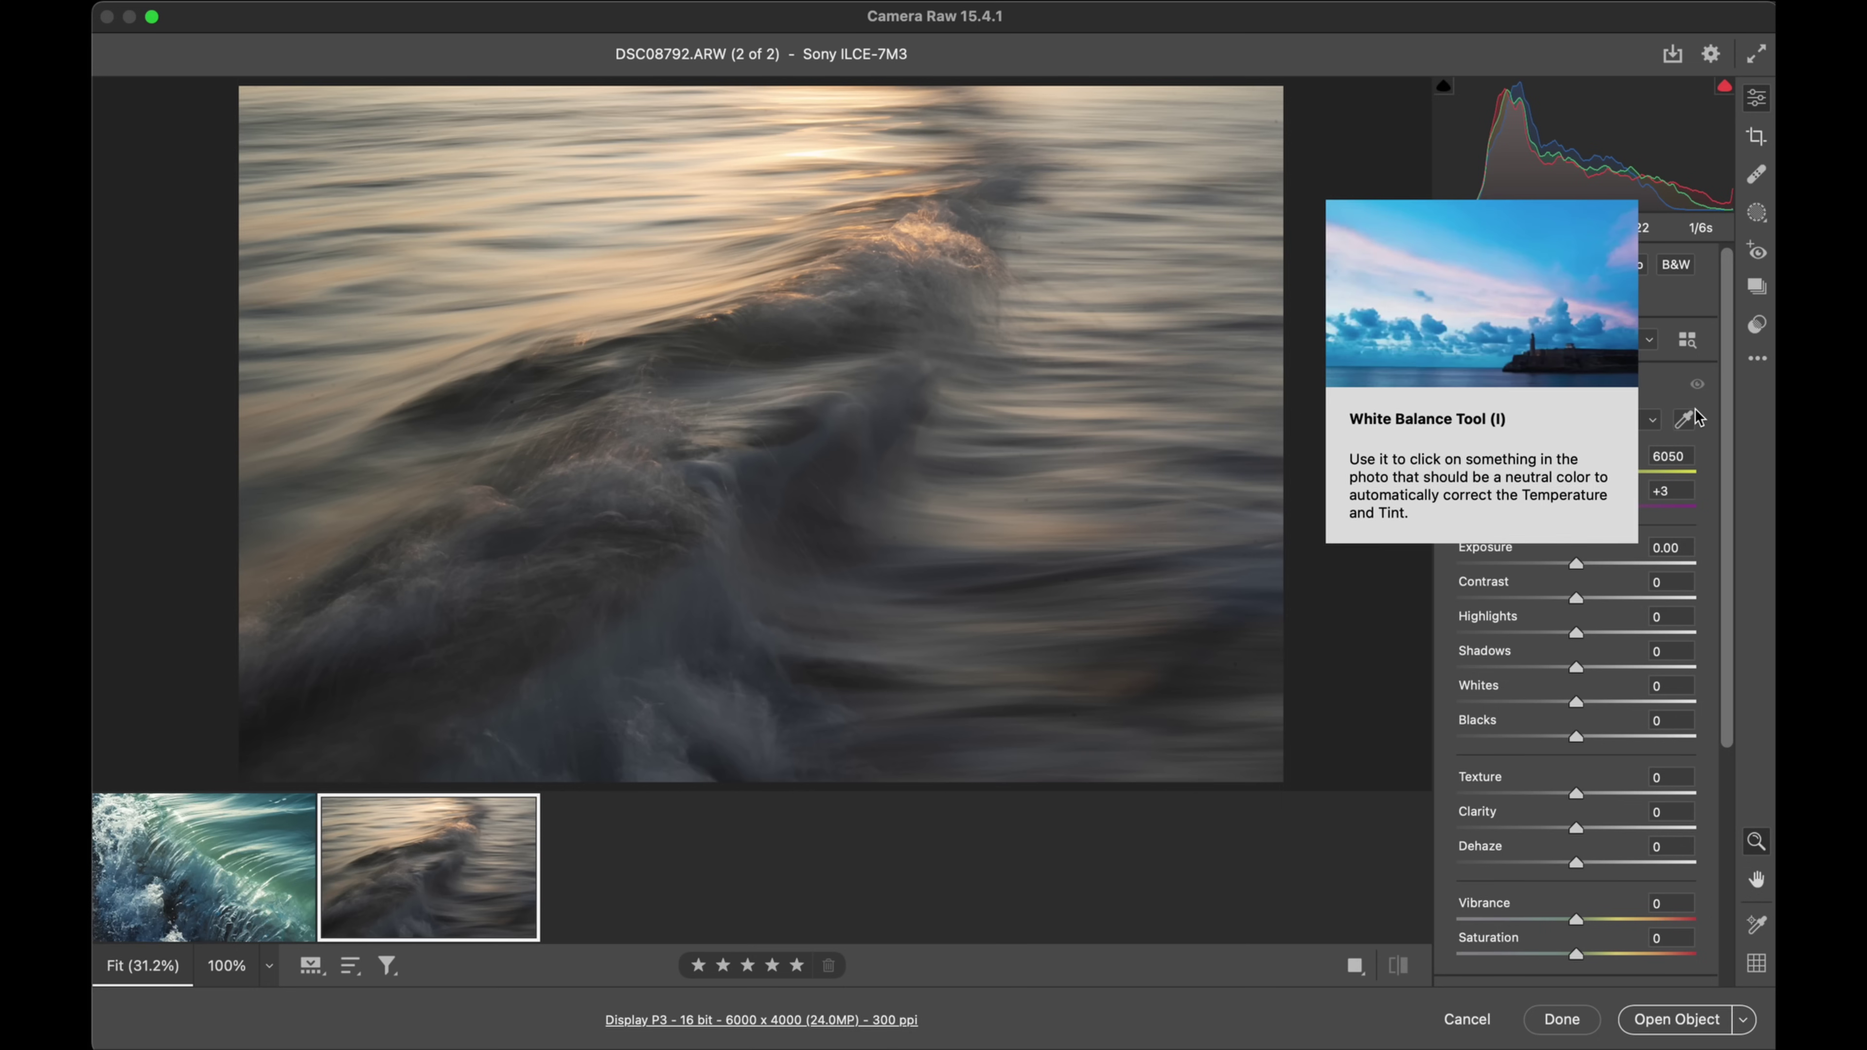
key("super+z")
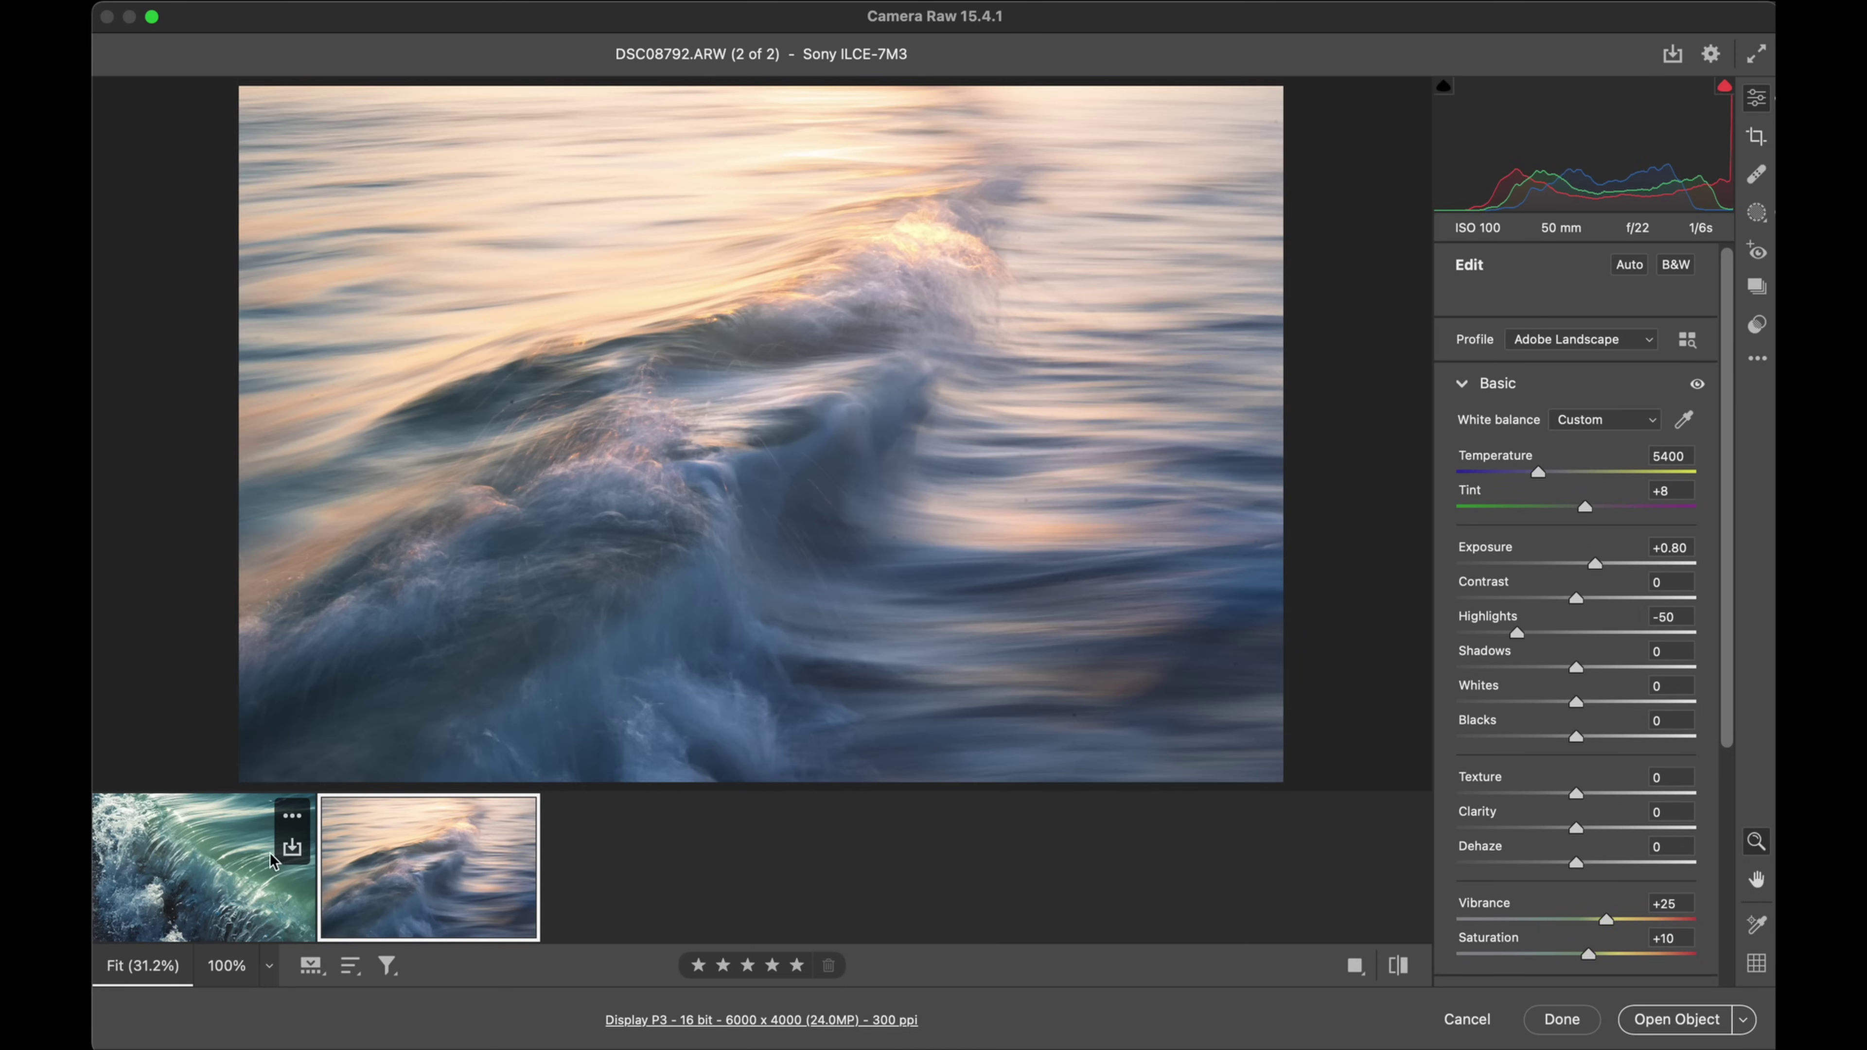
left_click(268, 871)
left_click(1757, 360)
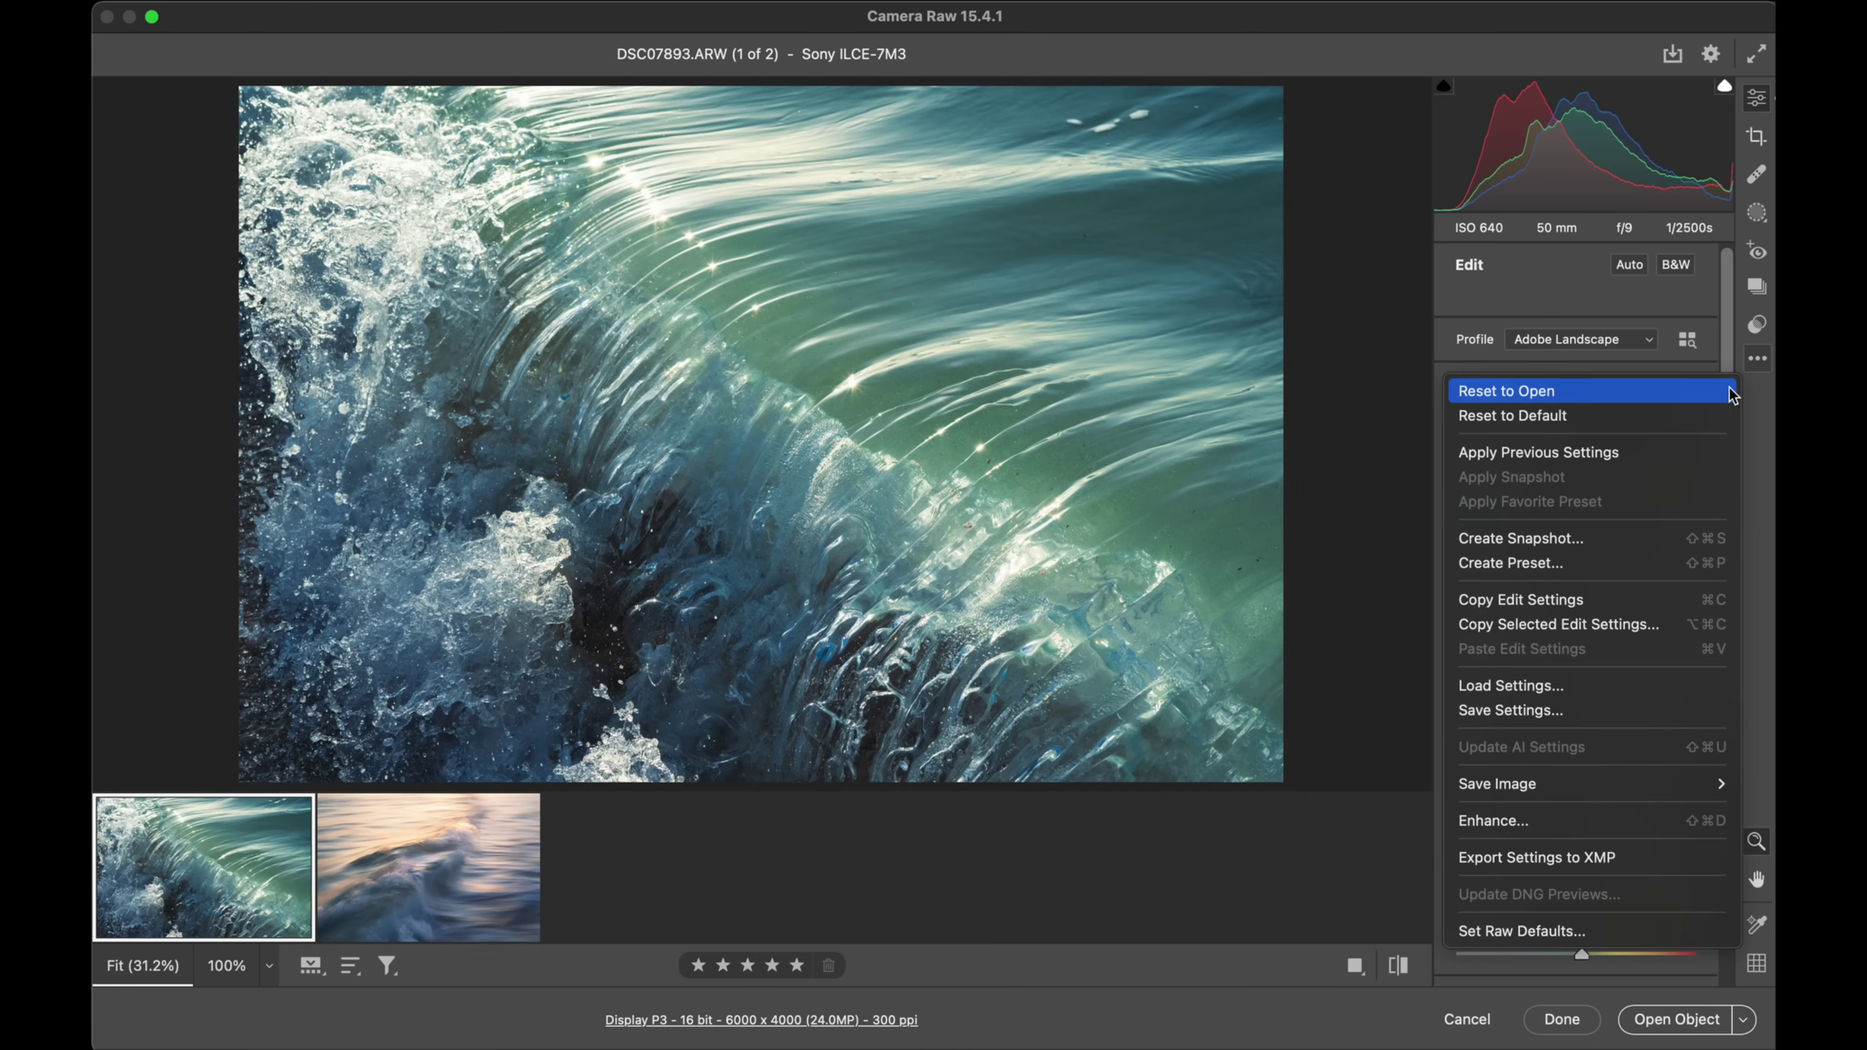
left_click(1689, 417)
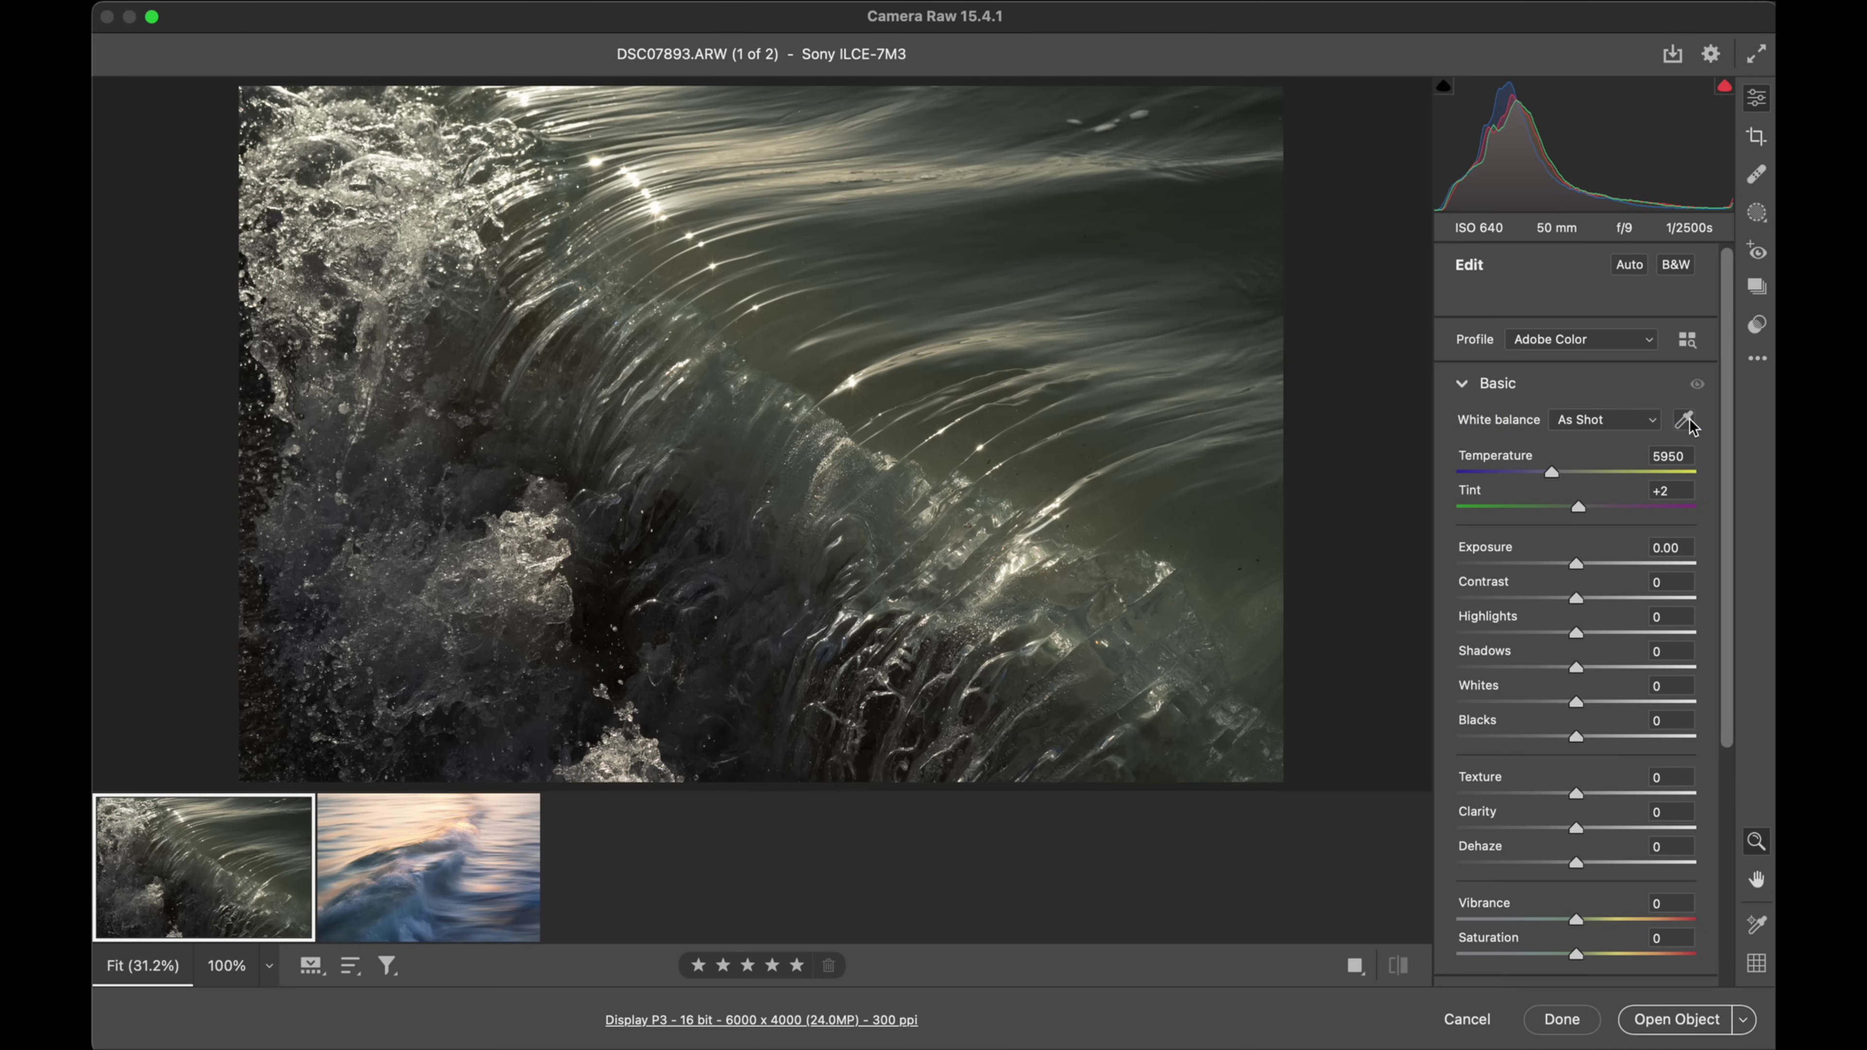
key("super+z")
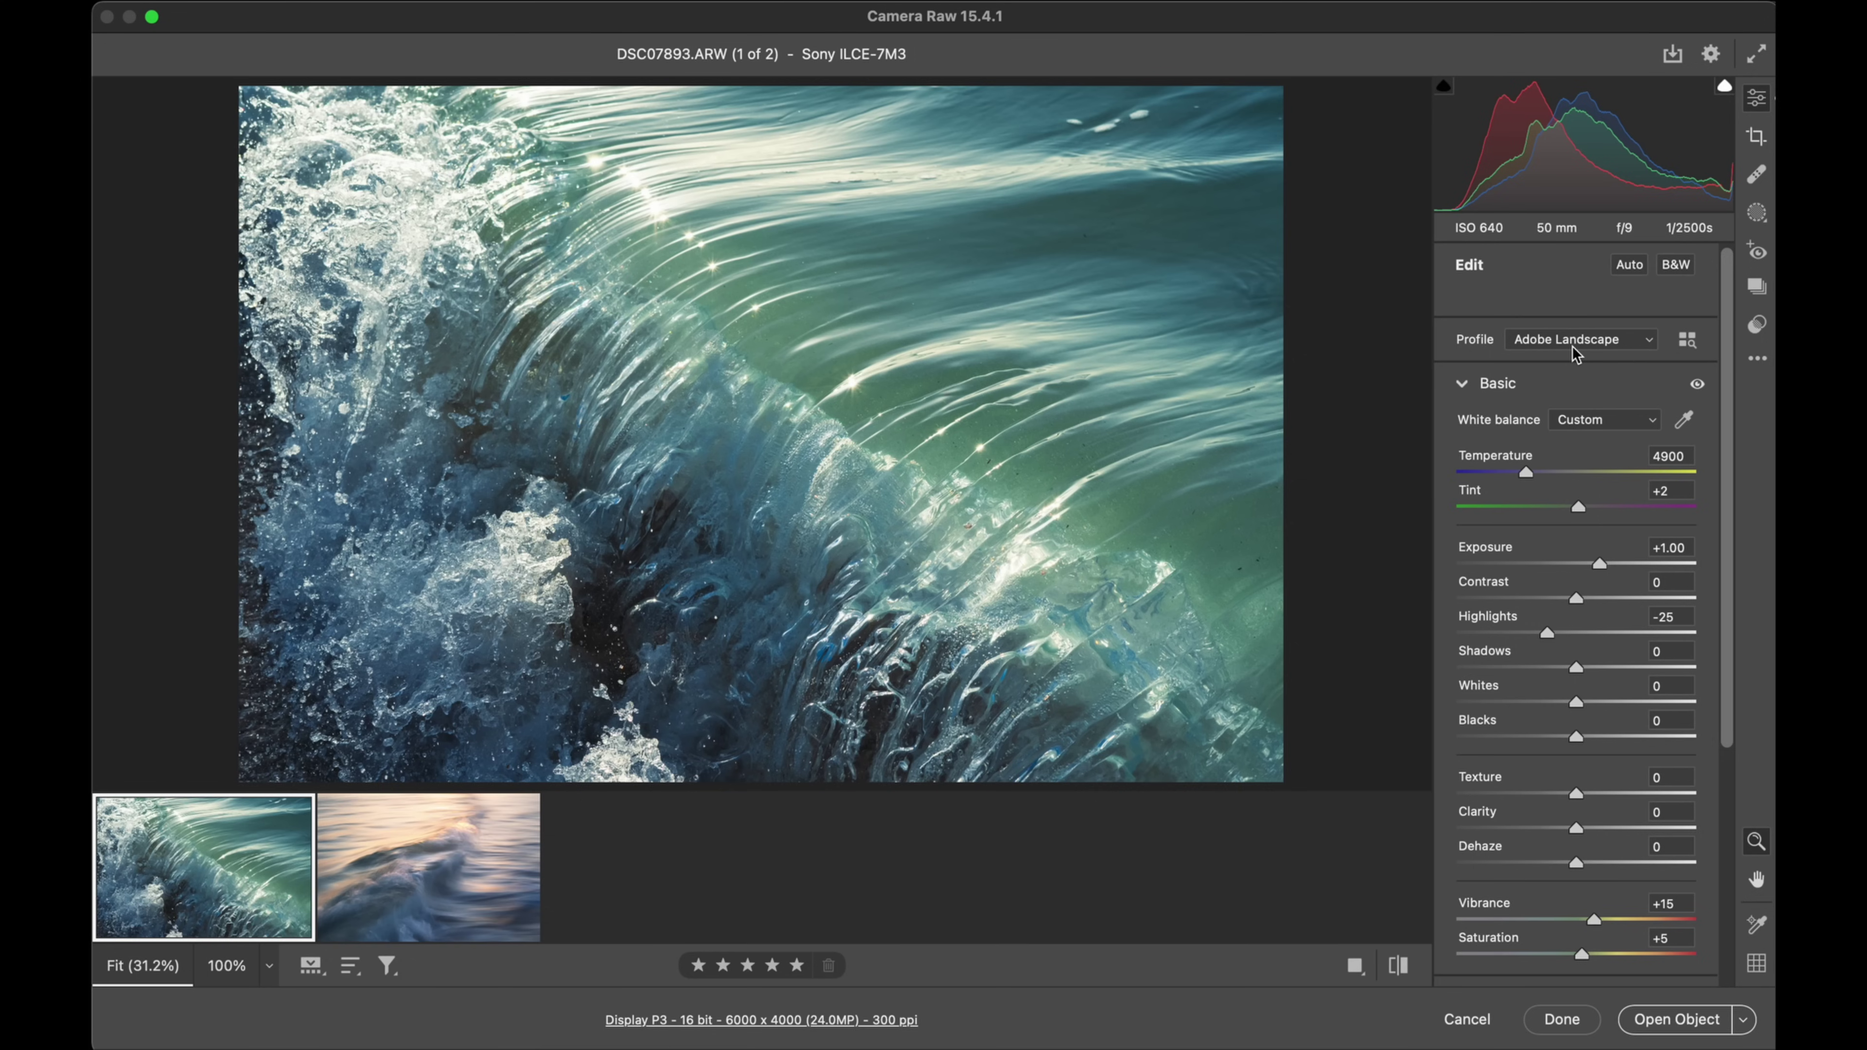
Step: Inspect the teal wave's Color Grading panel and compare it against the long-exposure photo
scroll(1574, 354, "down", 4)
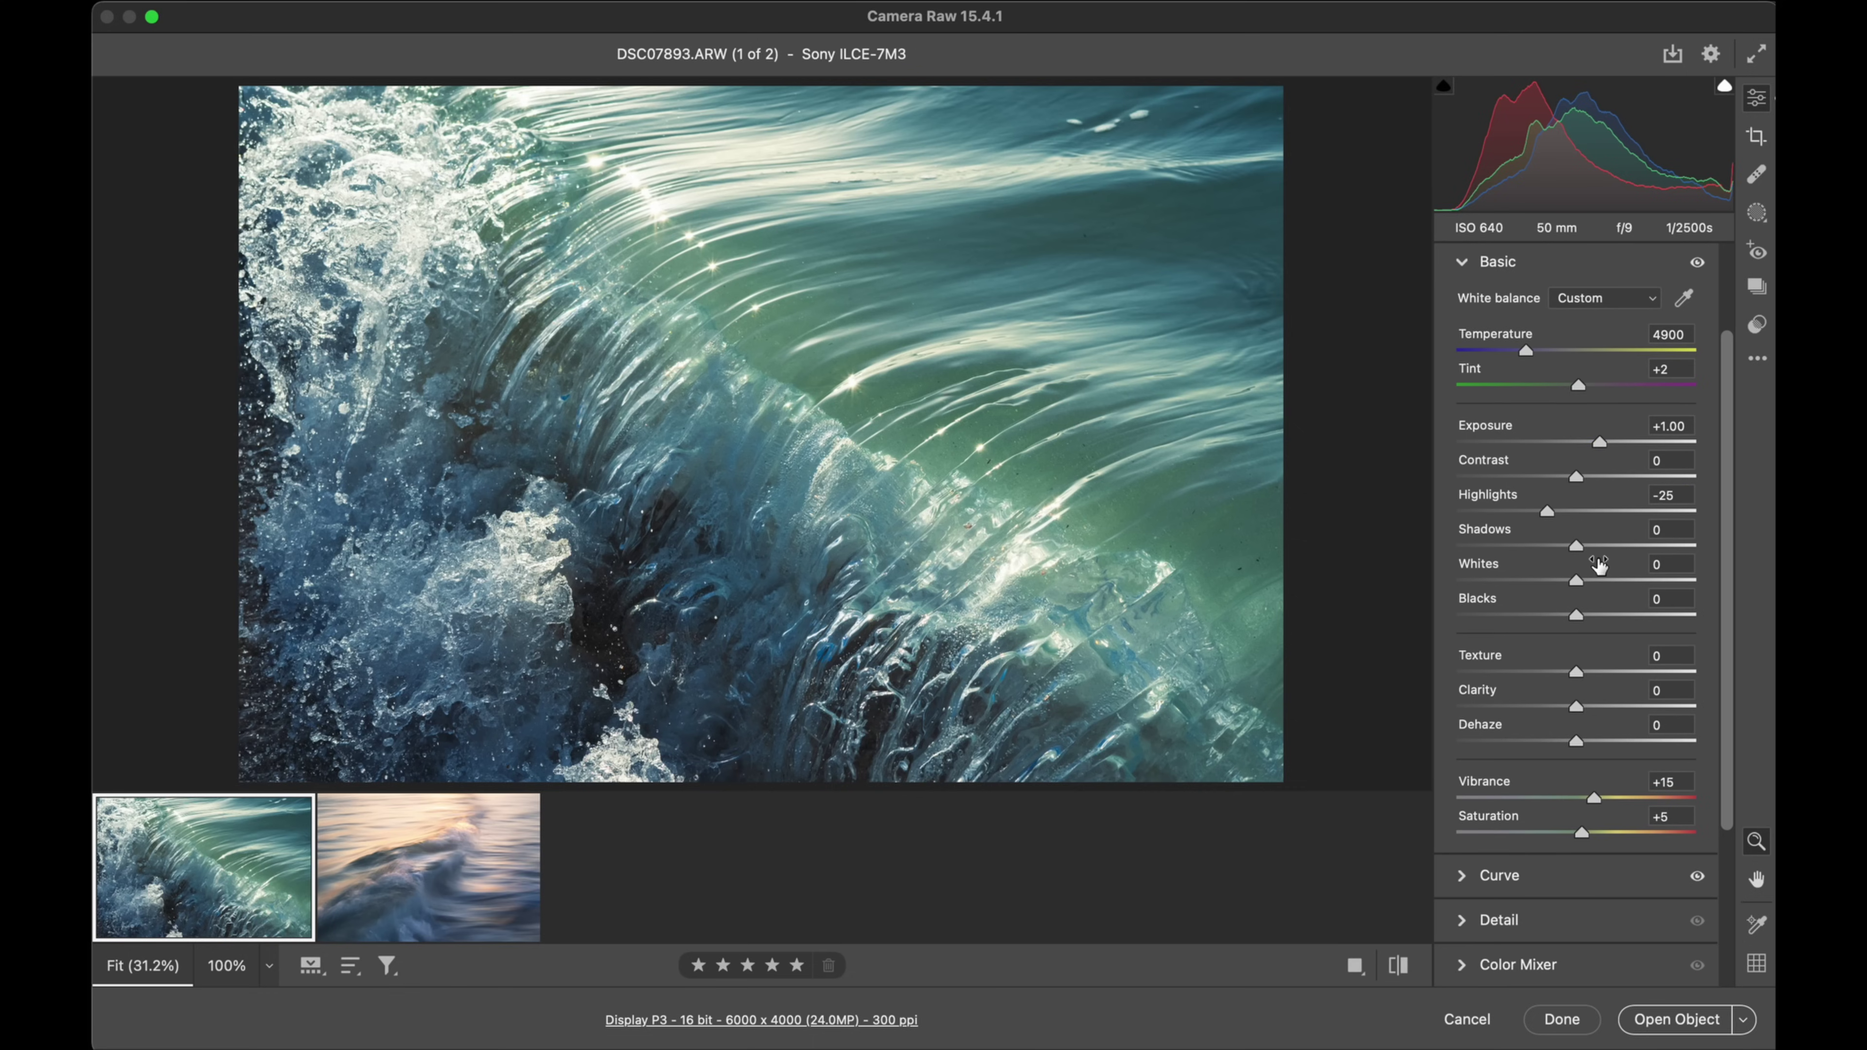
scroll(1580, 515, "down", 4)
scroll(1585, 707, "up", 2)
scroll(1587, 713, "down", 3)
left_click(1503, 848)
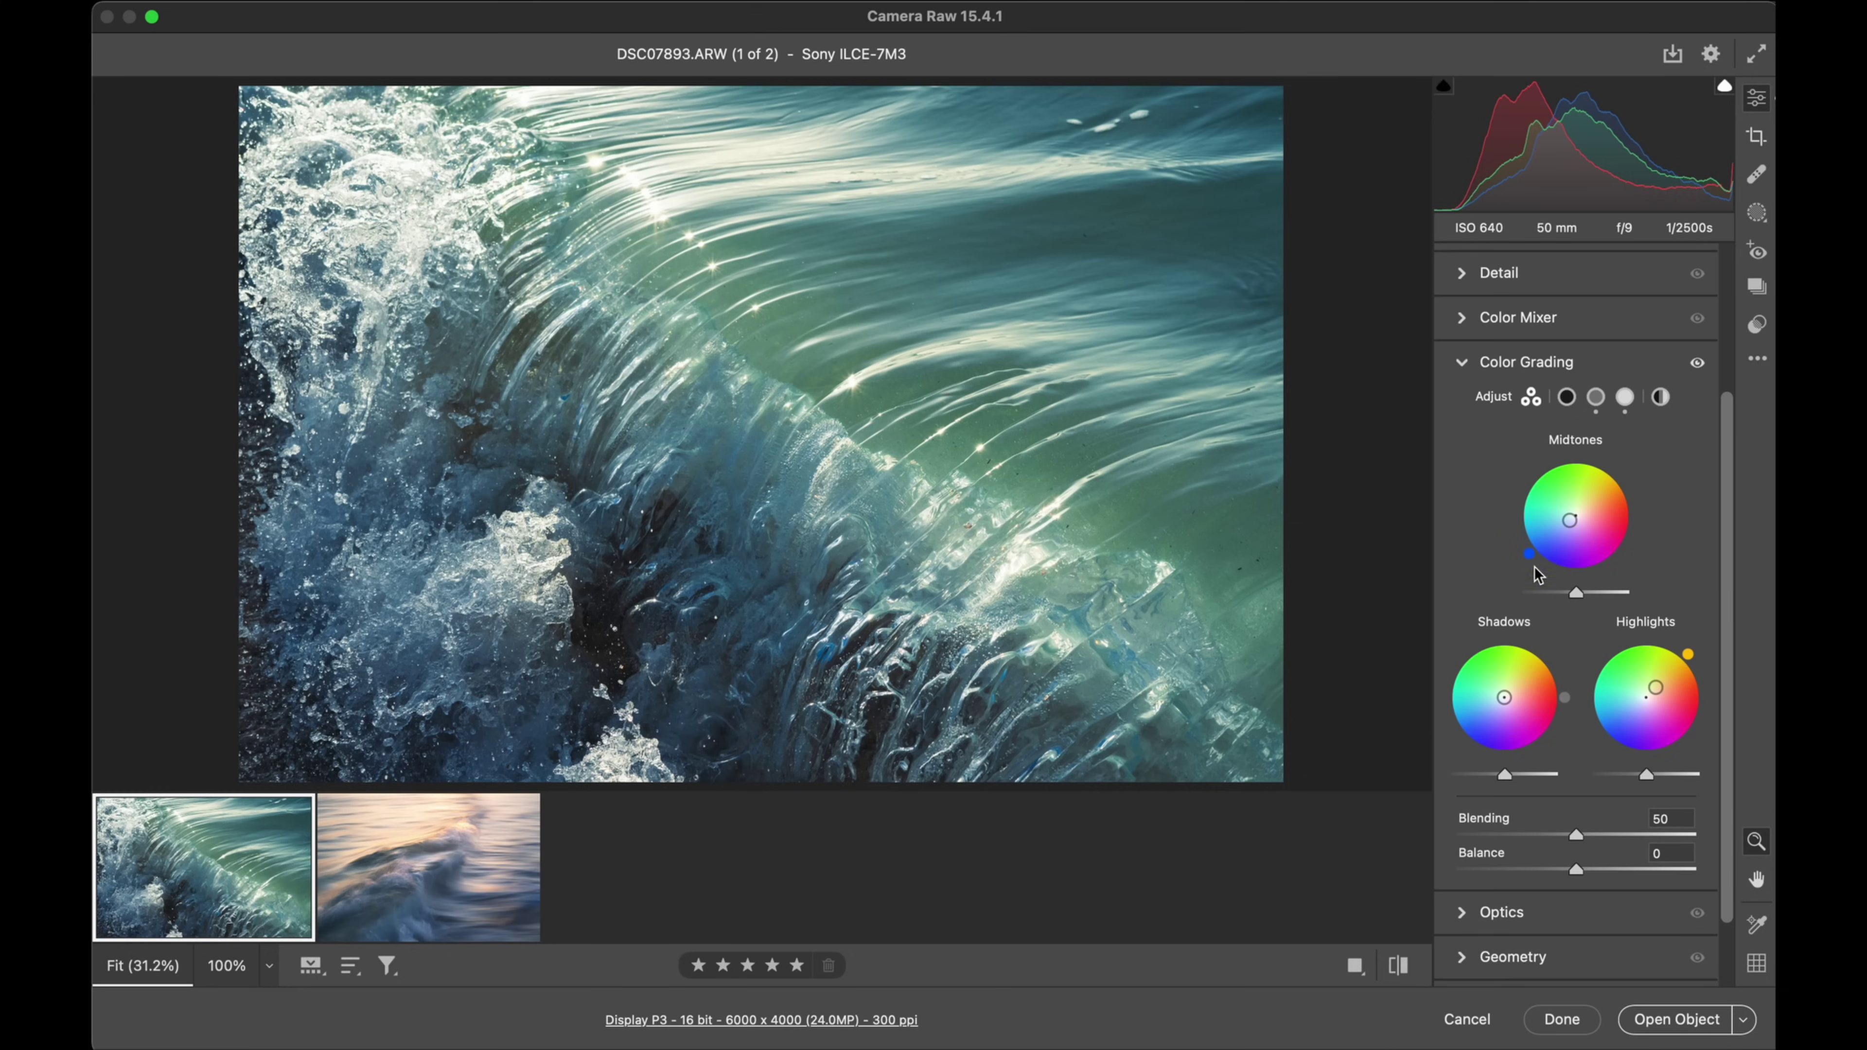
left_click(1547, 360)
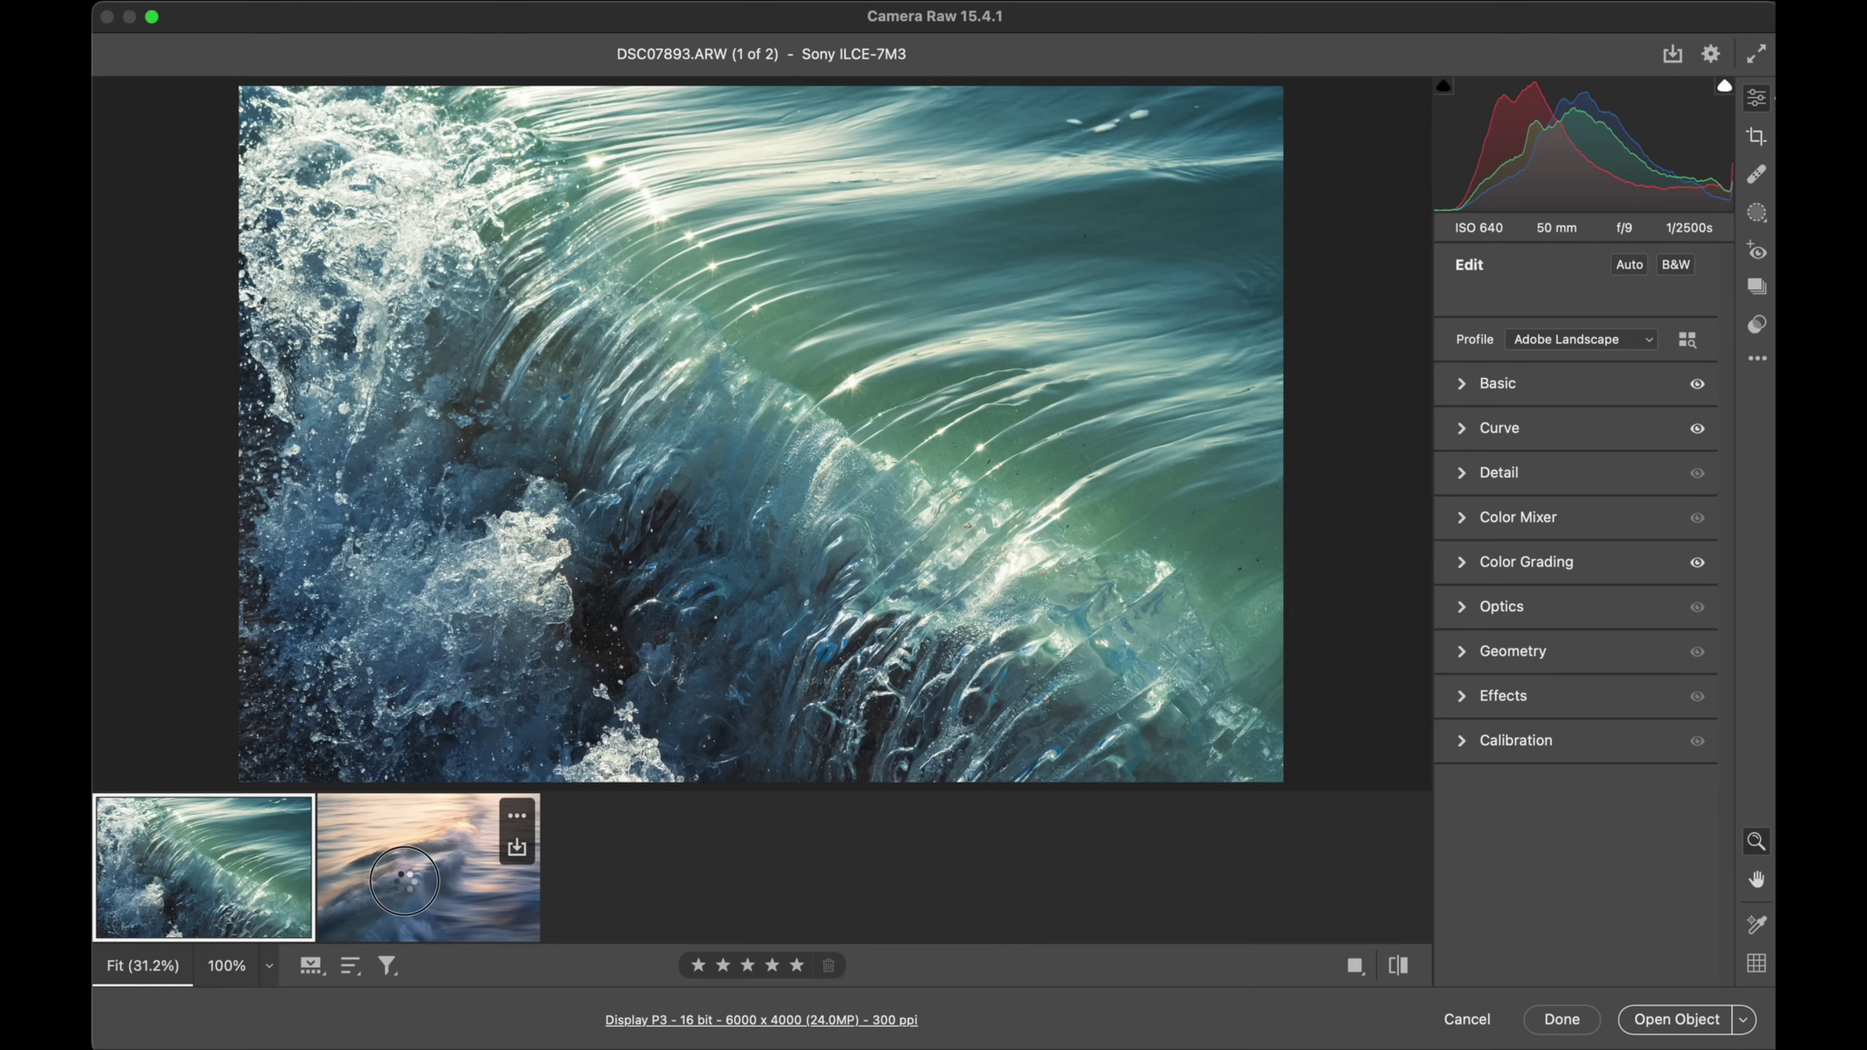
left_click(404, 881)
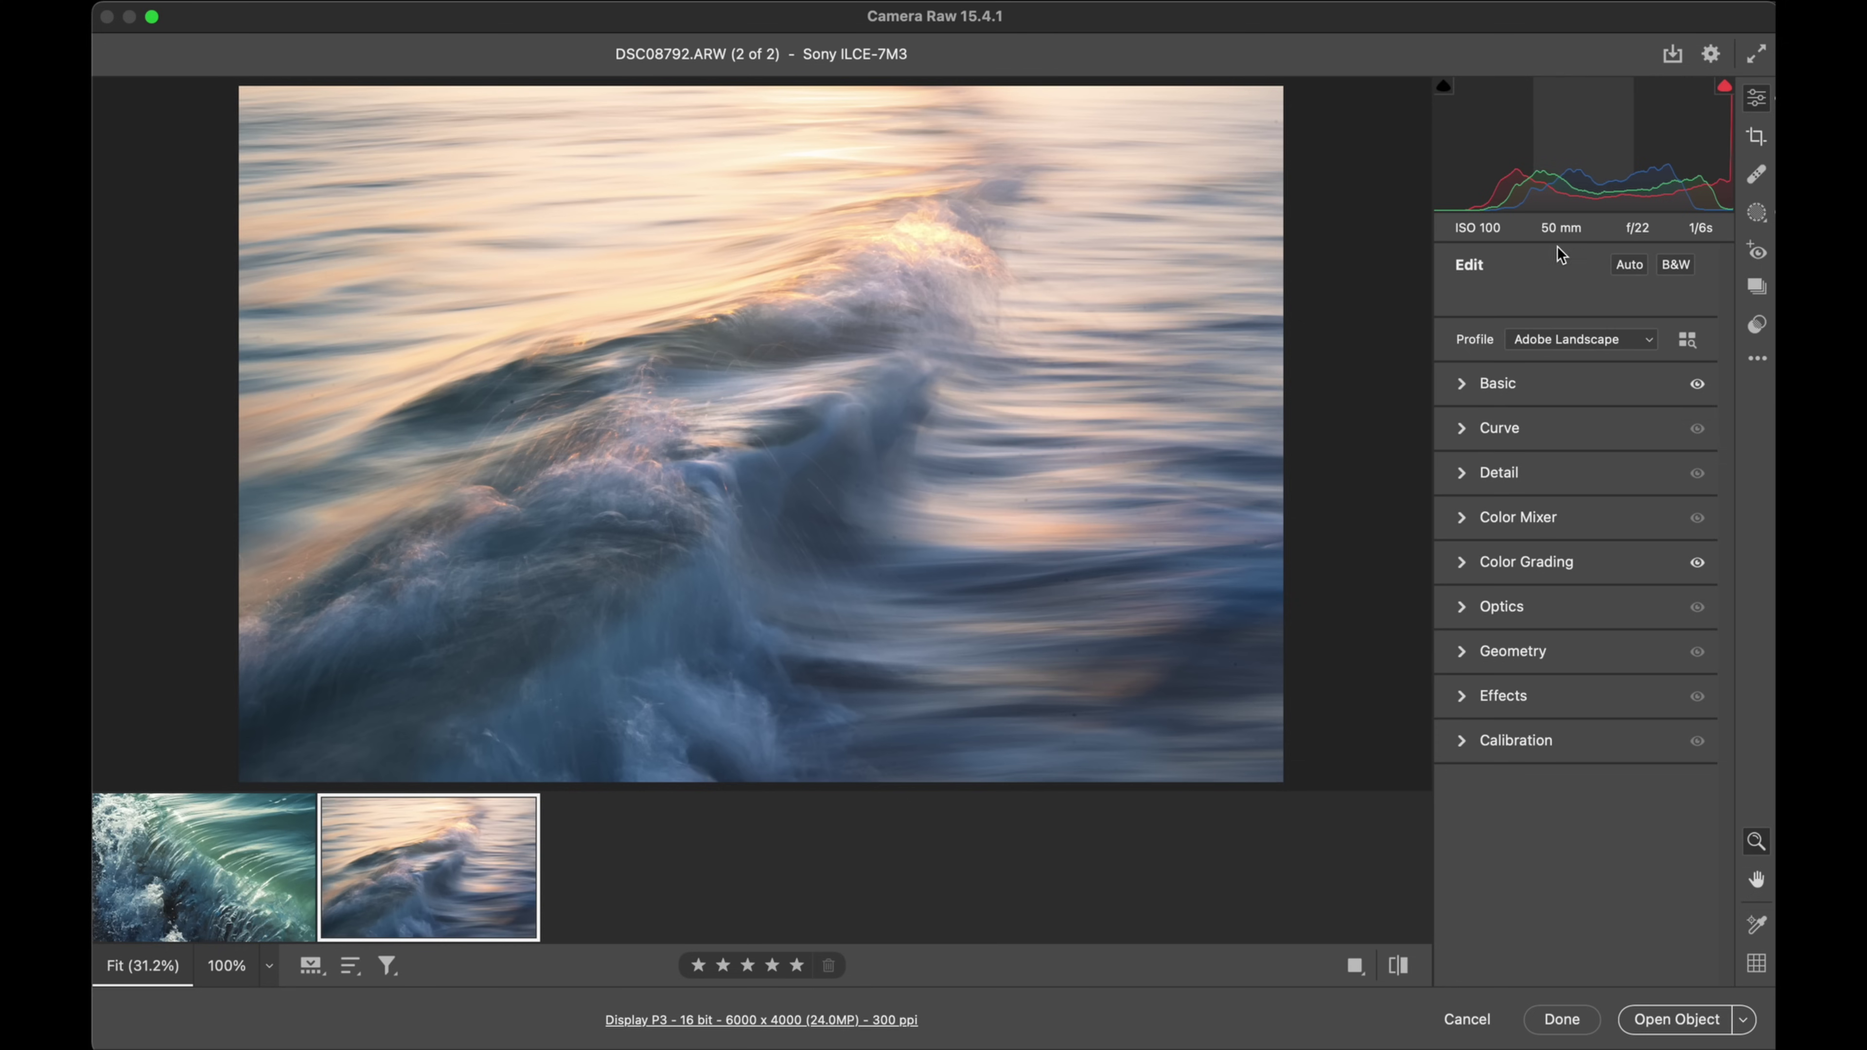
left_click(178, 879)
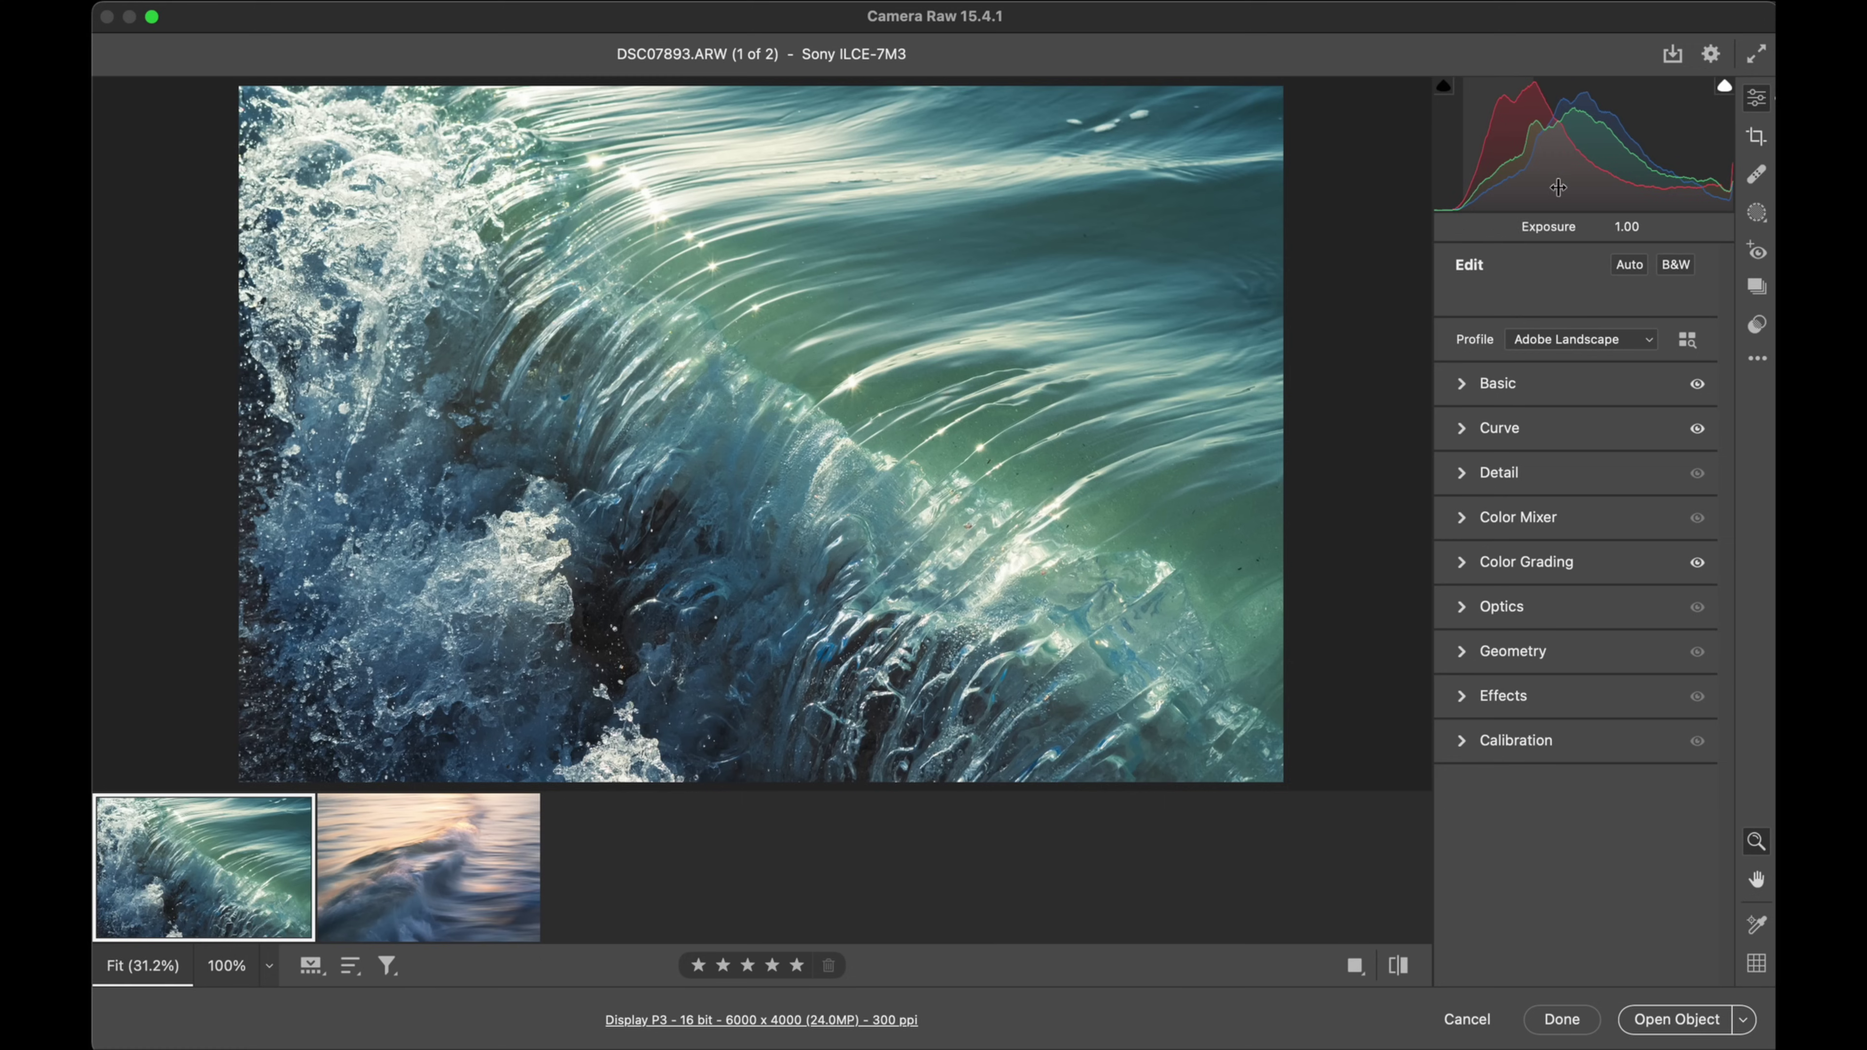
left_click(288, 816)
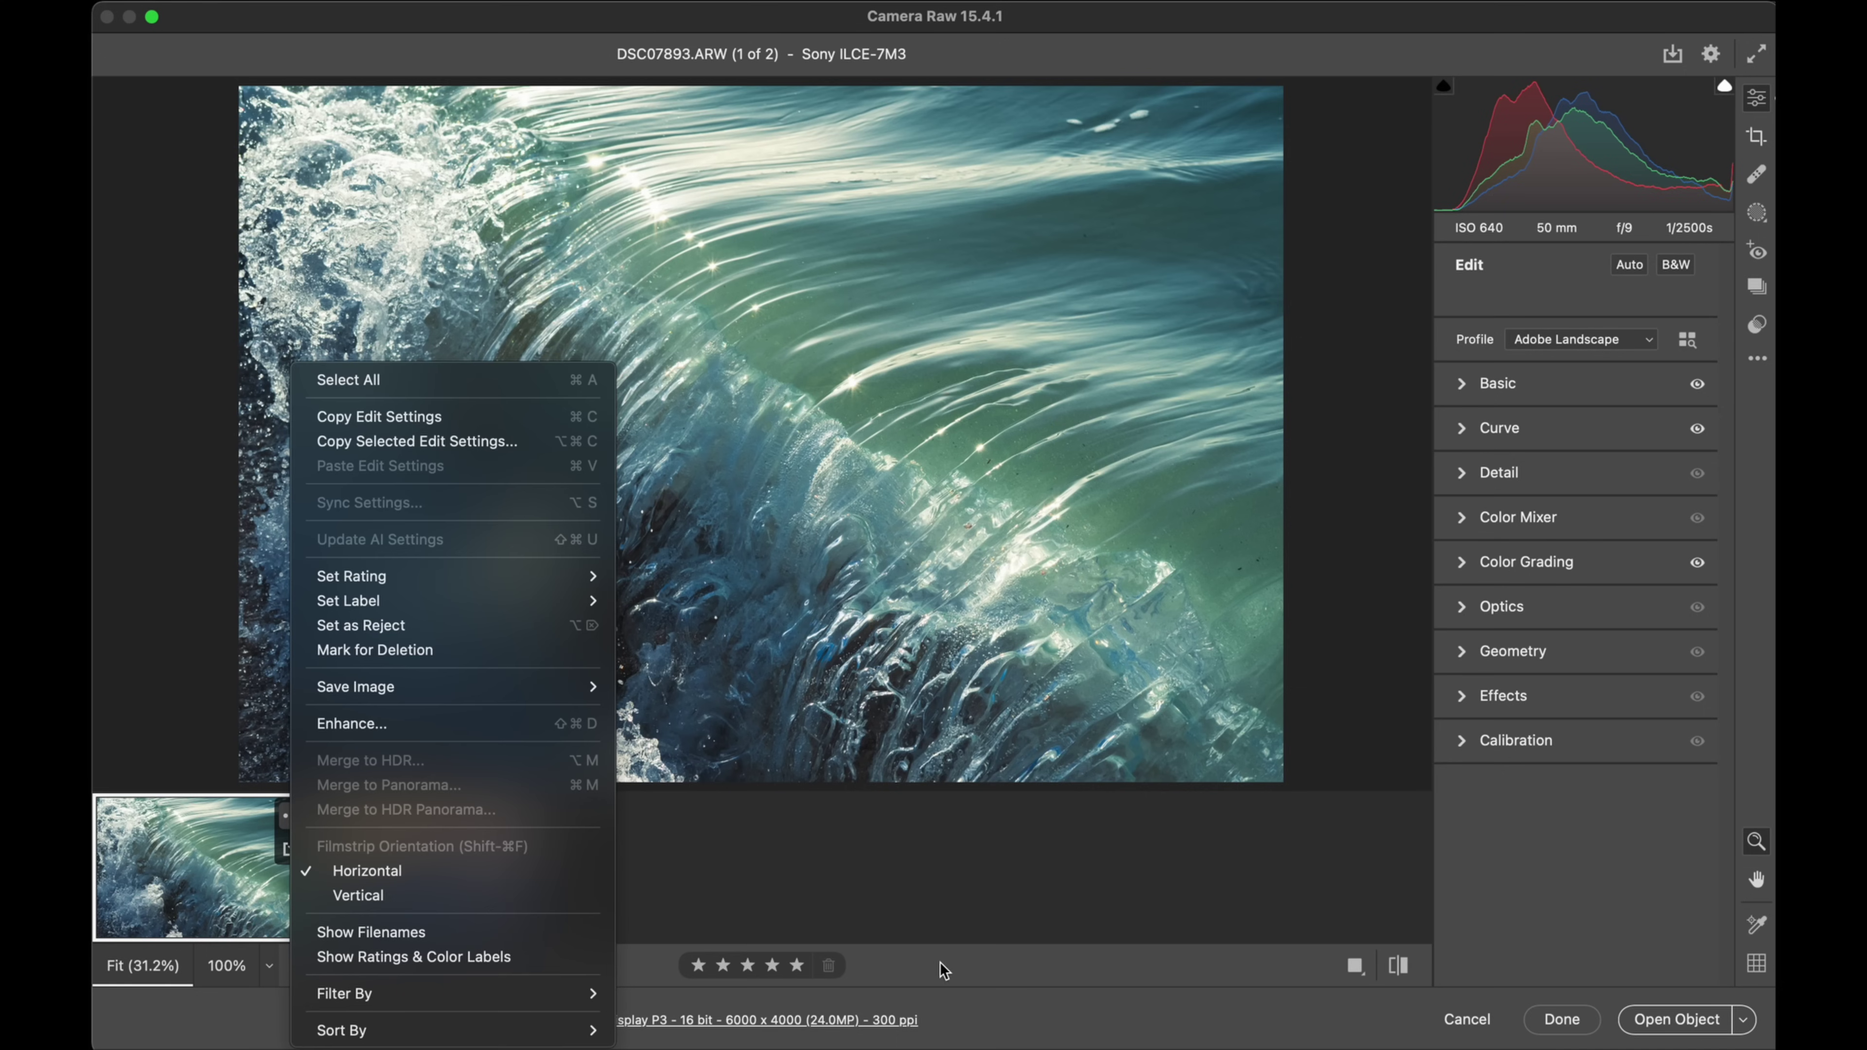
left_click(951, 890)
Step: Try Reset to Default and Apply Previous Settings on the teal wave, then undo both
left_click(1756, 358)
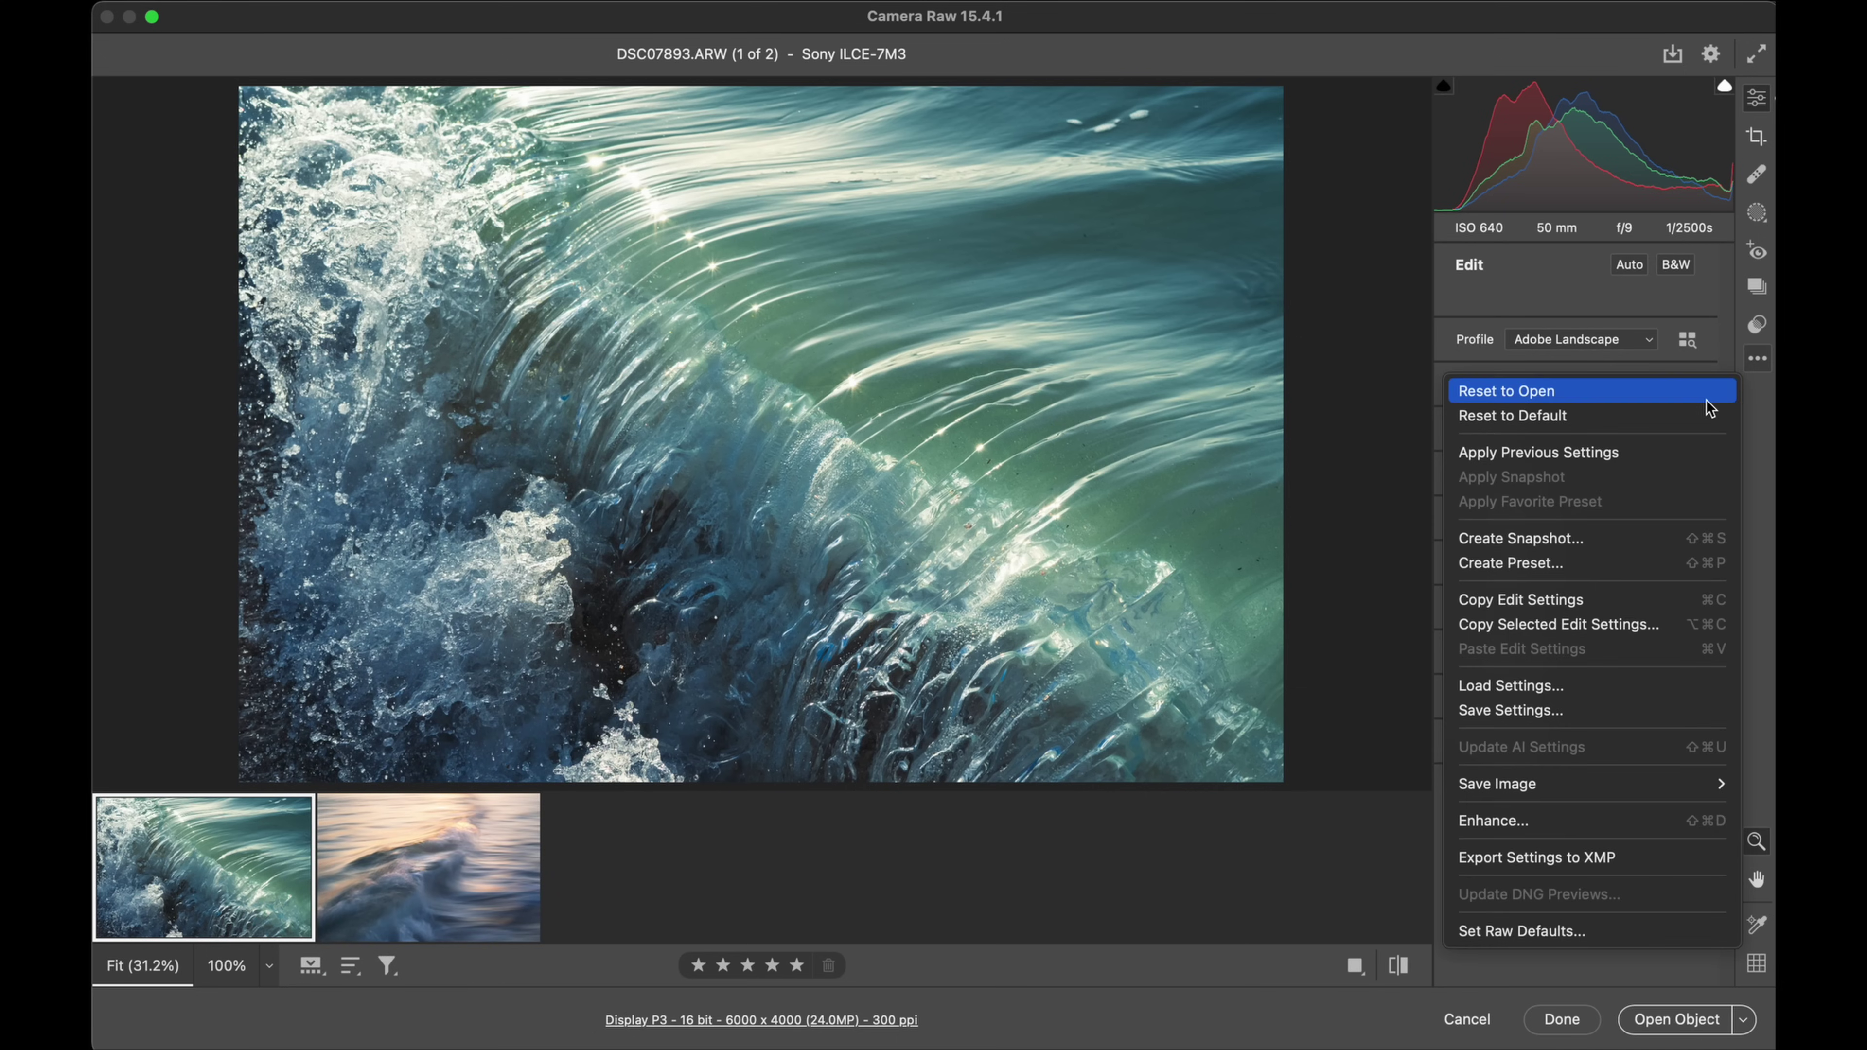
left_click(1694, 416)
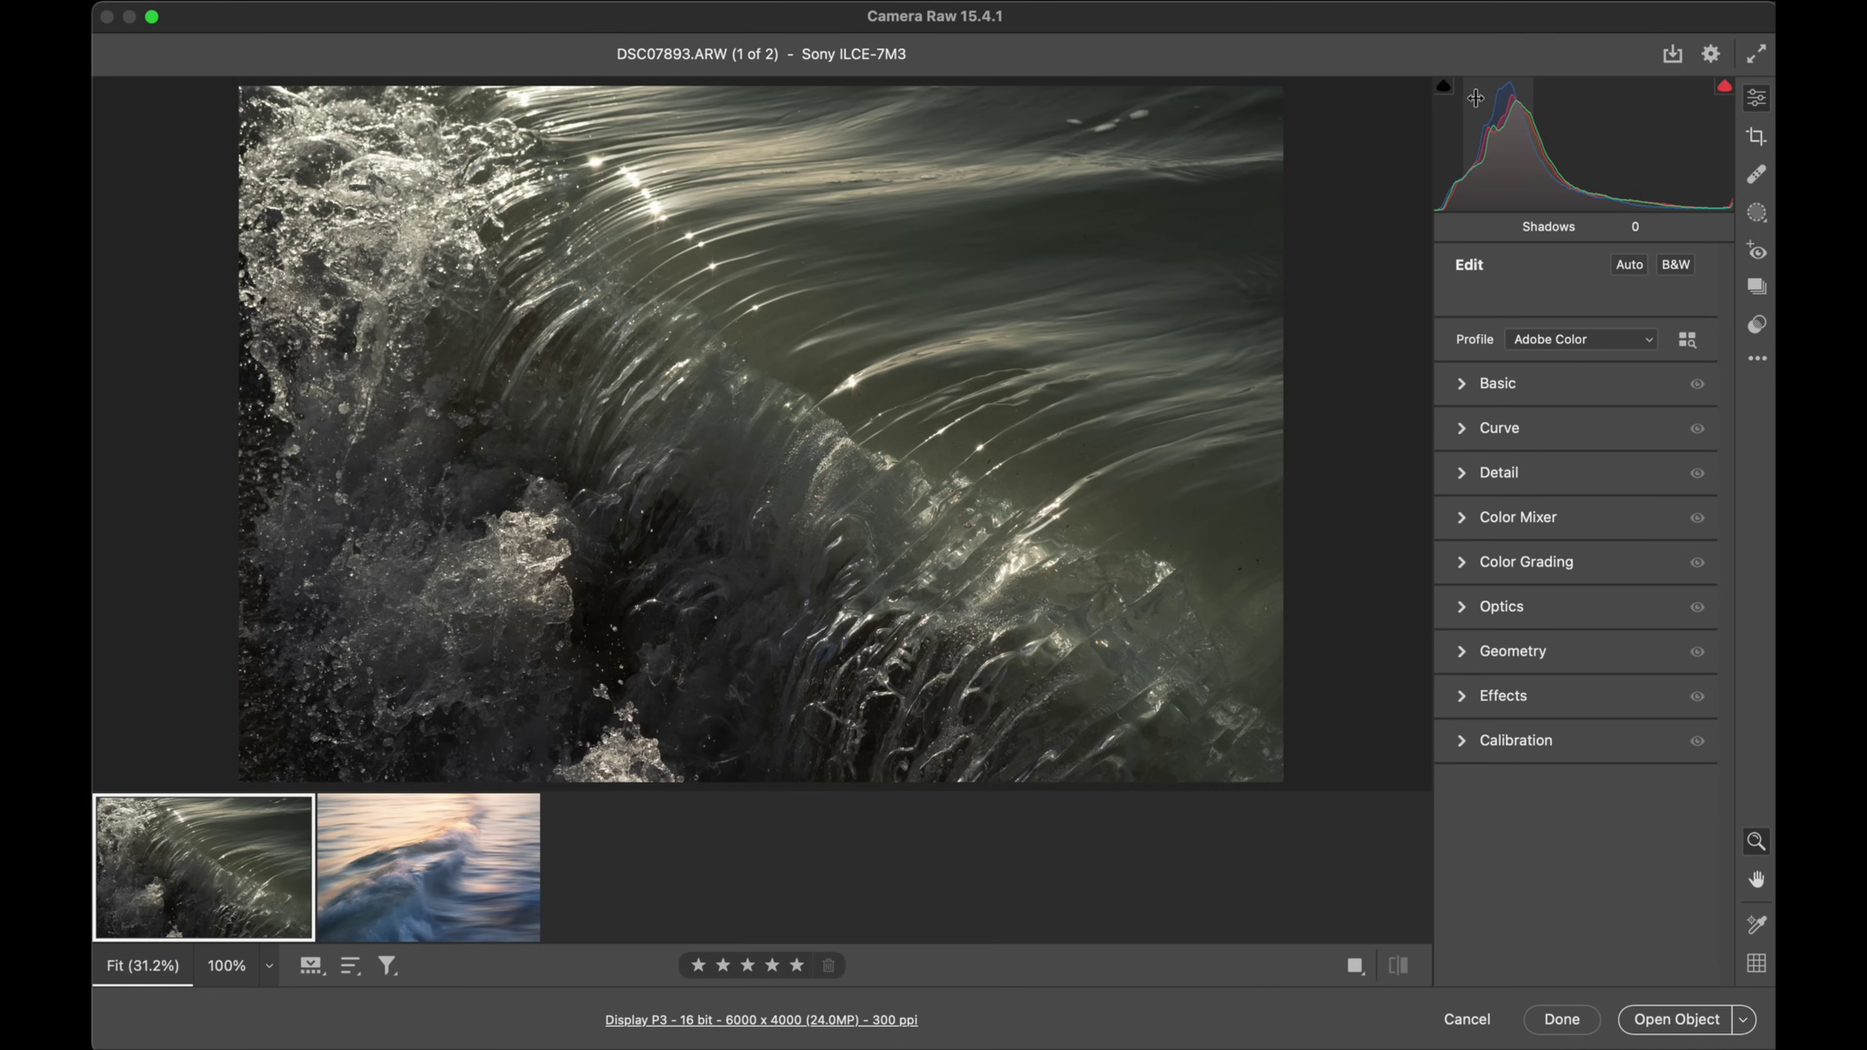
left_click(1761, 362)
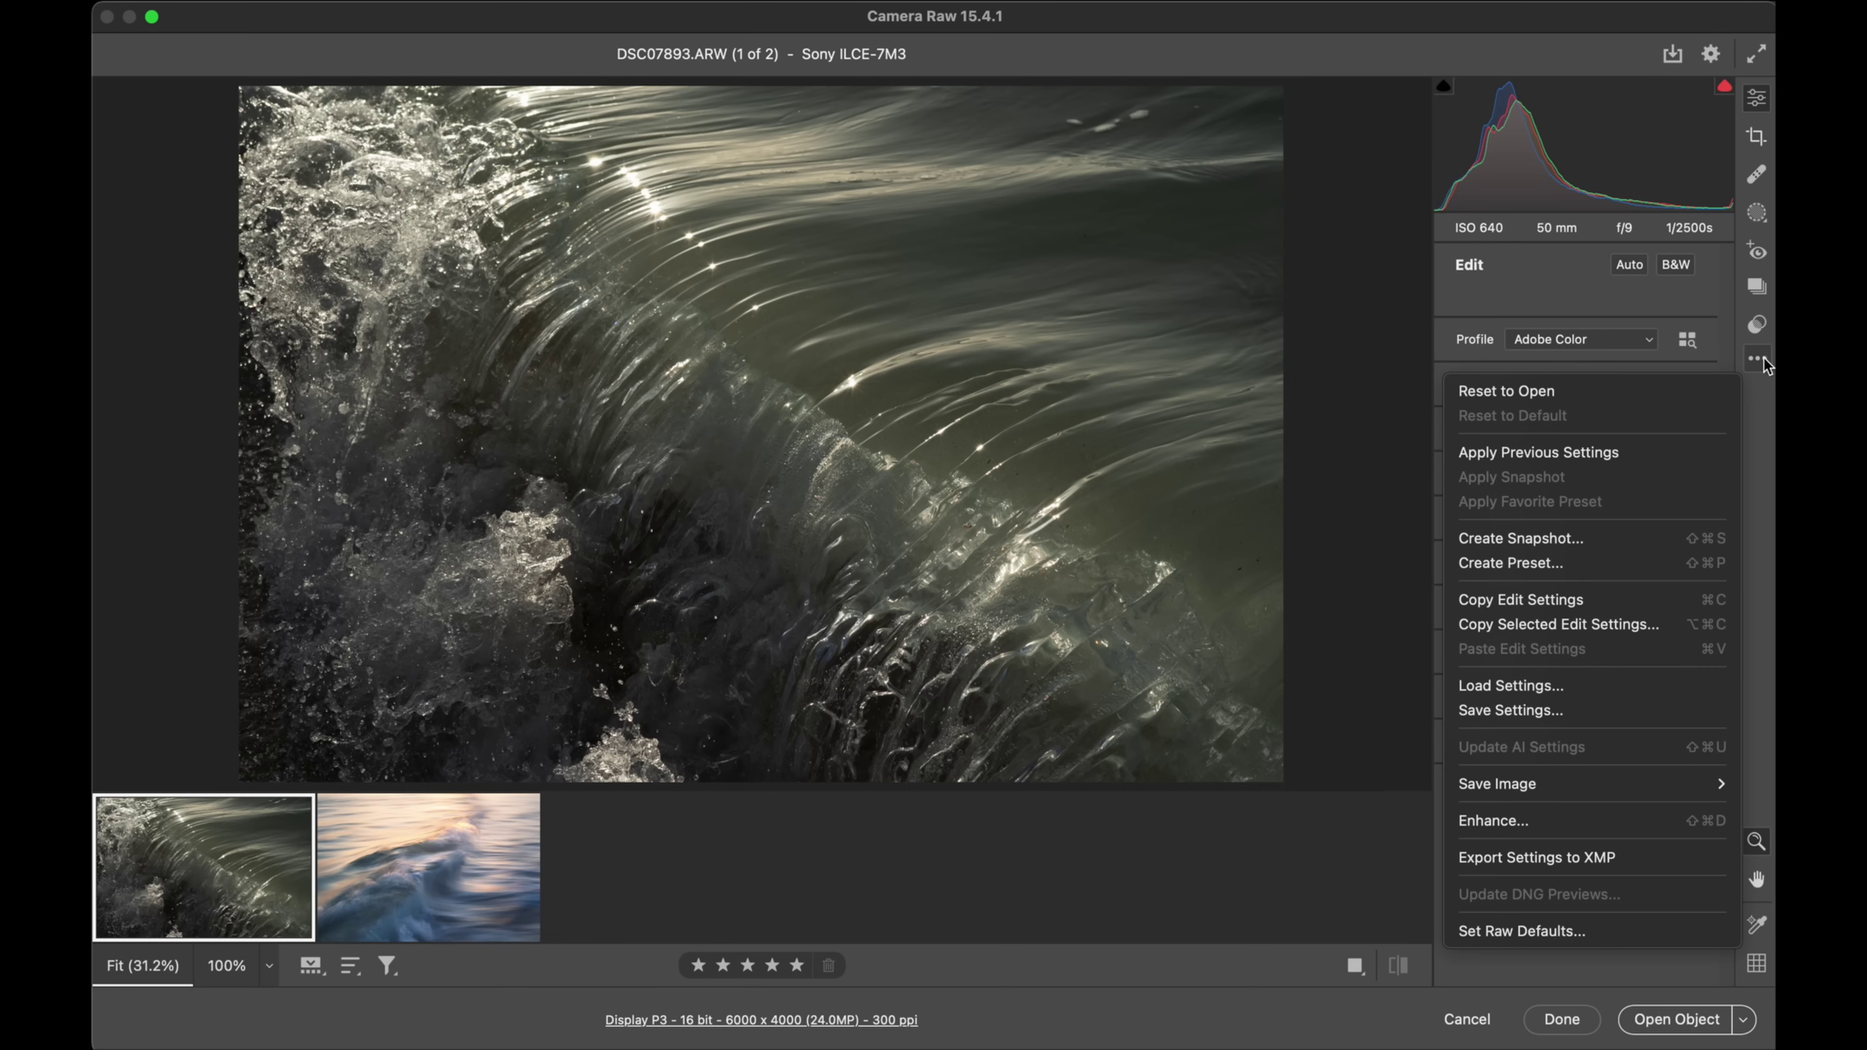
left_click(1701, 456)
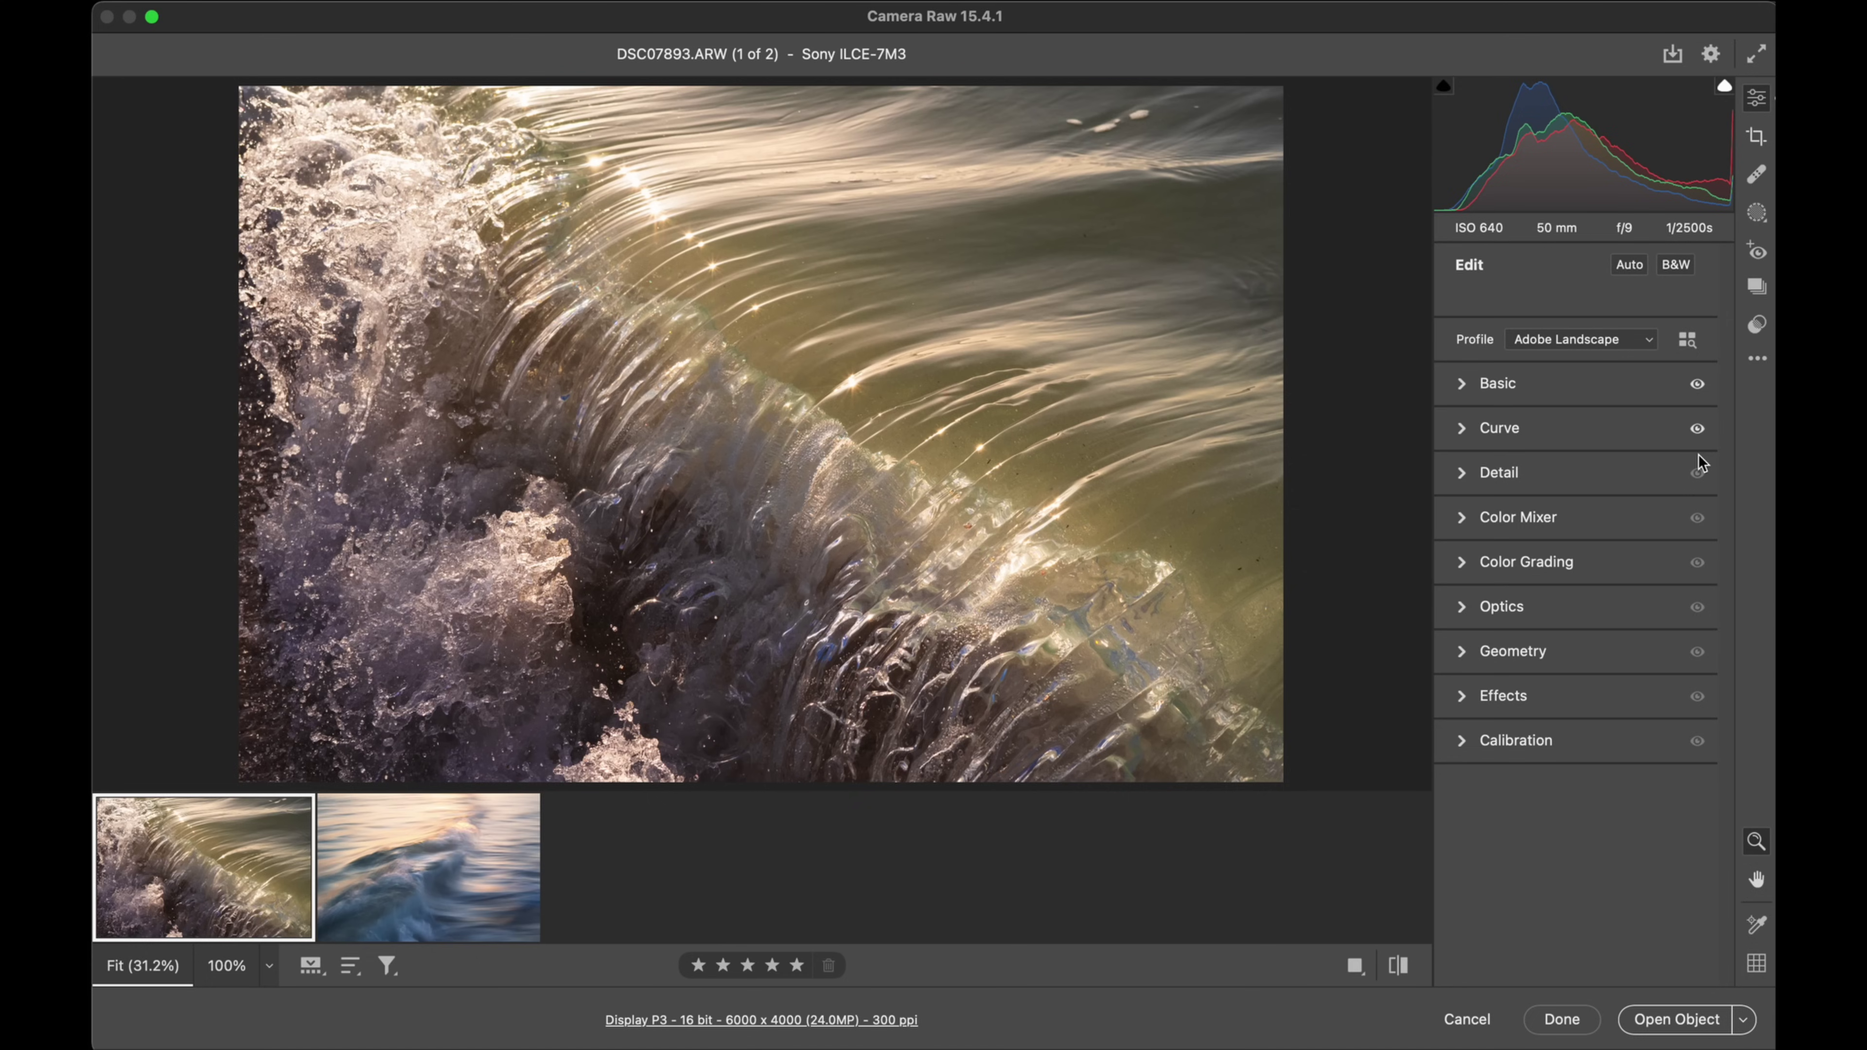
key("super+z")
key("super+shift+z")
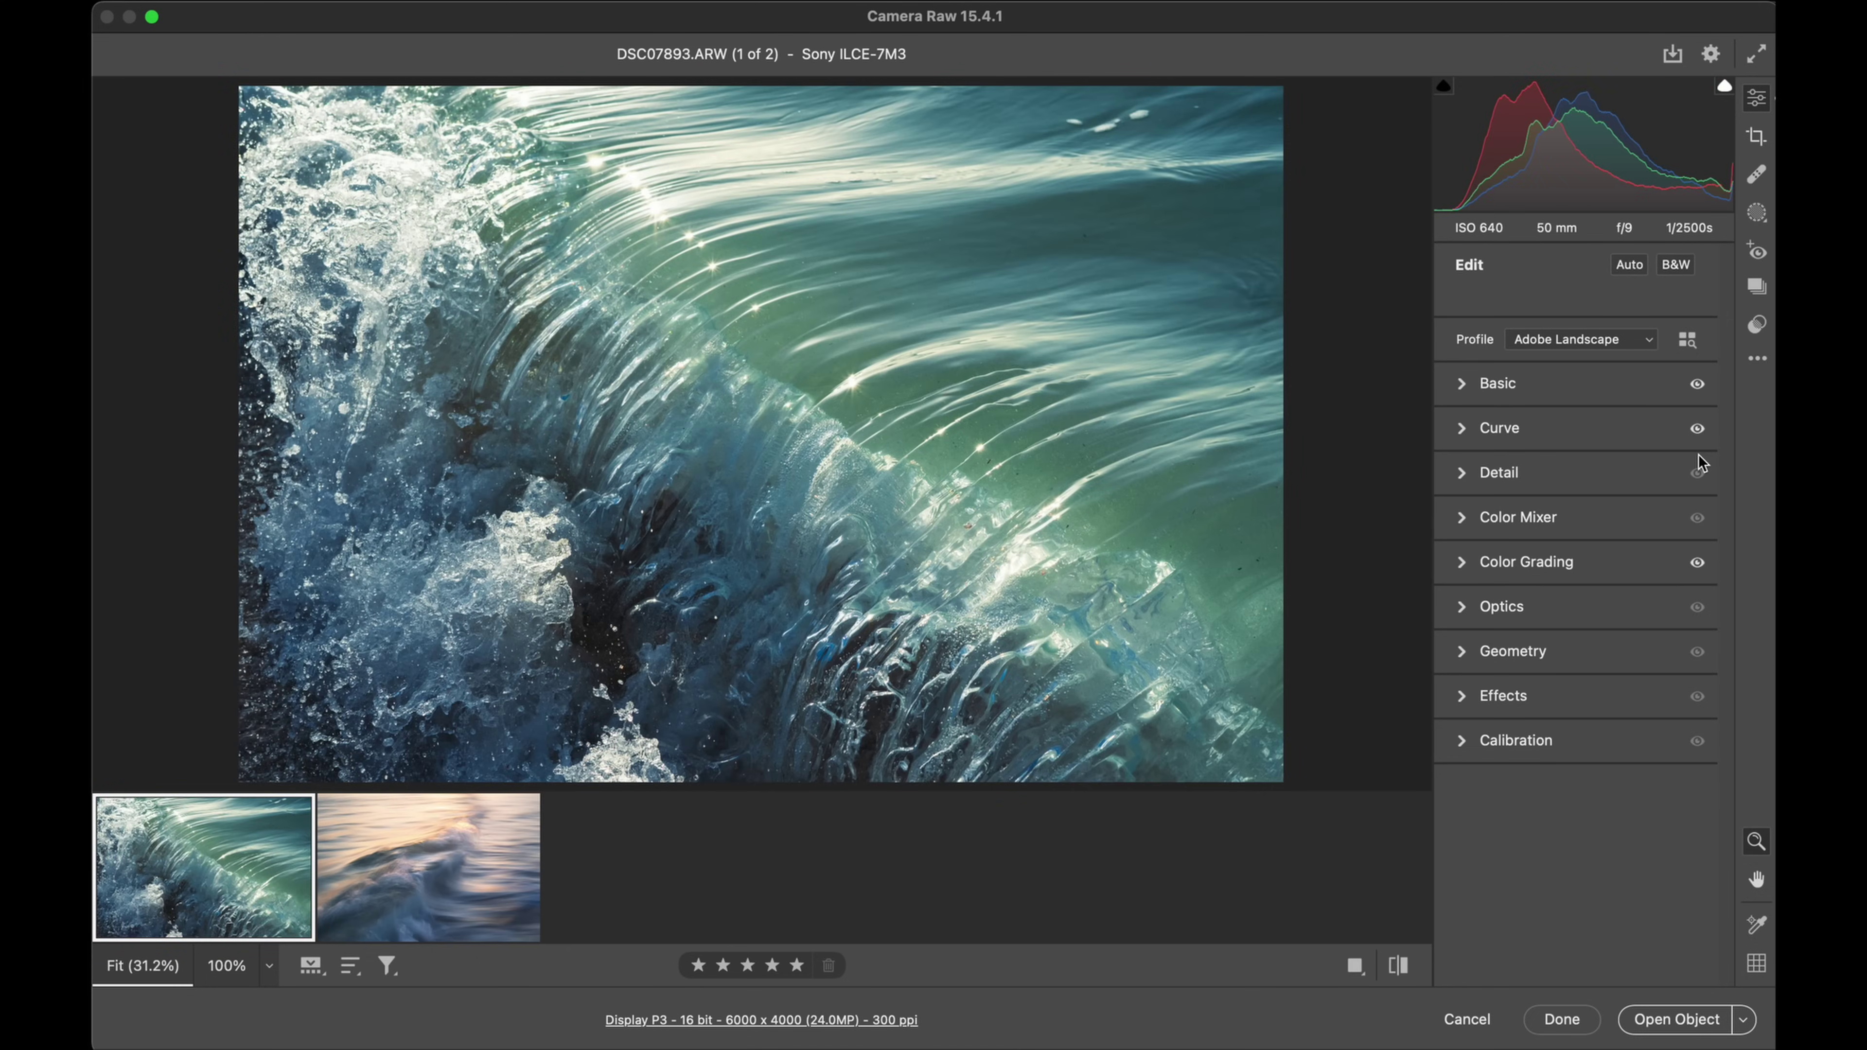
Step: Reset the long-exposure wave to default, then restore its earlier edits
left_click(455, 860)
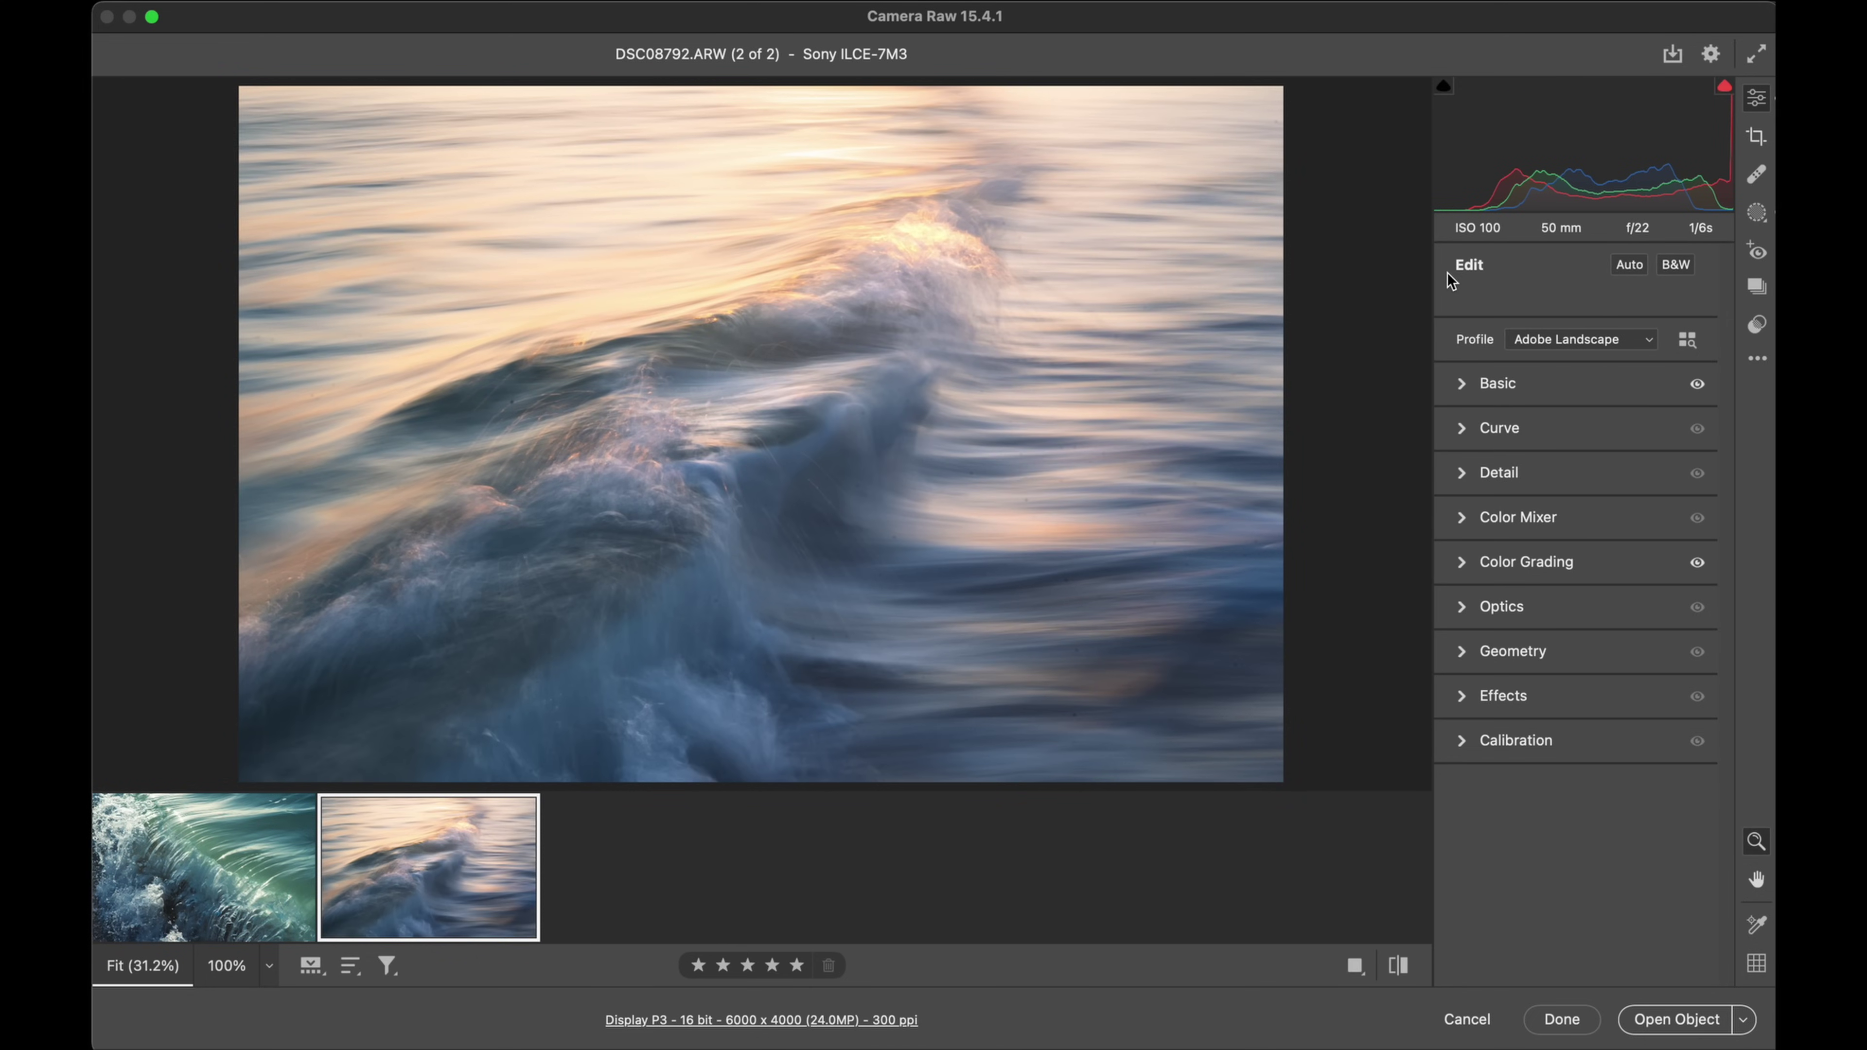
left_click(1756, 358)
left_click(1683, 409)
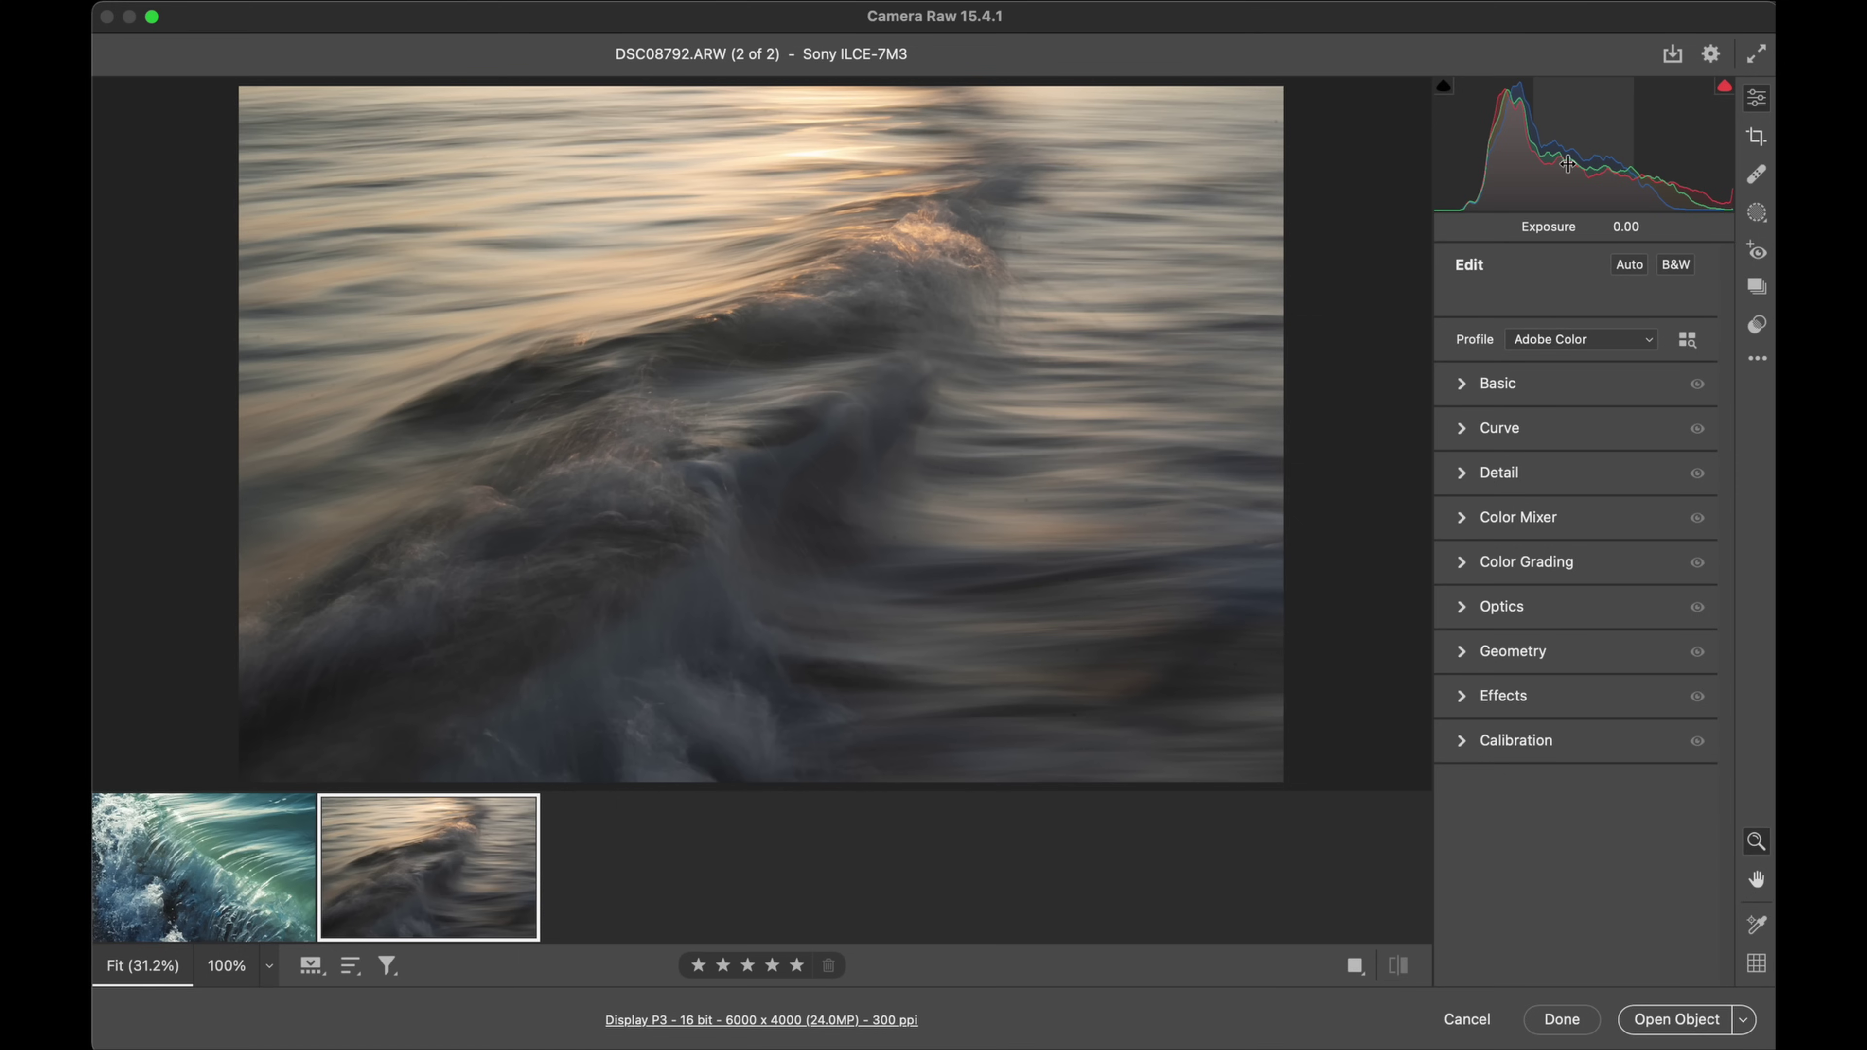
left_click(1754, 360)
left_click(1766, 399)
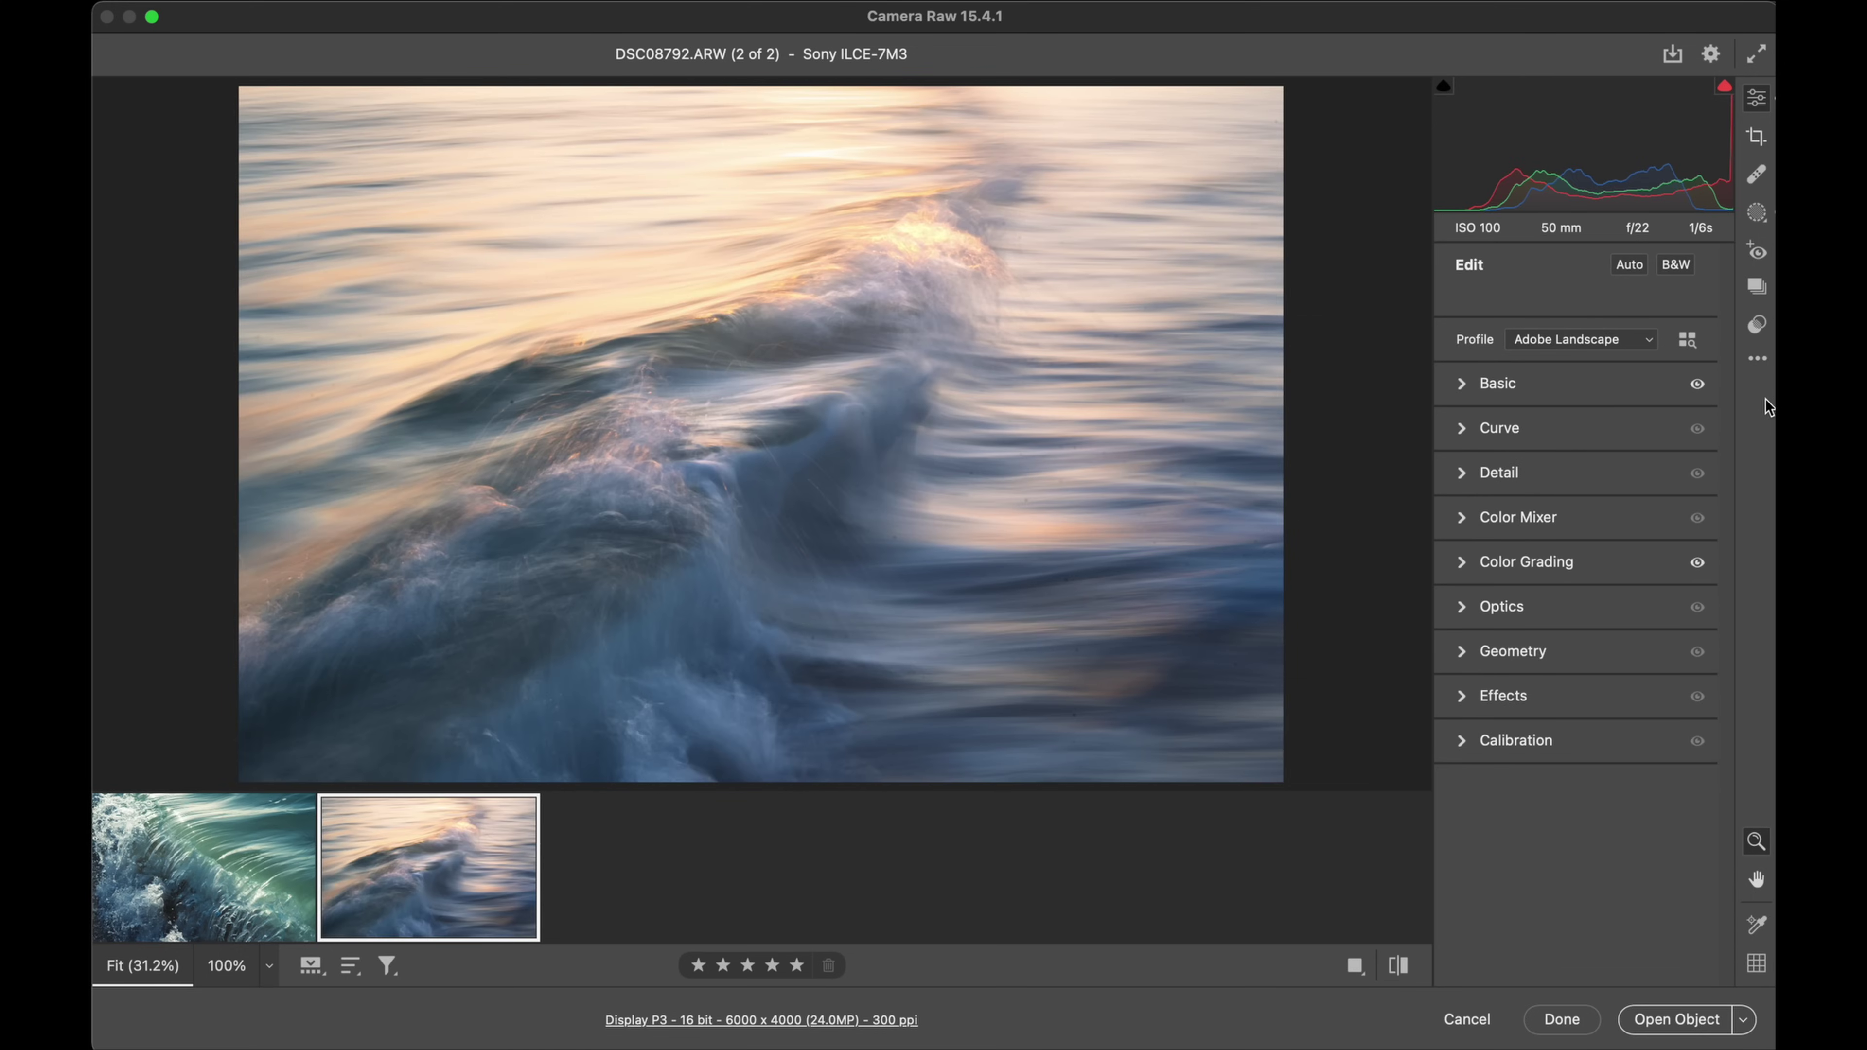
Step: Drag the tone curve's Darks to -19, then return to the Basic panel
left_click(1523, 433)
left_click_drag(1575, 873, 1553, 875)
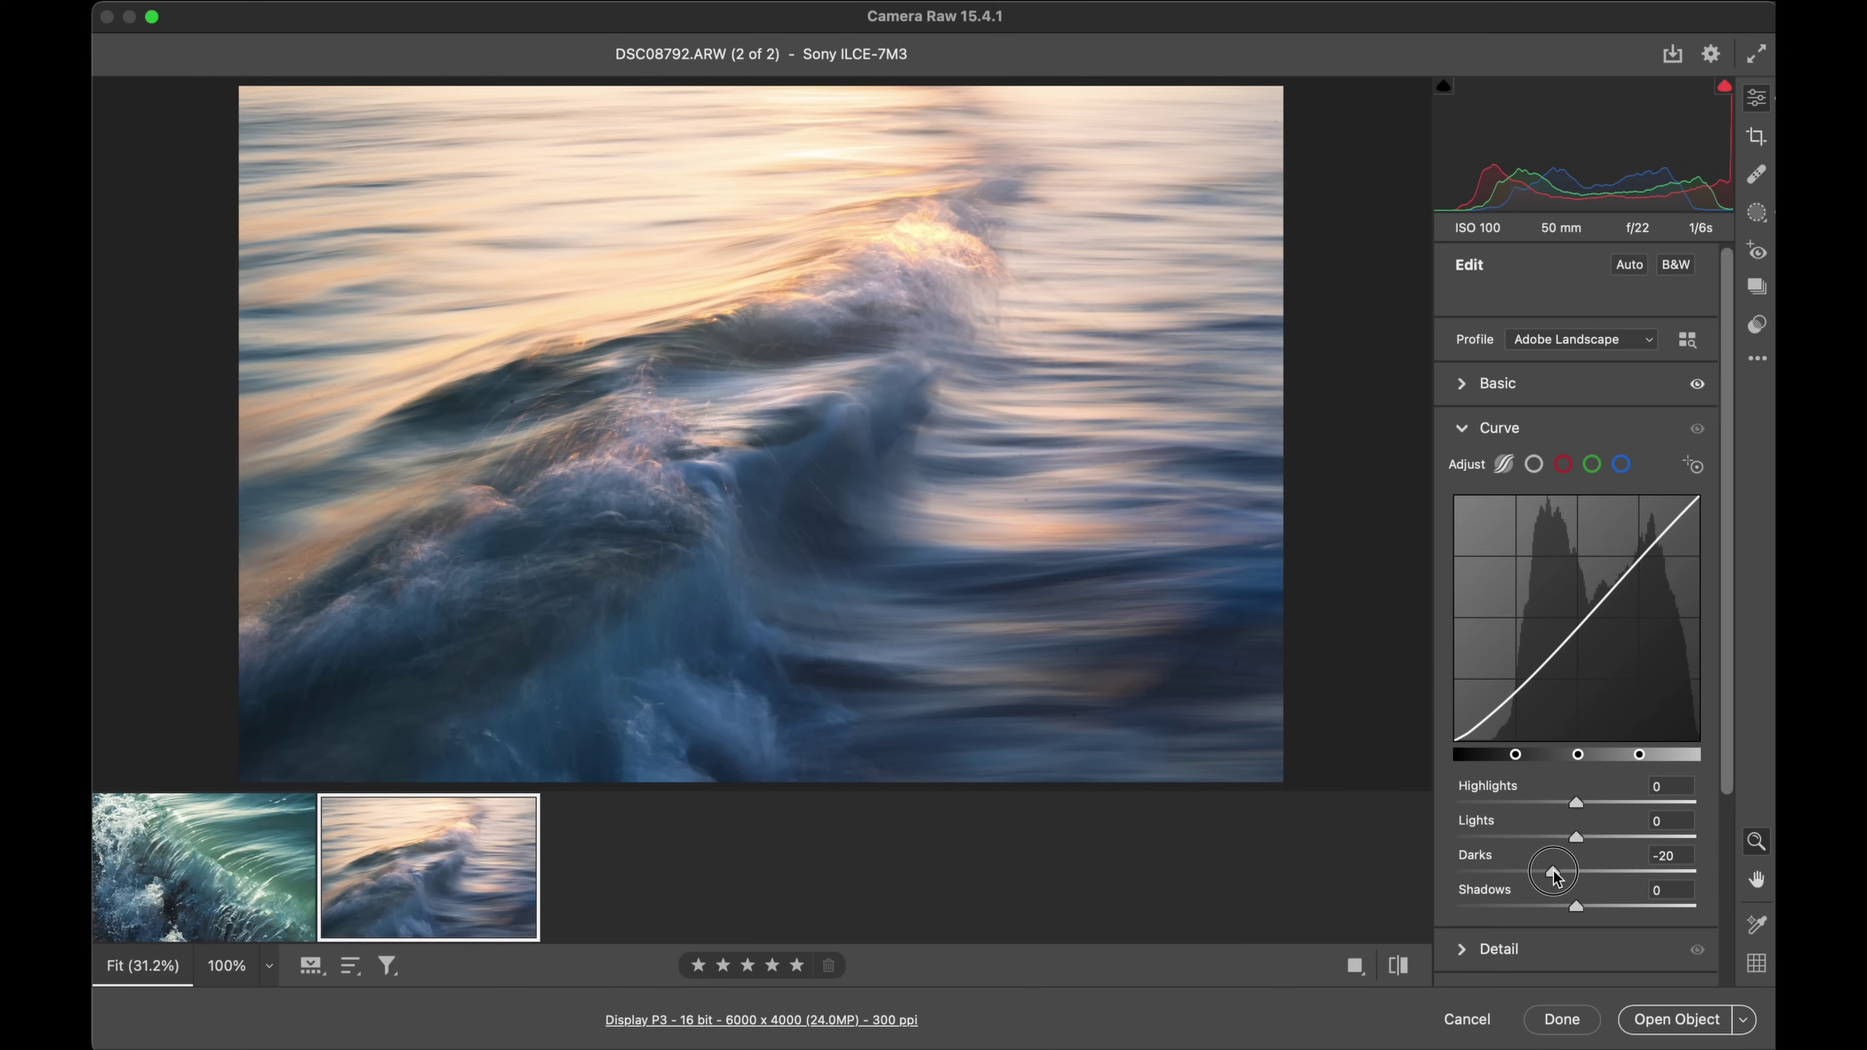
left_click(1554, 429)
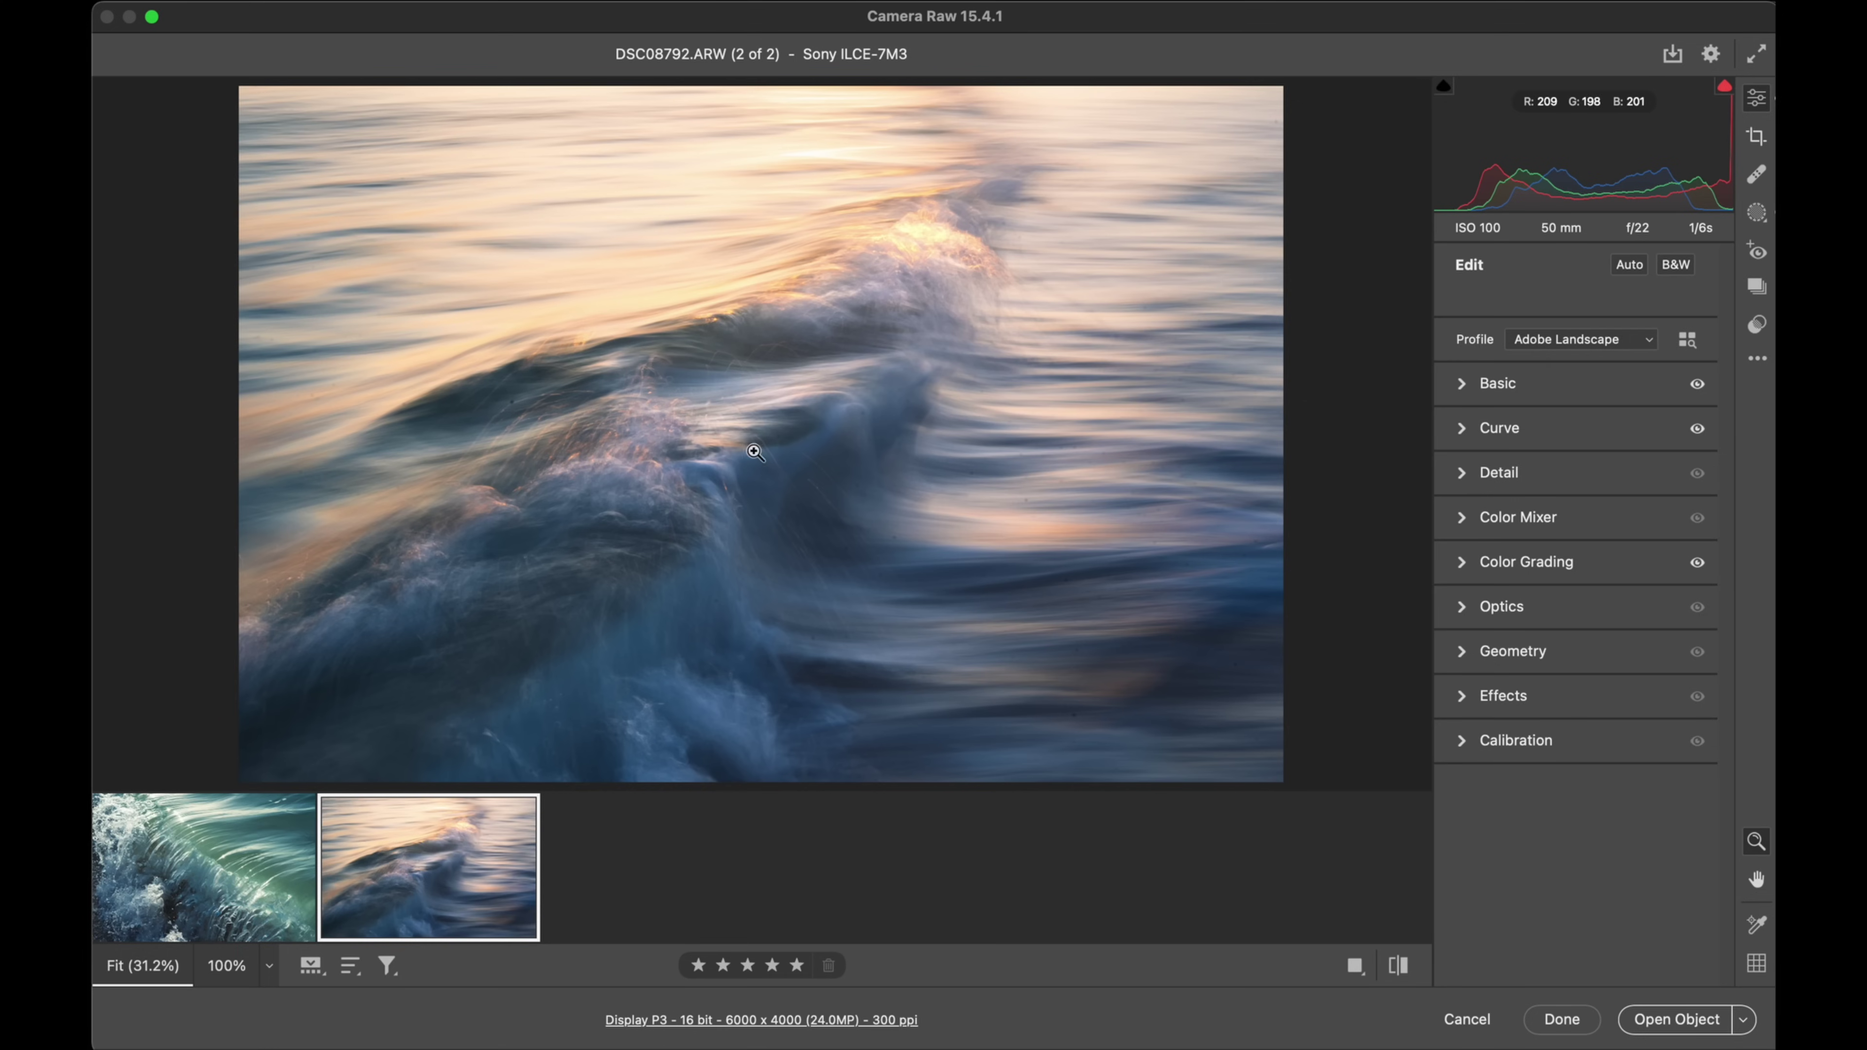
left_click(1607, 384)
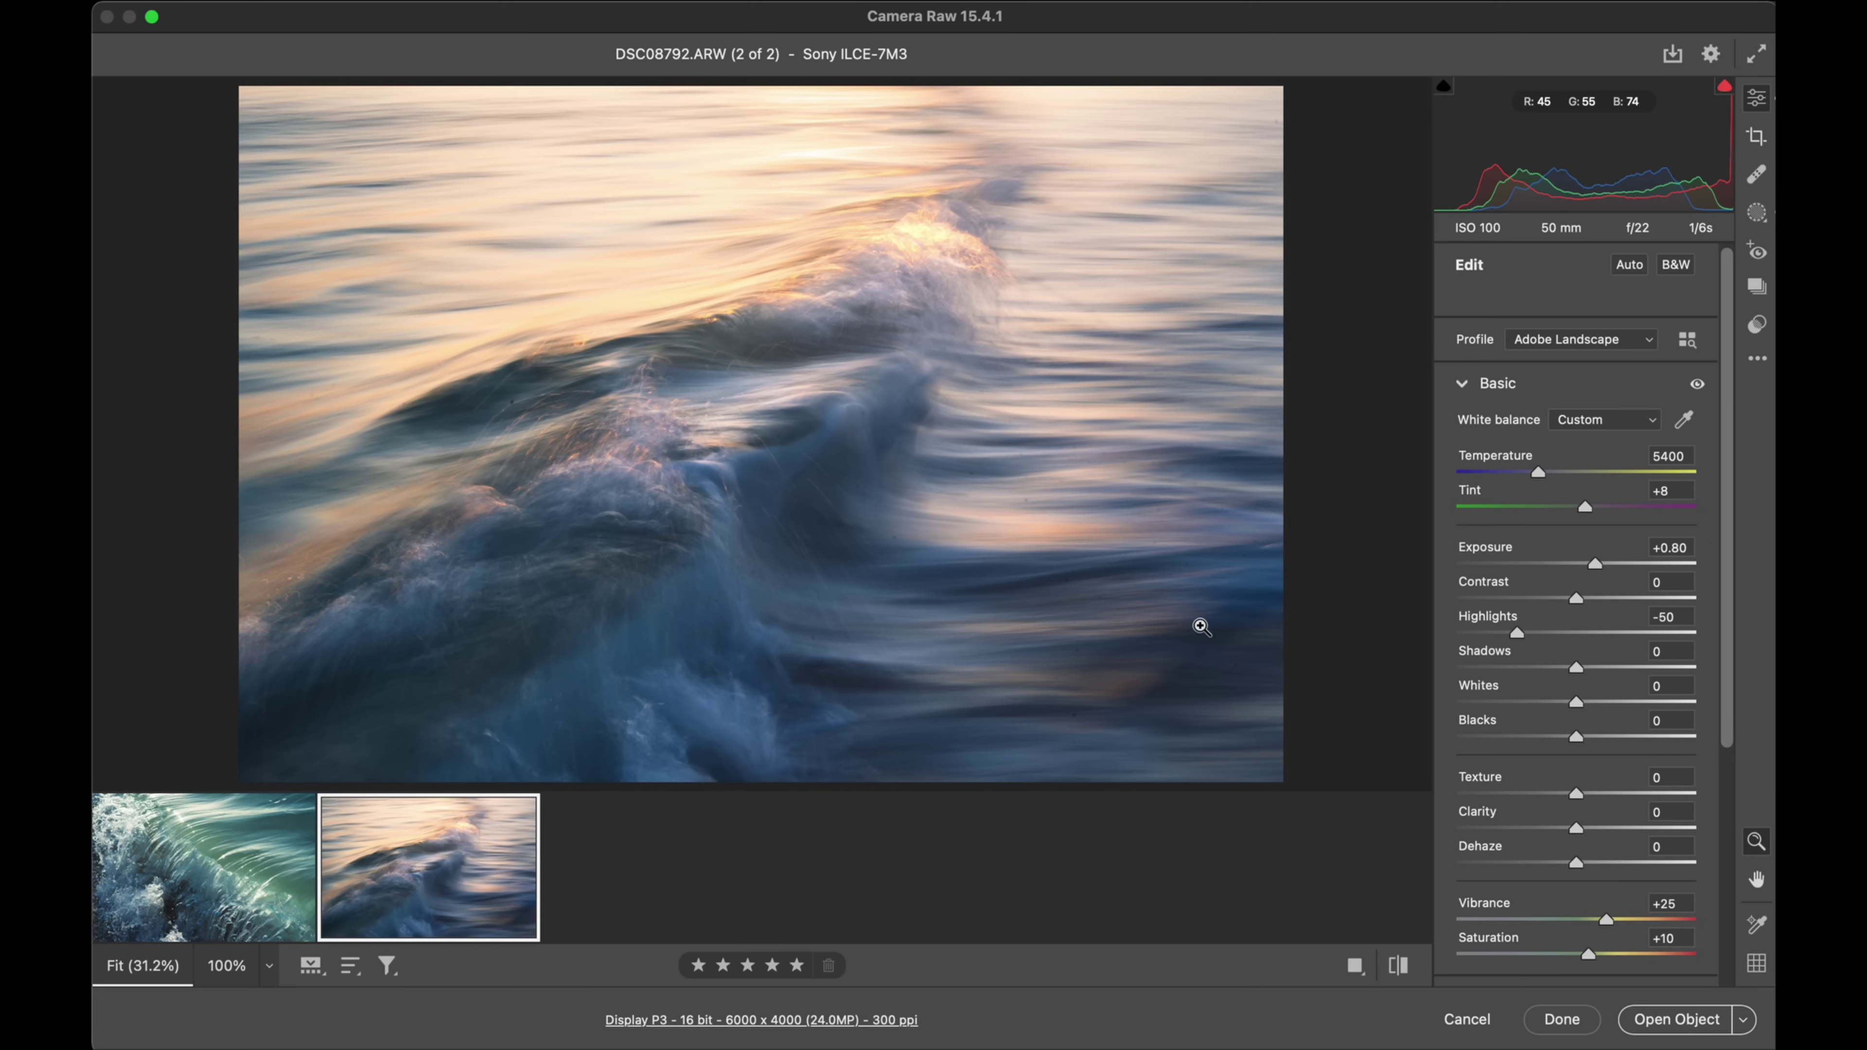
Step: Add texture to the teal wave, then leave the long-exposure wave at Texture -27 with Clarity reset to 0
left_click(210, 853)
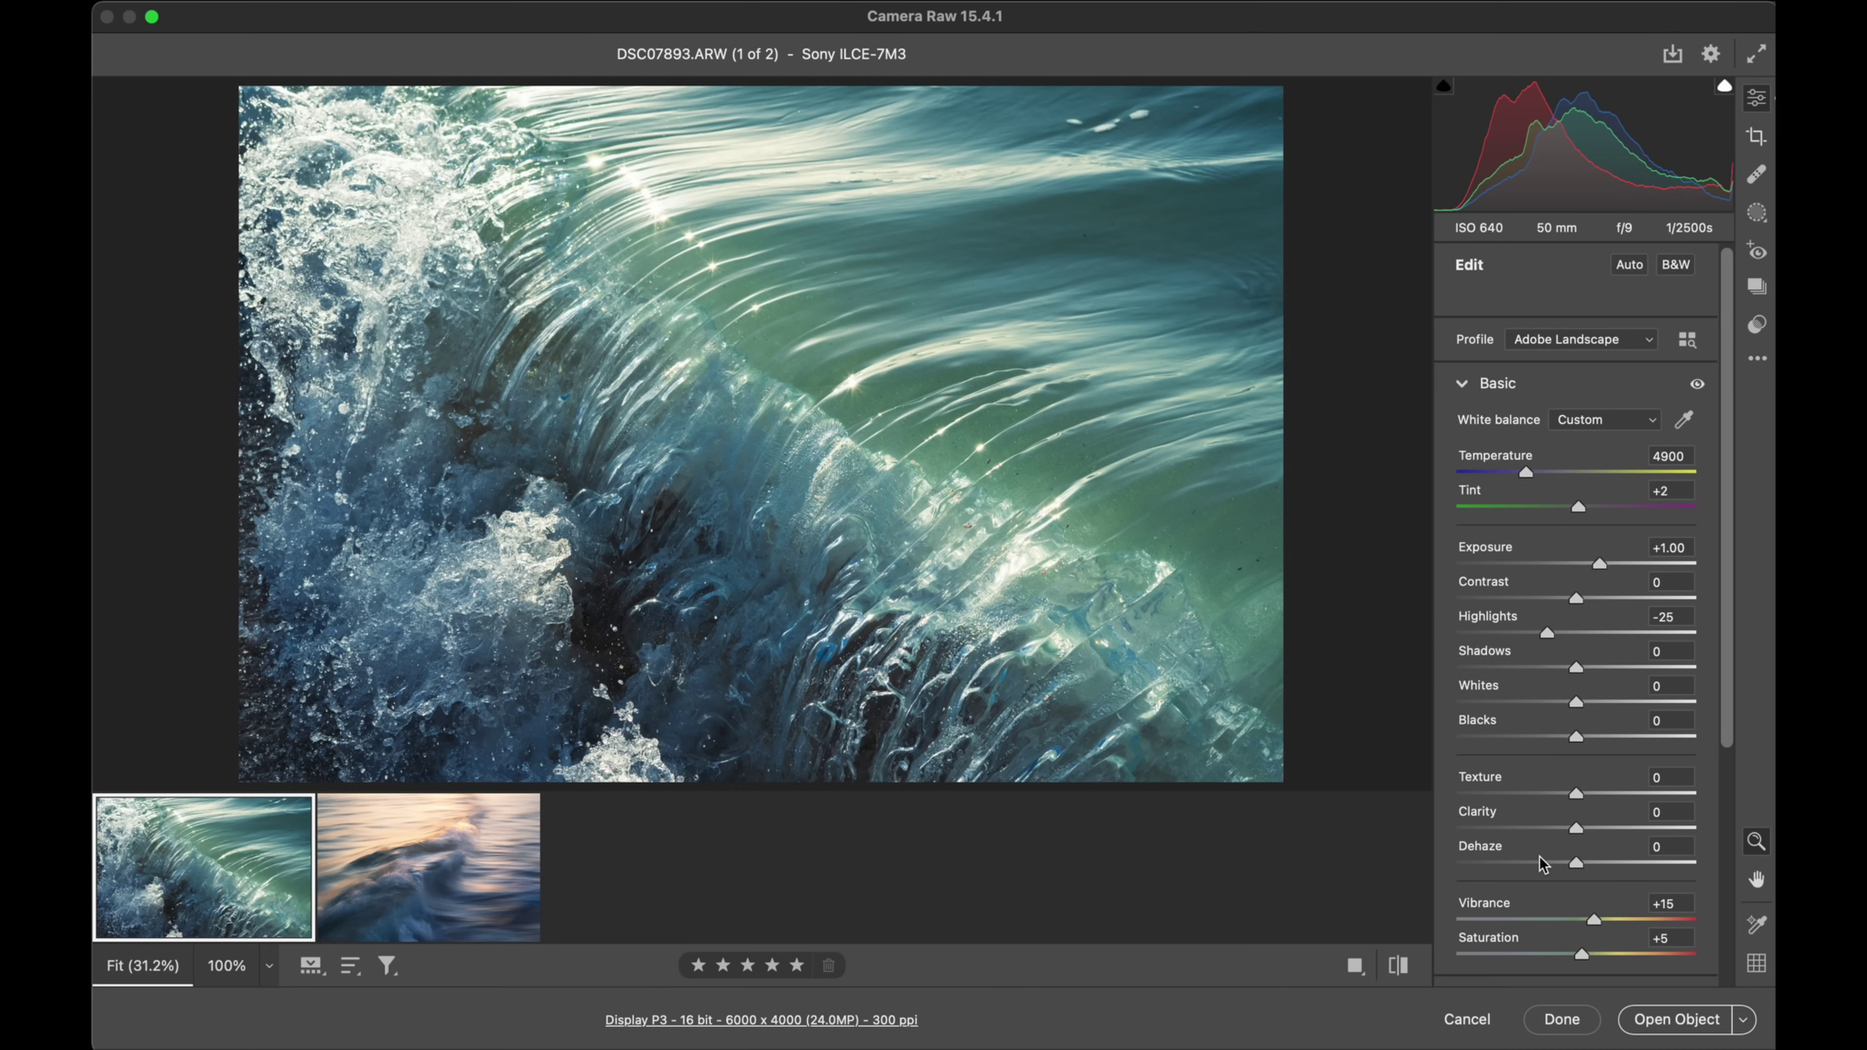
left_click_drag(1600, 794, 1593, 796)
left_click(434, 868)
mouse_move(1536, 833)
left_mouse_down()
mouse_move(1563, 827)
mouse_move(1525, 818)
mouse_move(1596, 820)
mouse_move(1526, 798)
mouse_move(1547, 800)
left_mouse_up()
double_click(1596, 823)
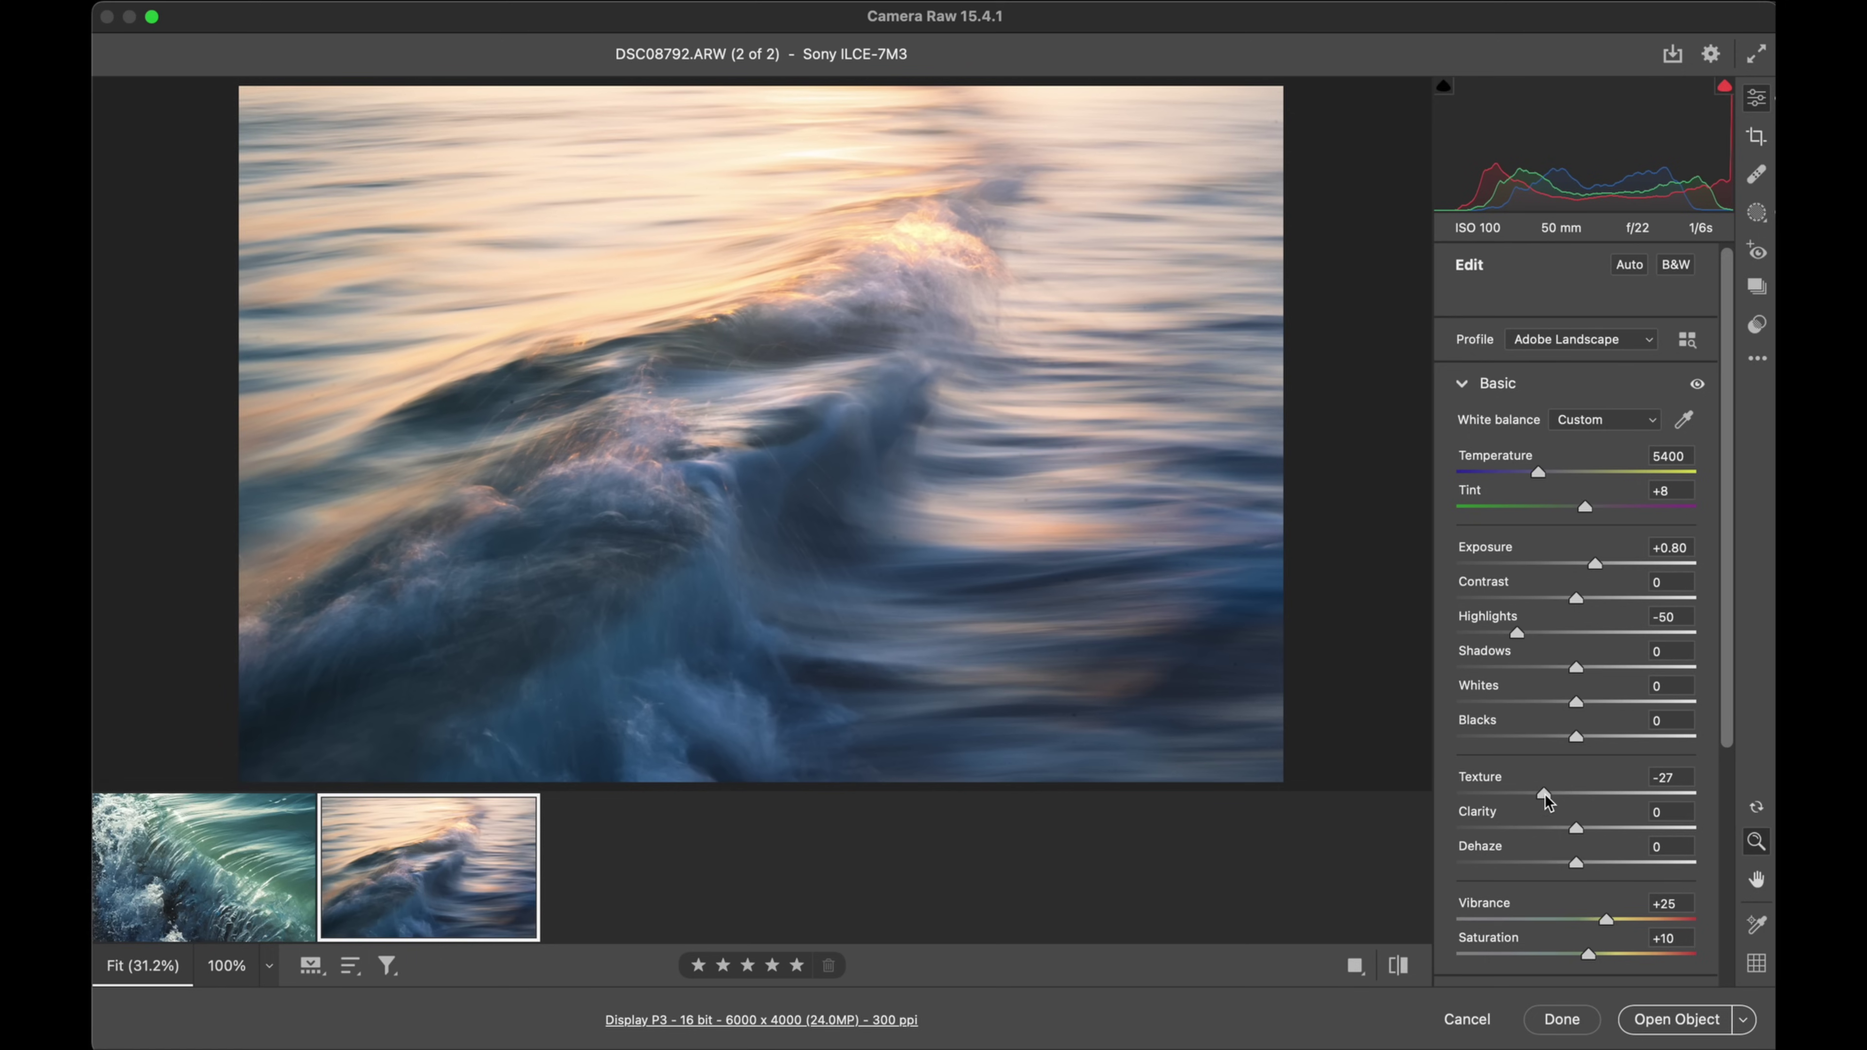
Step: Reset the long-exposure wave's Texture from -27 back to 0
double_click(1547, 798)
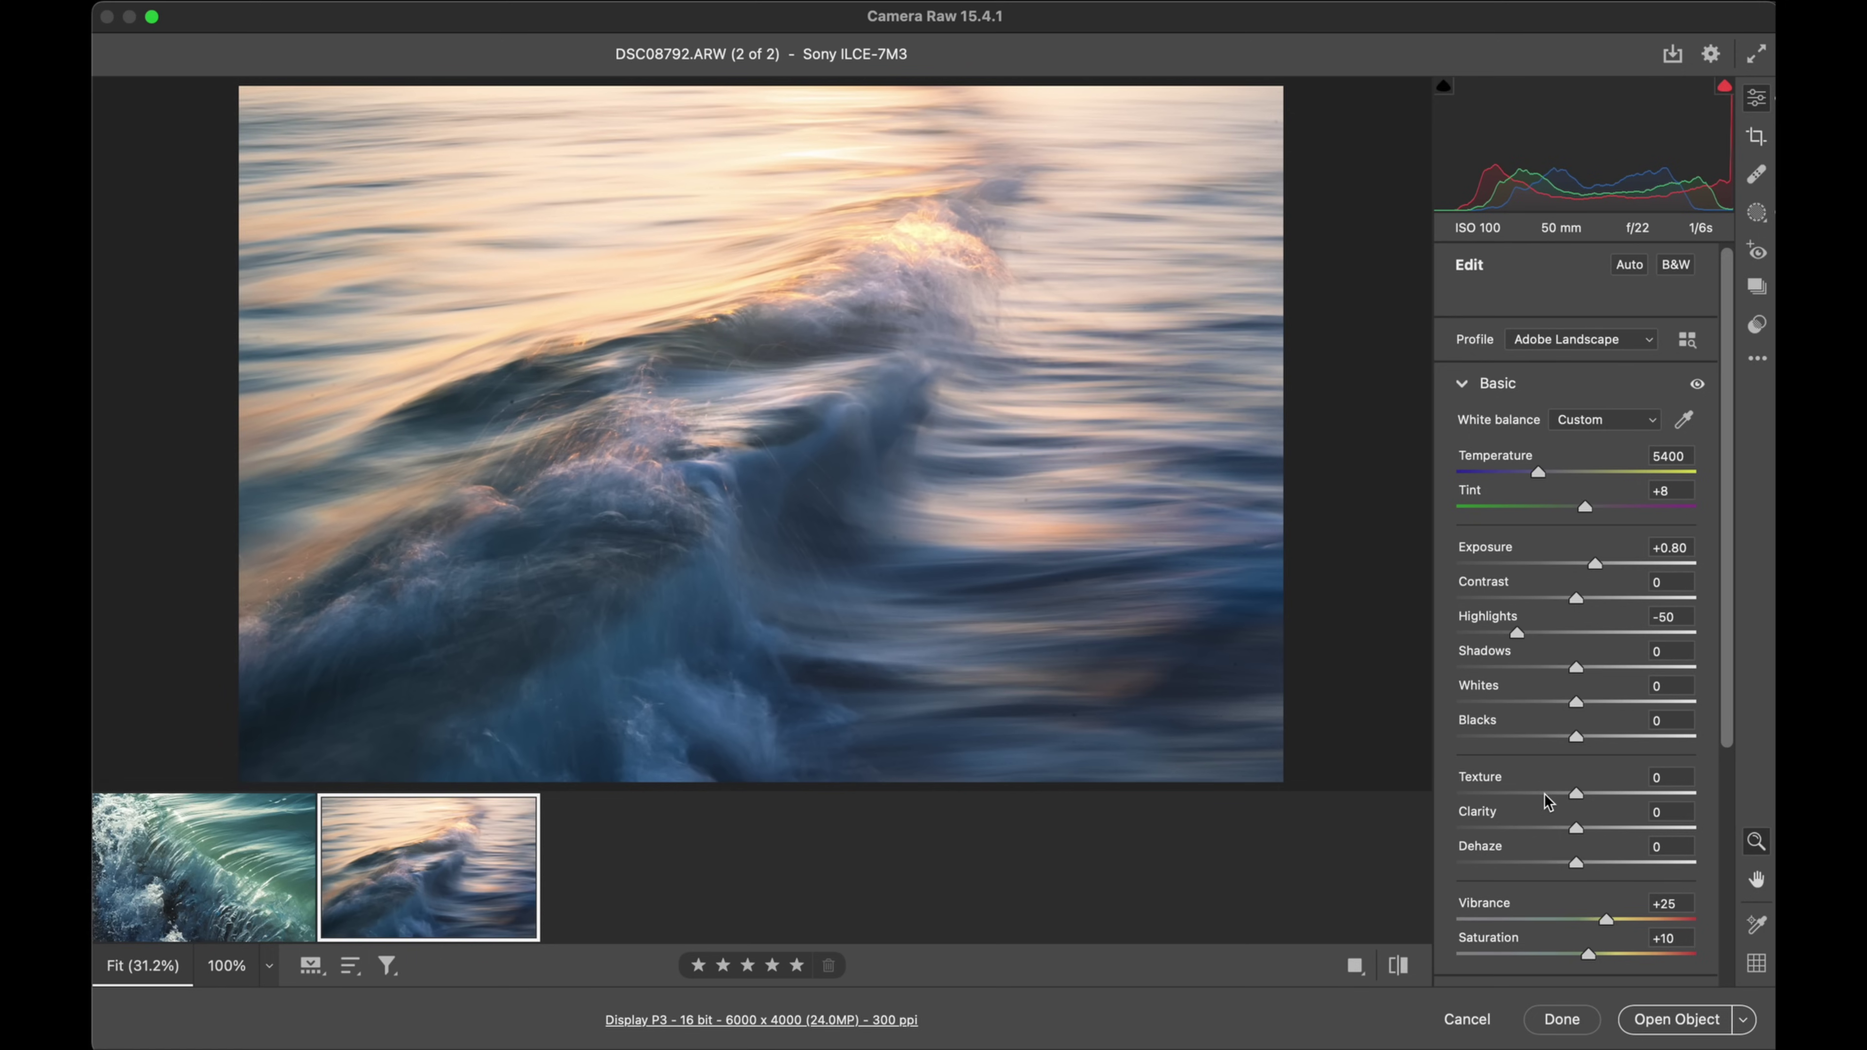